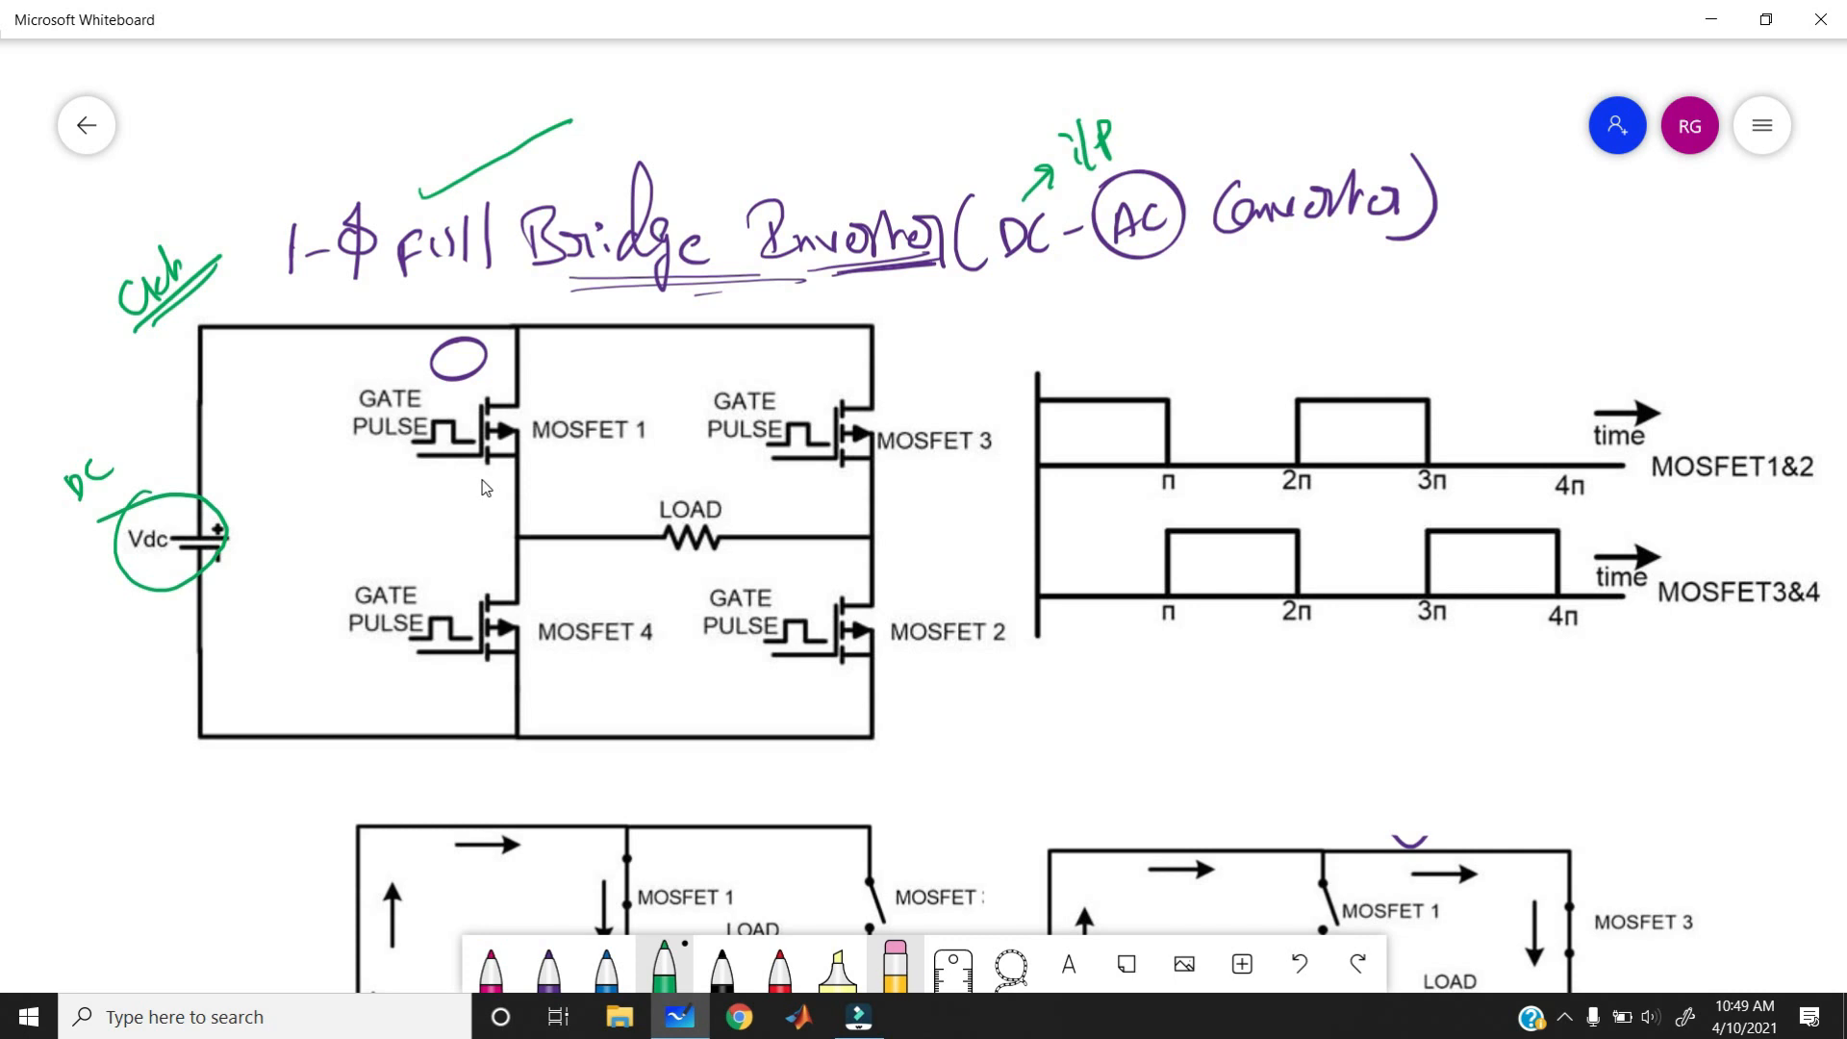
- Mark the four MOSFETs of the full bridge with circled numbers 1 to 4 in green ink and write "/IGBT" beside MOSFET 1
drag(457, 352, 460, 368)
drag(916, 566, 921, 584)
mouse_move(913, 553)
mouse_down()
mouse_move(899, 596)
mouse_move(926, 555)
mouse_up()
mouse_move(991, 416)
mouse_down()
mouse_move(975, 463)
mouse_move(996, 418)
mouse_up()
mouse_move(664, 606)
mouse_down()
mouse_move(640, 646)
mouse_move(669, 609)
mouse_up()
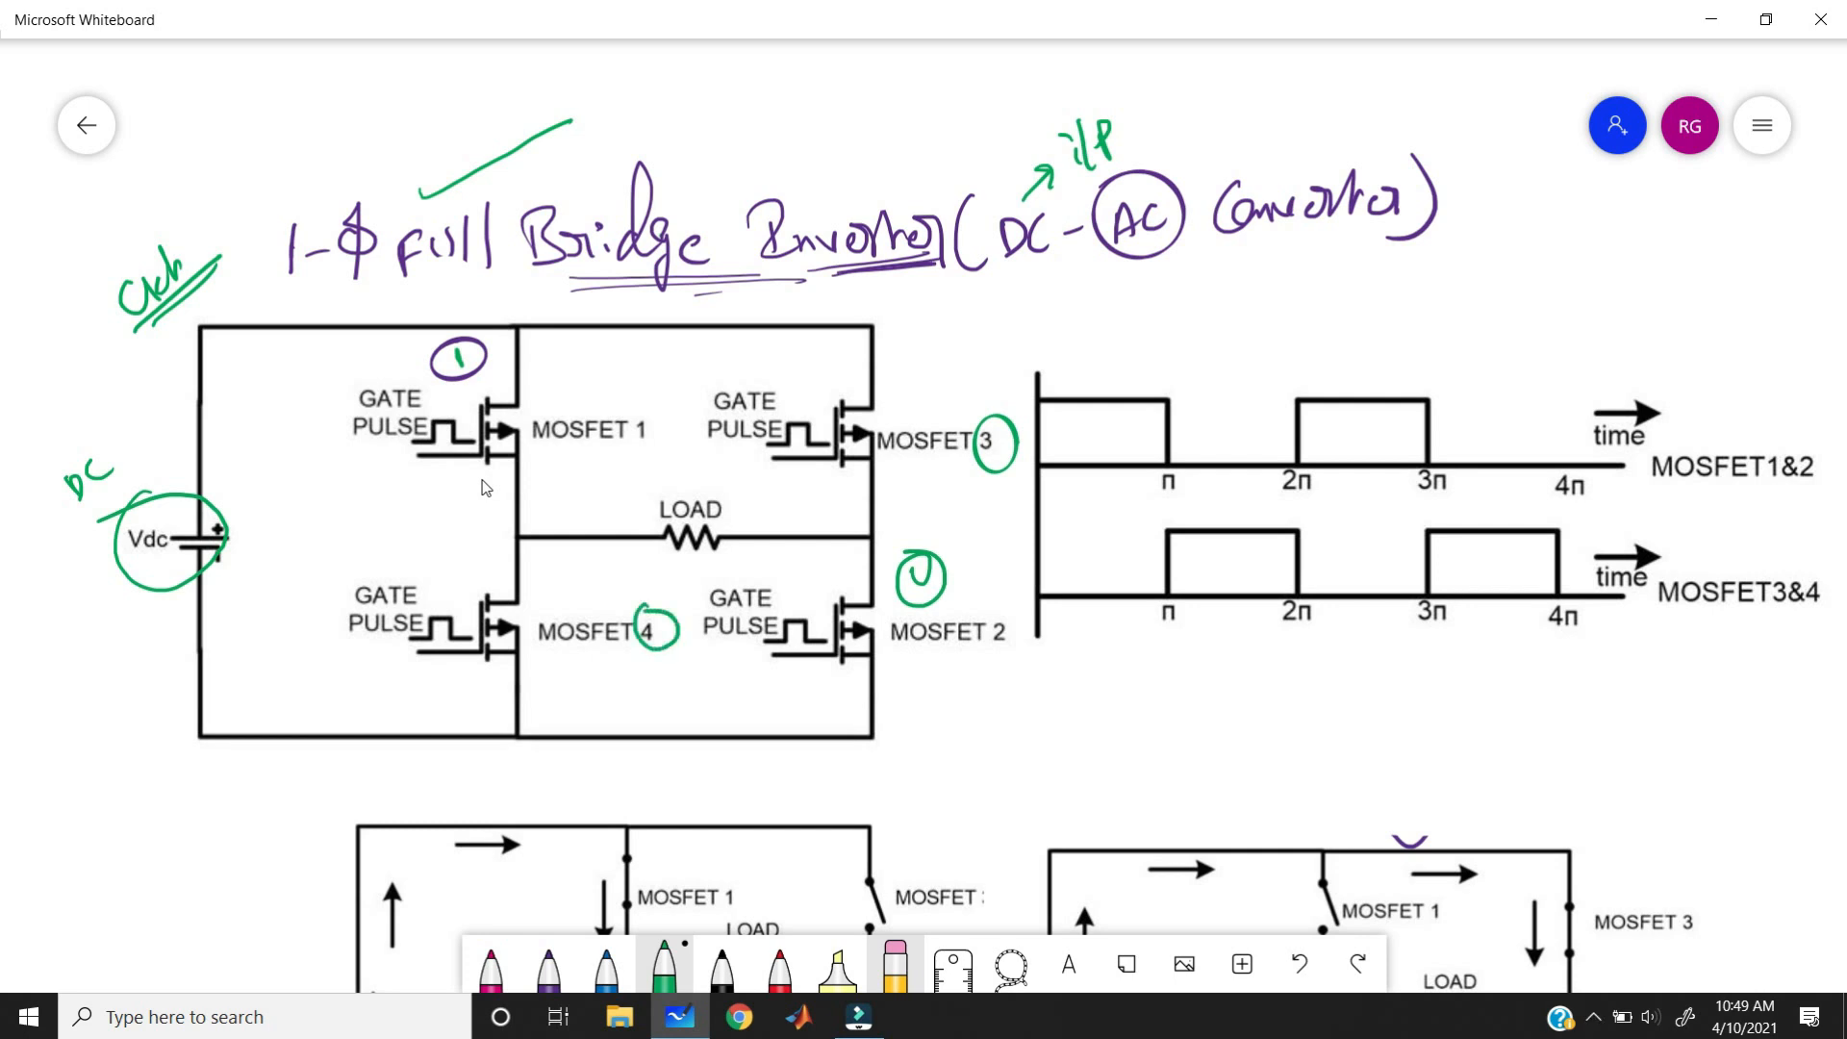
mouse_move(627, 359)
mouse_down()
mouse_move(653, 459)
mouse_move(700, 375)
mouse_move(736, 375)
mouse_up()
drag(719, 352, 742, 343)
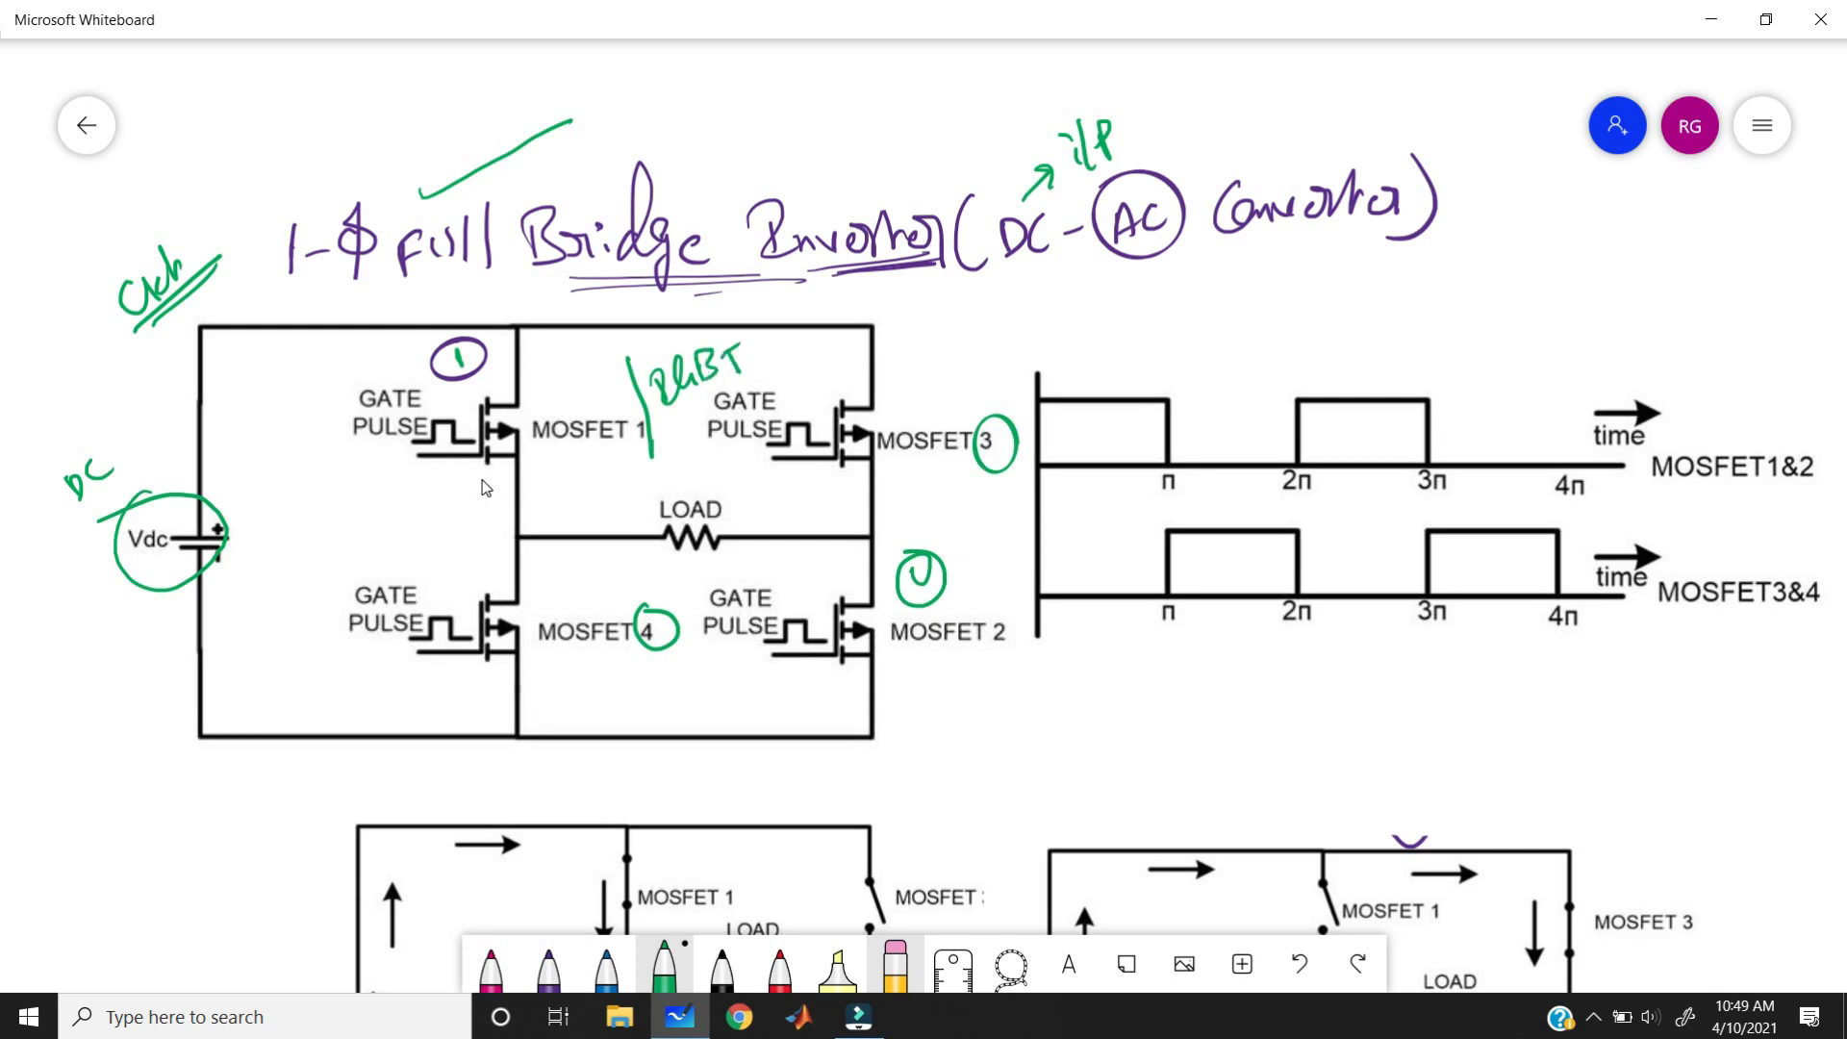
- Write "on", "OFF", "on" and "OFF" over the four successive intervals of the MOSFET1&2 gate waveform
mouse_move(1094, 423)
mouse_down()
mouse_move(1081, 439)
mouse_move(1244, 431)
mouse_up()
mouse_move(1259, 408)
mouse_down()
mouse_move(1242, 445)
mouse_move(1275, 417)
mouse_move(1489, 441)
mouse_up()
drag(1491, 412, 1512, 406)
drag(1495, 433, 1518, 439)
drag(1521, 410, 1543, 404)
drag(1524, 429, 1541, 425)
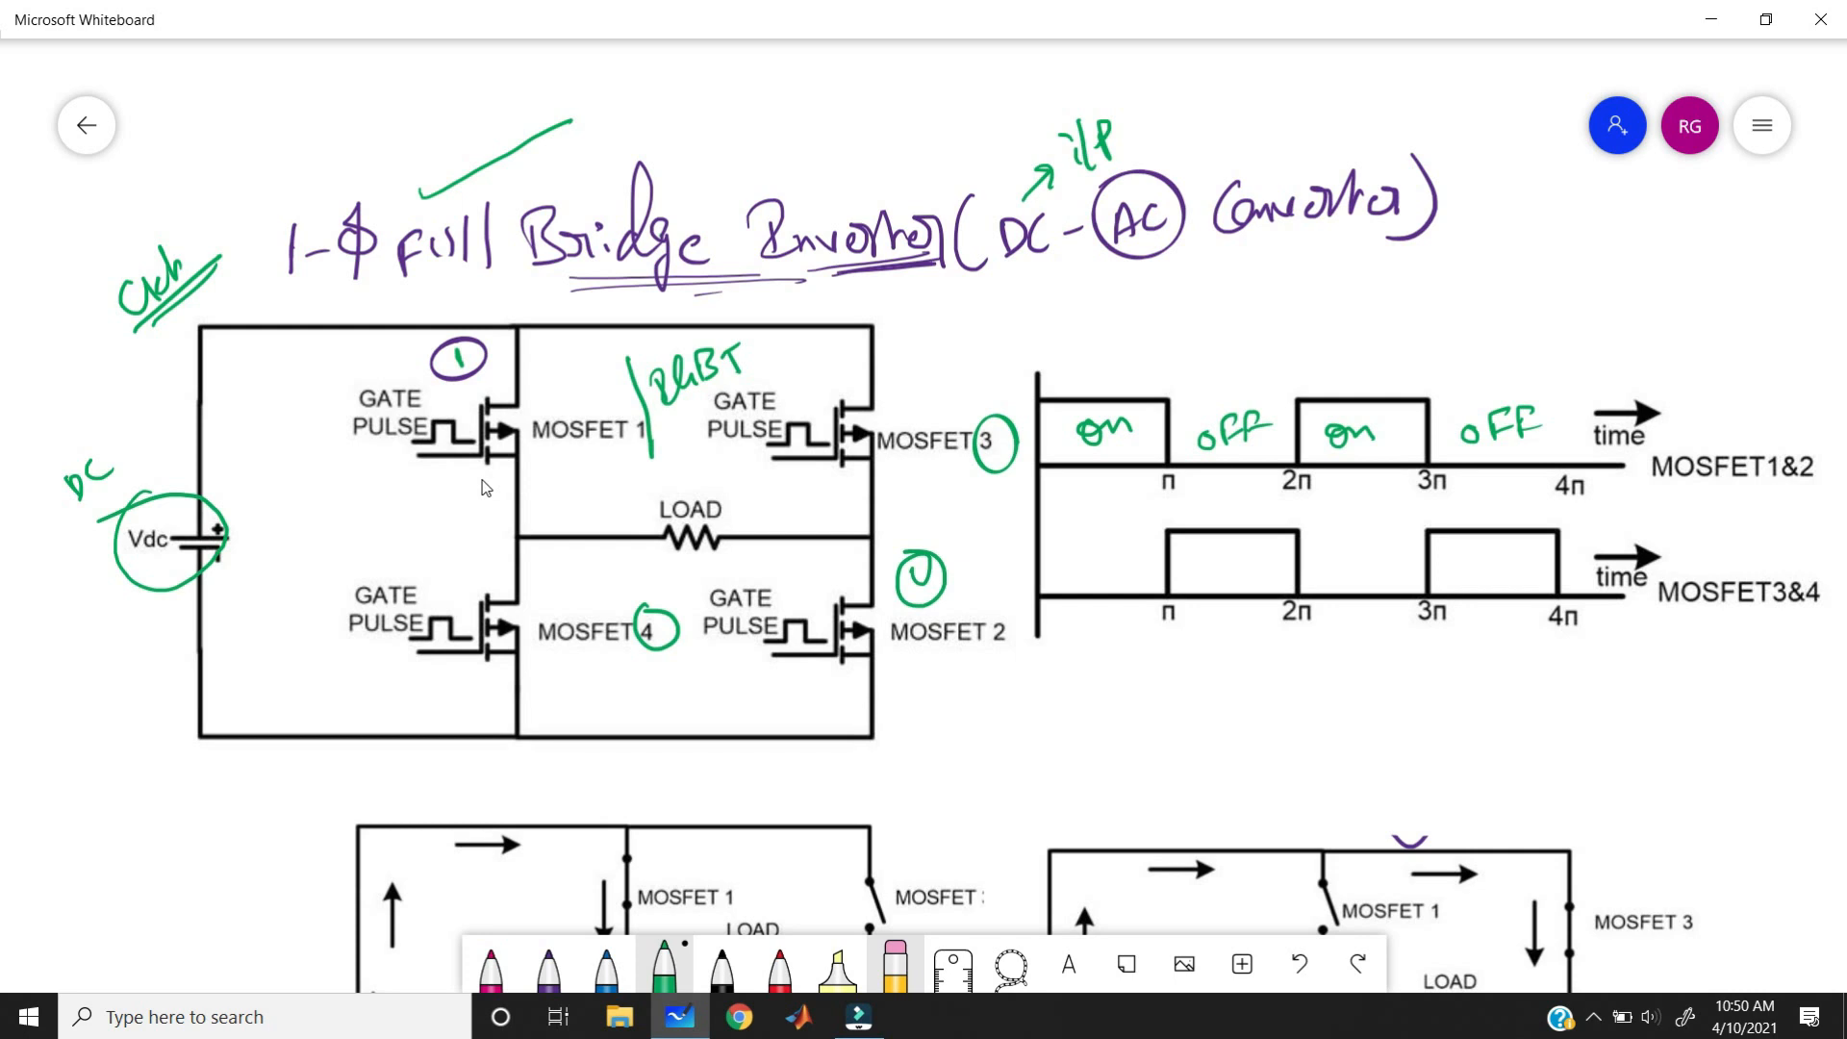
- Circle the gate pulse label of MOSFET 1 and mark dots on the two bridge nodes at the ends of the load
mouse_move(397, 371)
mouse_down()
mouse_move(354, 390)
mouse_move(385, 465)
mouse_move(441, 412)
mouse_move(393, 372)
mouse_up()
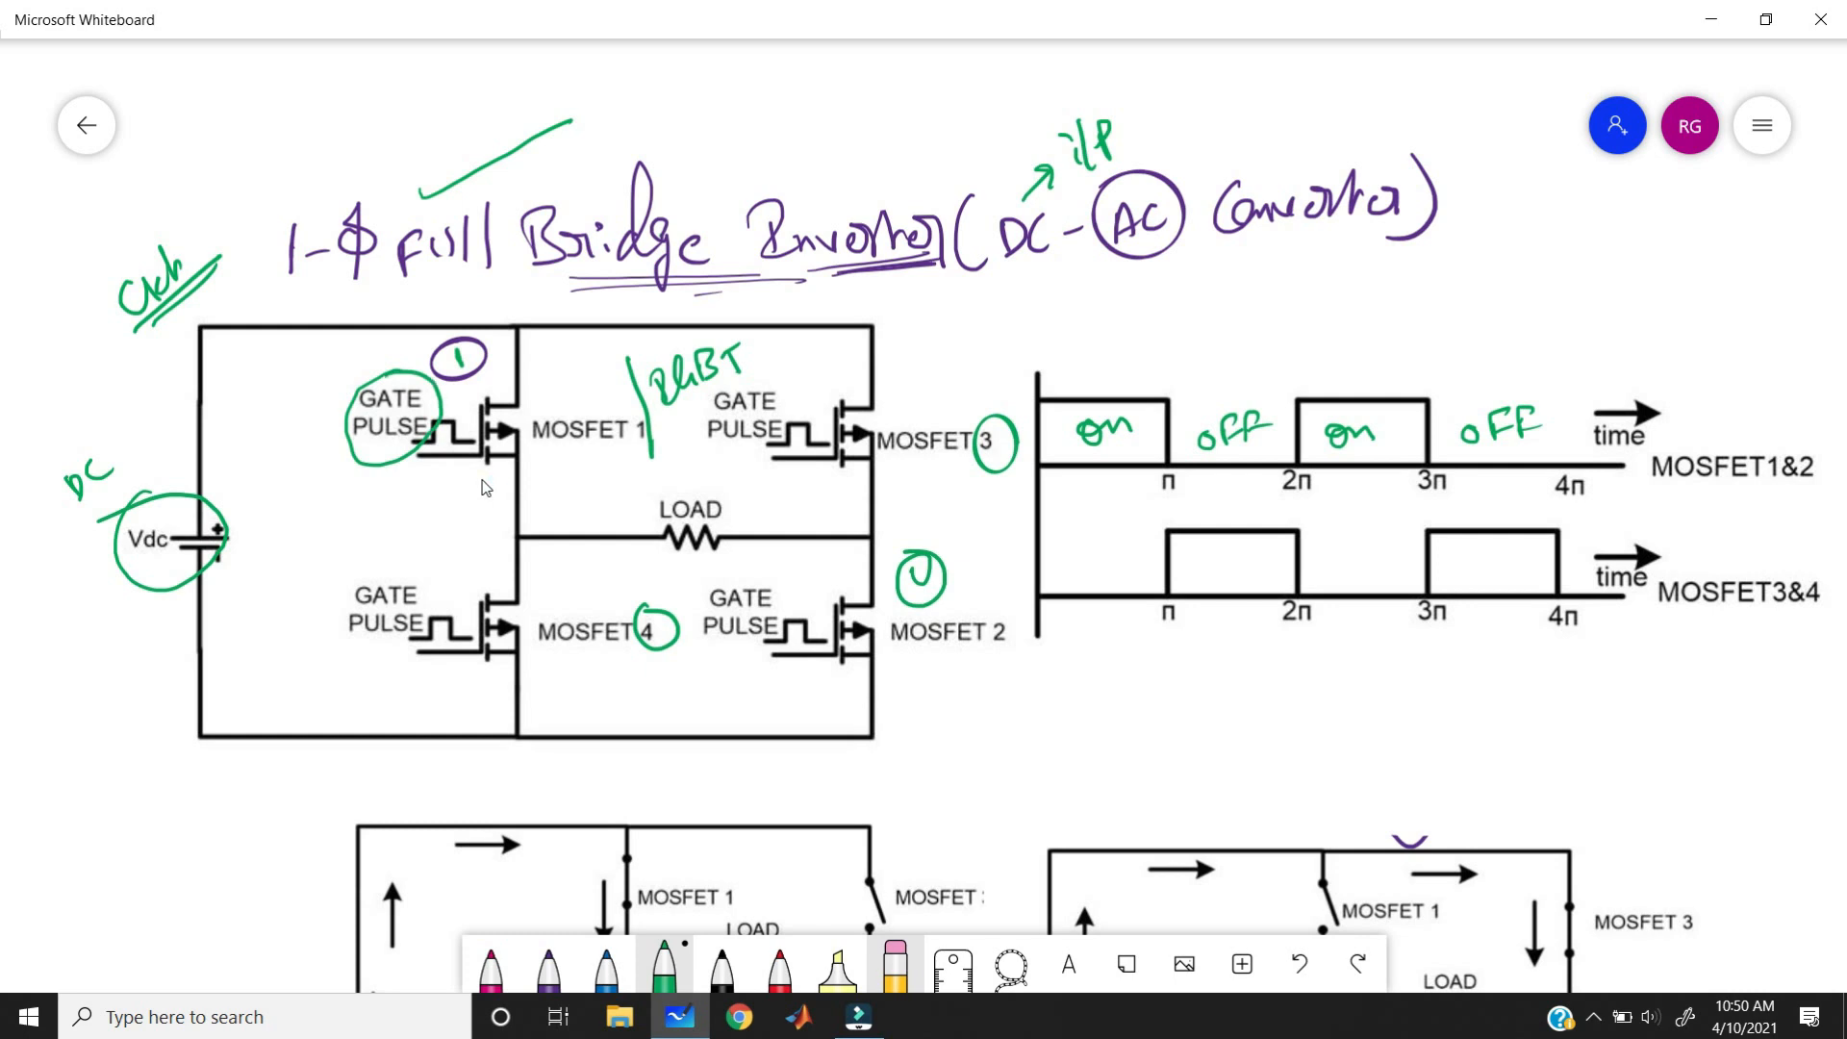
click(522, 533)
click(872, 535)
- Label the gate waveform's origin 0, circle the MOSFET1&2 label, and tick the gate pulses of MOSFETs 1 and 2 in the bridge
drag(1020, 480, 1018, 482)
mouse_move(1799, 429)
mouse_down()
mouse_move(1718, 424)
mouse_move(1635, 481)
mouse_move(1812, 502)
mouse_move(1797, 435)
mouse_up()
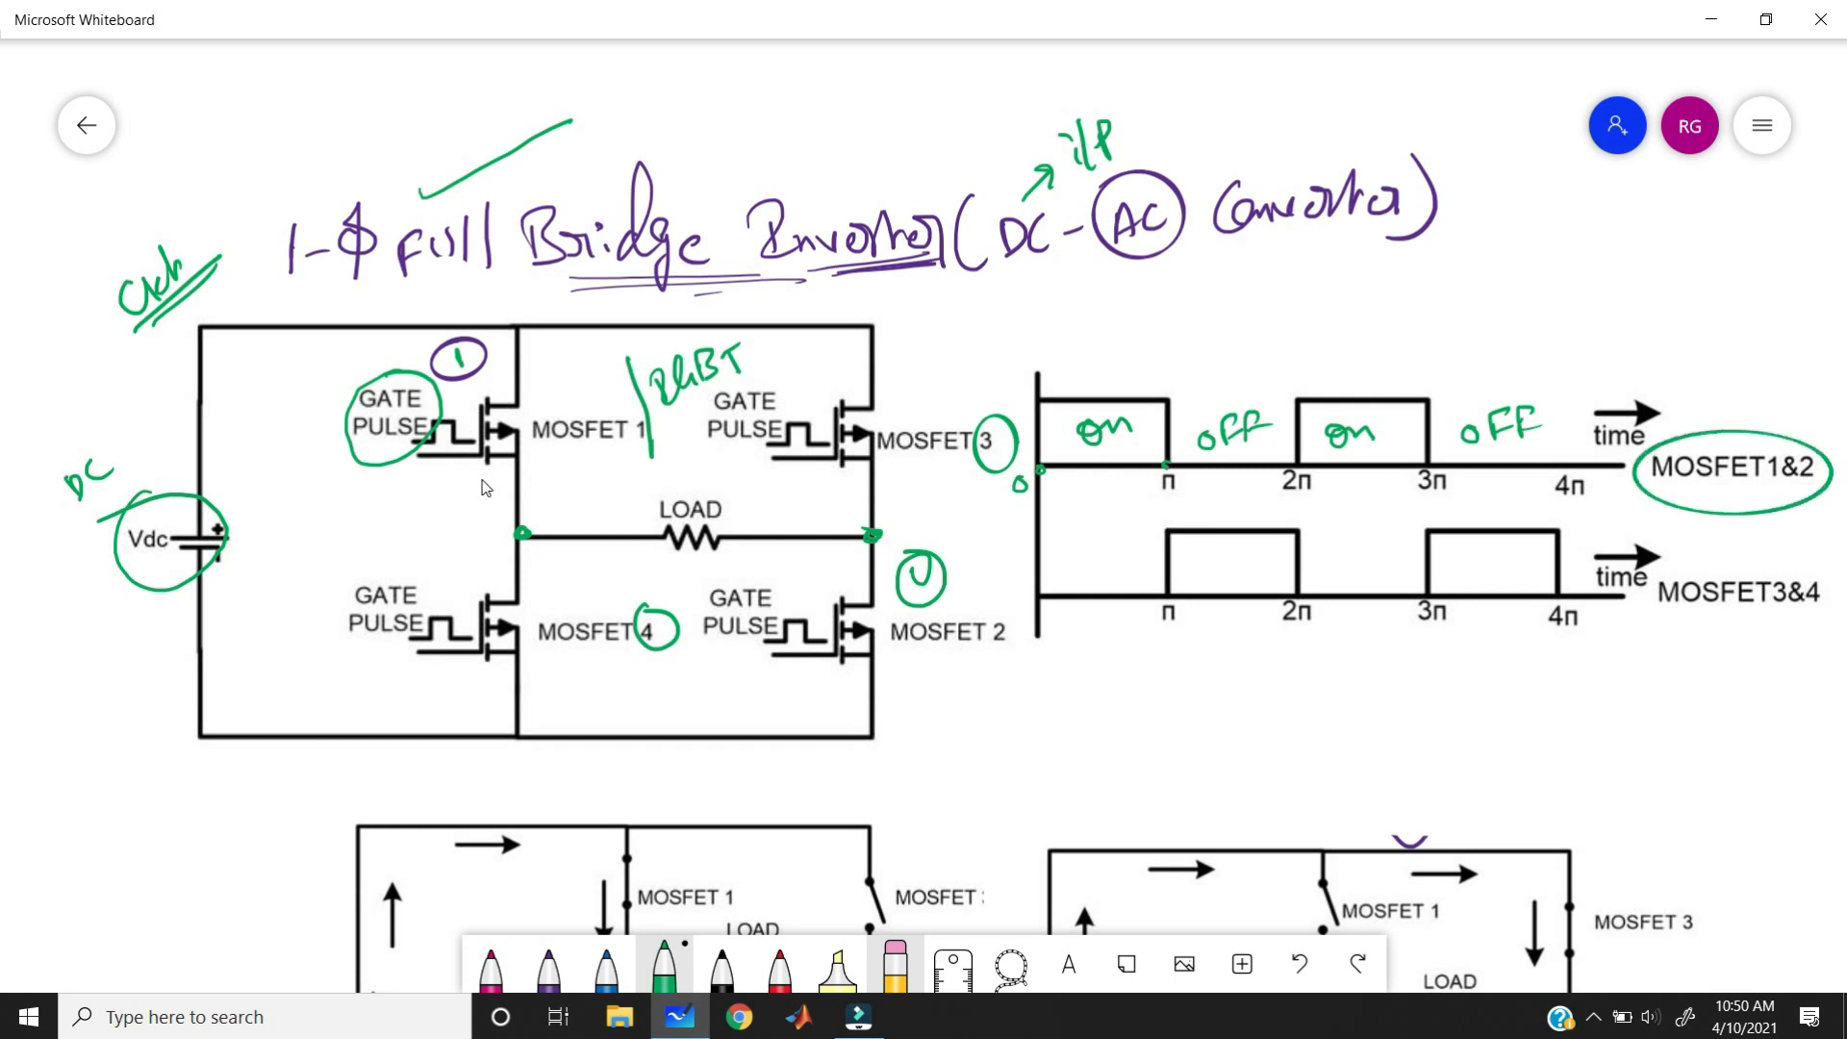
drag(426, 417, 540, 342)
drag(804, 609, 929, 560)
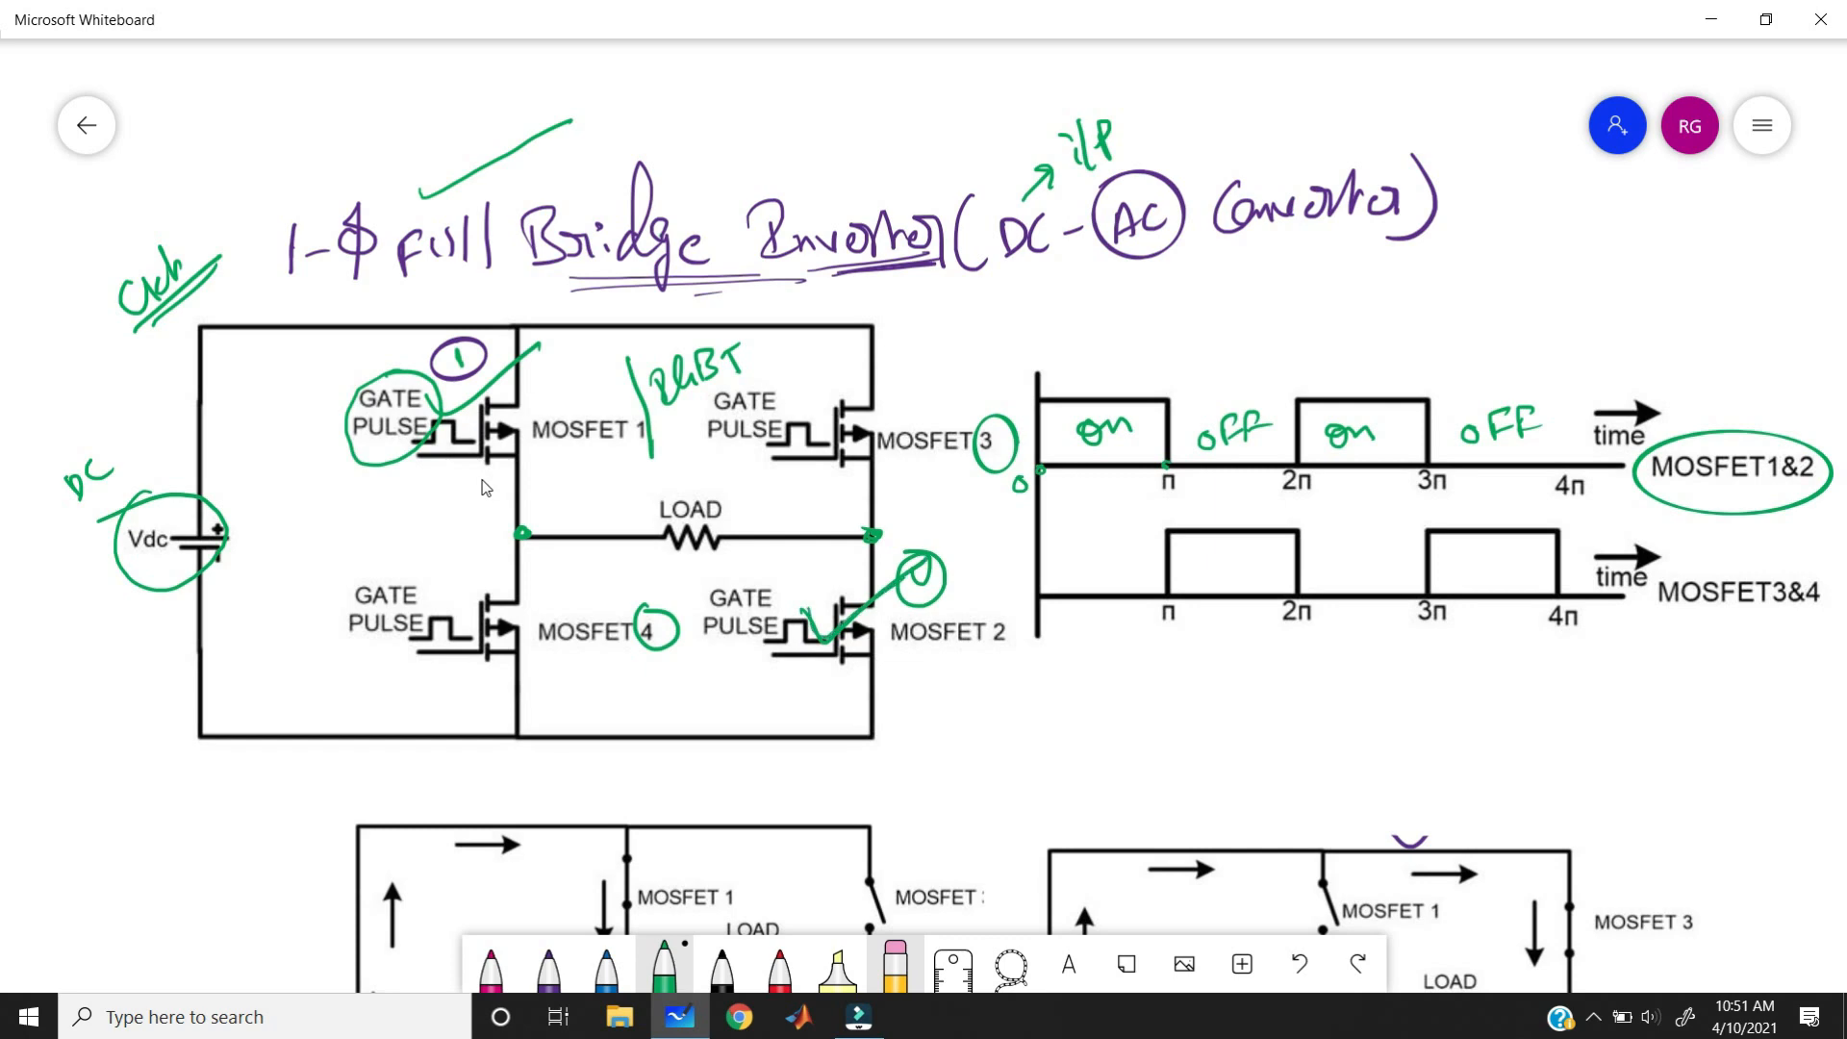
- Write the underlined interval "0, π" beside the first equivalent circuit below the bridge diagram
scroll(1743, 680, down, 1)
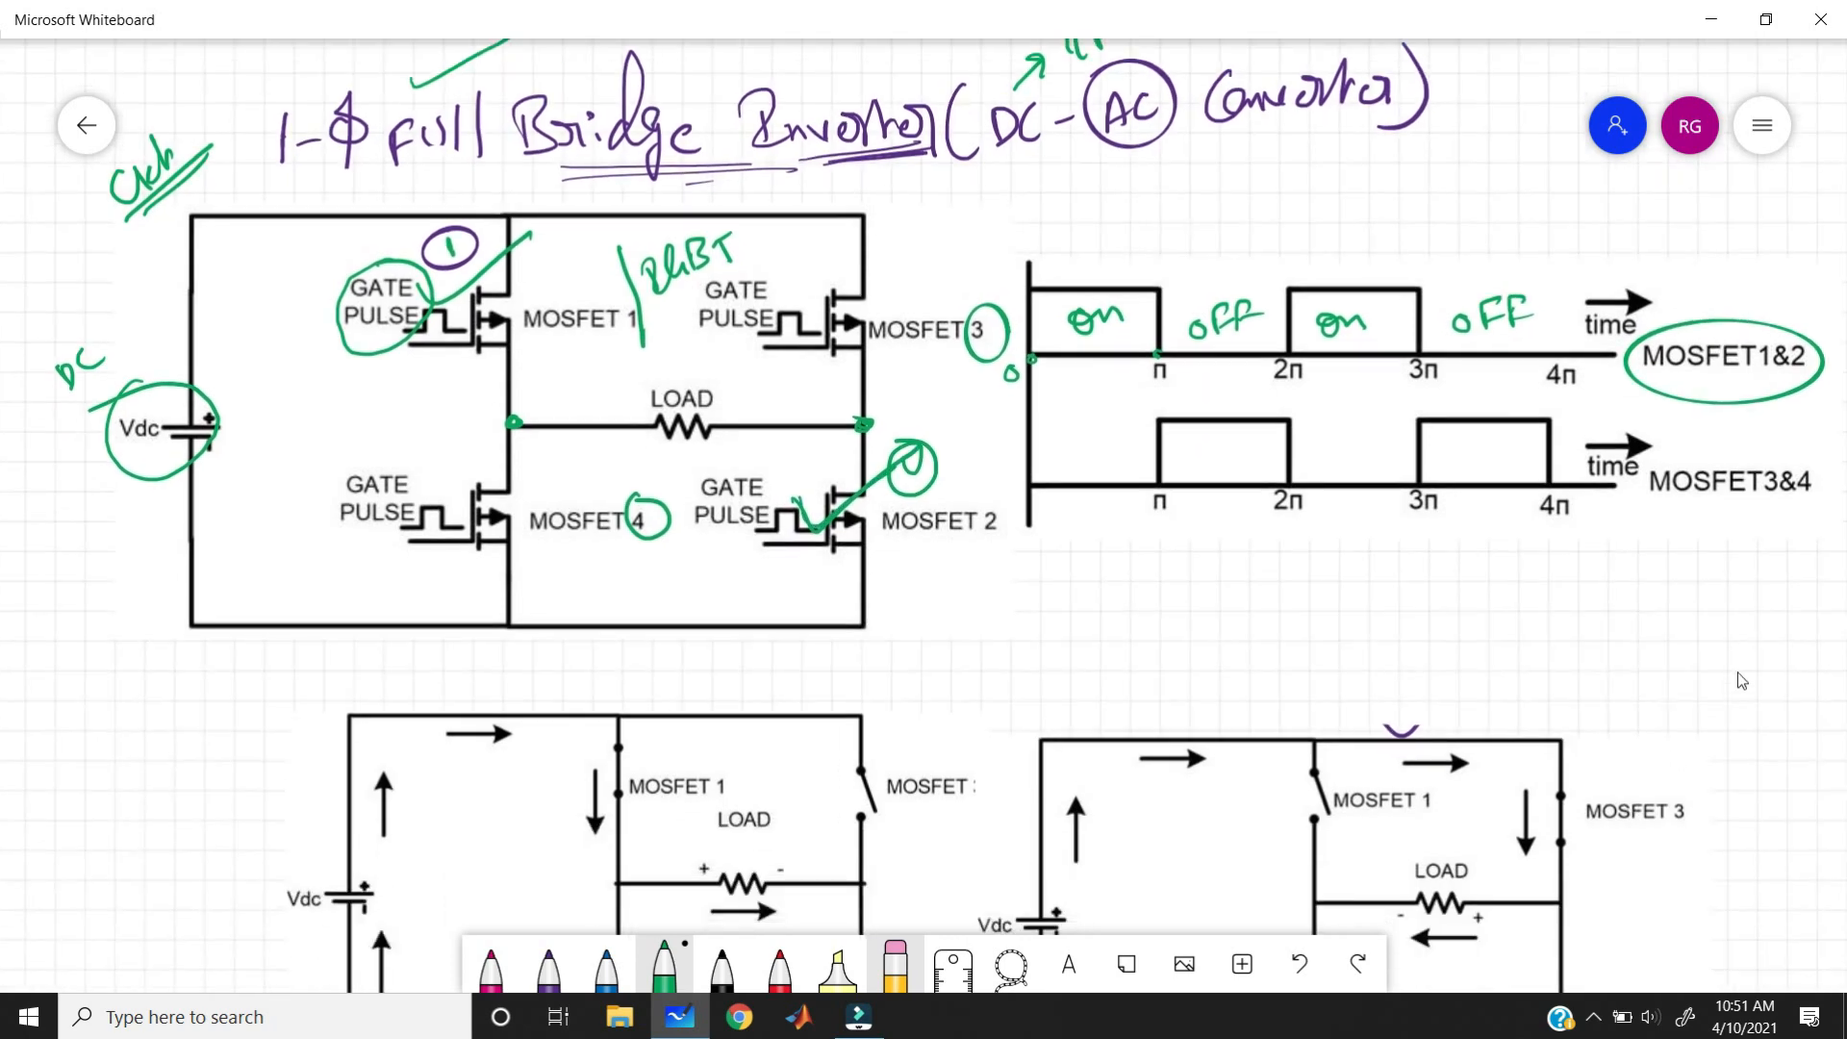
scroll(1743, 680, down, 2)
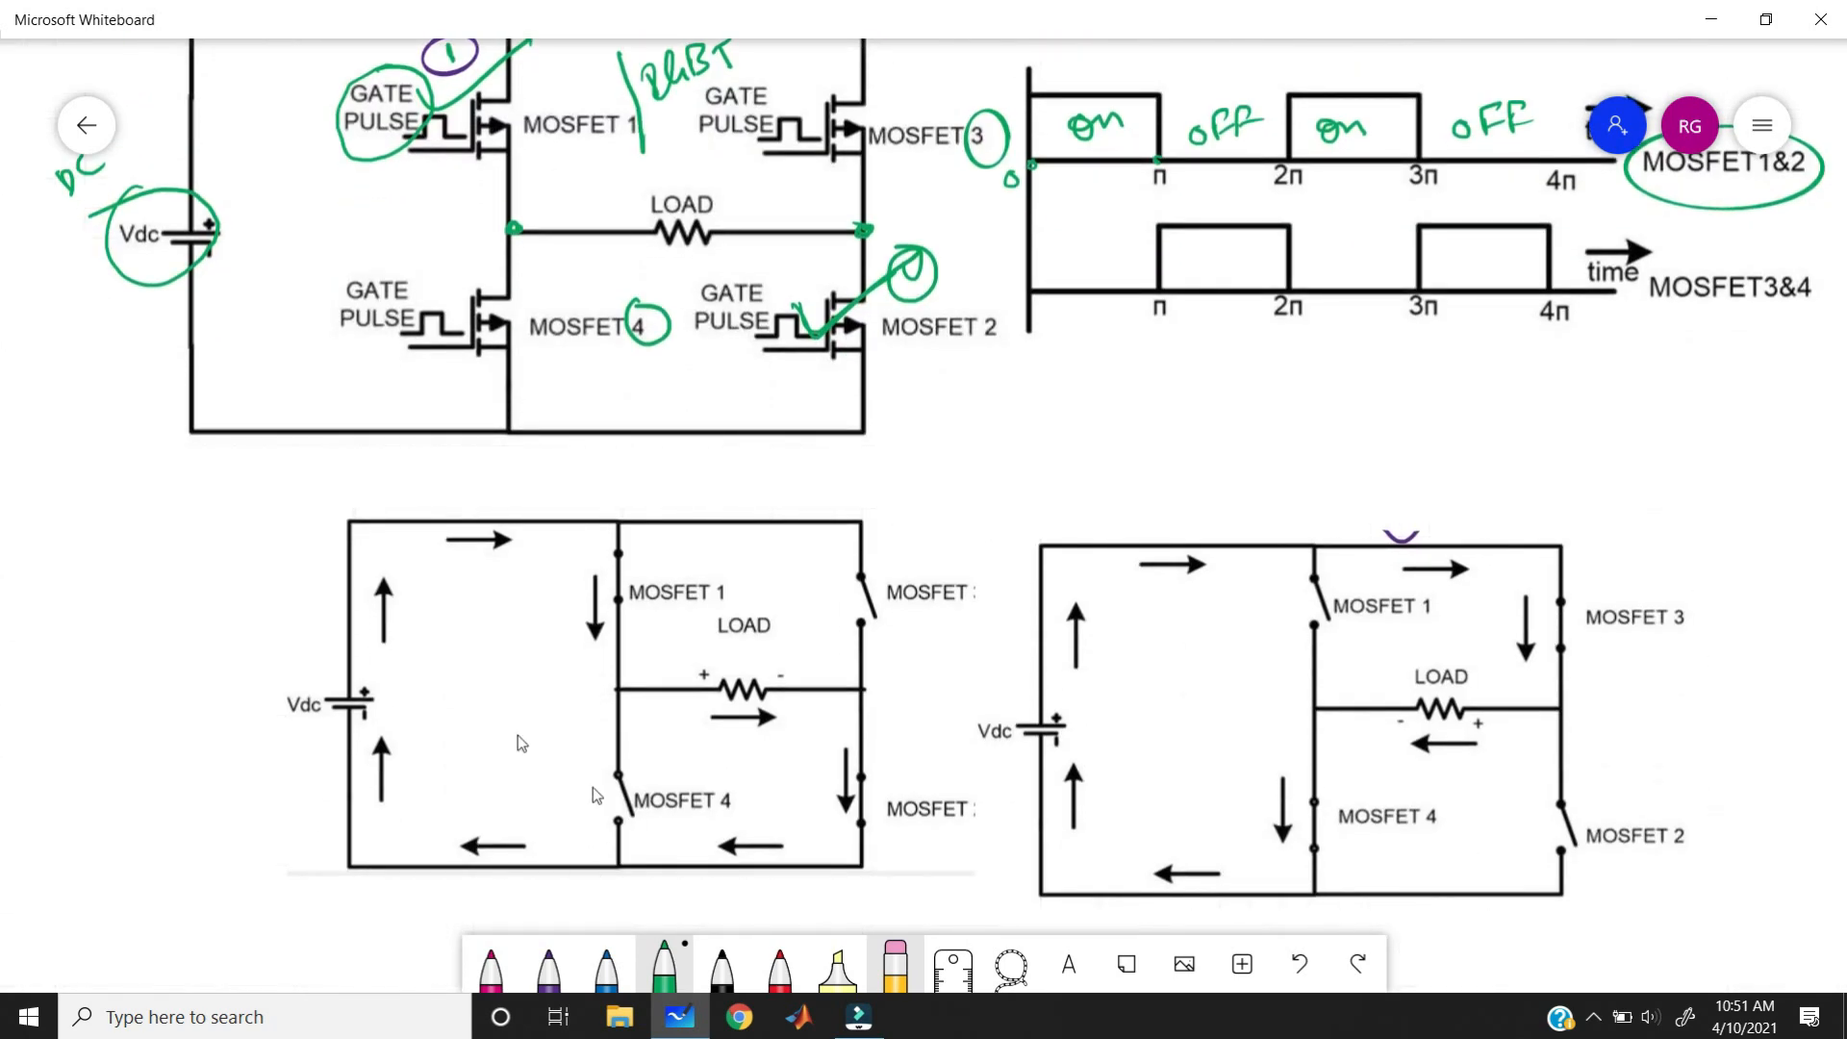
click(1002, 1022)
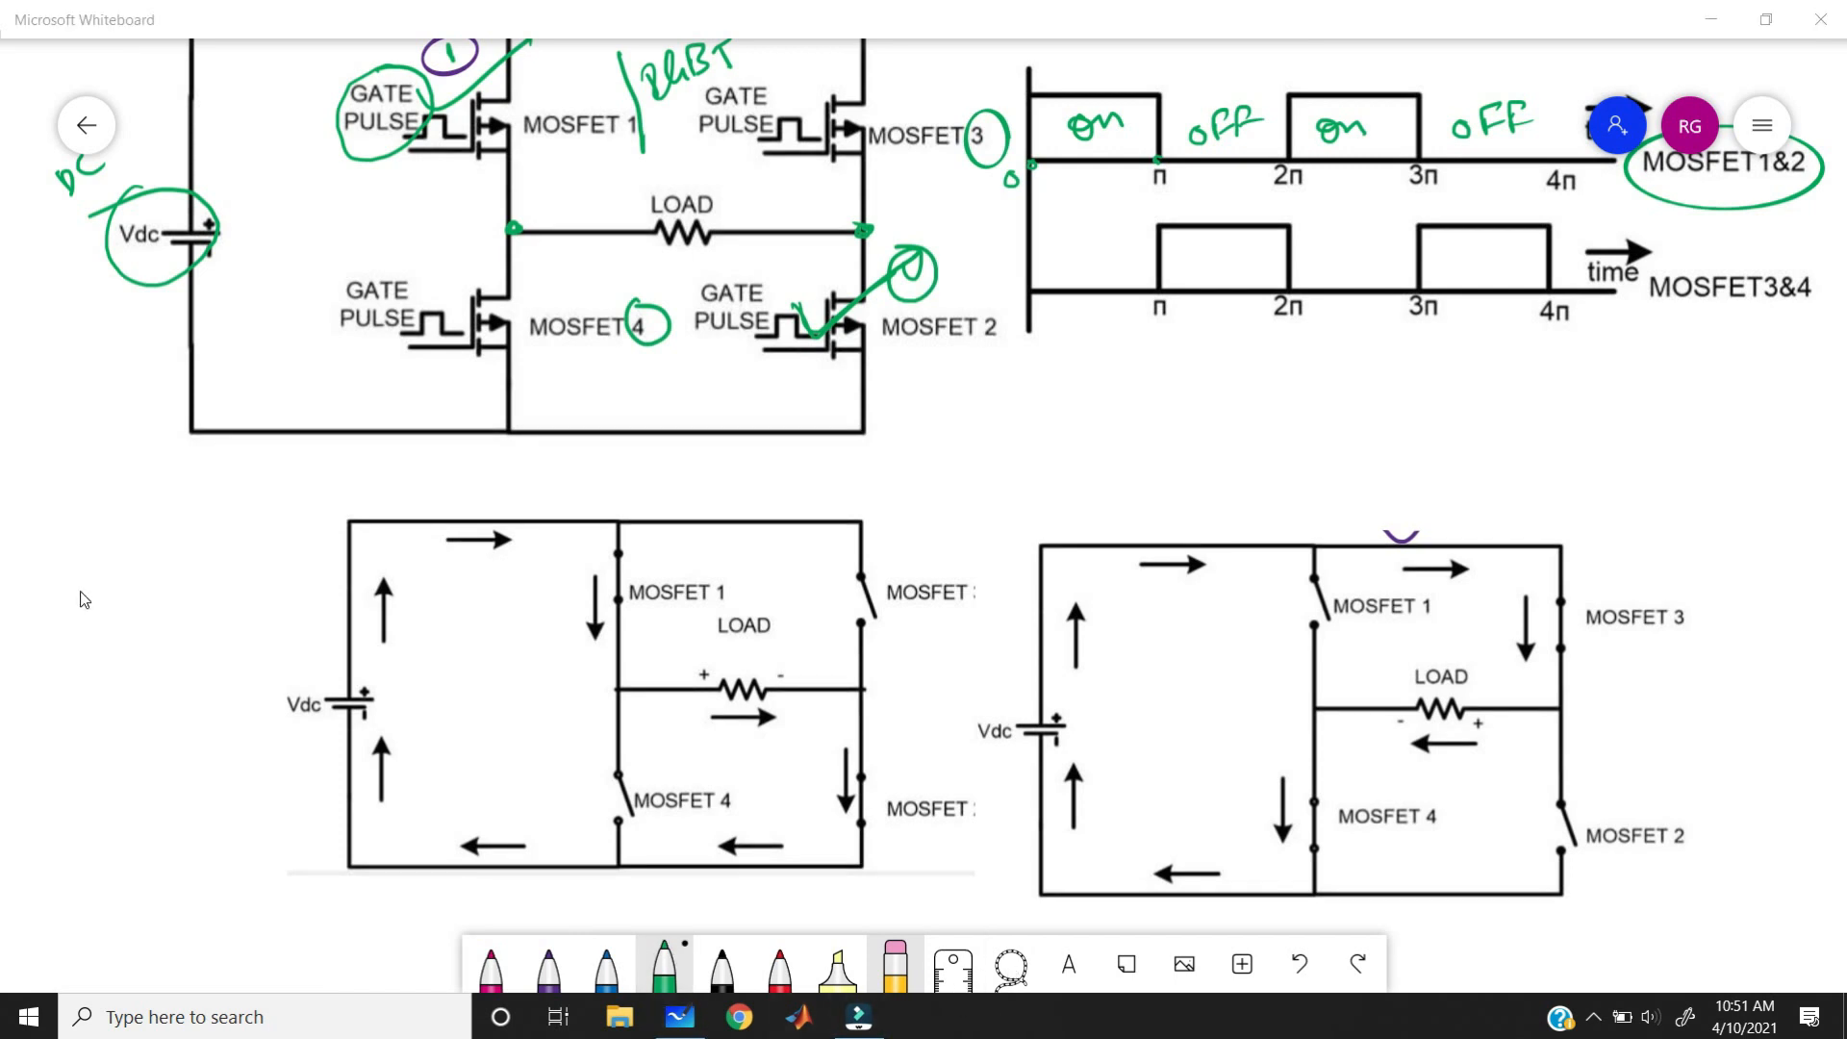
drag(218, 531, 216, 535)
mouse_move(239, 529)
mouse_down()
mouse_move(237, 553)
mouse_move(254, 532)
mouse_up()
drag(270, 503, 224, 588)
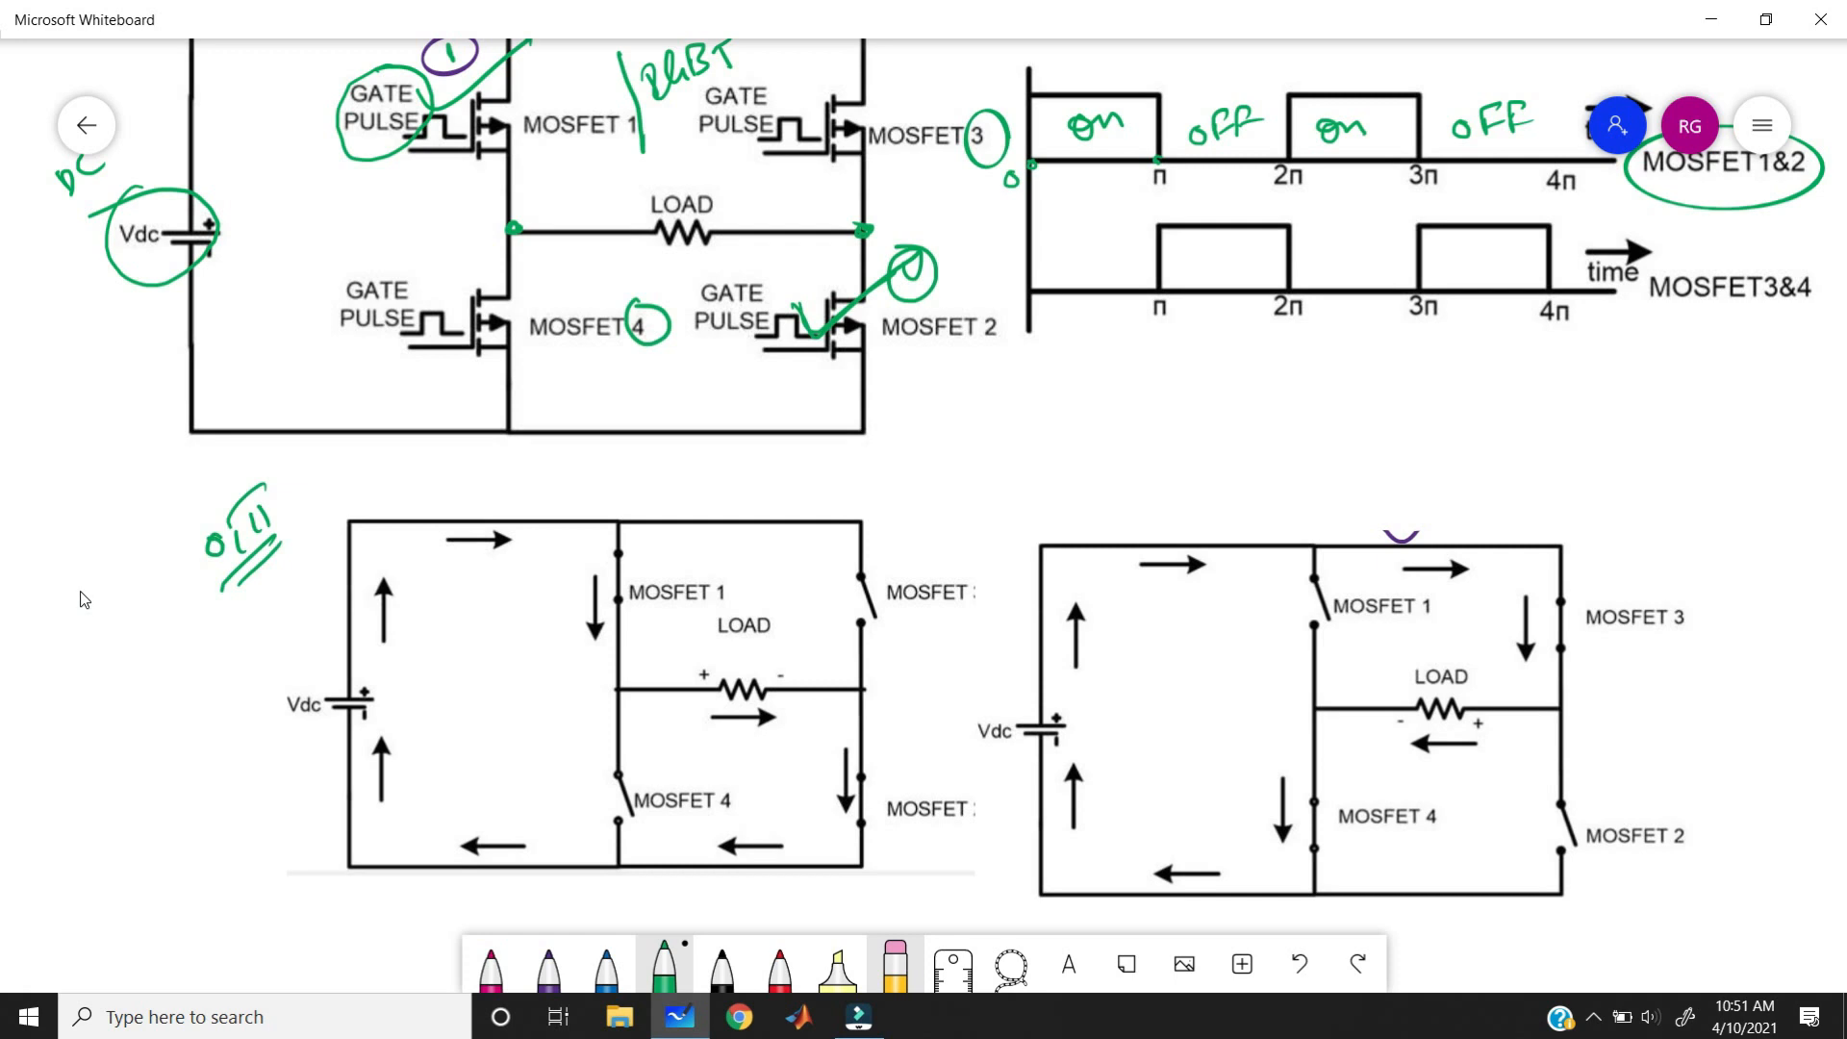
- Label MOSFETs 1 and 2 "on" in the first equivalent circuit and trace the current loop from Vdc through the load and back
mouse_move(654, 570)
mouse_down()
mouse_move(643, 588)
mouse_move(689, 583)
mouse_up()
mouse_move(891, 781)
mouse_down()
mouse_move(905, 798)
mouse_move(940, 787)
mouse_up()
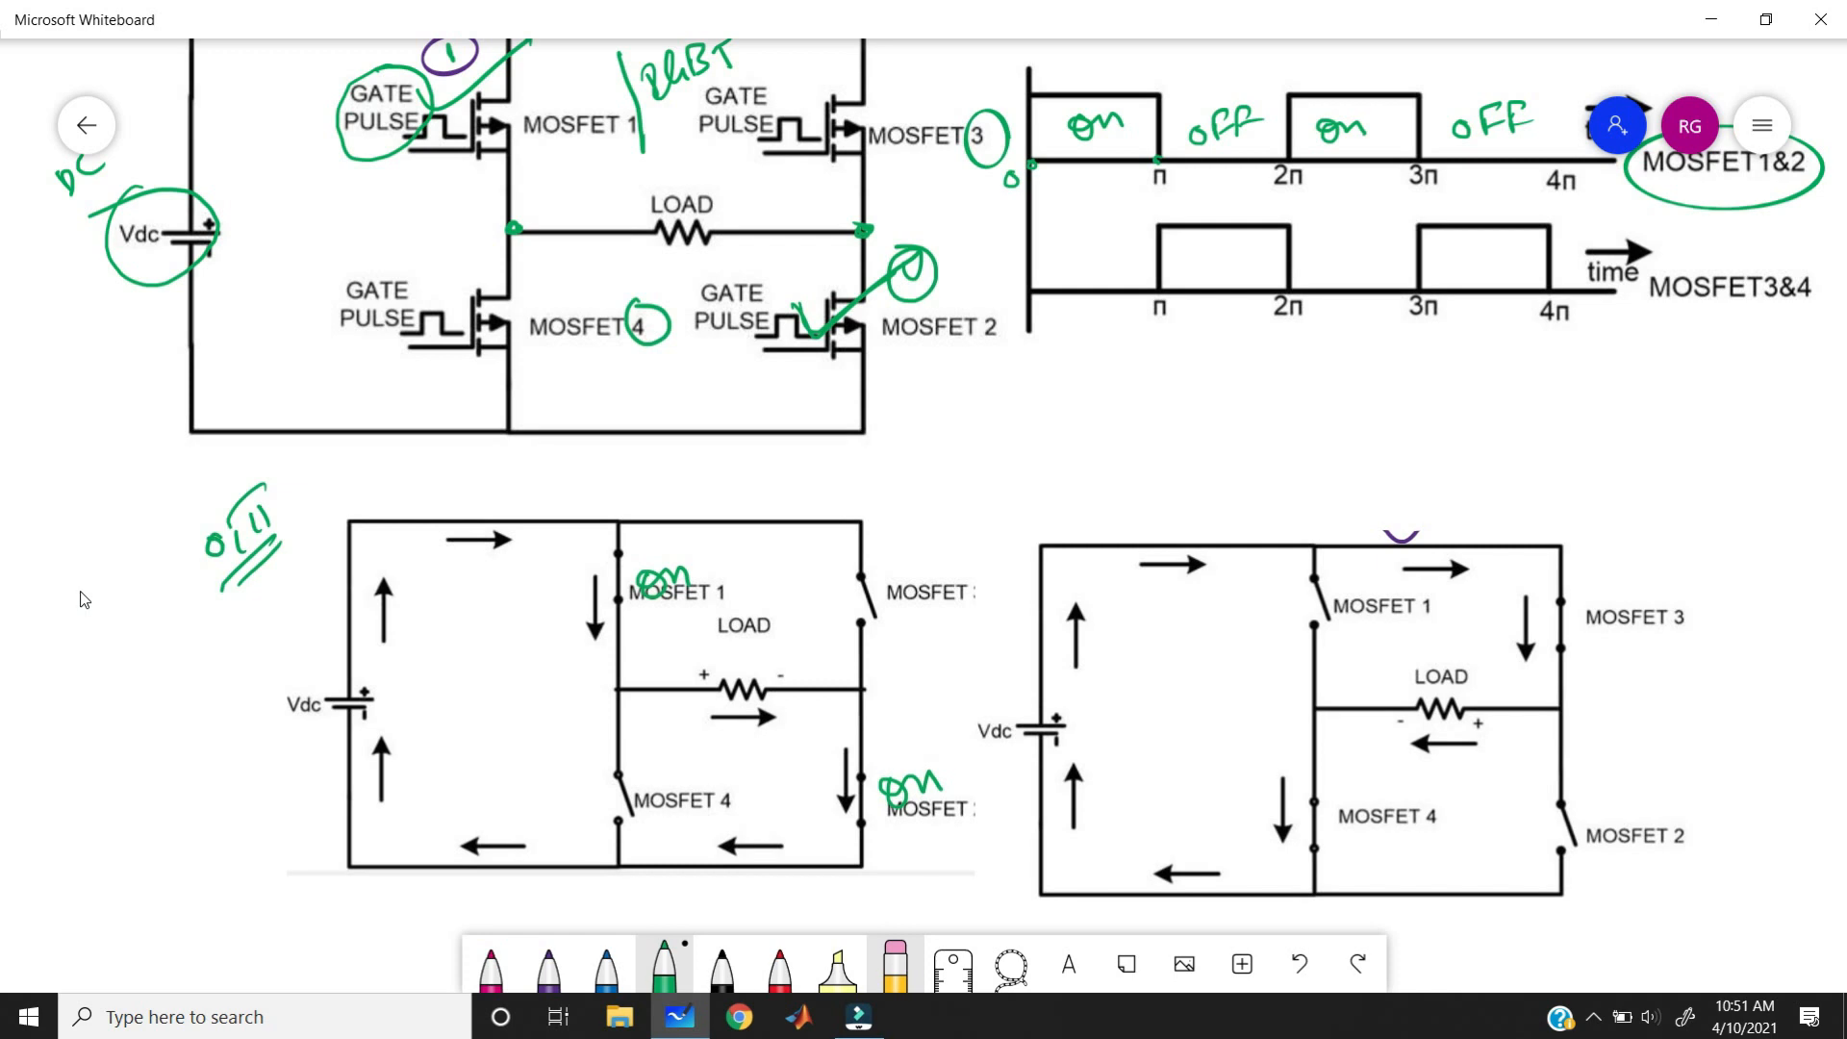
mouse_move(370, 671)
mouse_down()
mouse_move(354, 577)
mouse_move(394, 544)
mouse_move(582, 531)
mouse_move(617, 699)
mouse_move(761, 716)
mouse_move(834, 689)
mouse_move(863, 712)
mouse_move(882, 851)
mouse_move(808, 870)
mouse_move(404, 857)
mouse_move(344, 836)
mouse_move(342, 774)
mouse_move(358, 795)
mouse_up()
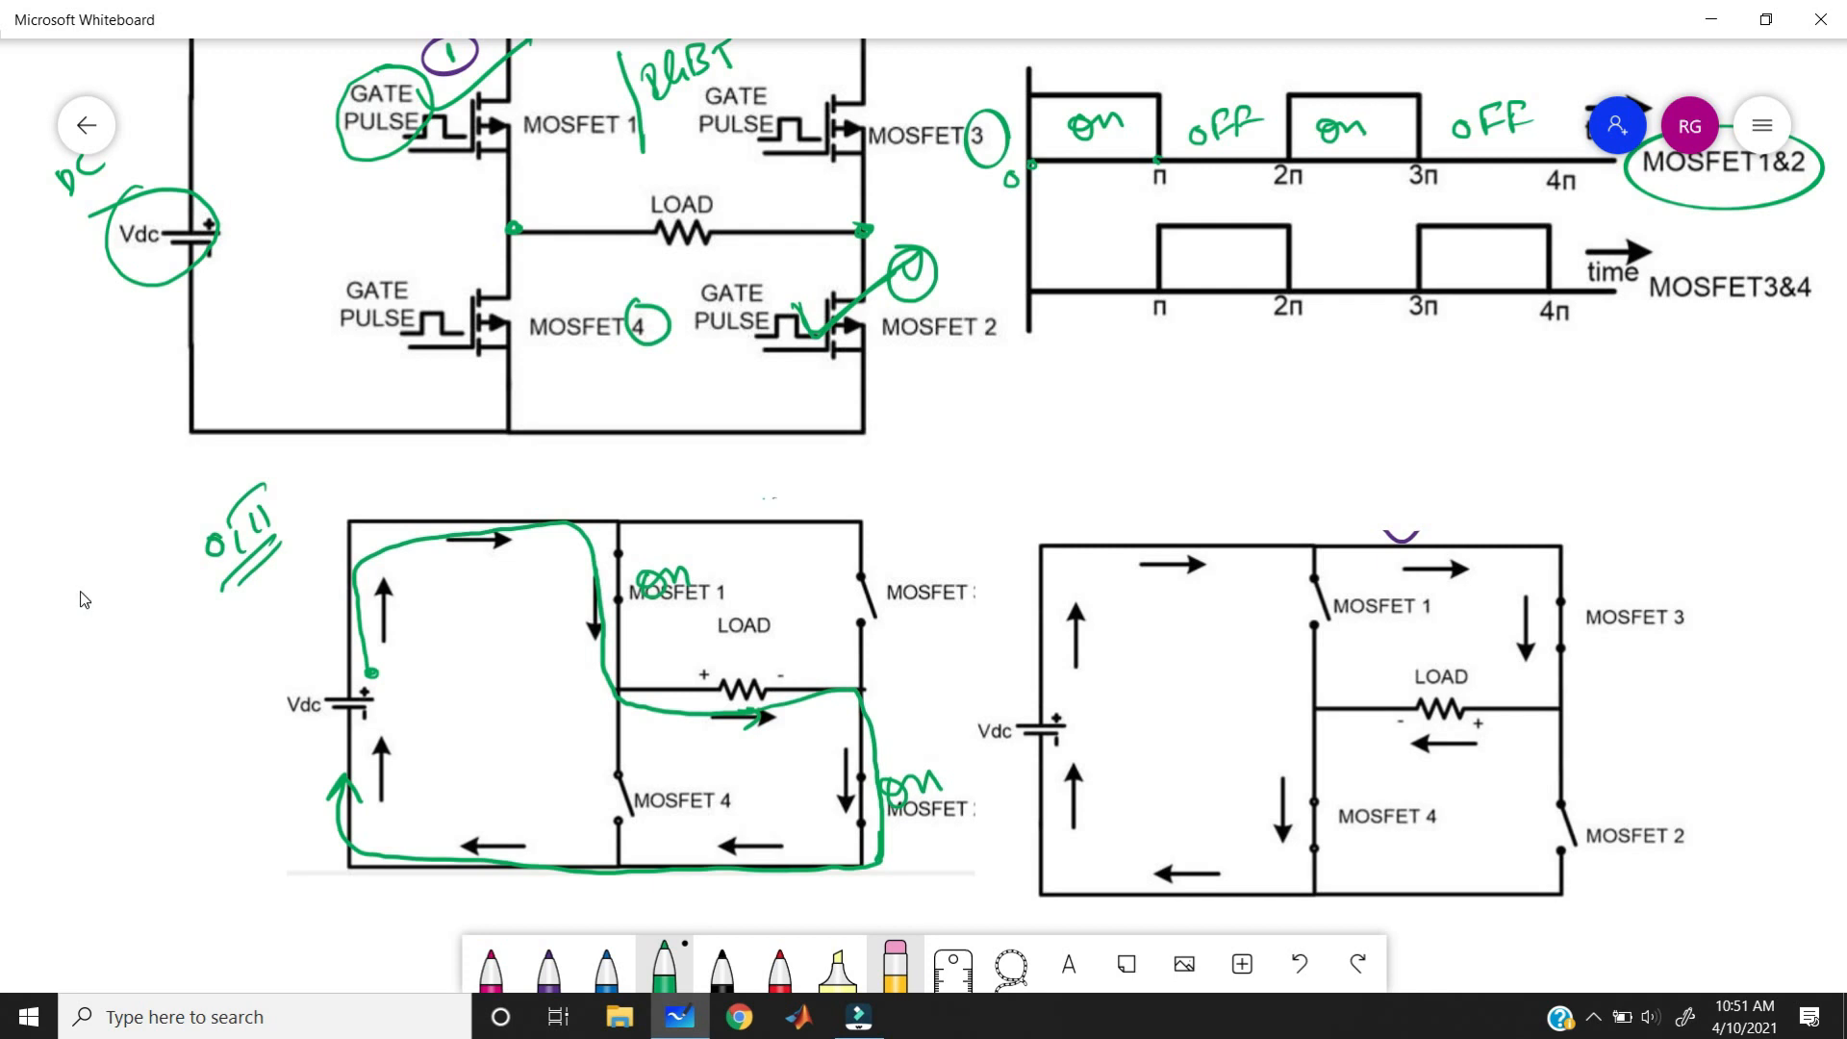
- Sketch an arrow above the first equivalent circuit and label its open switches MOSFET 3 and MOSFET 4 "OFF"
mouse_move(760, 499)
mouse_down()
mouse_move(878, 496)
mouse_move(847, 508)
mouse_up()
mouse_move(724, 484)
mouse_down()
mouse_move(759, 501)
mouse_move(751, 543)
mouse_up()
mouse_move(923, 549)
mouse_down()
mouse_move(927, 565)
mouse_move(927, 550)
mouse_up()
mouse_move(954, 525)
mouse_down()
mouse_move(935, 566)
mouse_move(966, 540)
mouse_up()
mouse_move(985, 516)
mouse_down()
mouse_move(962, 556)
mouse_move(1000, 536)
mouse_up()
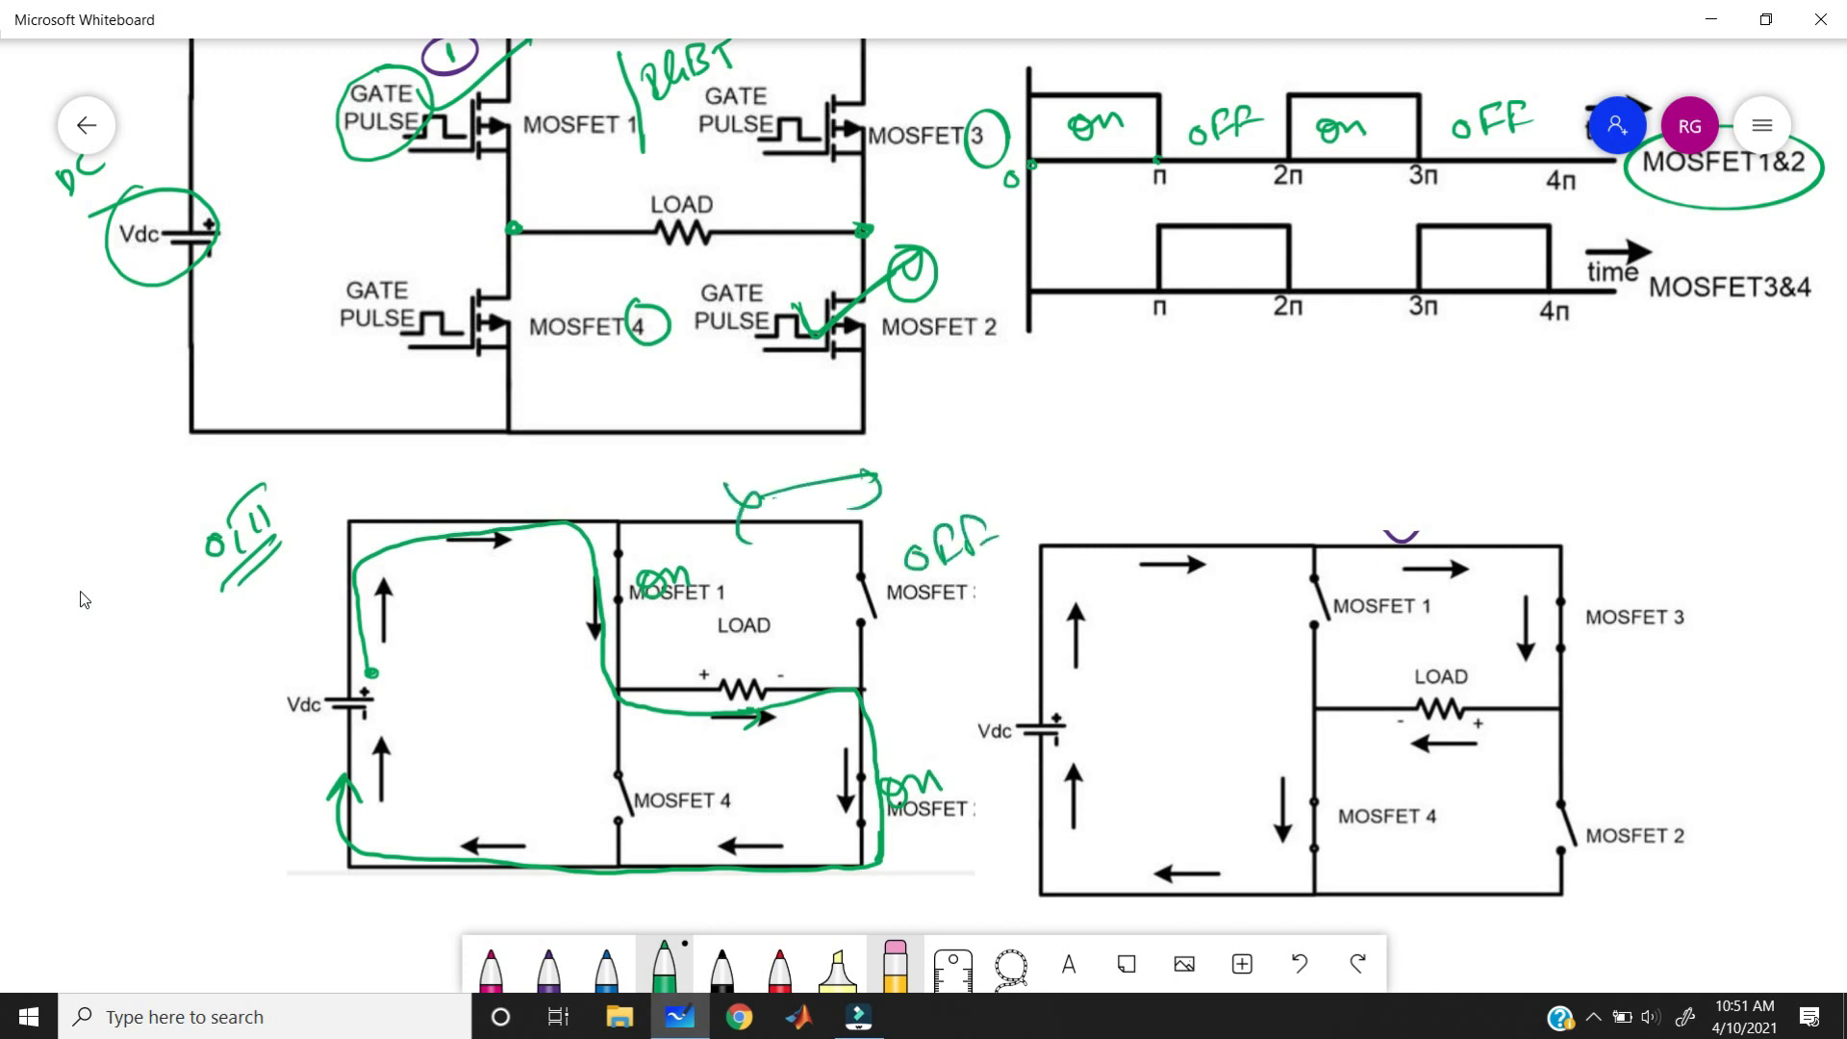
mouse_move(585, 783)
mouse_down()
mouse_move(593, 813)
mouse_move(652, 765)
mouse_up()
- Draw output voltage axes below the gate waveforms, label the vertical axis "Vo", and add a dashed line down from π
mouse_move(1027, 332)
mouse_down()
mouse_move(1030, 500)
mouse_move(1064, 480)
mouse_move(1612, 469)
mouse_up()
mouse_move(1598, 452)
mouse_down()
mouse_move(1616, 471)
mouse_move(1587, 489)
mouse_up()
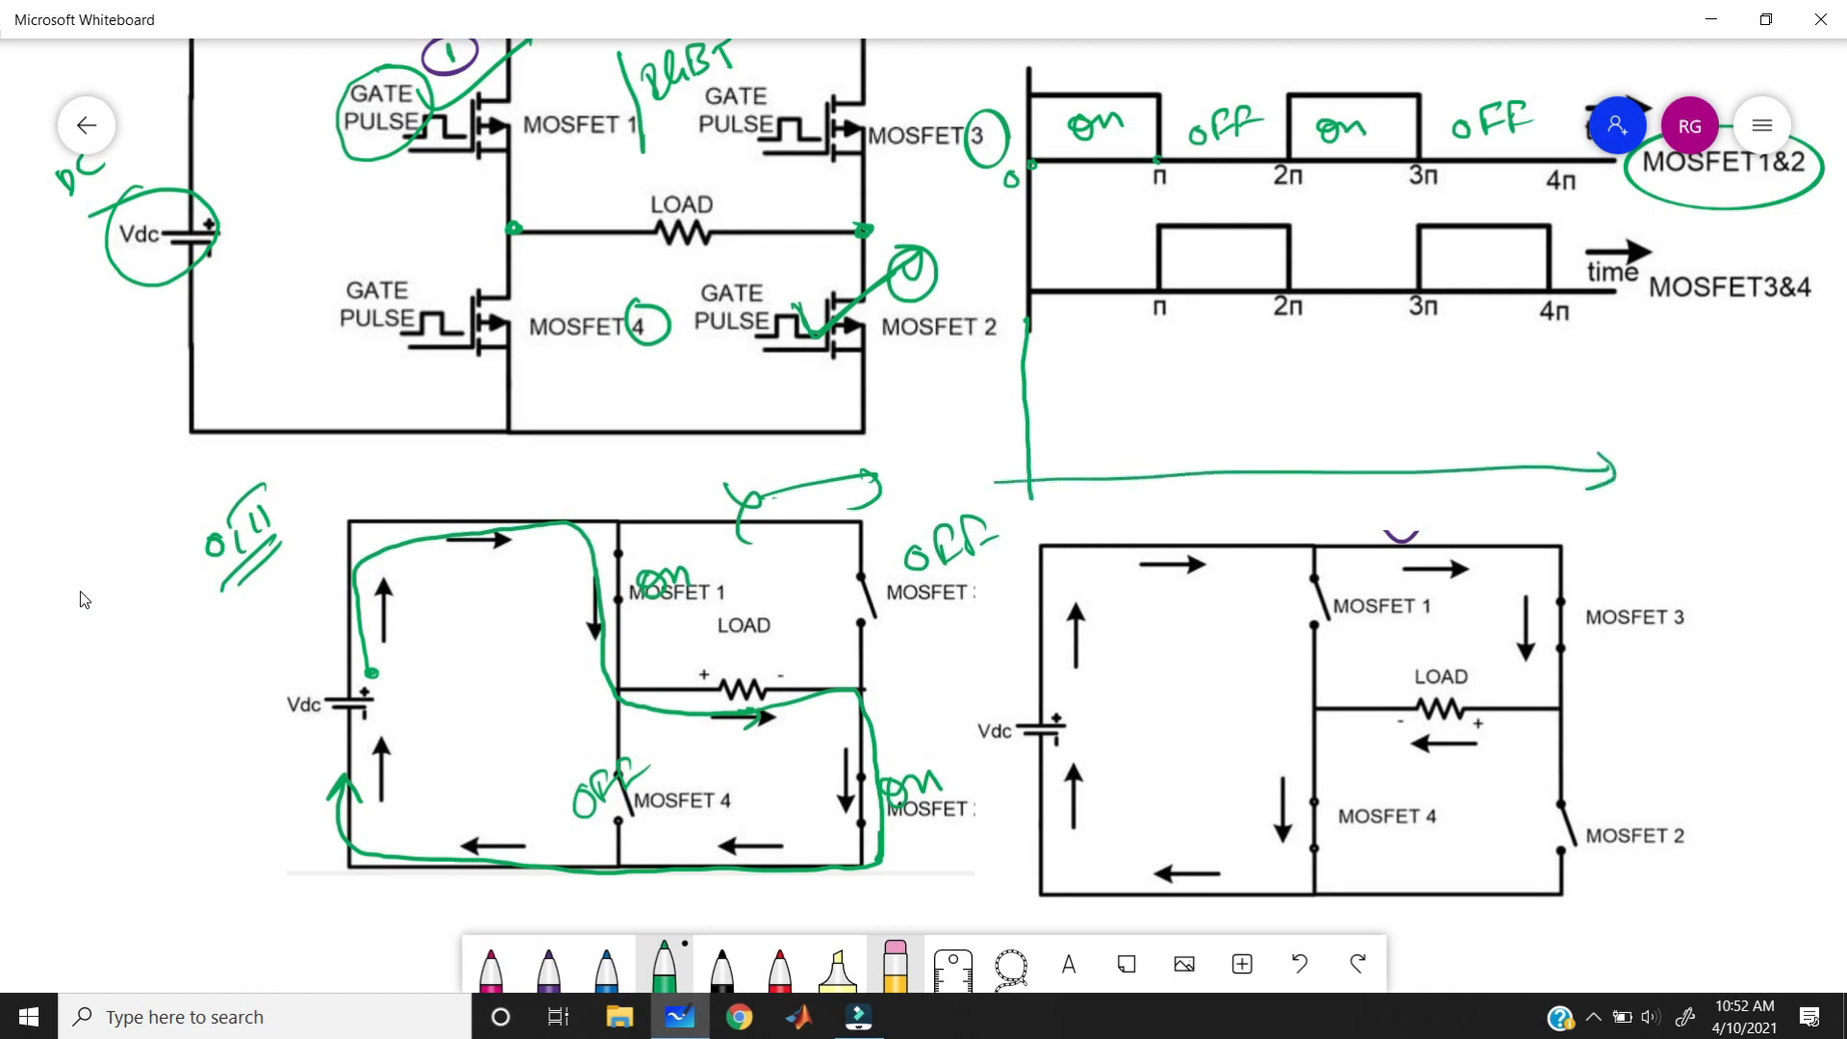
drag(1008, 395, 1054, 364)
mouse_move(1073, 365)
mouse_down()
mouse_move(1066, 379)
mouse_move(1073, 365)
mouse_up()
drag(1161, 313, 1154, 375)
drag(1153, 392, 1156, 429)
drag(1158, 438, 1161, 472)
- Write 10V beside the first circuit's source and draw a 10V output pulse from 0 to π on the Vo axes
mouse_move(240, 680)
mouse_down()
mouse_move(237, 703)
mouse_move(290, 641)
mouse_up()
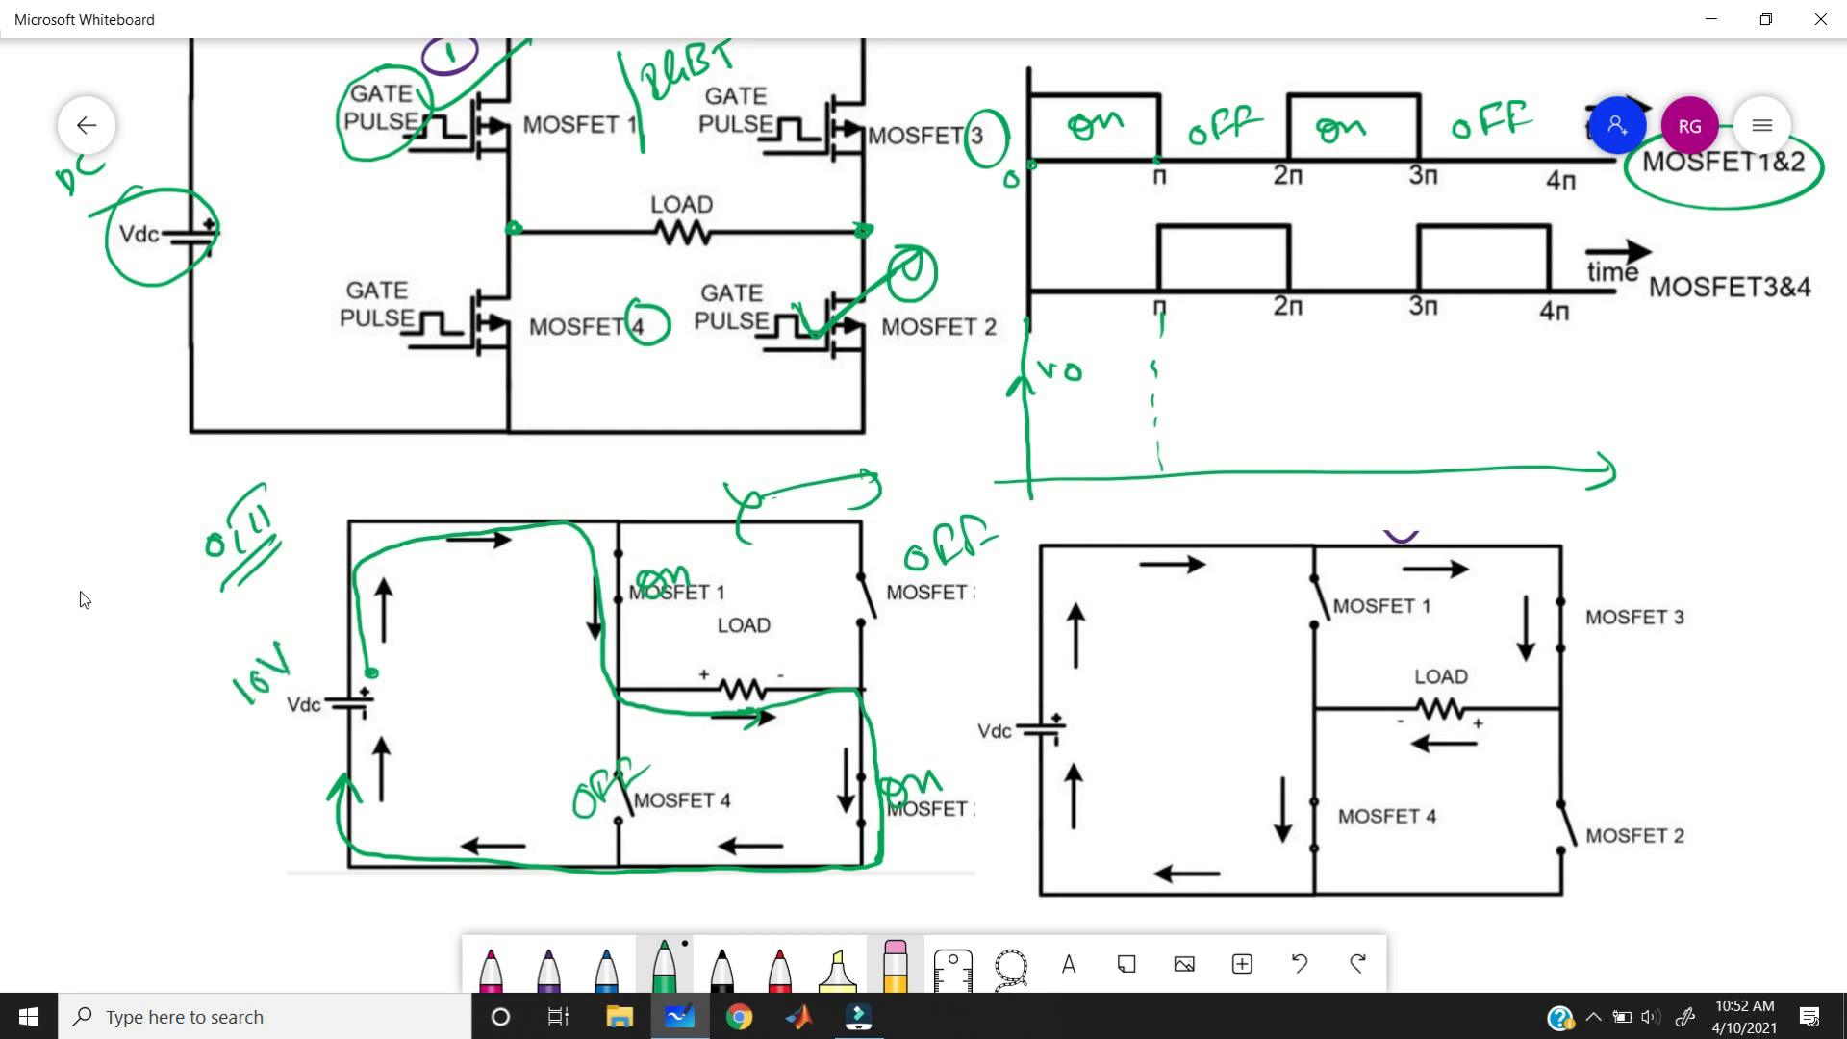
mouse_move(1029, 417)
mouse_down()
mouse_move(1149, 412)
mouse_move(1157, 478)
mouse_move(992, 445)
mouse_up()
drag(1005, 426, 1023, 417)
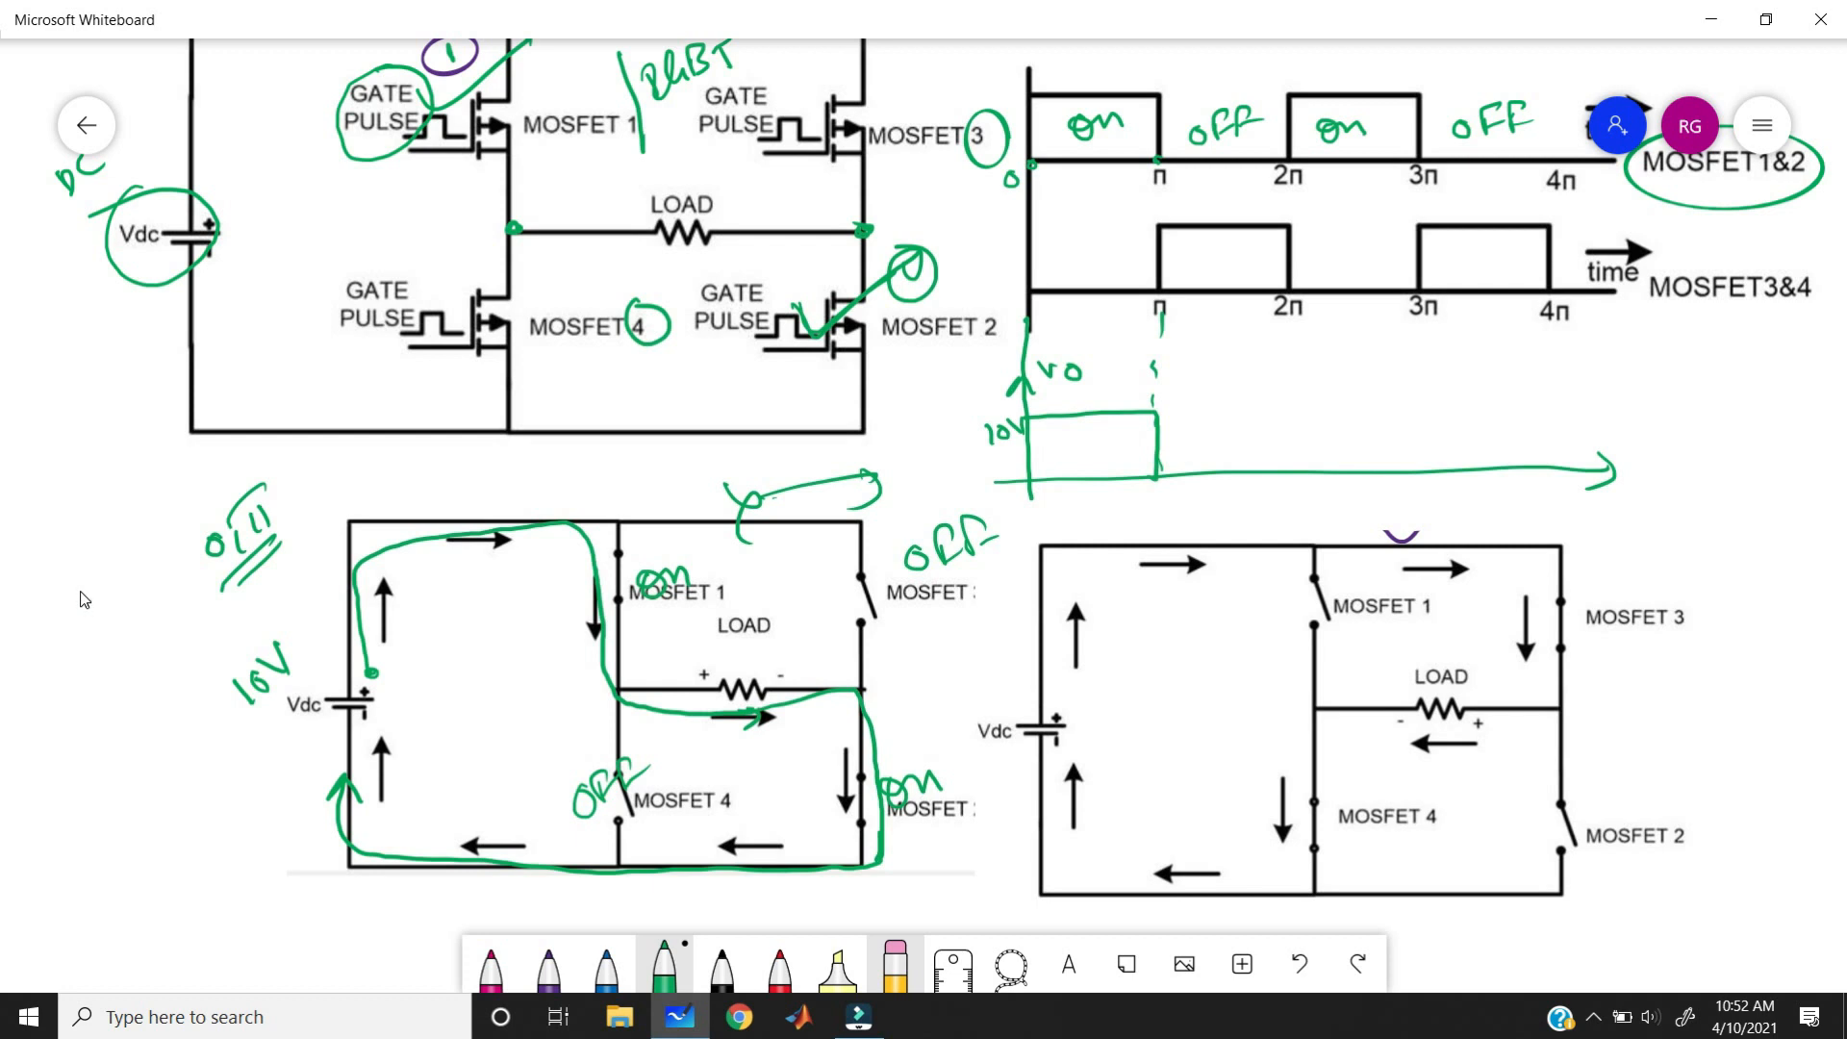
- Draw an arrow from the second equivalent circuit and label it with the interval "π, 2π"
mouse_move(1546, 563)
mouse_down()
mouse_move(1638, 517)
mouse_move(1641, 537)
mouse_up()
mouse_move(1660, 510)
mouse_down()
mouse_move(1662, 528)
mouse_move(1691, 502)
mouse_up()
mouse_move(1713, 501)
mouse_down()
mouse_move(1707, 531)
mouse_move(1756, 507)
mouse_up()
mouse_move(1776, 486)
mouse_down()
mouse_move(1773, 510)
mouse_move(1794, 467)
mouse_up()
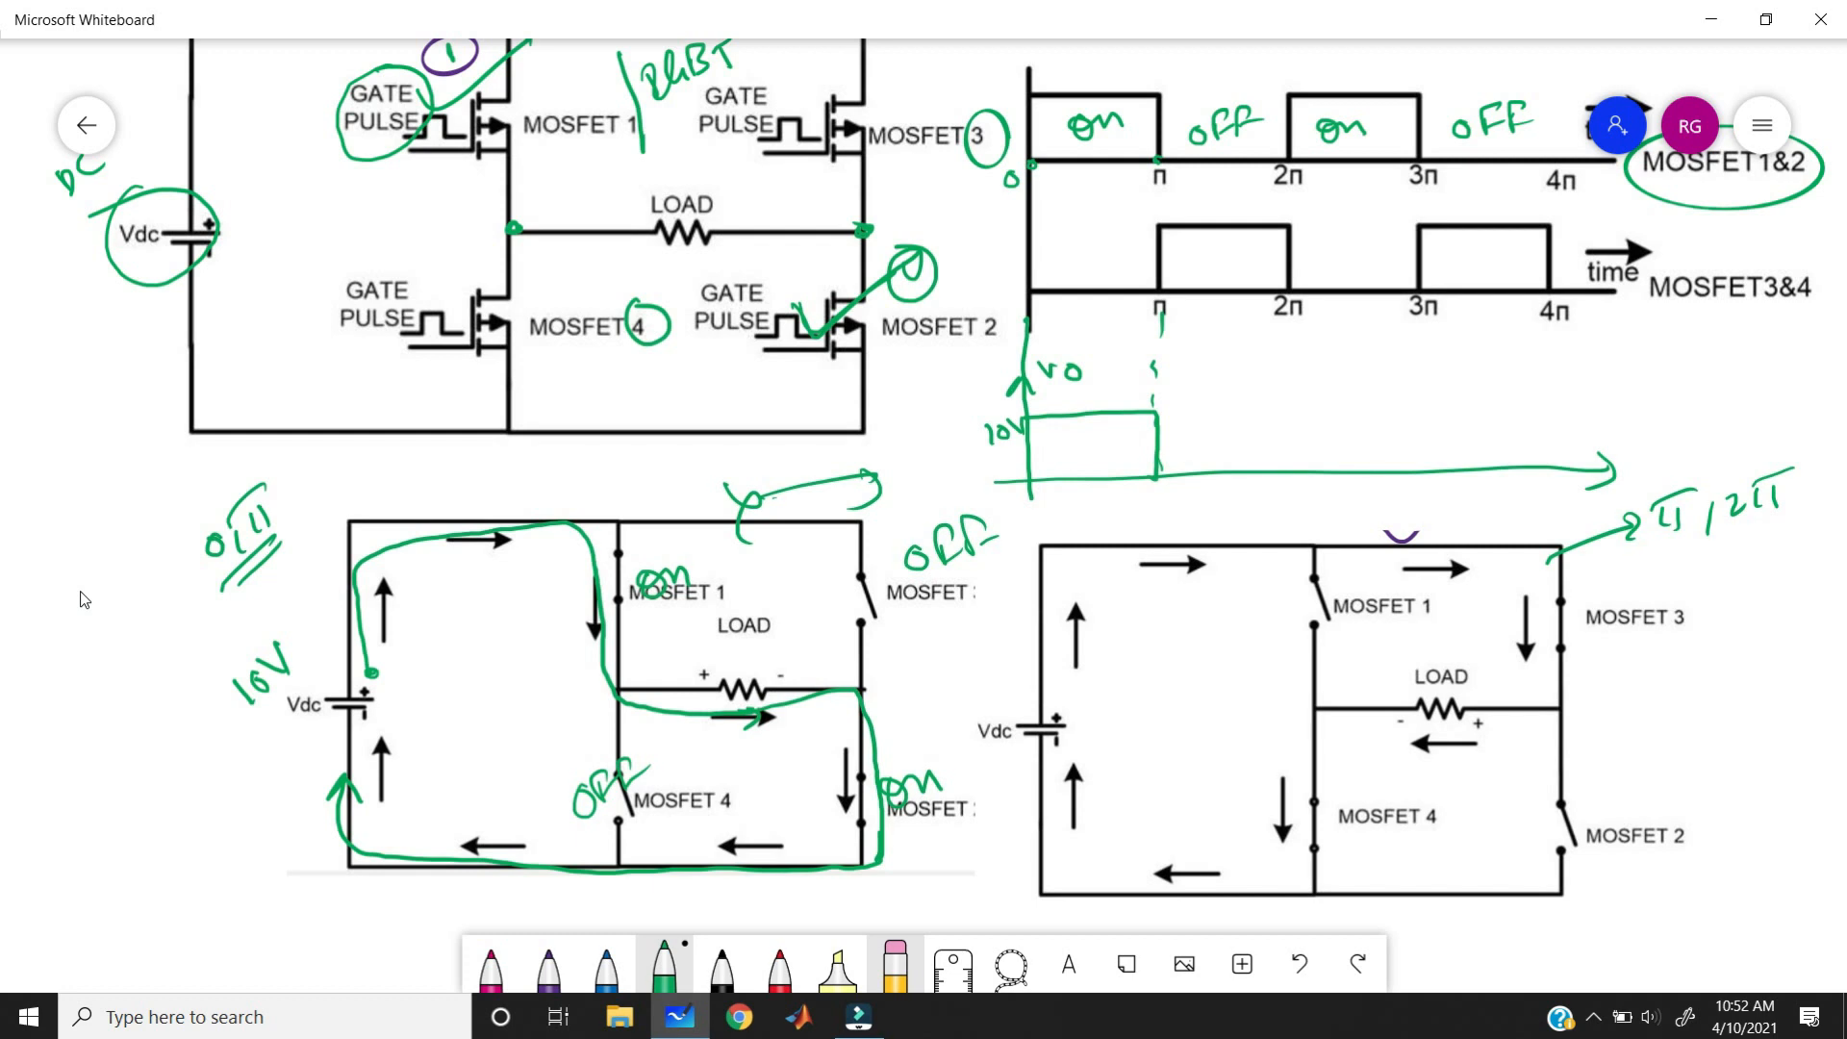
- Write "3,&4" inside the first pulse of the MOSFET3&4 waveform and circle MOSFETs 4 and 3 in the bridge diagram
drag(1184, 252, 1194, 275)
mouse_move(1214, 261)
mouse_down()
mouse_move(1211, 279)
mouse_move(1254, 275)
mouse_up()
drag(1262, 237, 1287, 271)
mouse_move(437, 218)
mouse_down()
mouse_move(448, 383)
mouse_move(395, 276)
mouse_up()
mouse_move(829, 77)
mouse_down()
mouse_move(897, 102)
mouse_move(806, 96)
mouse_up()
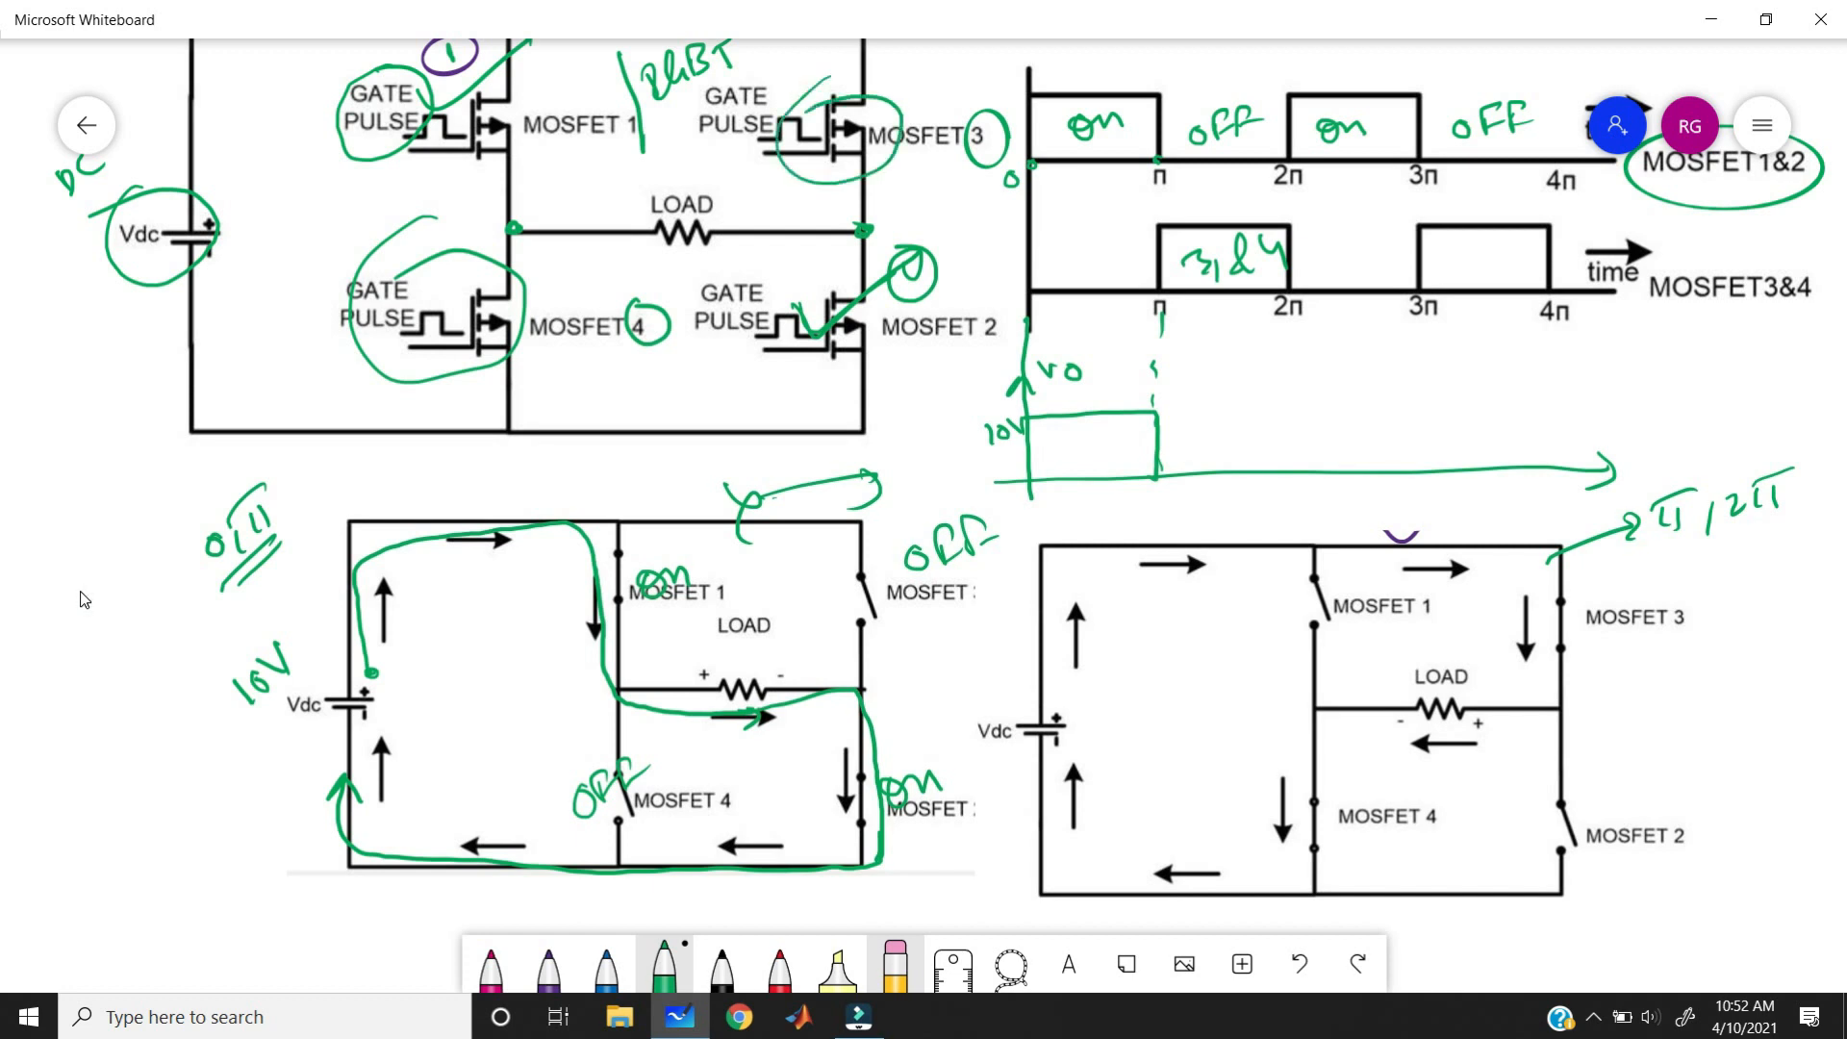
- Trace the second circuit's current from Vdc through MOSFET 3 to a reversed arrow under the load, and label MOSFET 1 "OFF"
mouse_move(1073, 688)
mouse_down()
mouse_move(1074, 595)
mouse_move(1345, 528)
mouse_move(1515, 516)
mouse_move(1582, 611)
mouse_up()
mouse_move(1277, 616)
mouse_down()
mouse_move(1264, 635)
mouse_move(1319, 633)
mouse_up()
drag(1316, 625, 1353, 616)
mouse_move(1579, 568)
mouse_down()
mouse_move(1585, 688)
mouse_move(1433, 709)
mouse_move(1430, 736)
mouse_move(1498, 736)
mouse_move(1415, 744)
mouse_up()
mouse_move(1415, 745)
mouse_down()
mouse_move(1454, 735)
mouse_move(1415, 737)
mouse_up()
drag(1434, 749, 1482, 745)
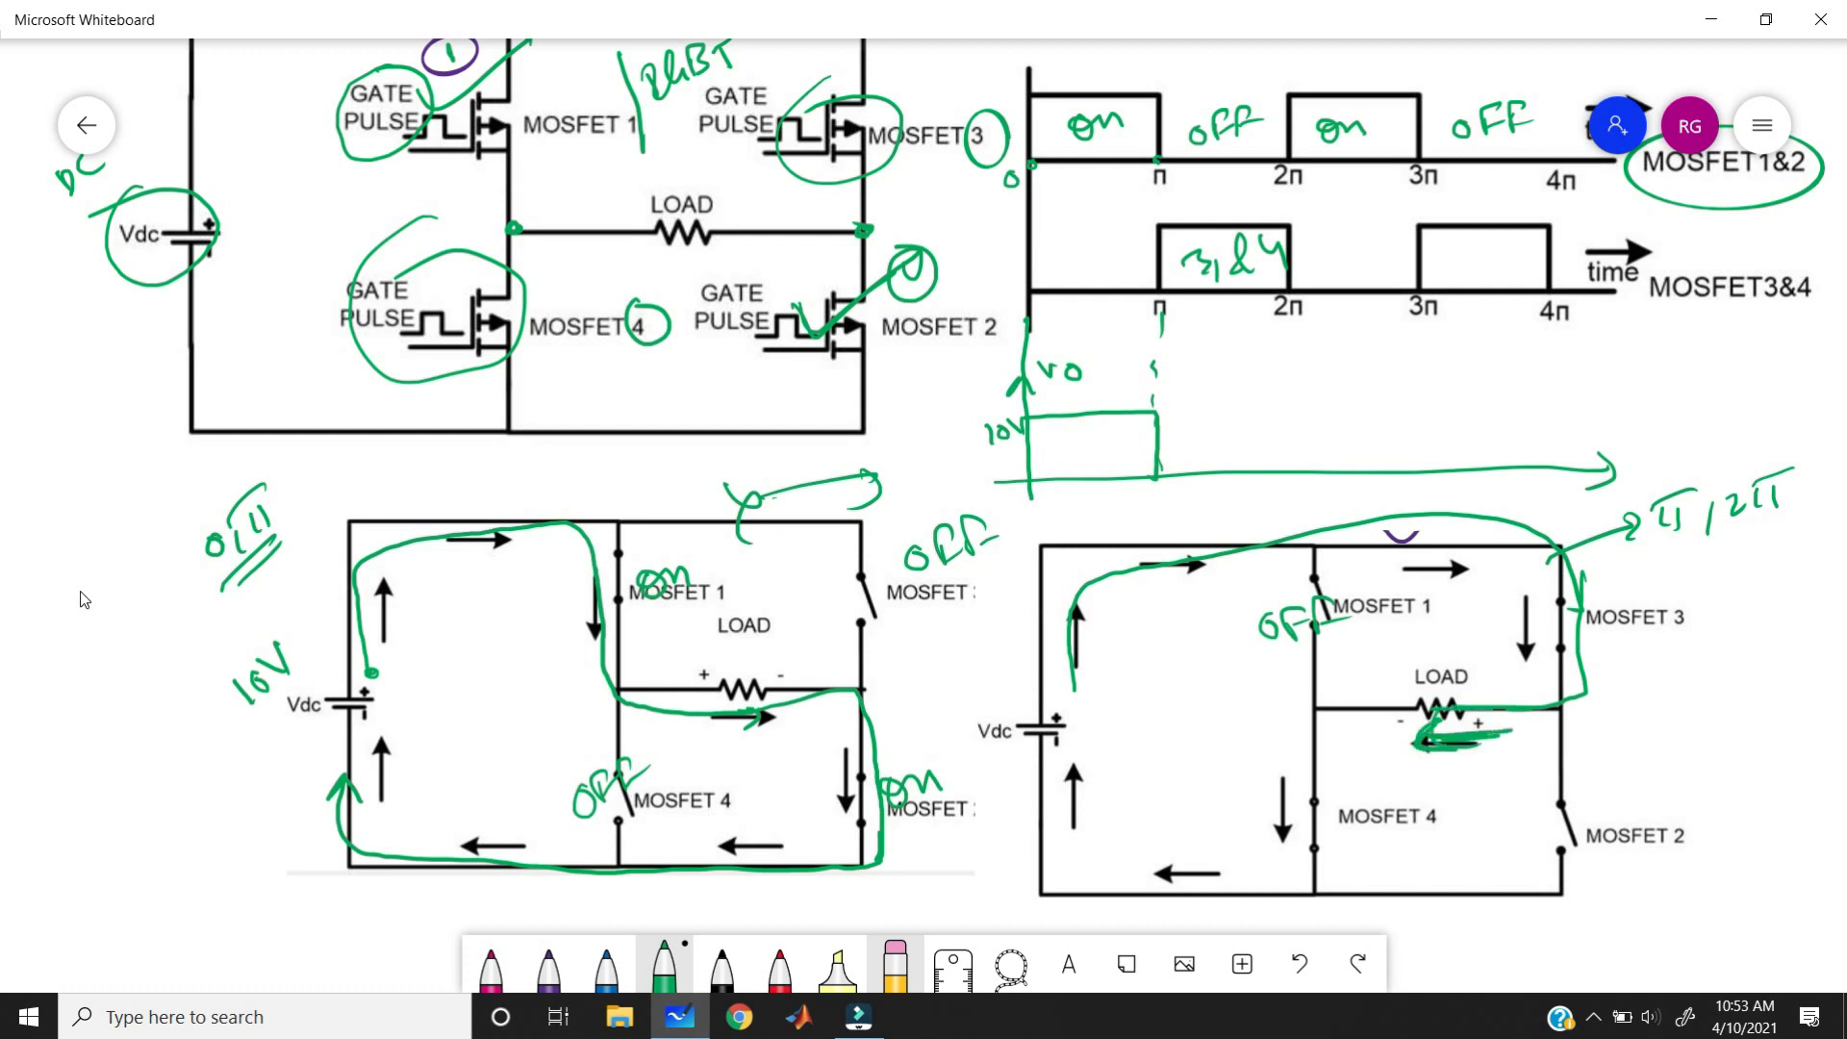
- Emphasize the first circuit's load current arrow, label that load 10V, and trace the second circuit's return path through MOSFET 4 to the source
drag(679, 733, 801, 731)
drag(770, 715, 772, 748)
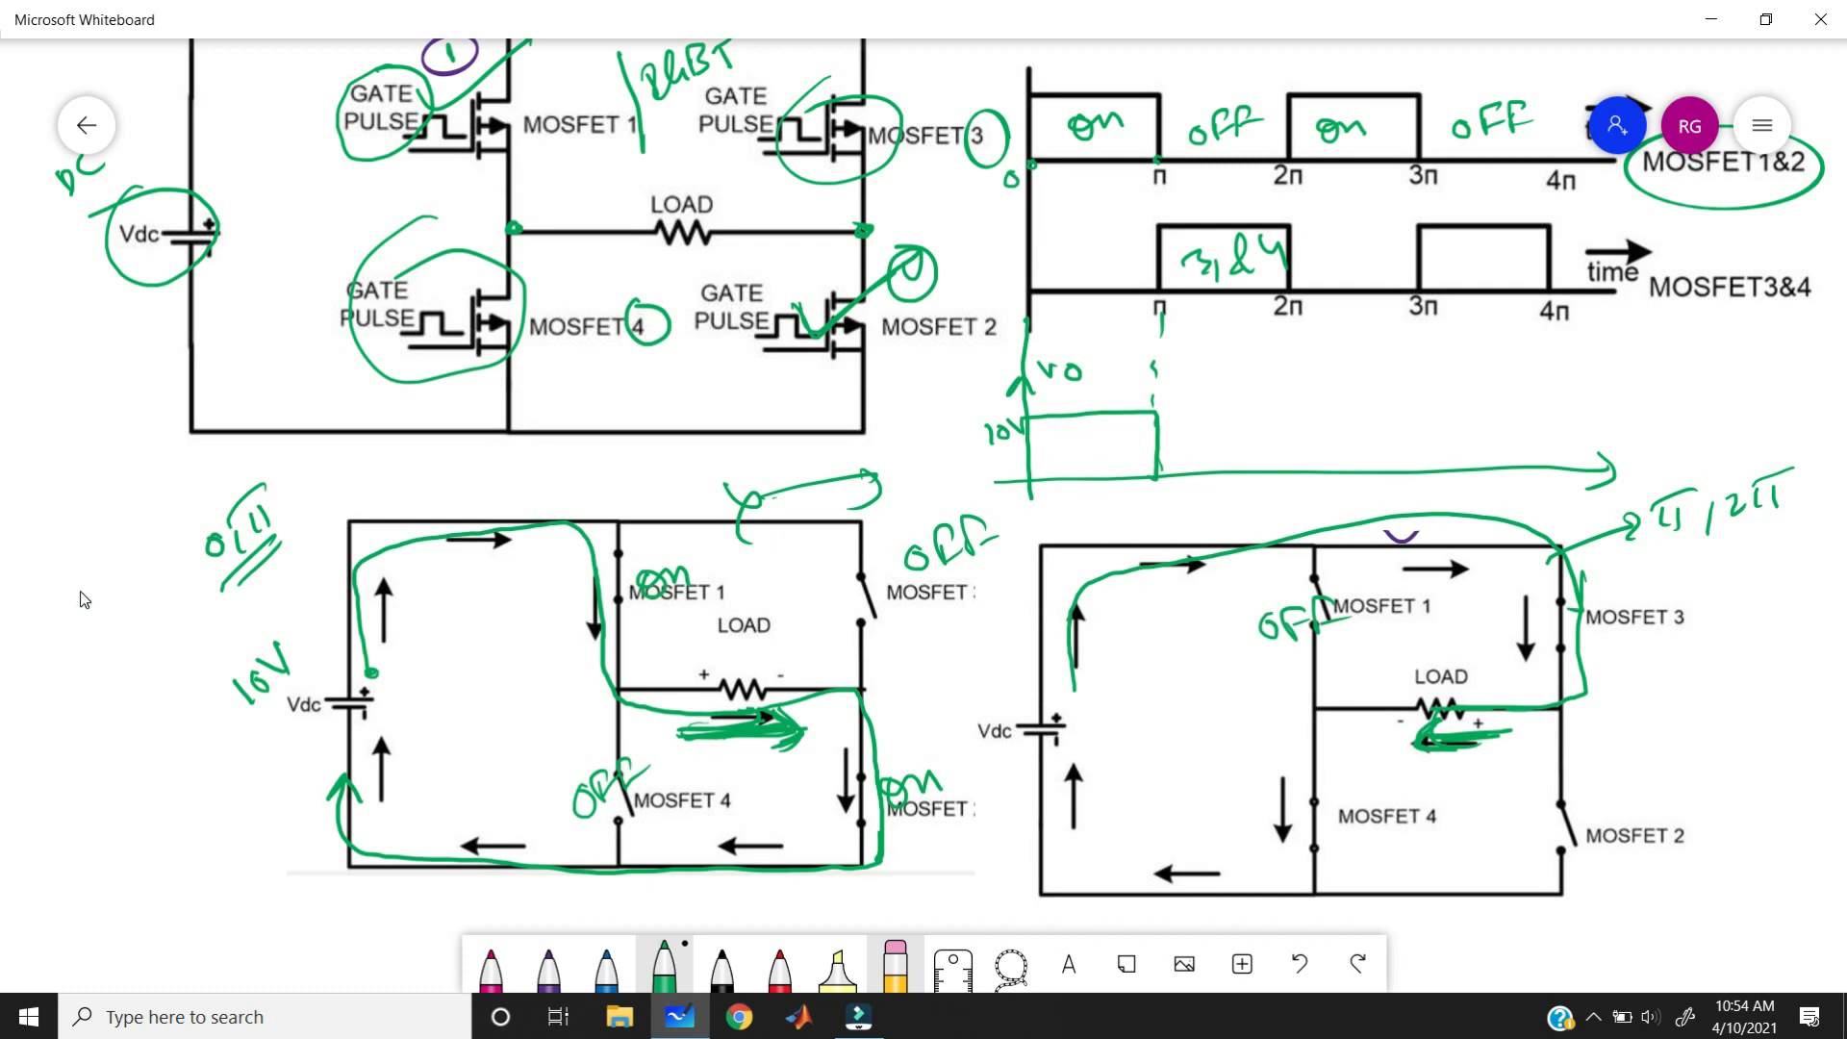
mouse_move(1314, 705)
mouse_down()
mouse_move(1304, 883)
mouse_move(1154, 878)
mouse_move(1056, 789)
mouse_move(1094, 806)
mouse_up()
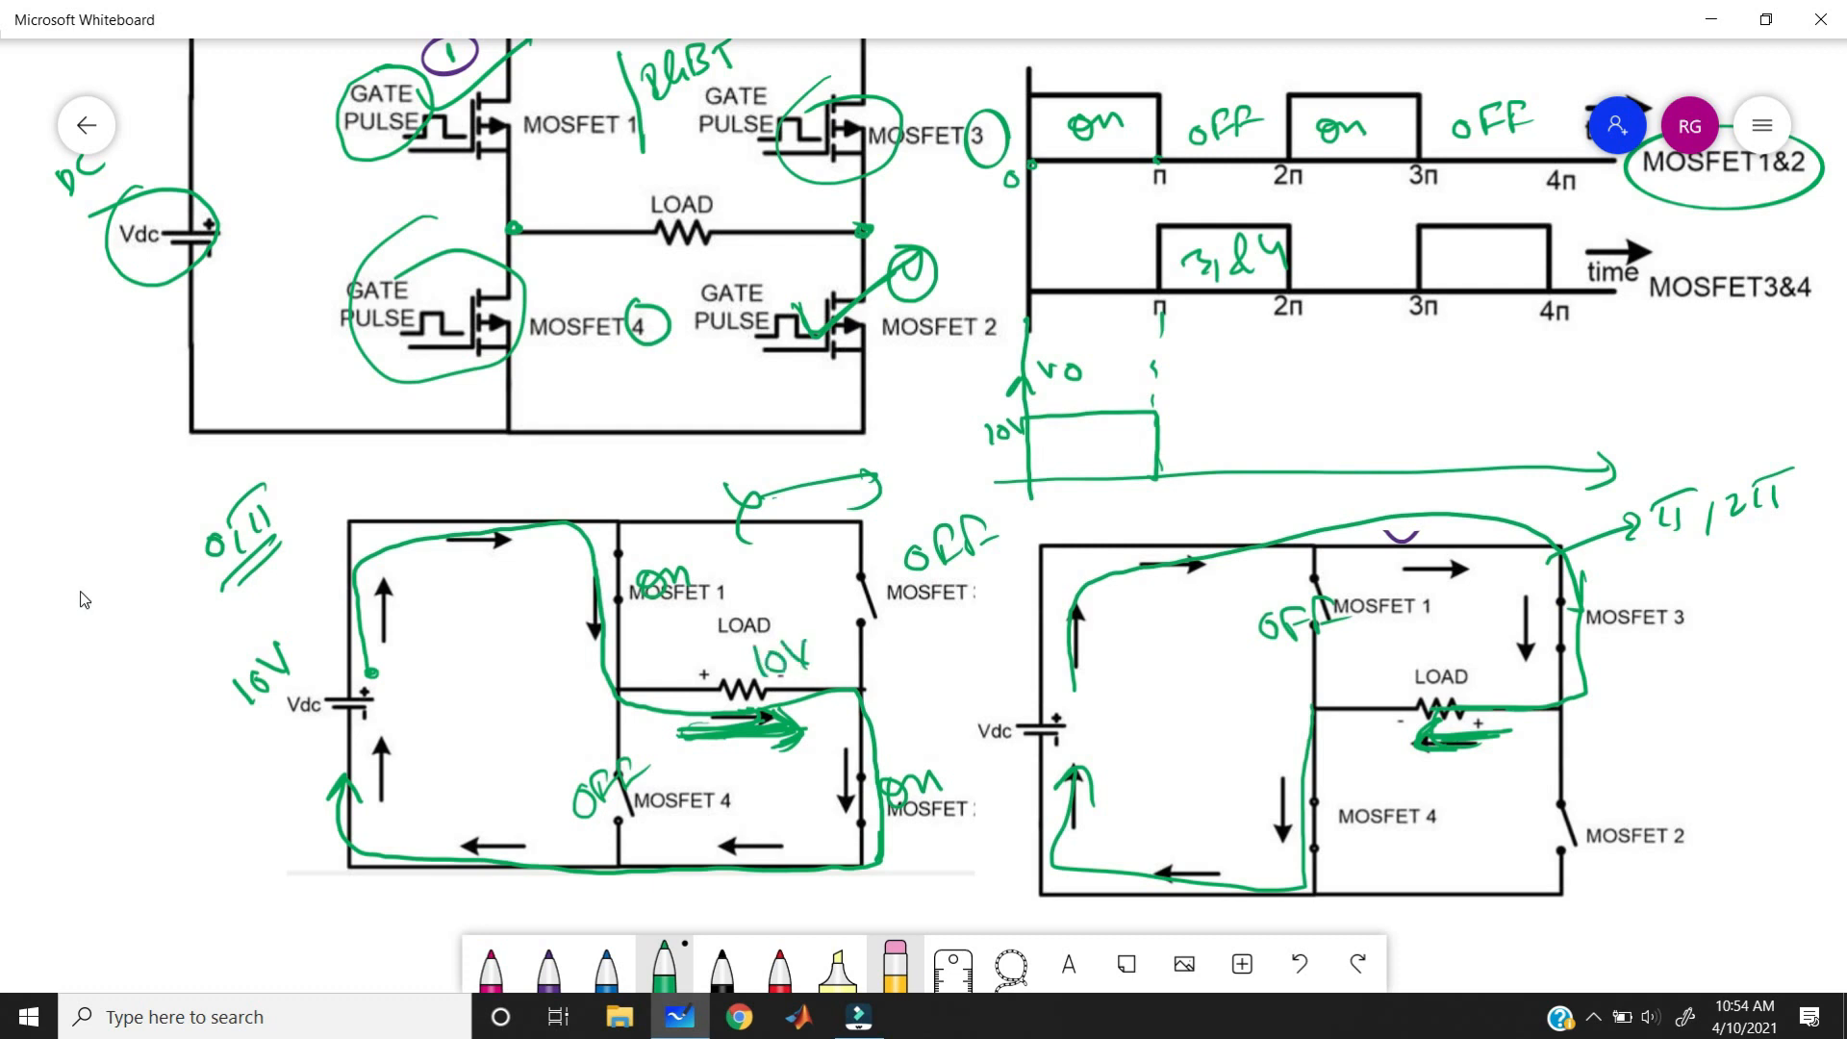
- Label the second circuit's source 10V and its load -10V
drag(1119, 684, 1117, 687)
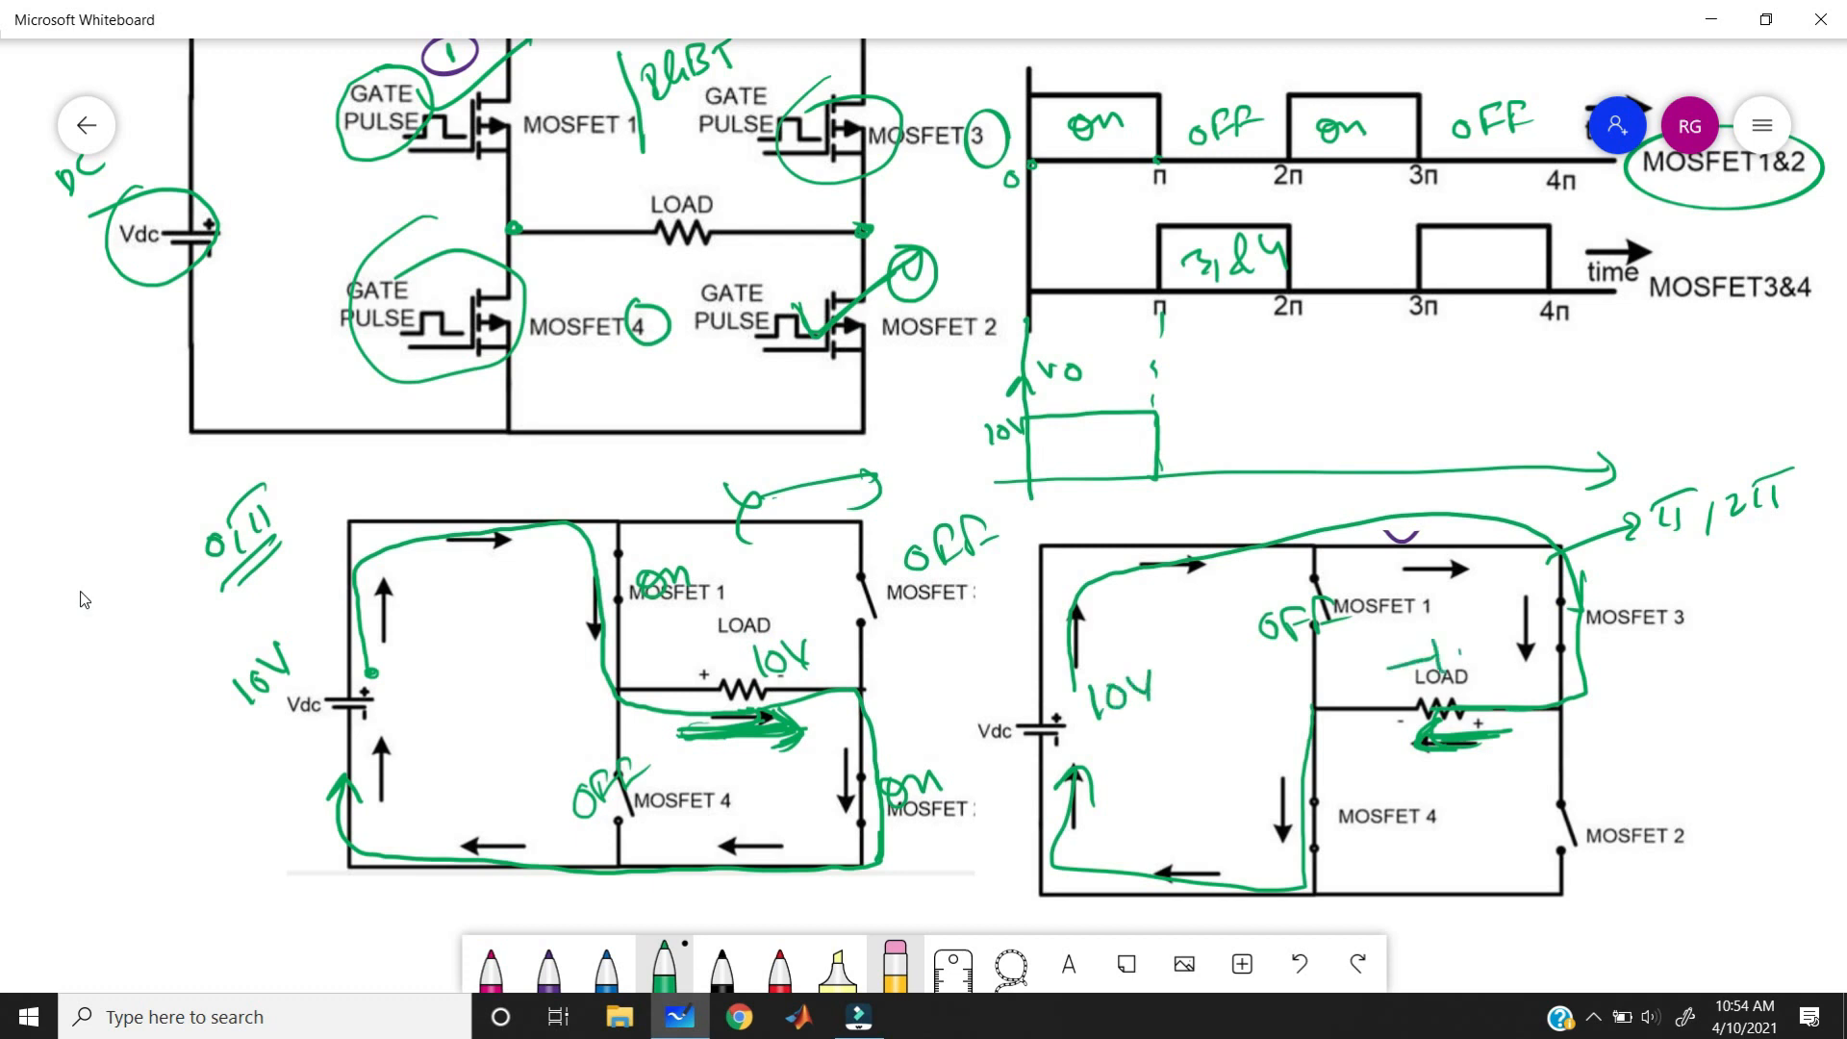
drag(1458, 647, 1456, 650)
drag(1477, 646, 1482, 659)
- Extend the Vo waveform with alternating negative and positive pulses, label the -10V level, and circle the "0, π" and MOSFET3&4 labels
drag(1188, 526, 1244, 476)
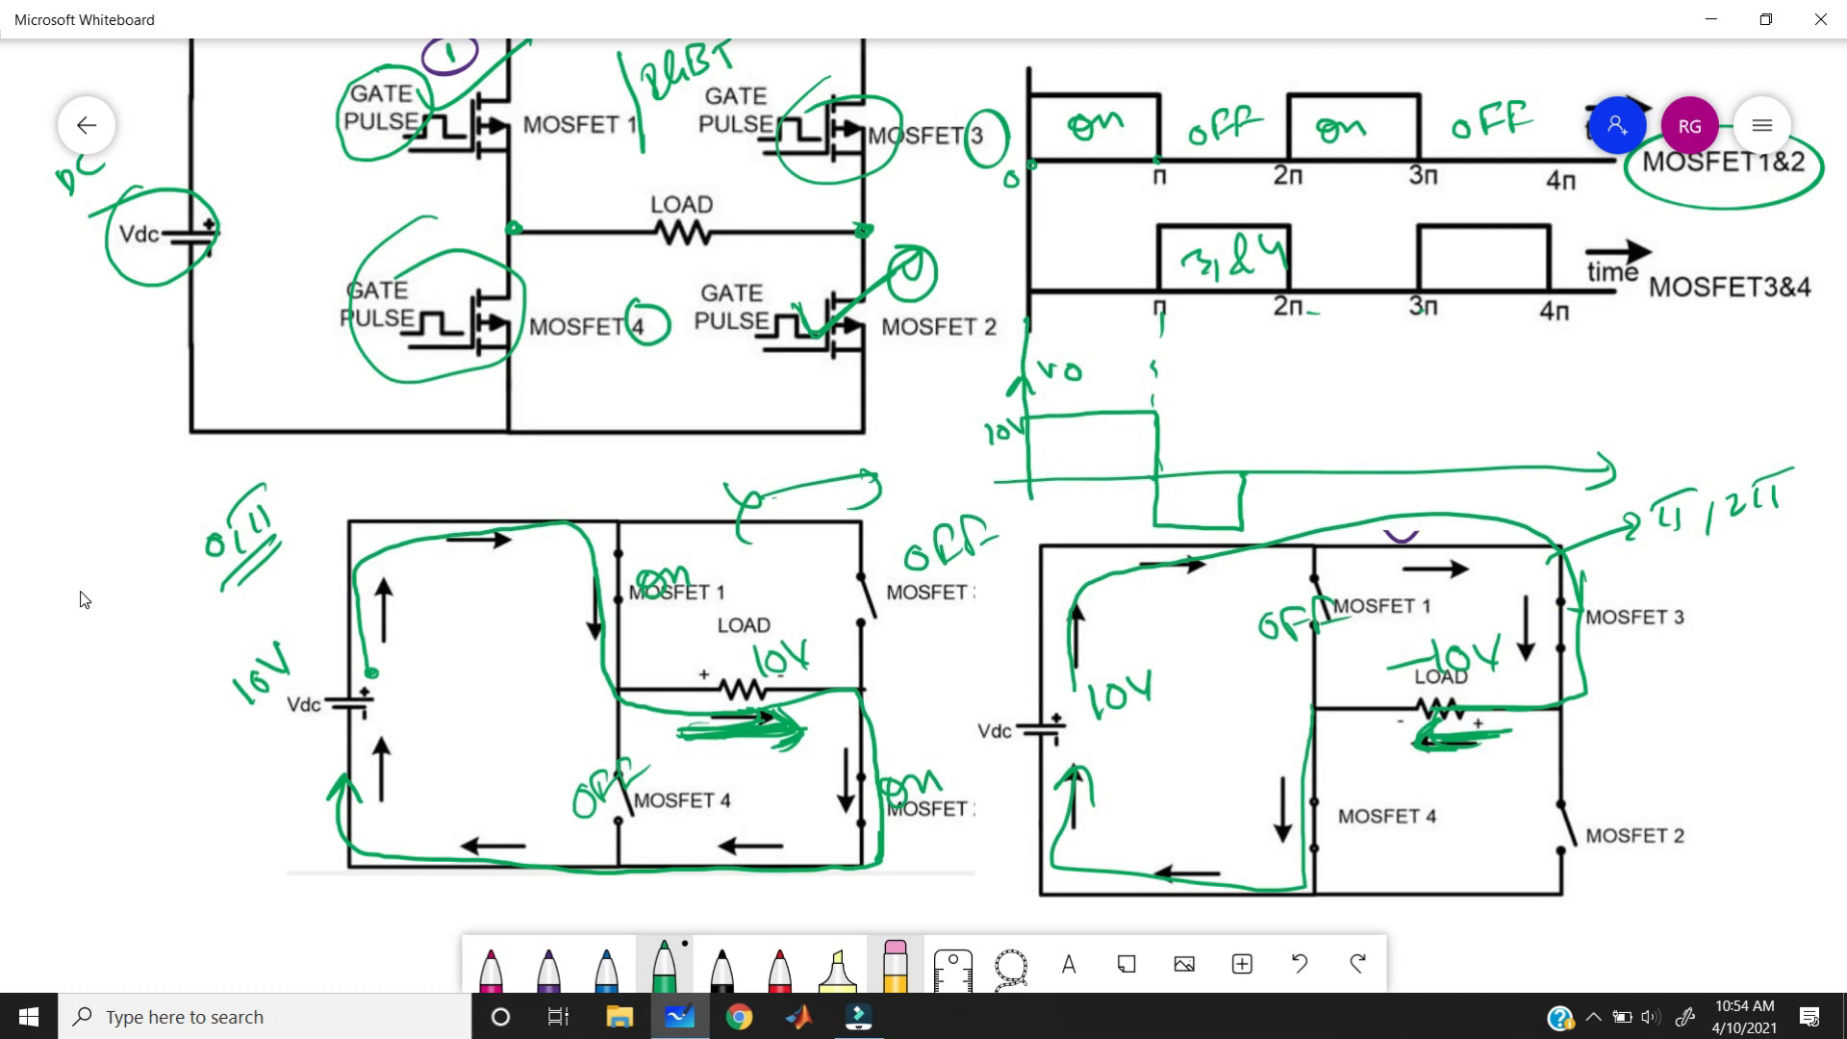
mouse_move(266, 466)
mouse_down()
mouse_move(206, 491)
mouse_move(315, 538)
mouse_move(227, 494)
mouse_up()
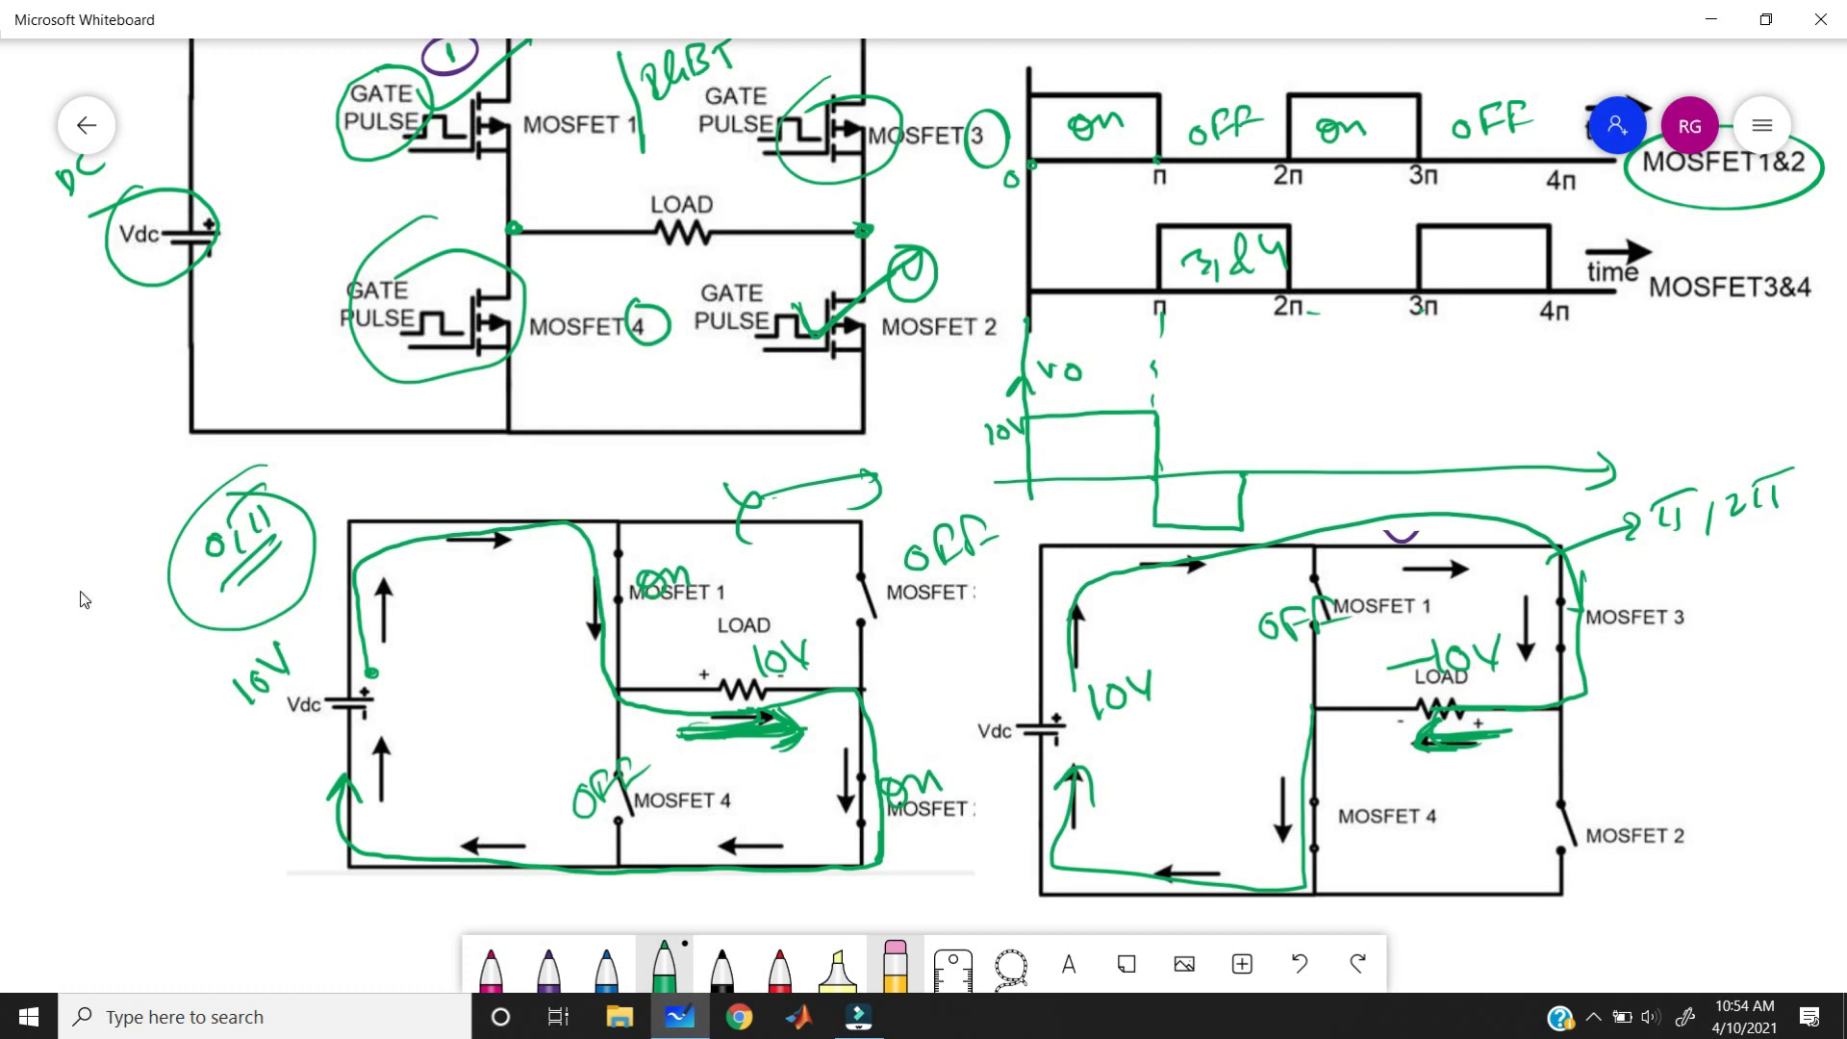
mouse_move(1255, 427)
mouse_down()
mouse_move(1374, 391)
mouse_move(1433, 418)
mouse_move(1434, 470)
mouse_up()
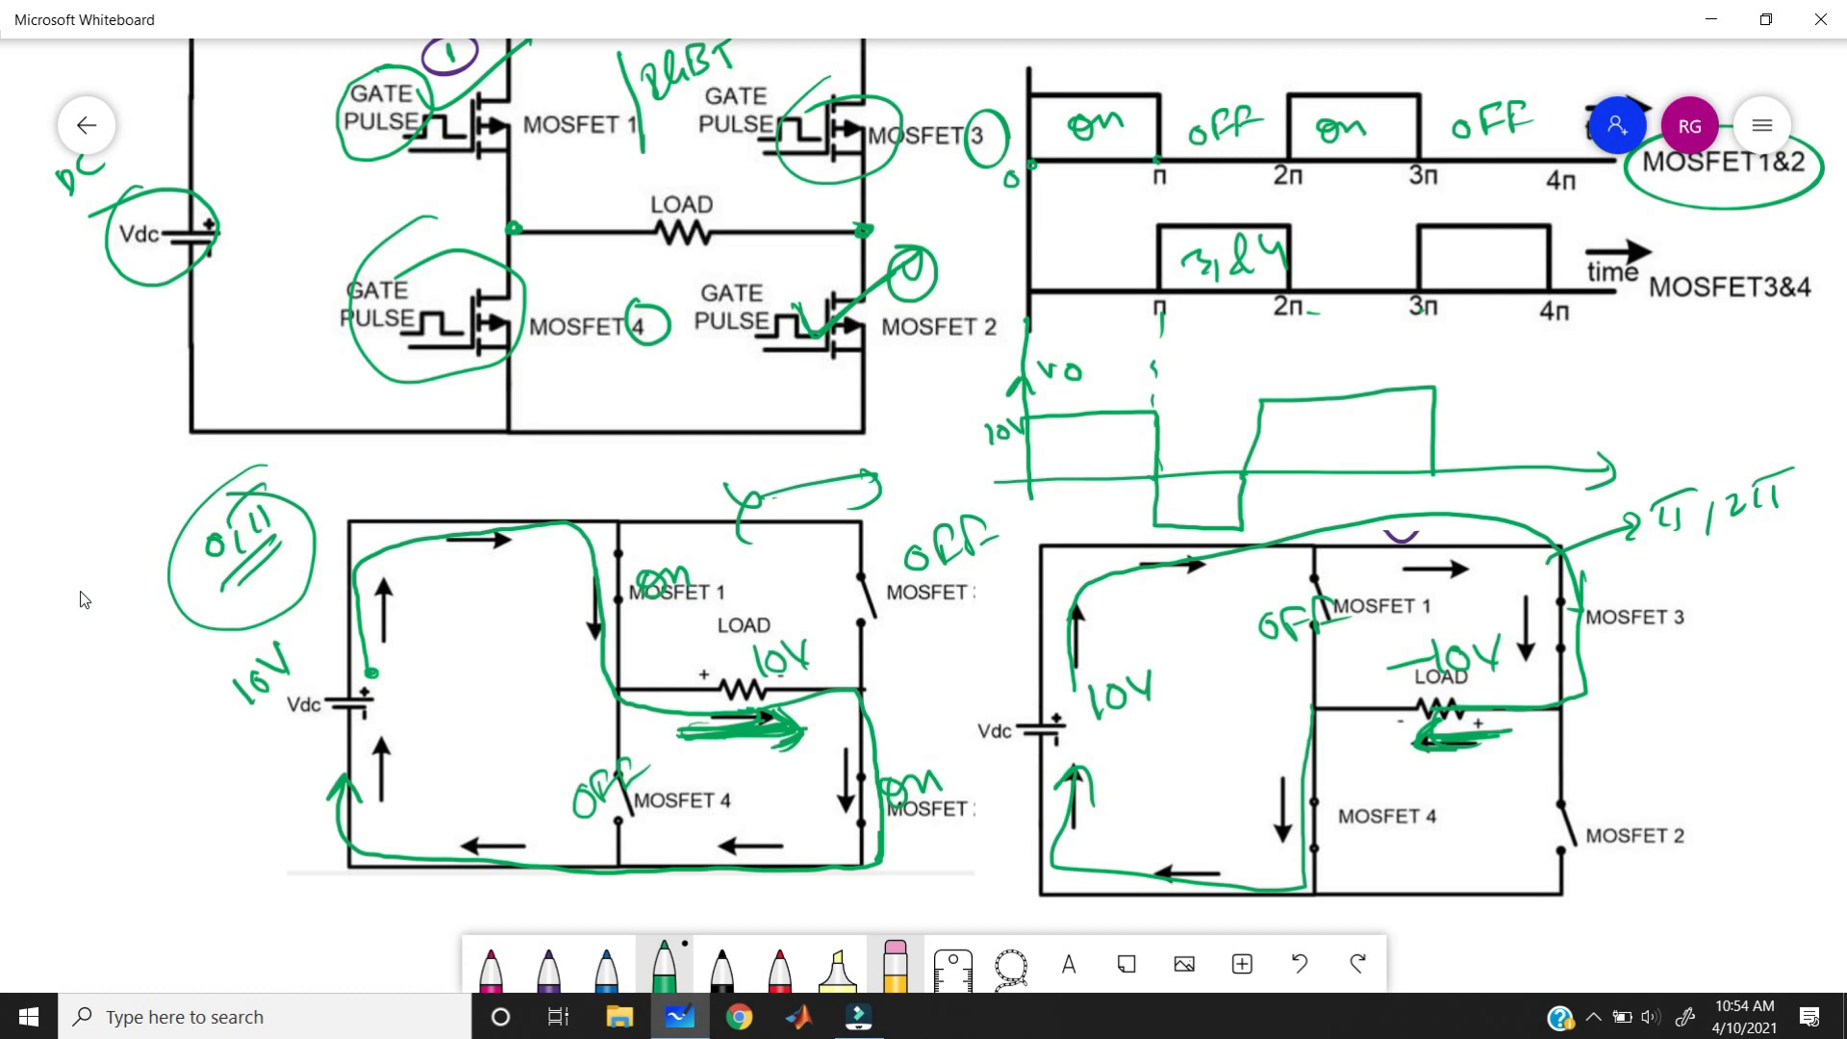
mouse_move(1789, 258)
mouse_down()
mouse_move(1673, 258)
mouse_move(1813, 288)
mouse_up()
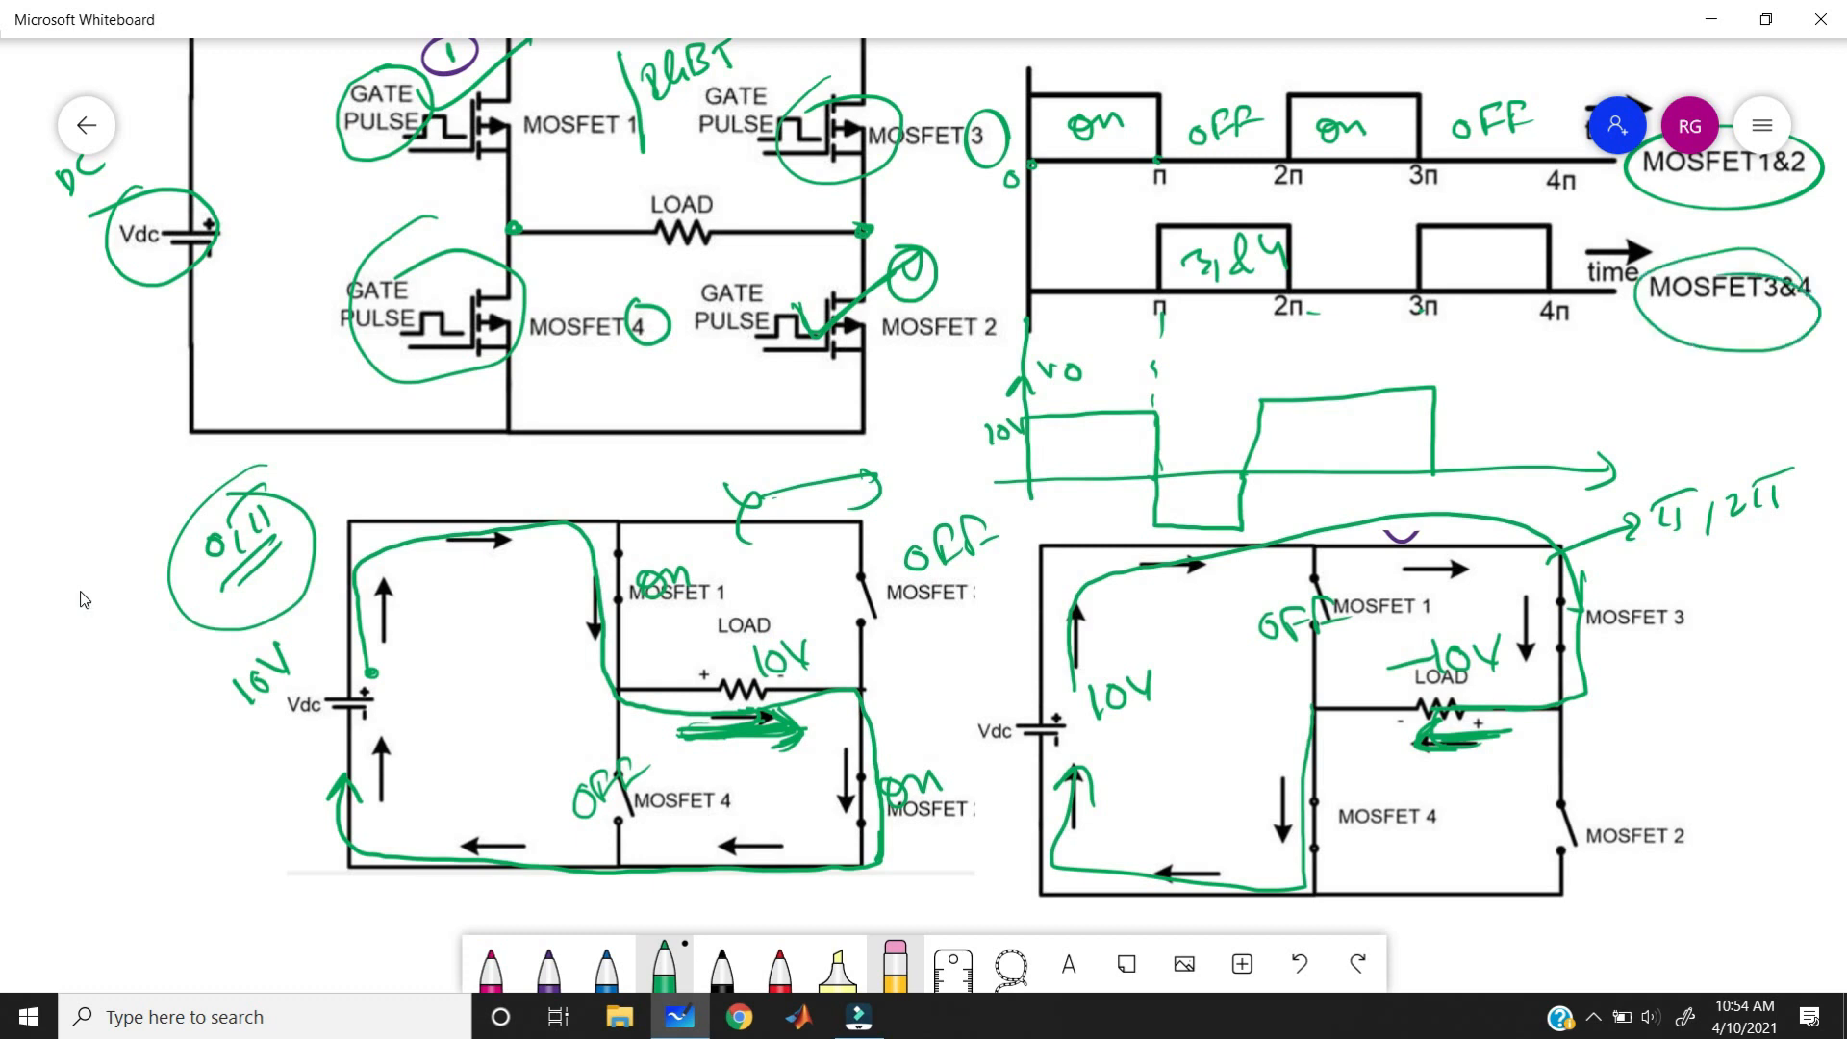
mouse_move(1520, 783)
mouse_down()
mouse_move(1645, 728)
mouse_move(1625, 744)
mouse_up()
mouse_move(1434, 498)
mouse_down()
mouse_move(1551, 498)
mouse_move(1539, 397)
mouse_move(1616, 393)
mouse_up()
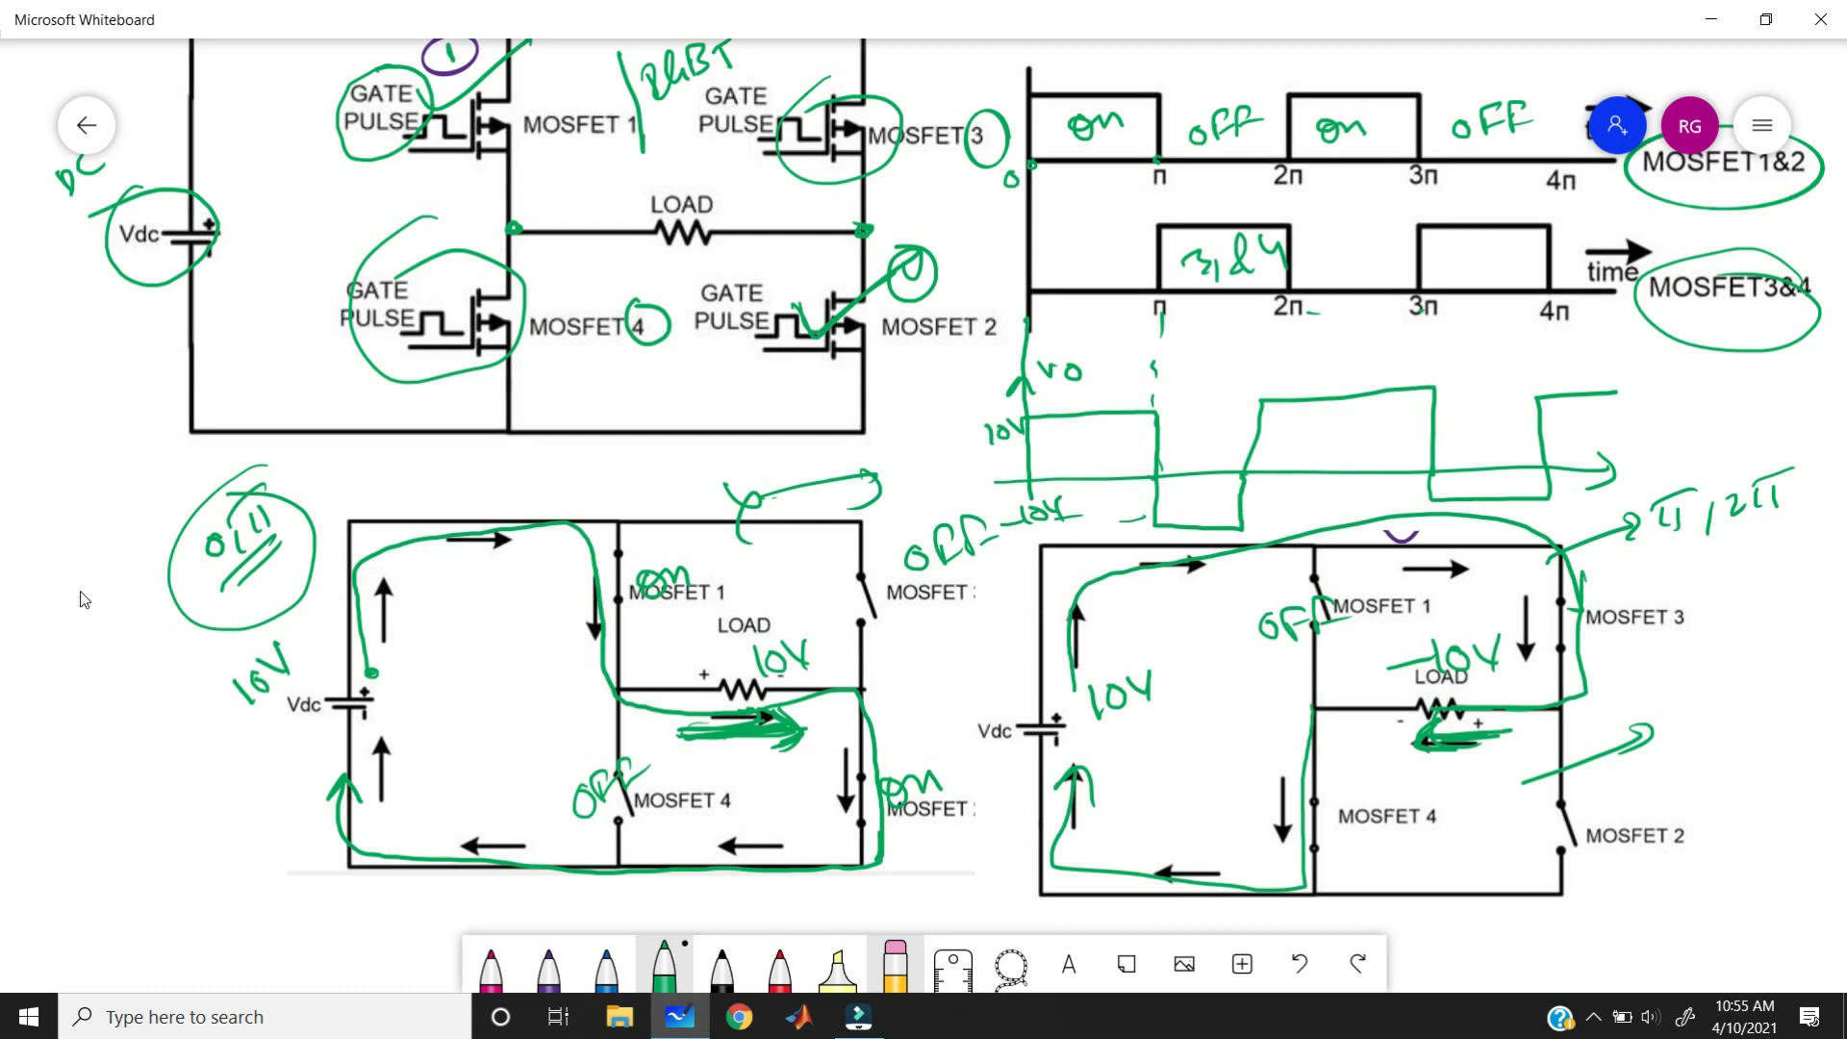
- Switch to MATLAB, create a blank Simulink model, and maximize its window
scroll(84, 599, up, 3)
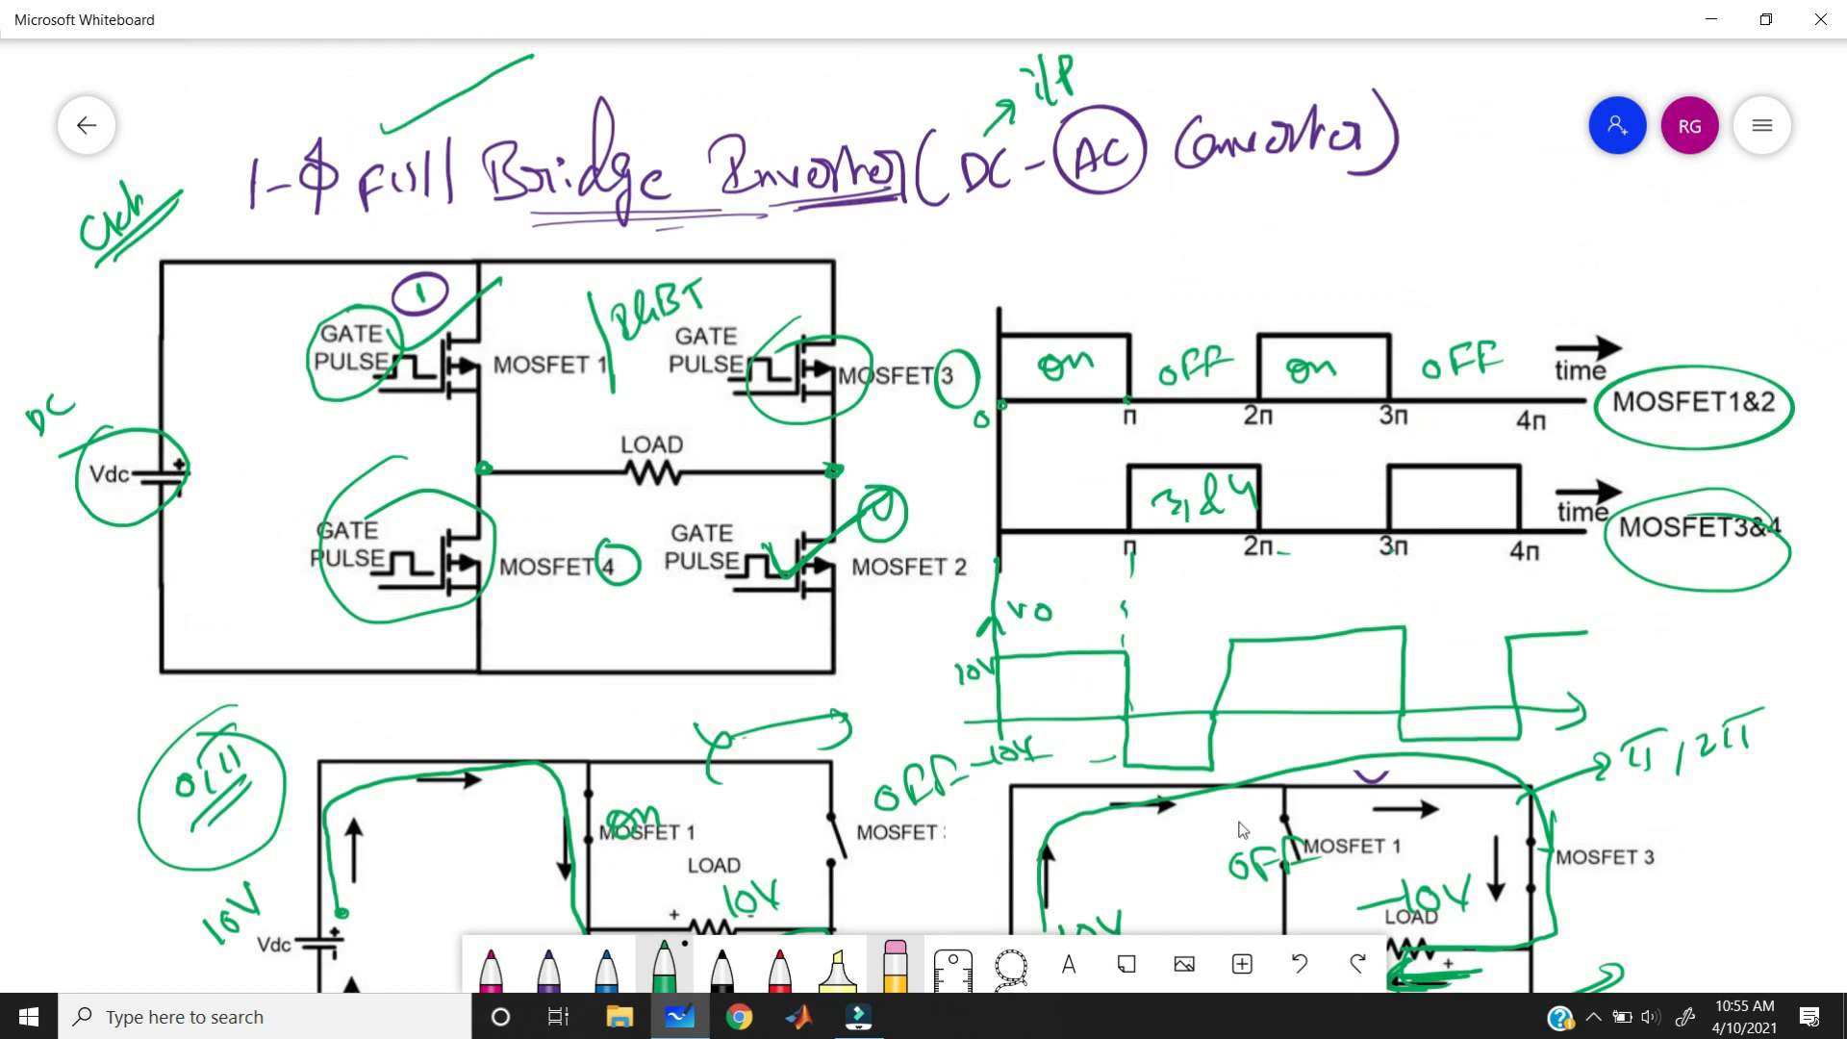
click(813, 1017)
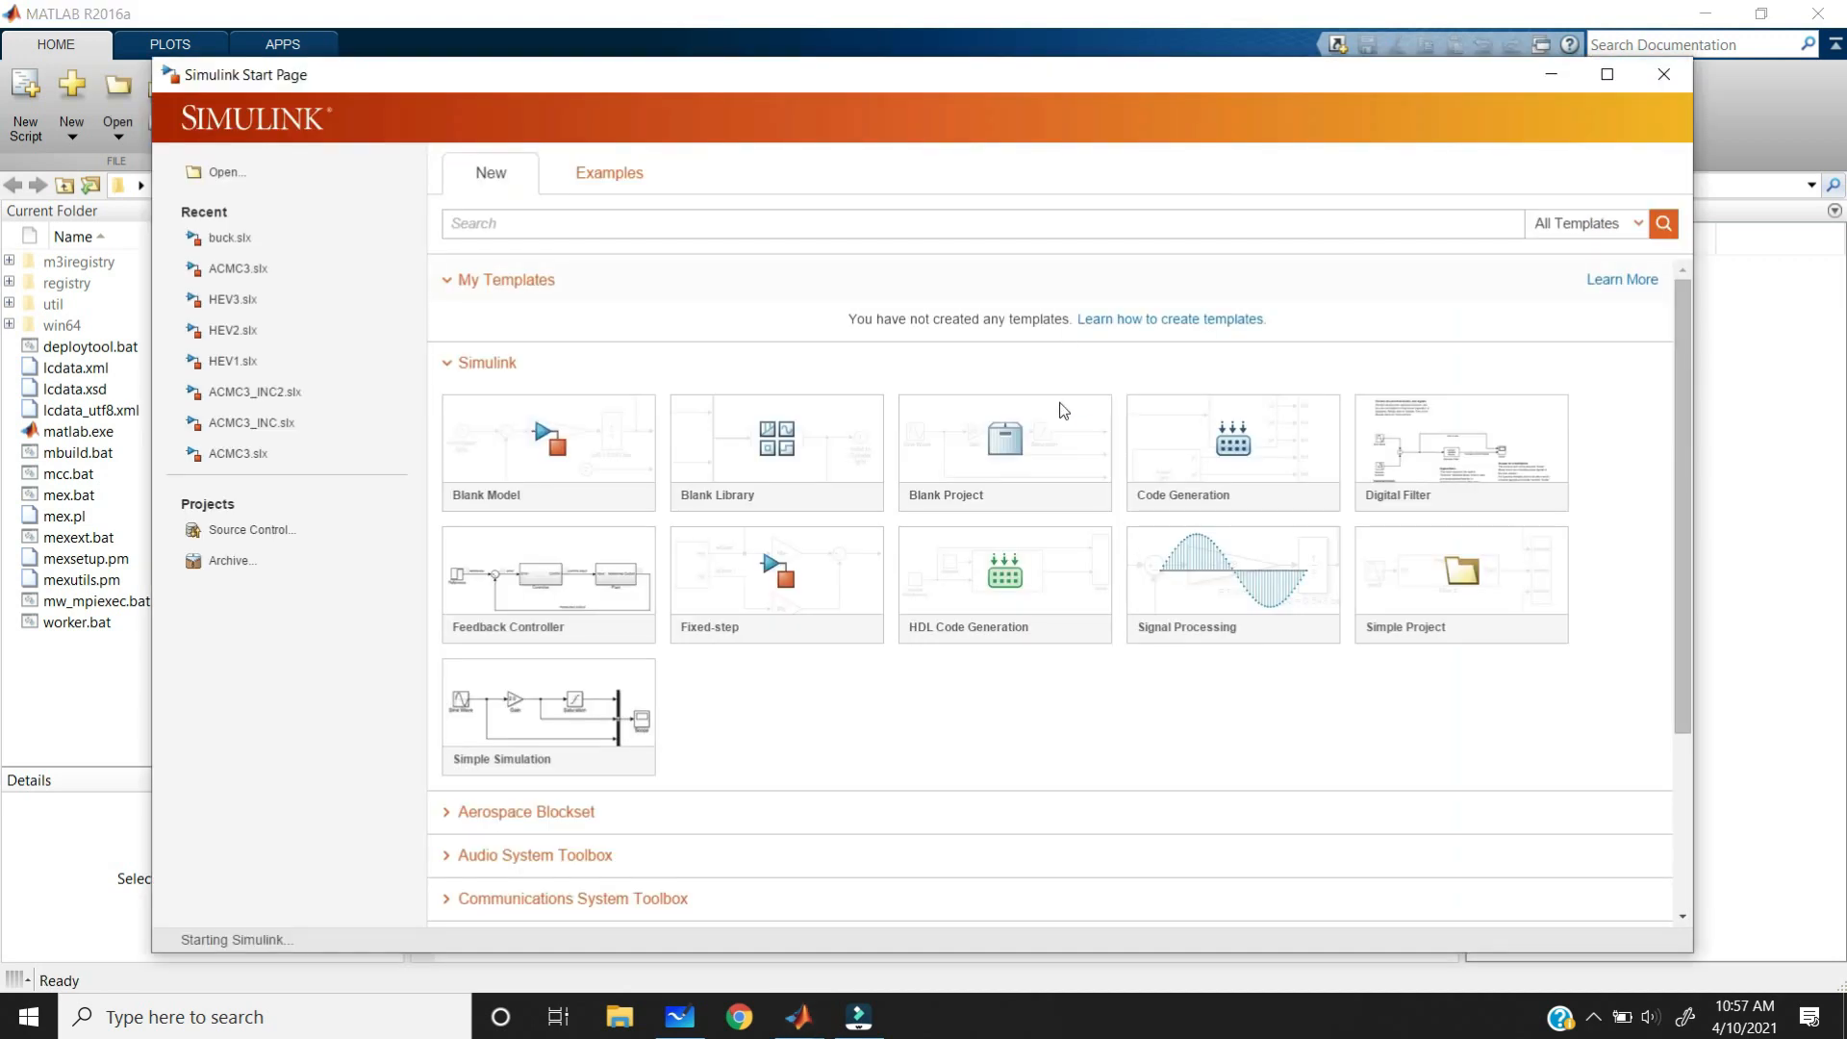
click(553, 508)
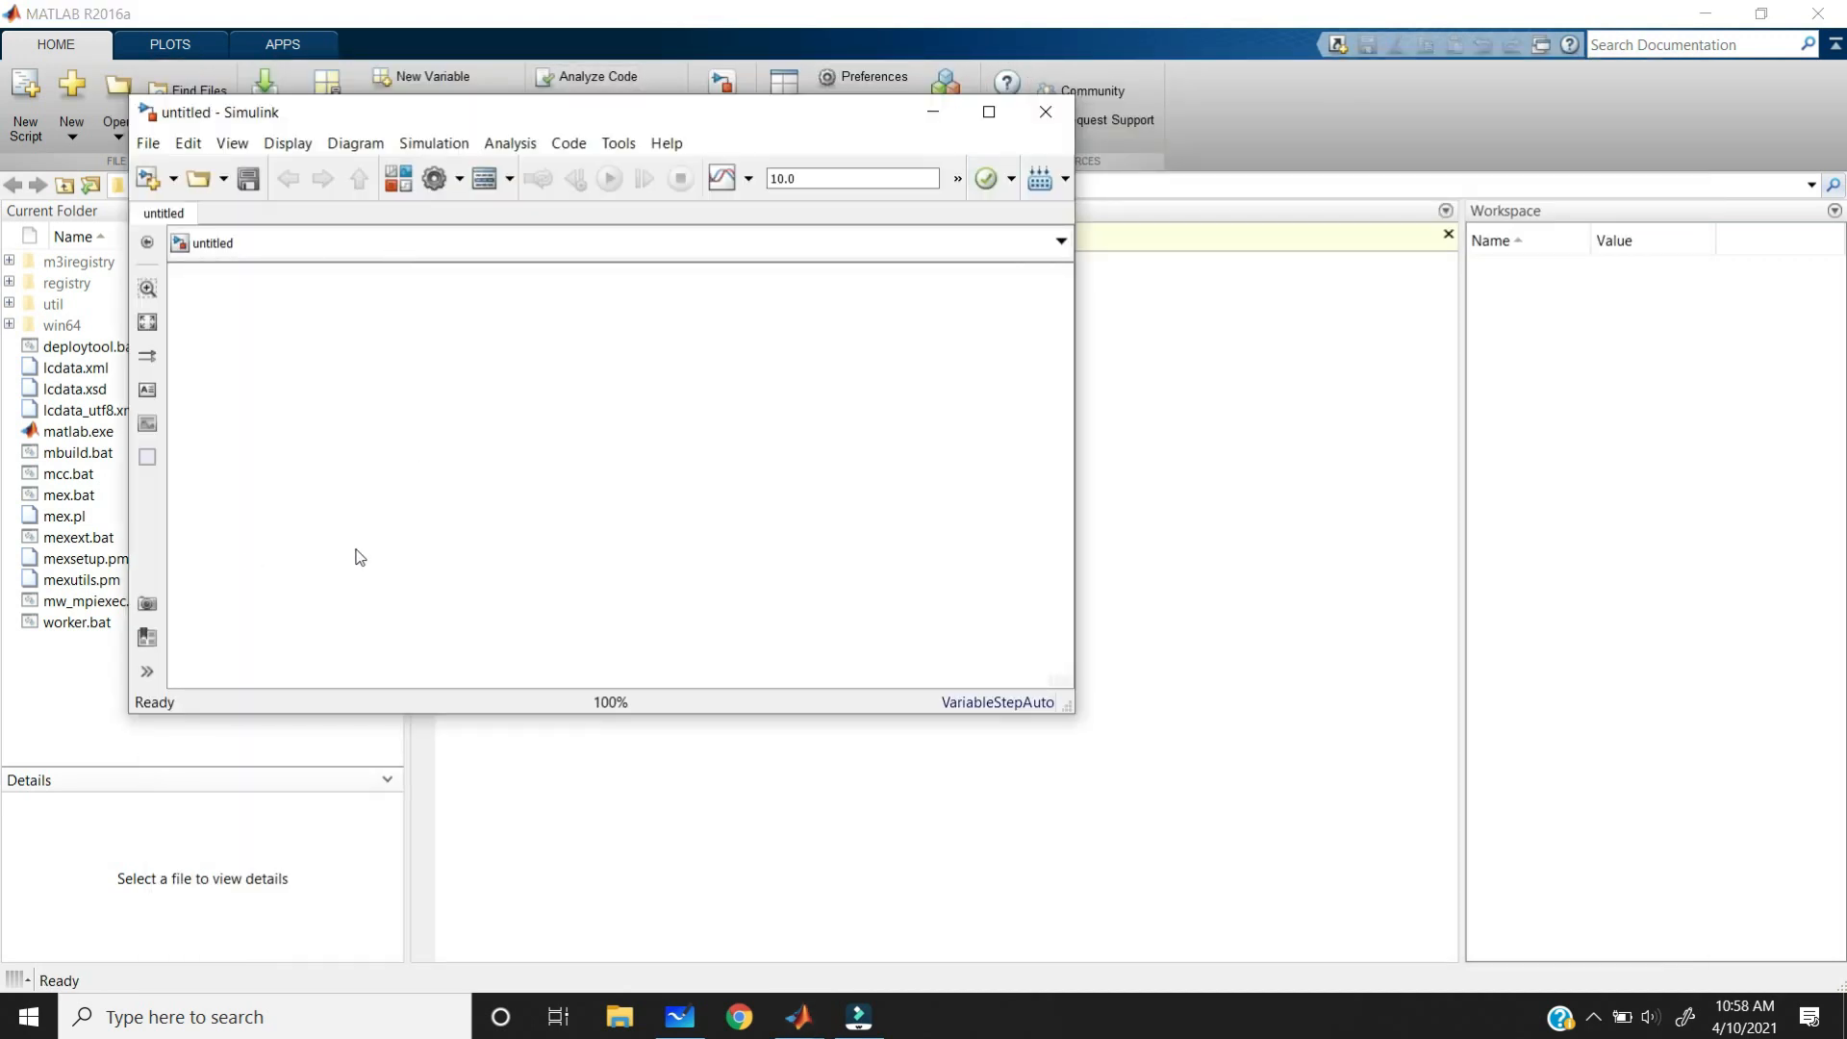
click(988, 112)
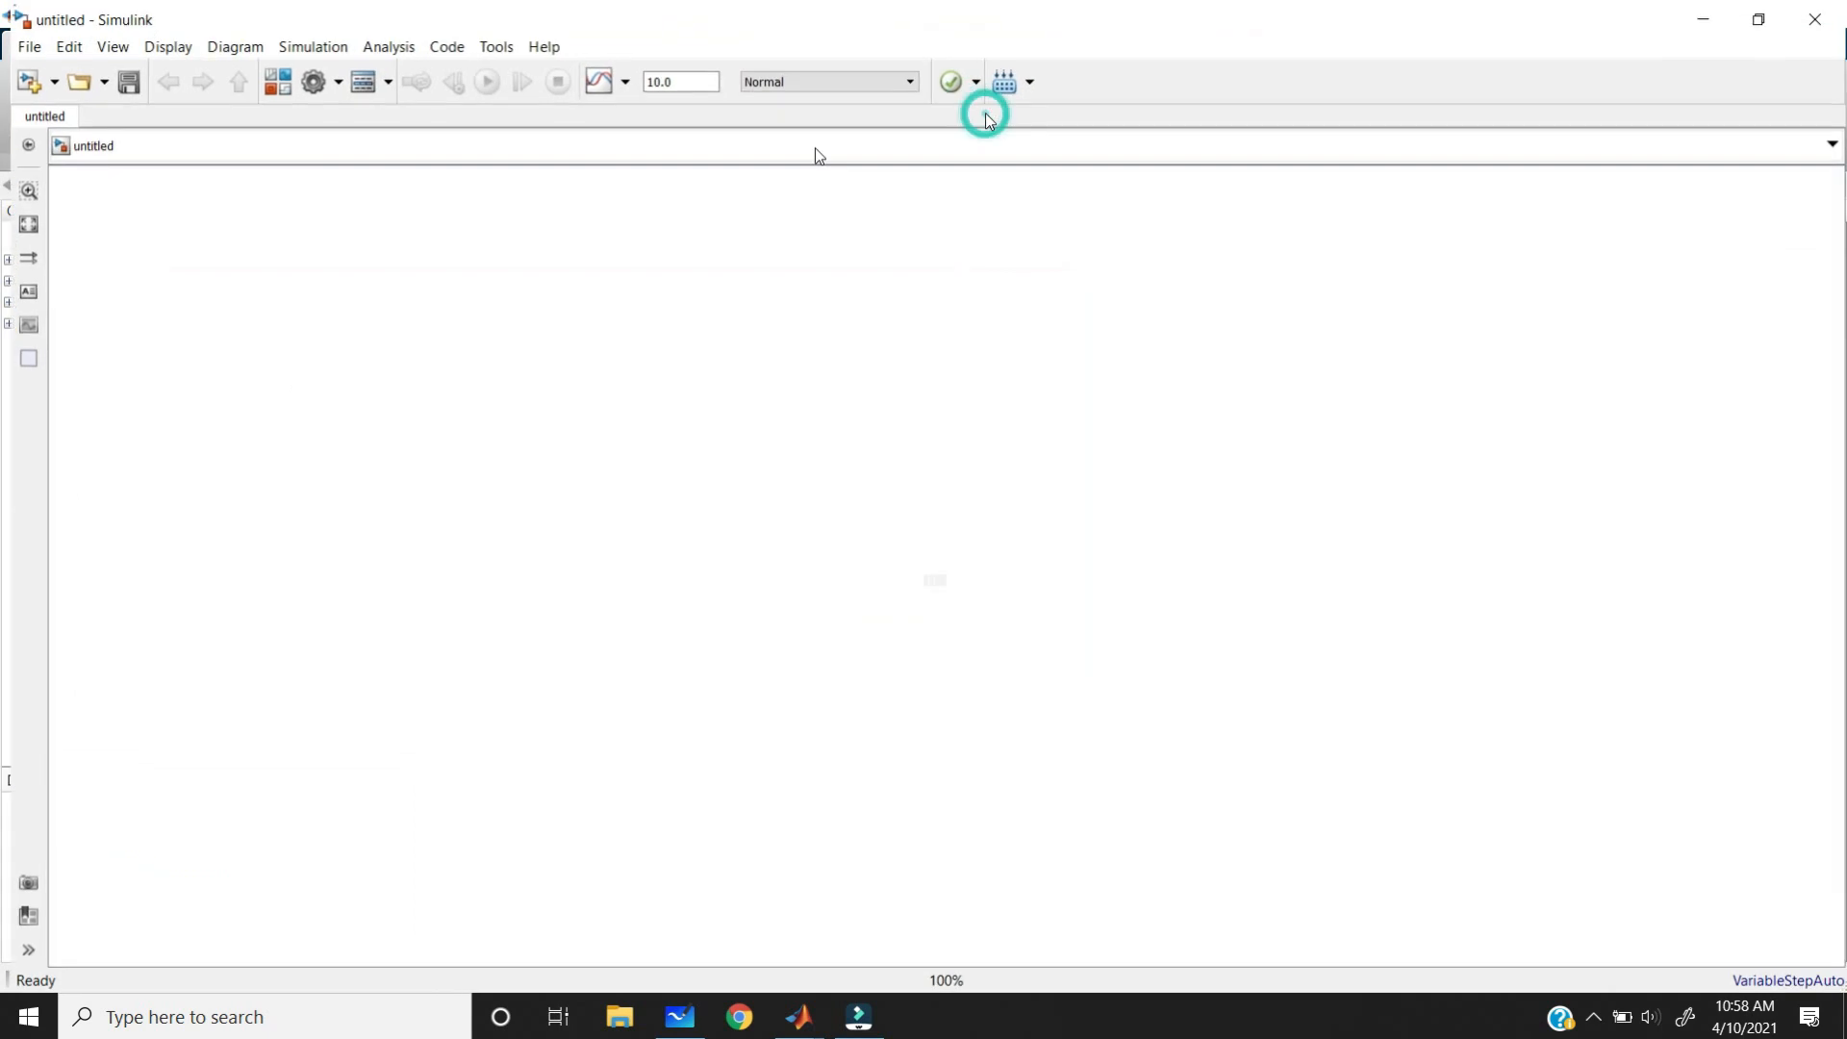
- Open the Simulink Library Browser and go to the Simscape Power Systems library
click(268, 77)
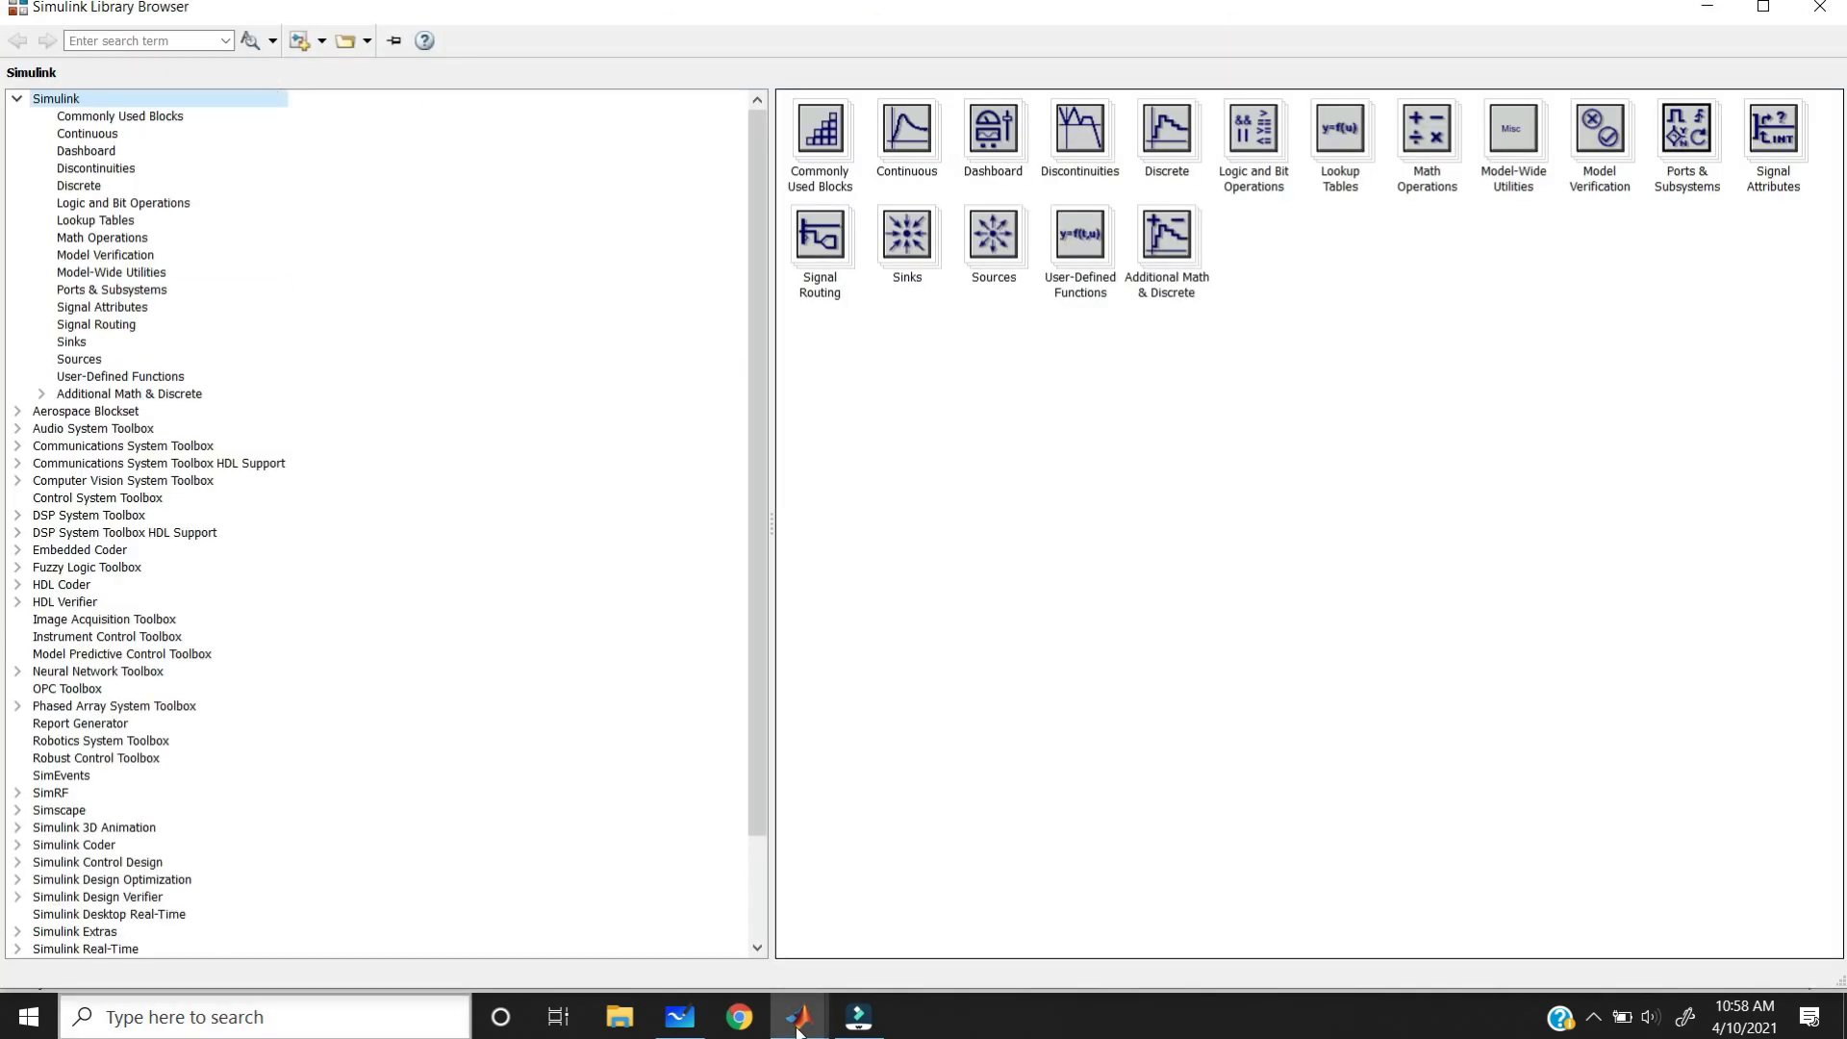
click(681, 1015)
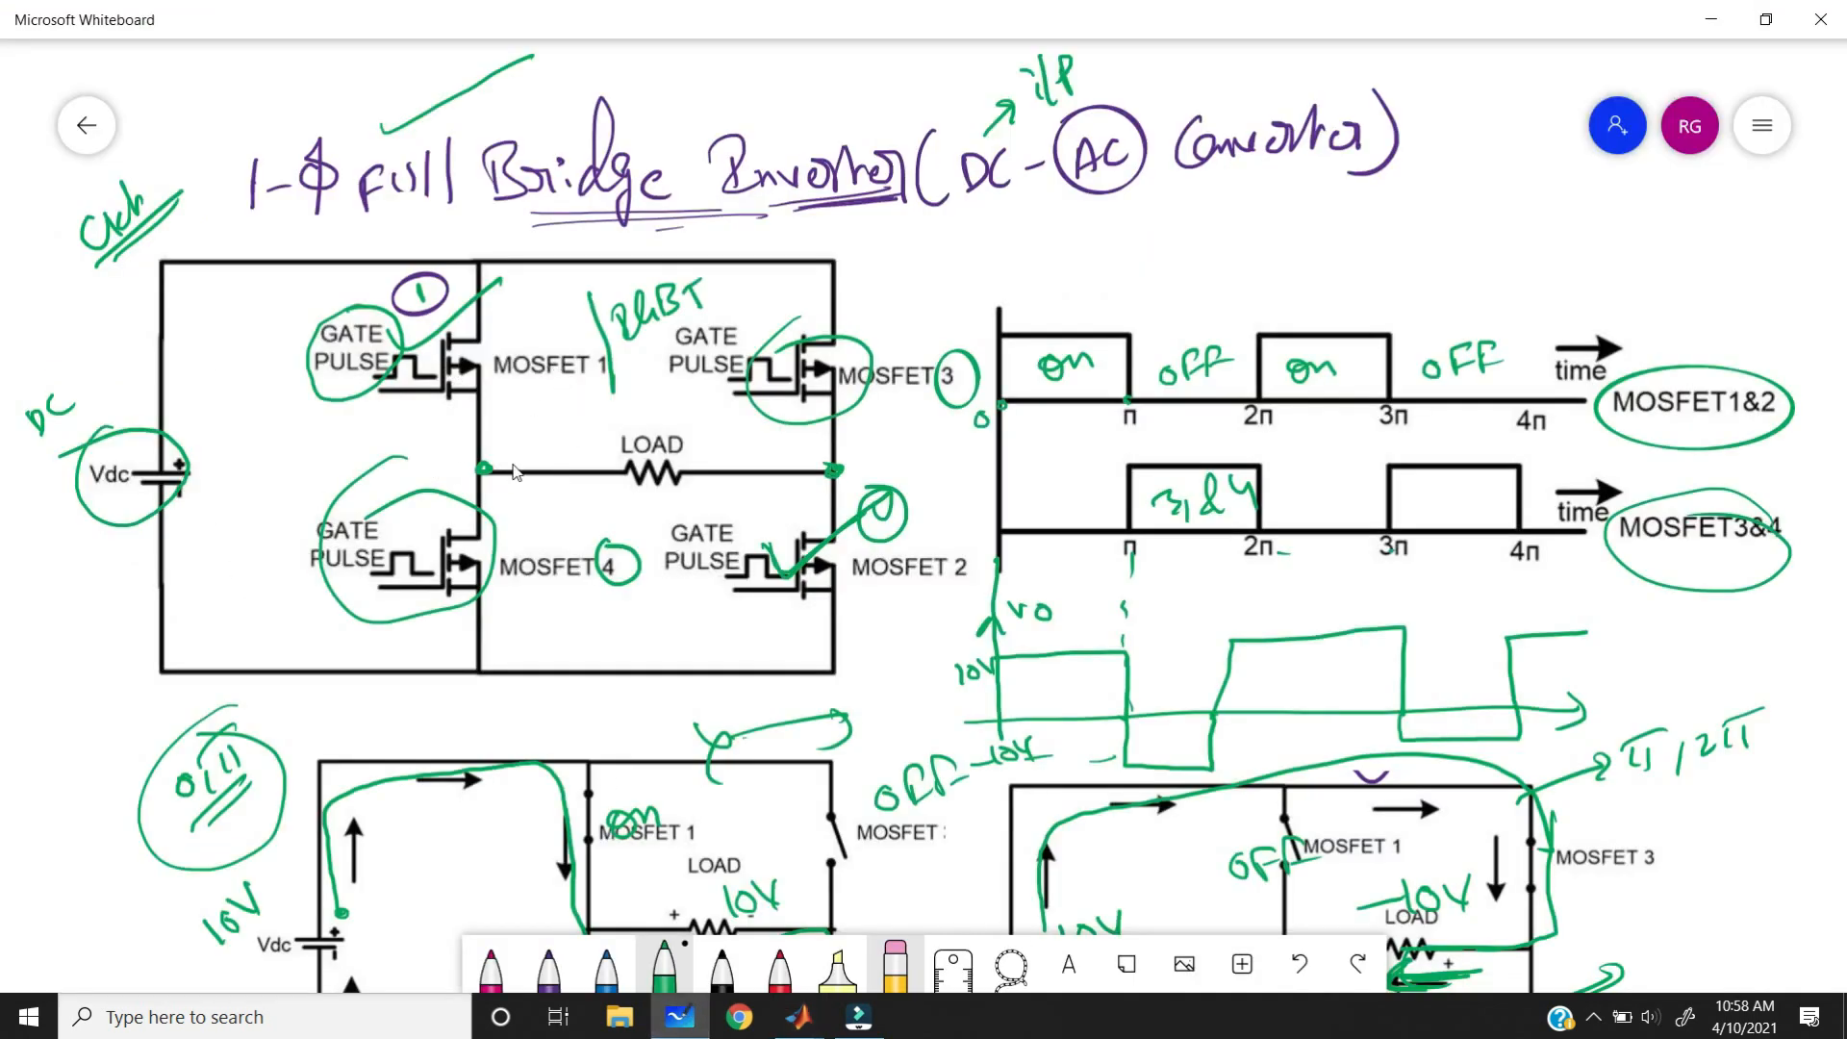
click(694, 1025)
scroll(144, 667, down, 3)
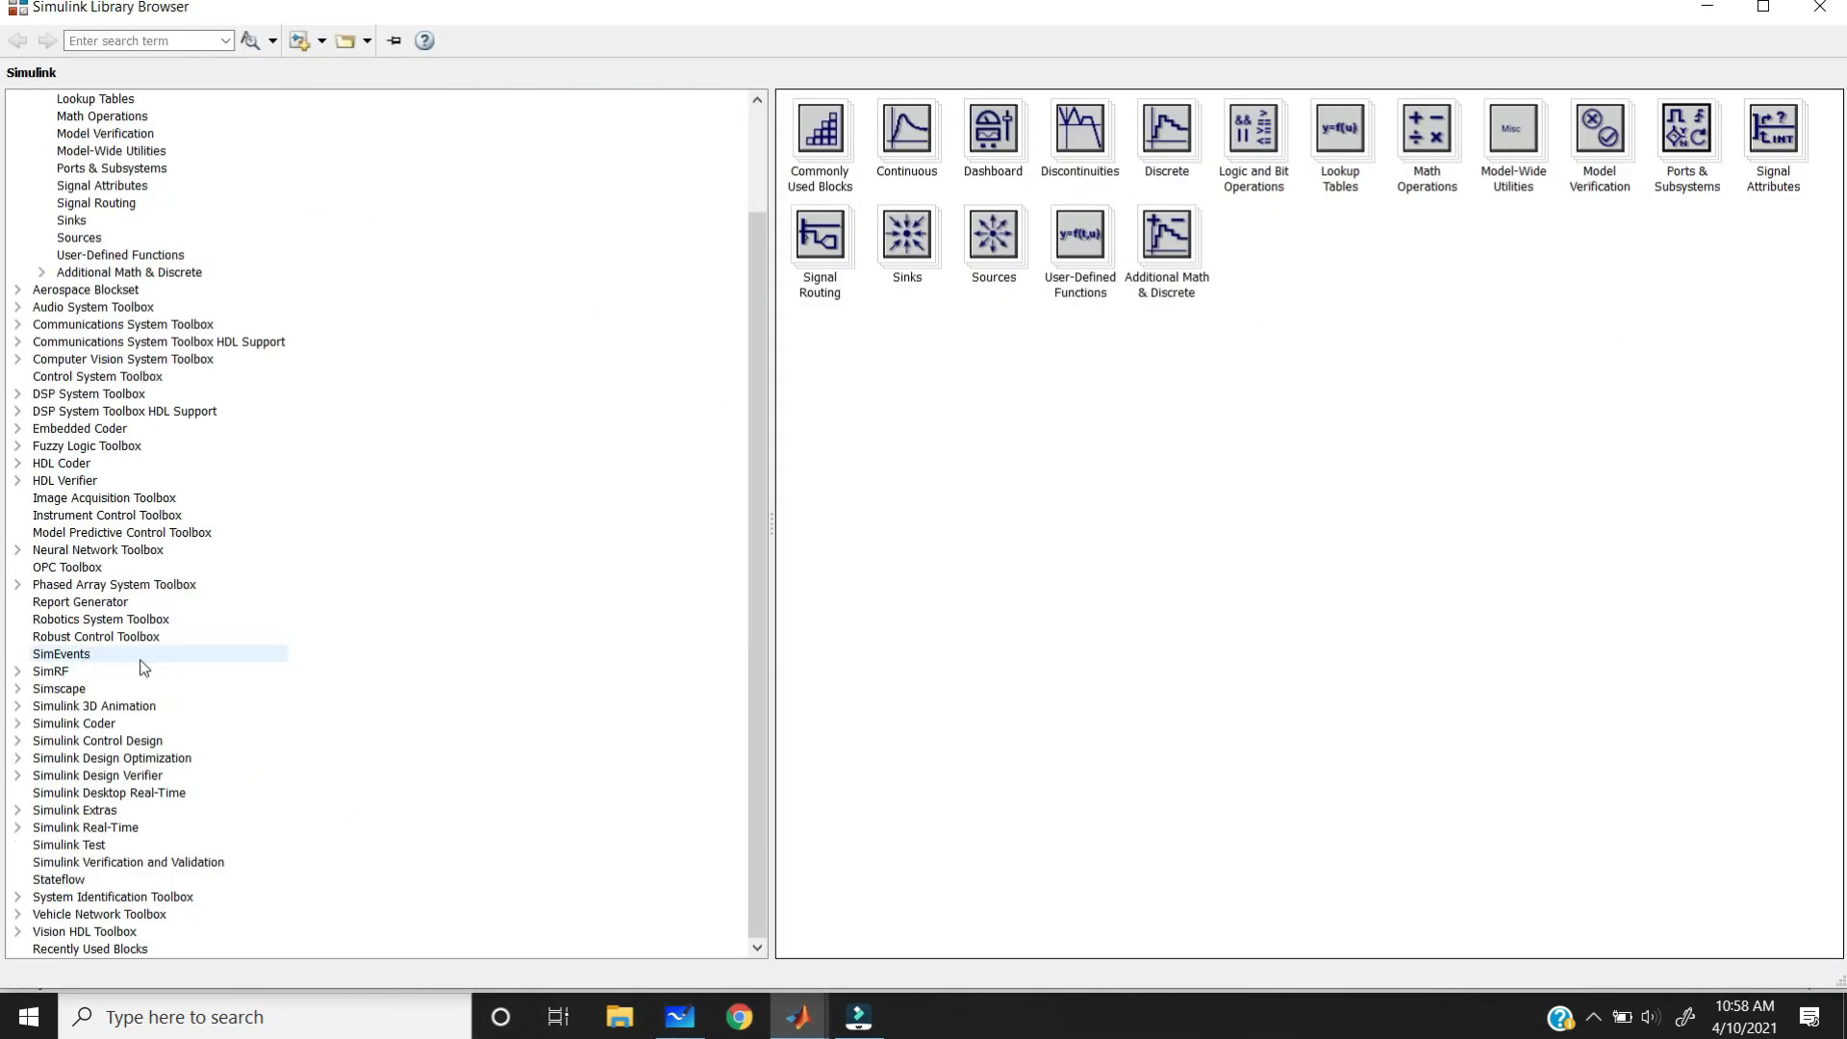
click(62, 690)
double_click(1360, 124)
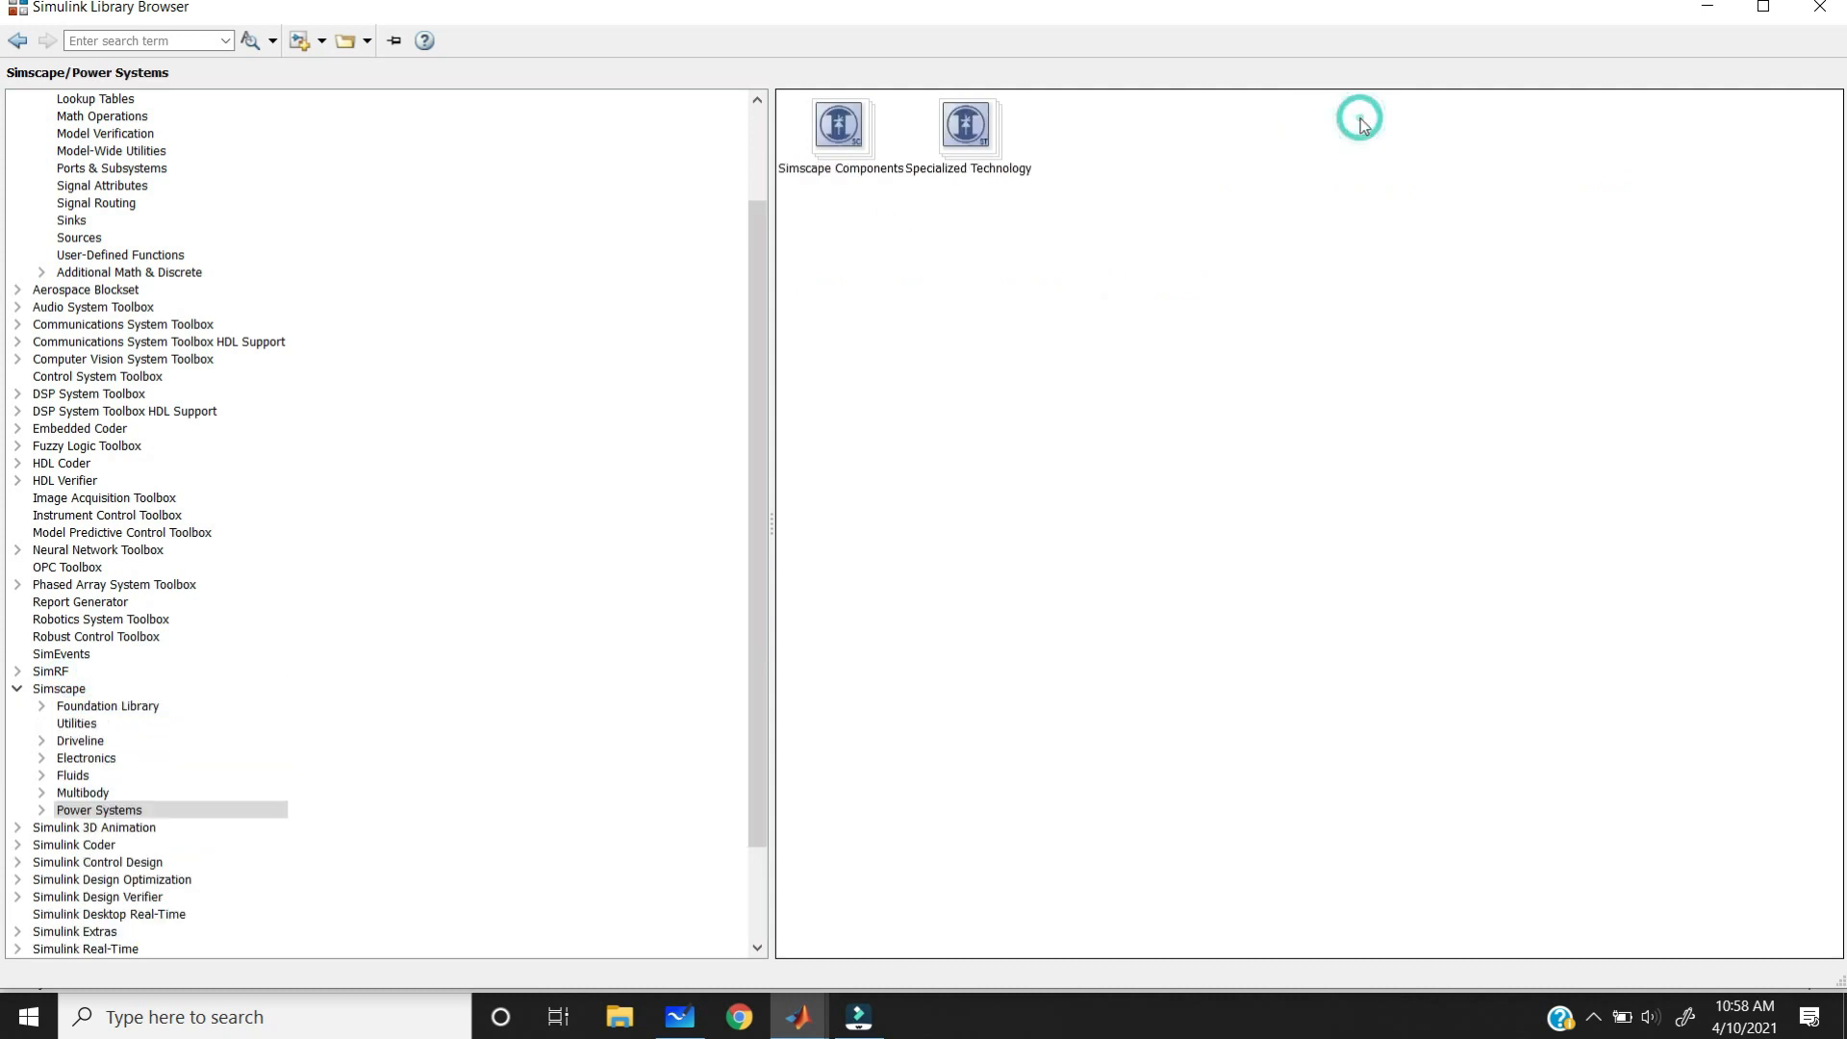
- Add a DC Voltage Source block to the model from Specialized Technology's Fundamental Blocks, Electrical Sources library
double_click(970, 132)
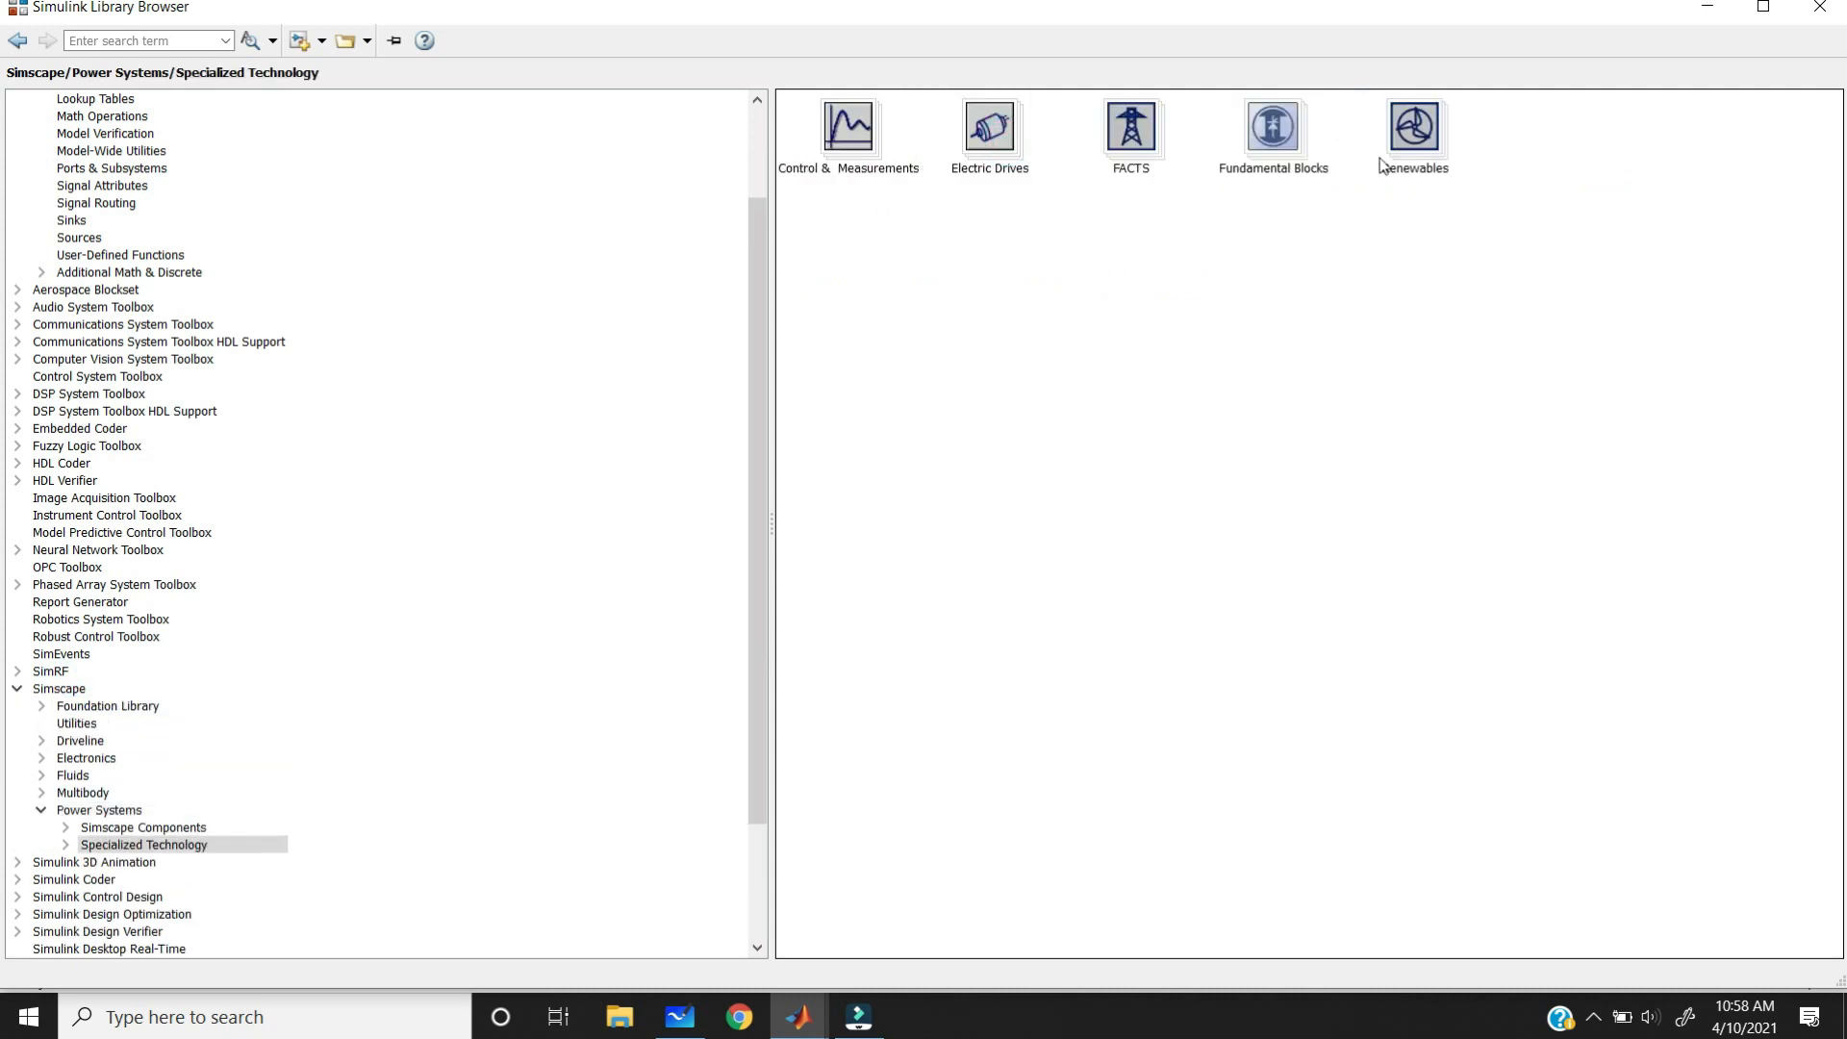
double_click(1287, 163)
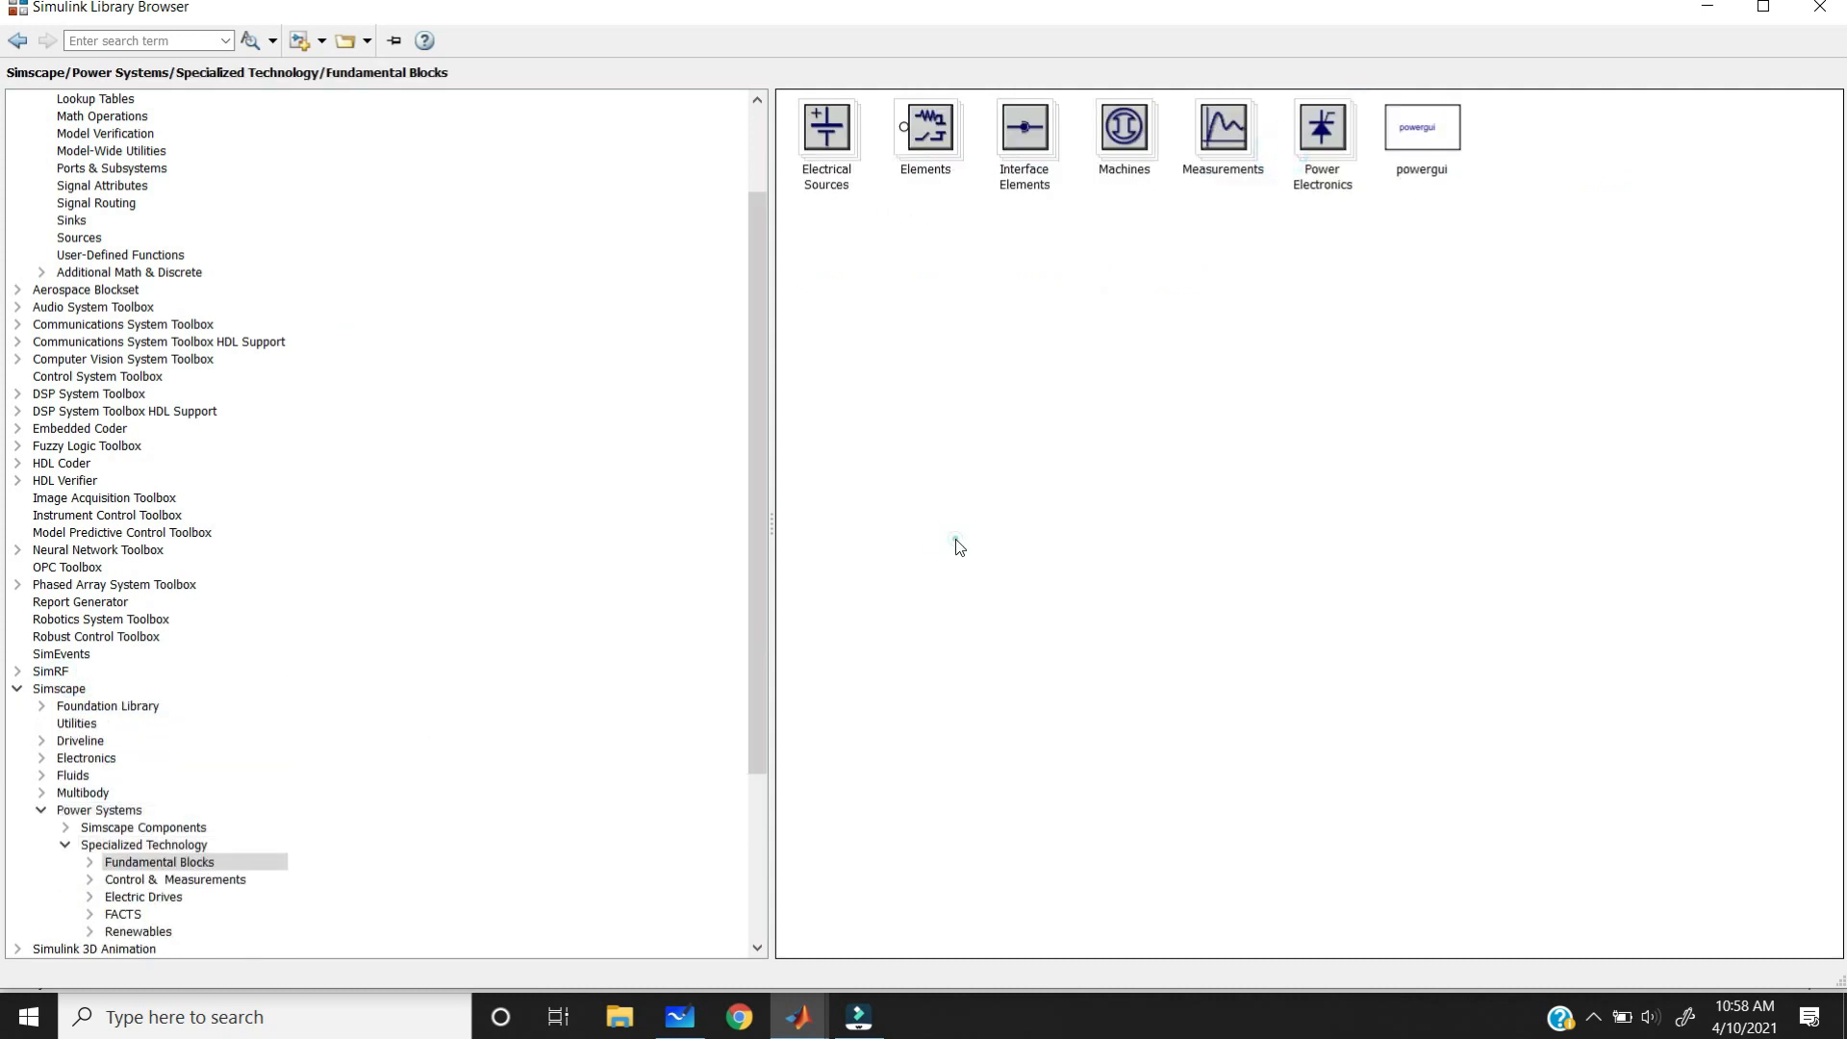
double_click(837, 154)
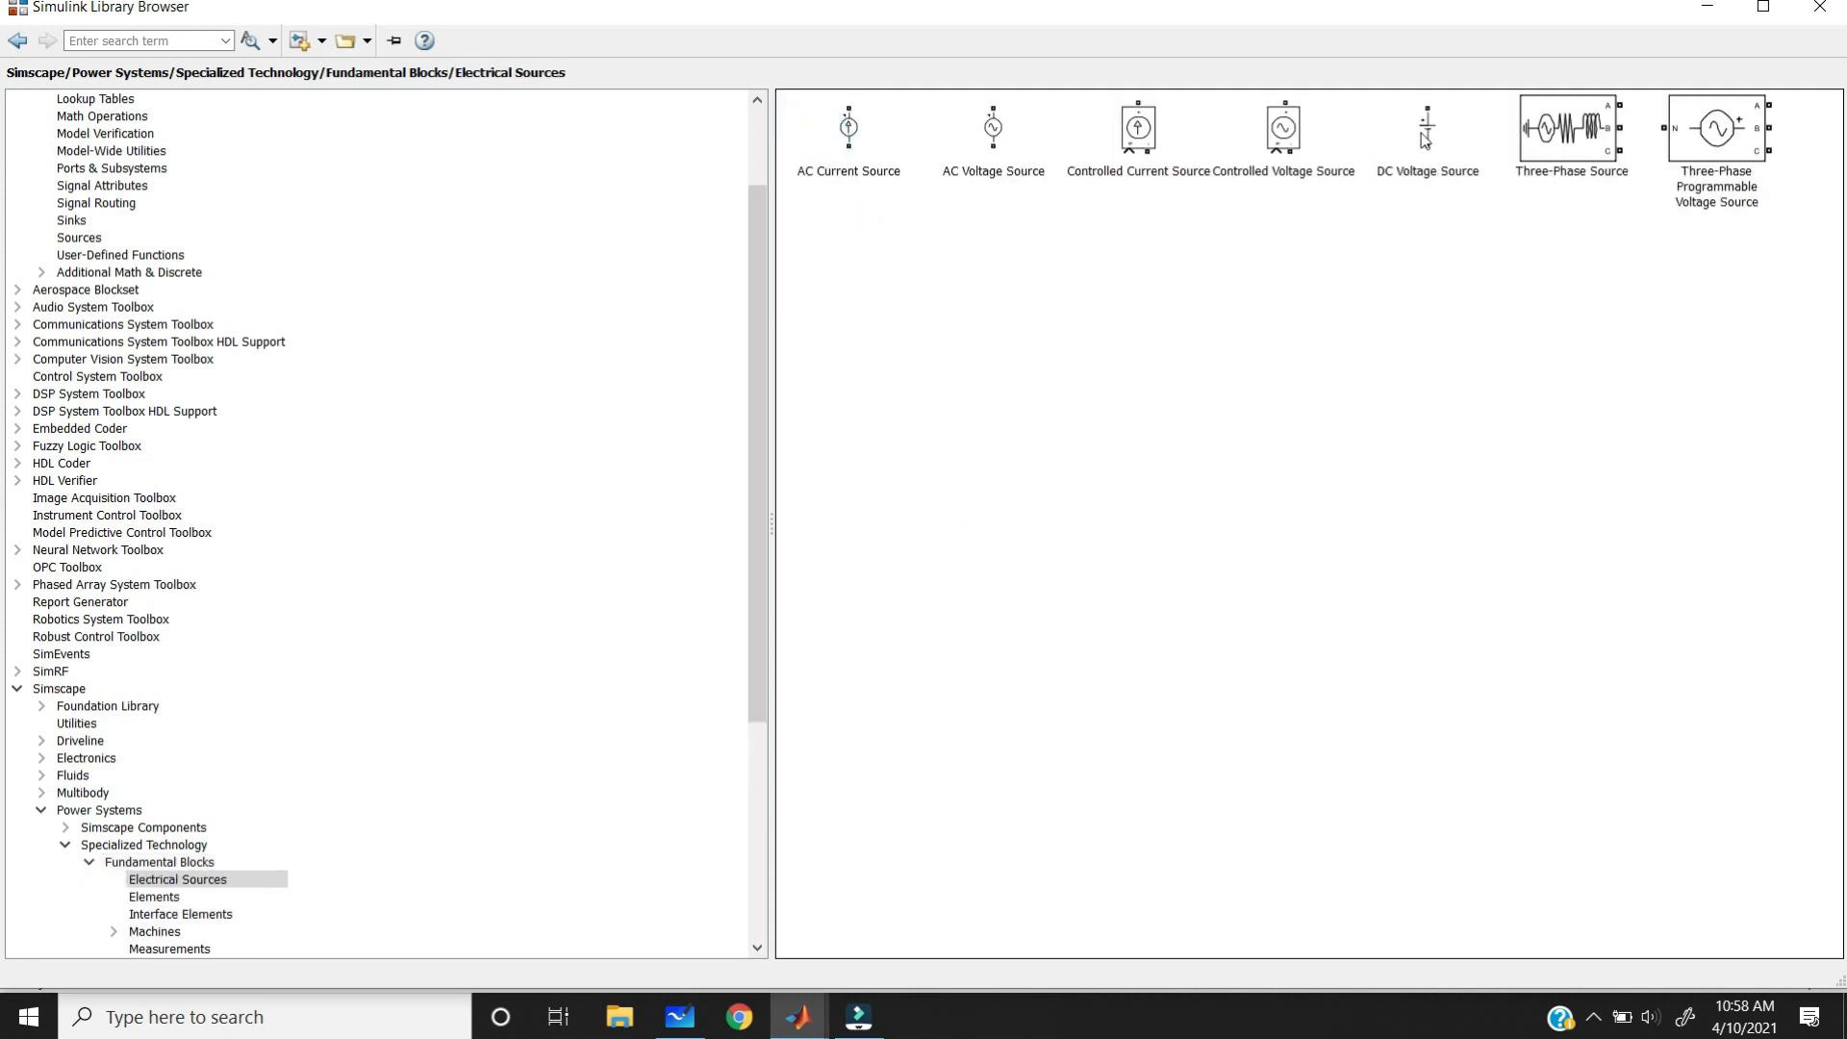
click(1424, 141)
right_click(1417, 136)
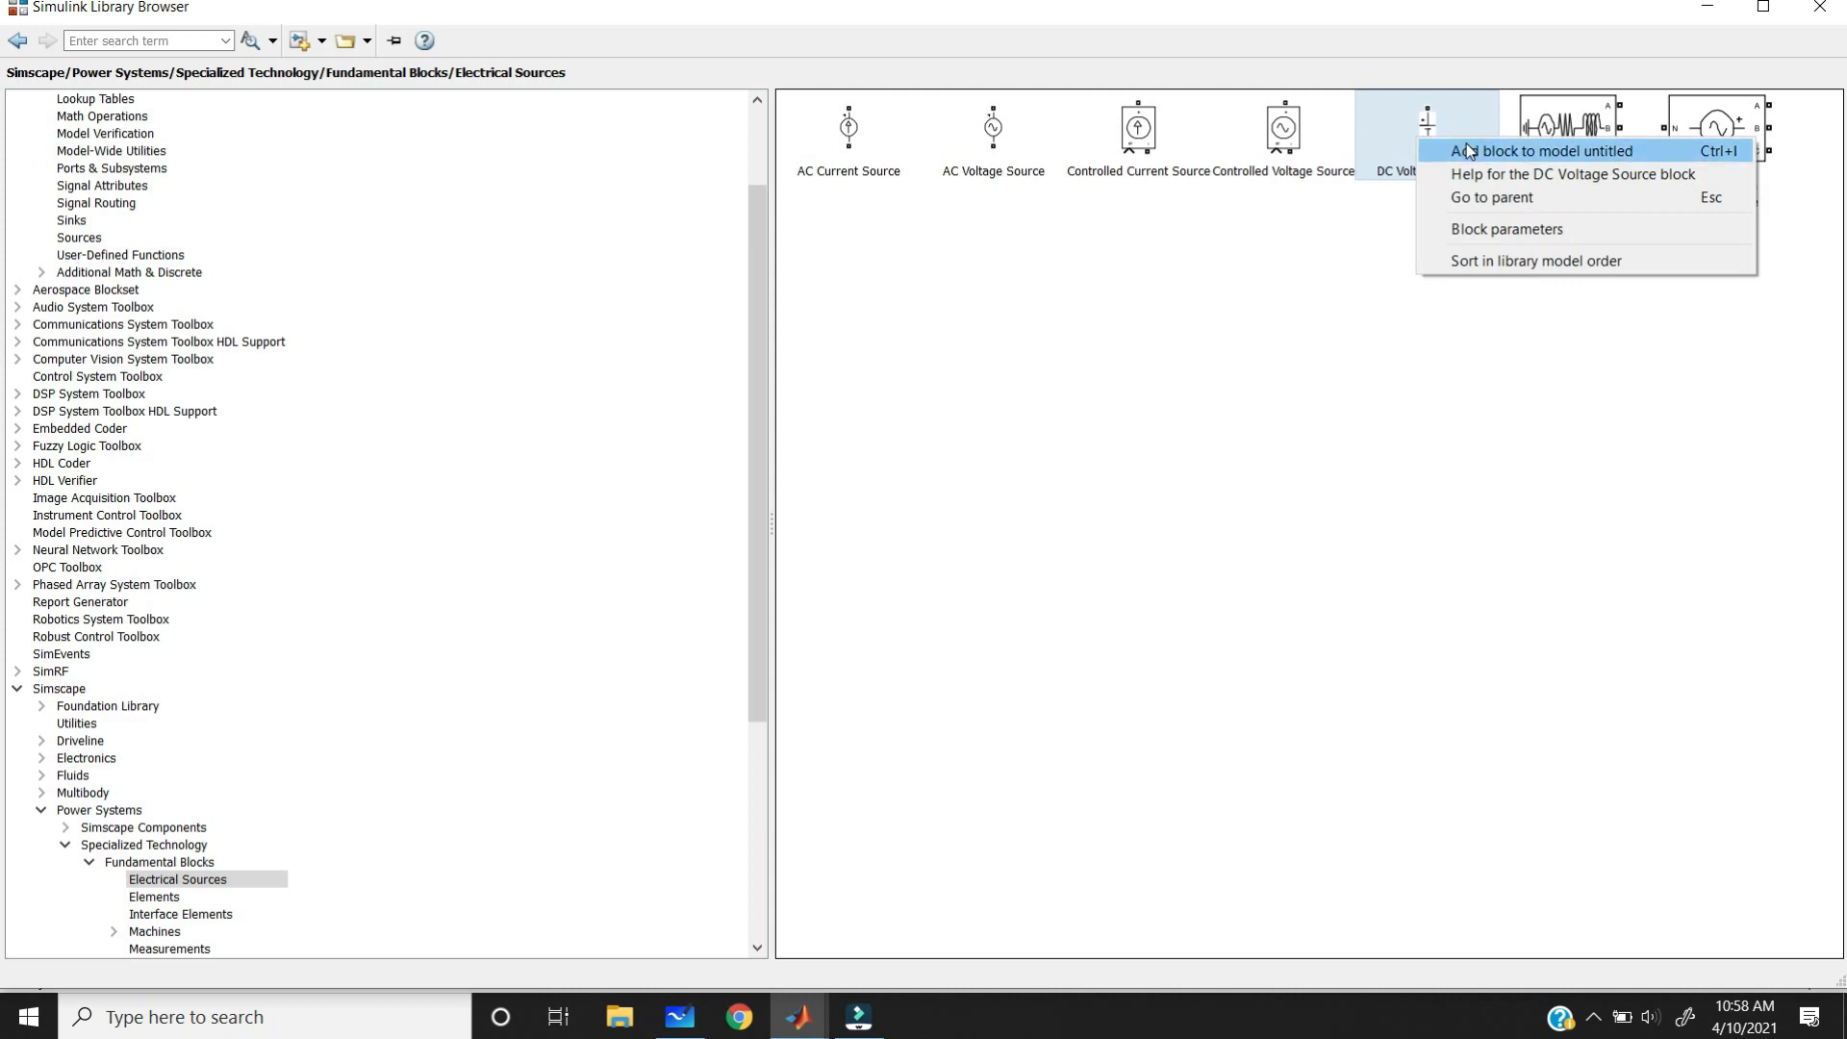
click(1468, 150)
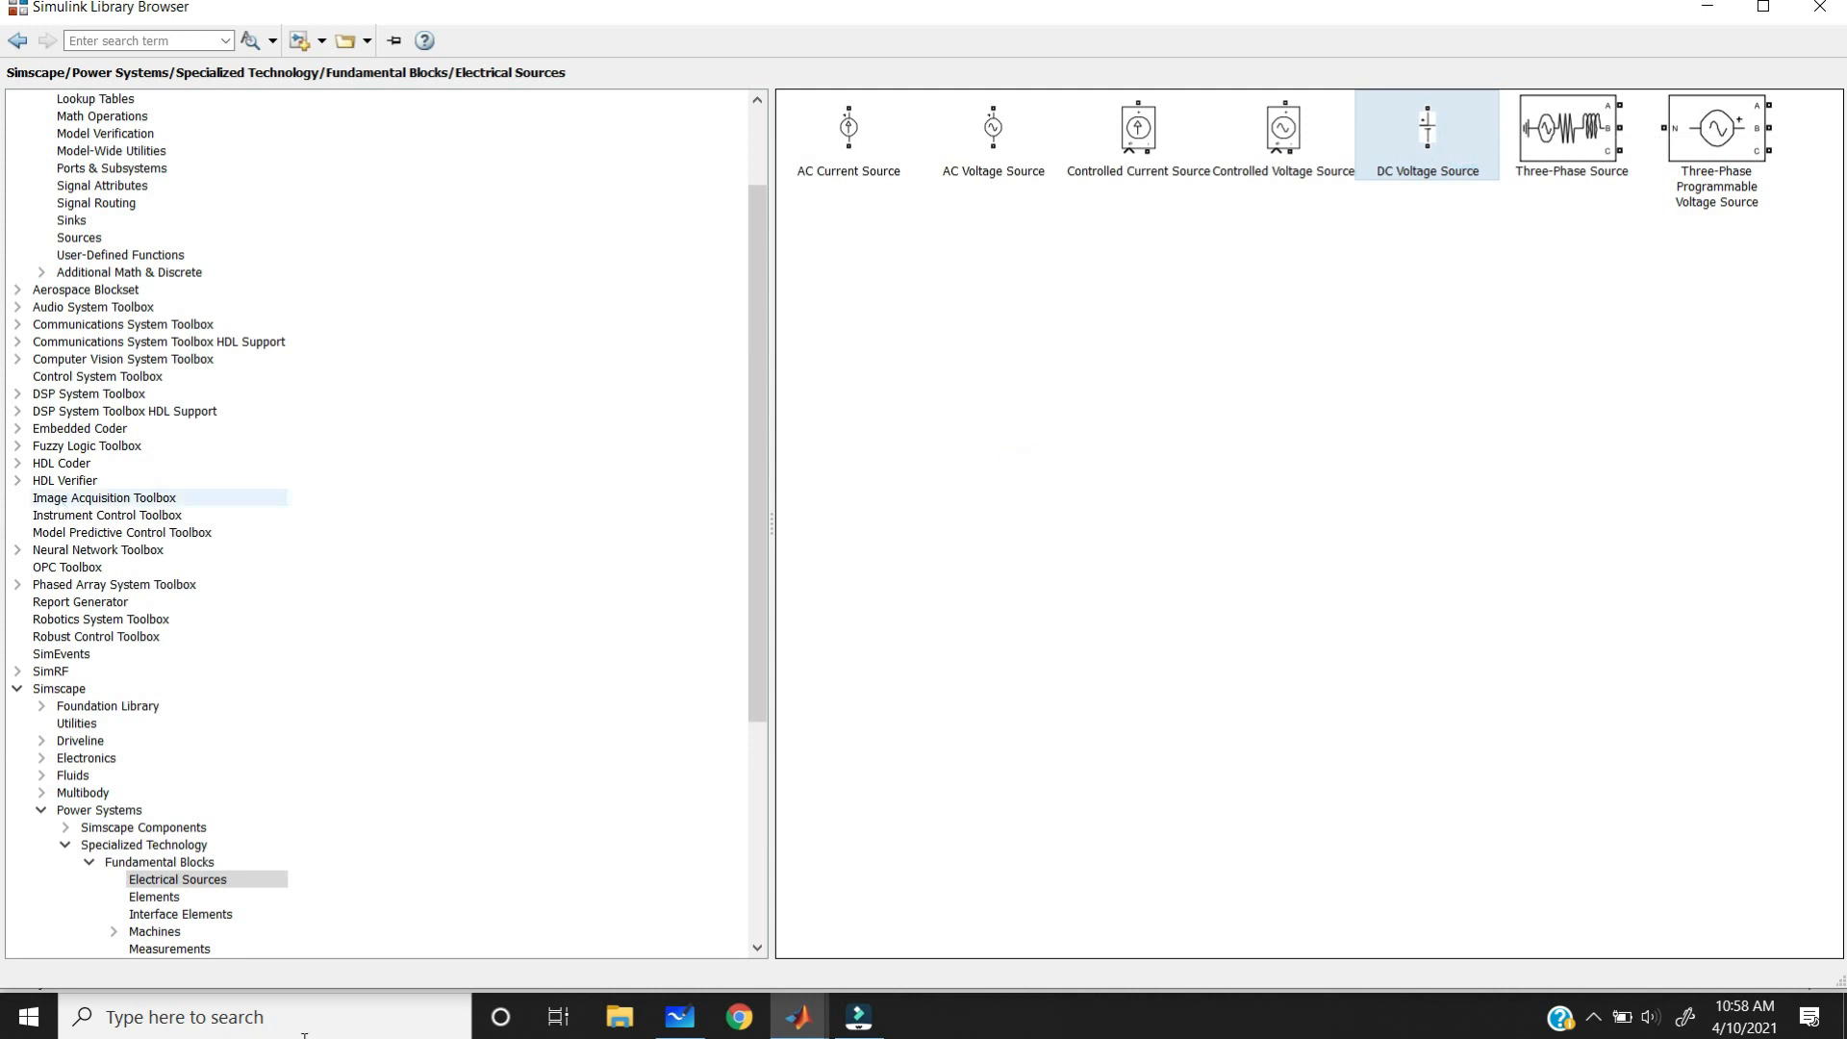
- Add an IGBT/Diode block to the model from the Power Electronics library under Fundamental Blocks
key(Escape)
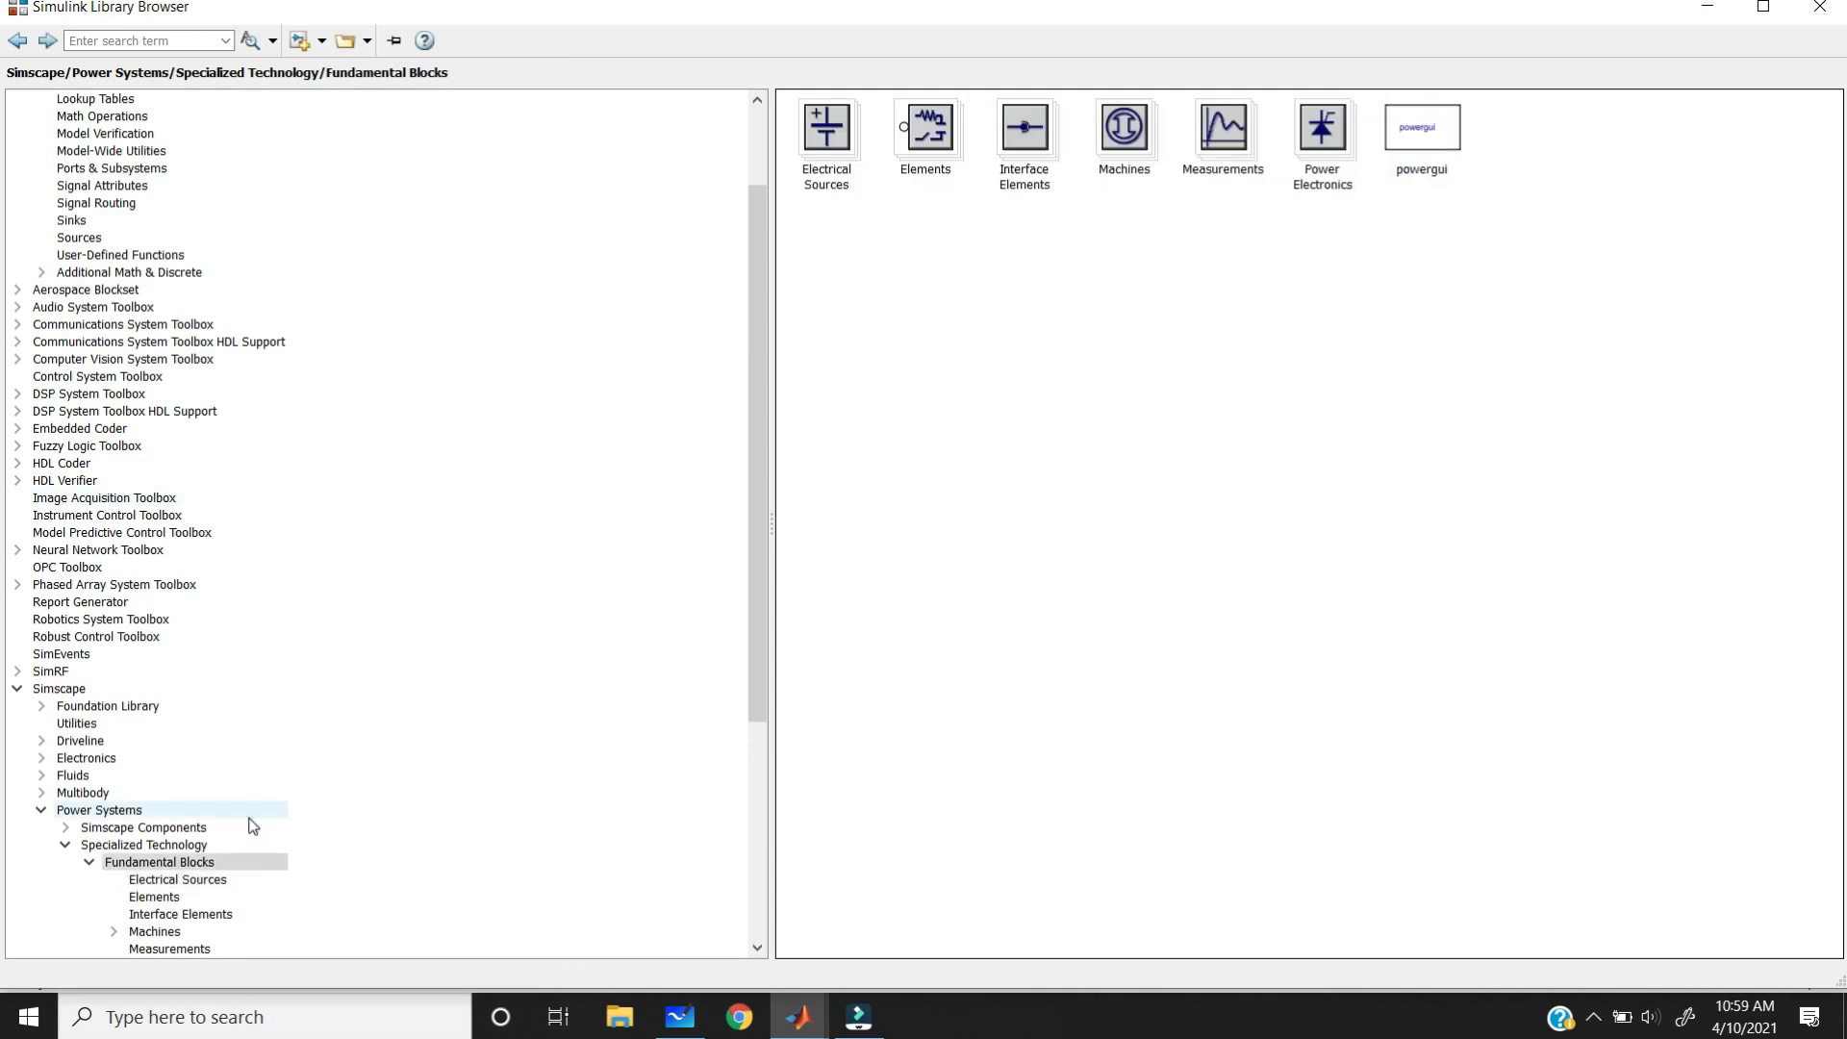
double_click(1346, 159)
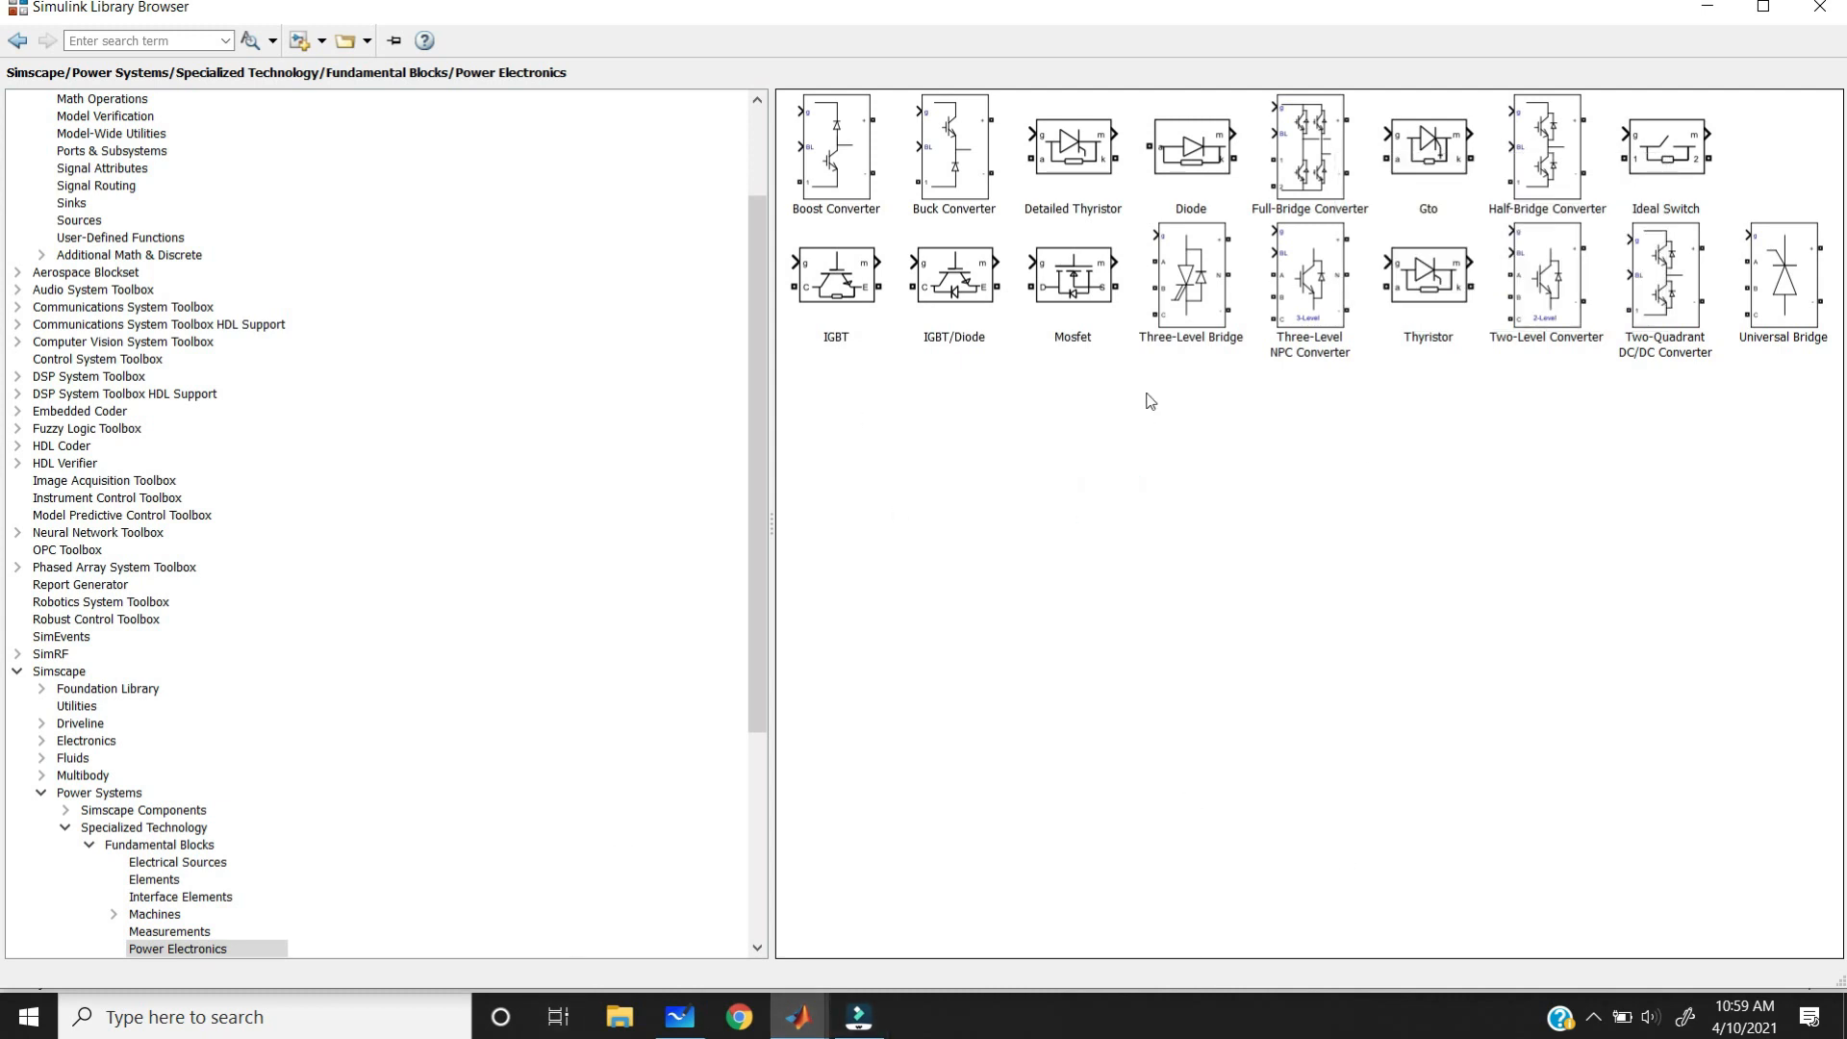
click(955, 295)
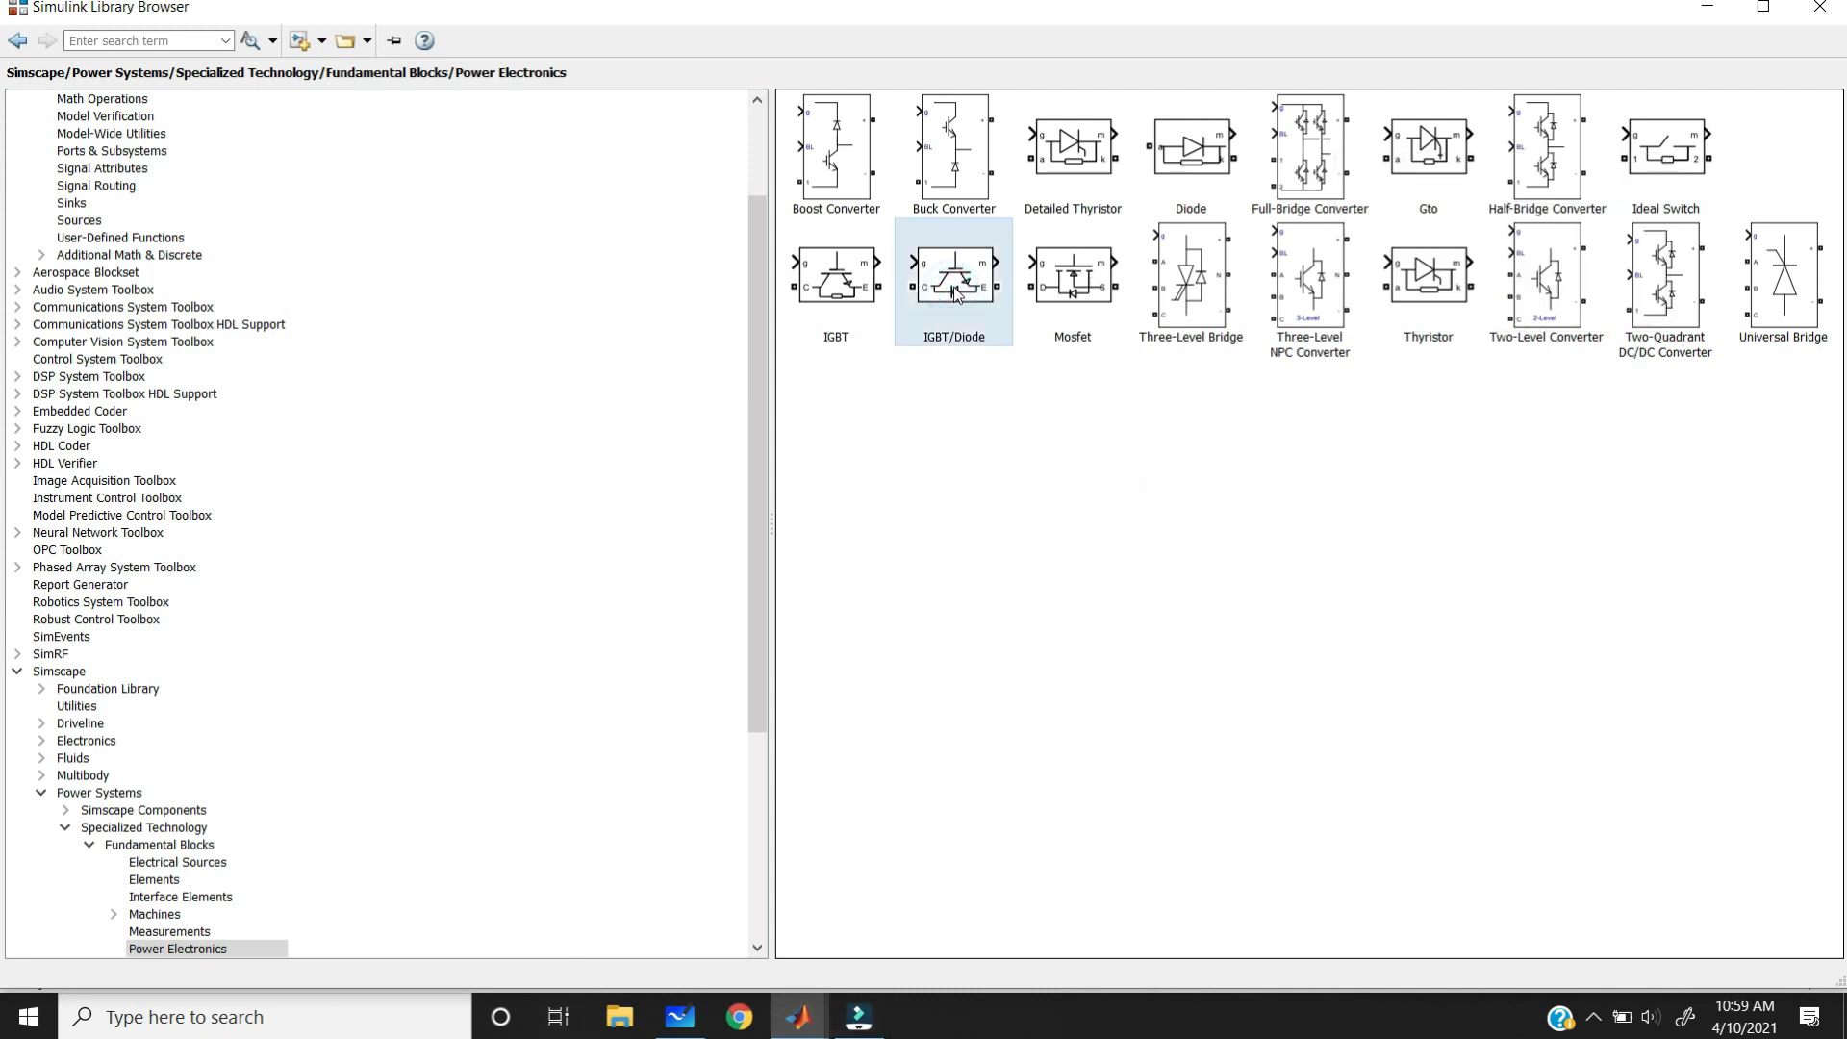
right_click(955, 294)
click(1010, 296)
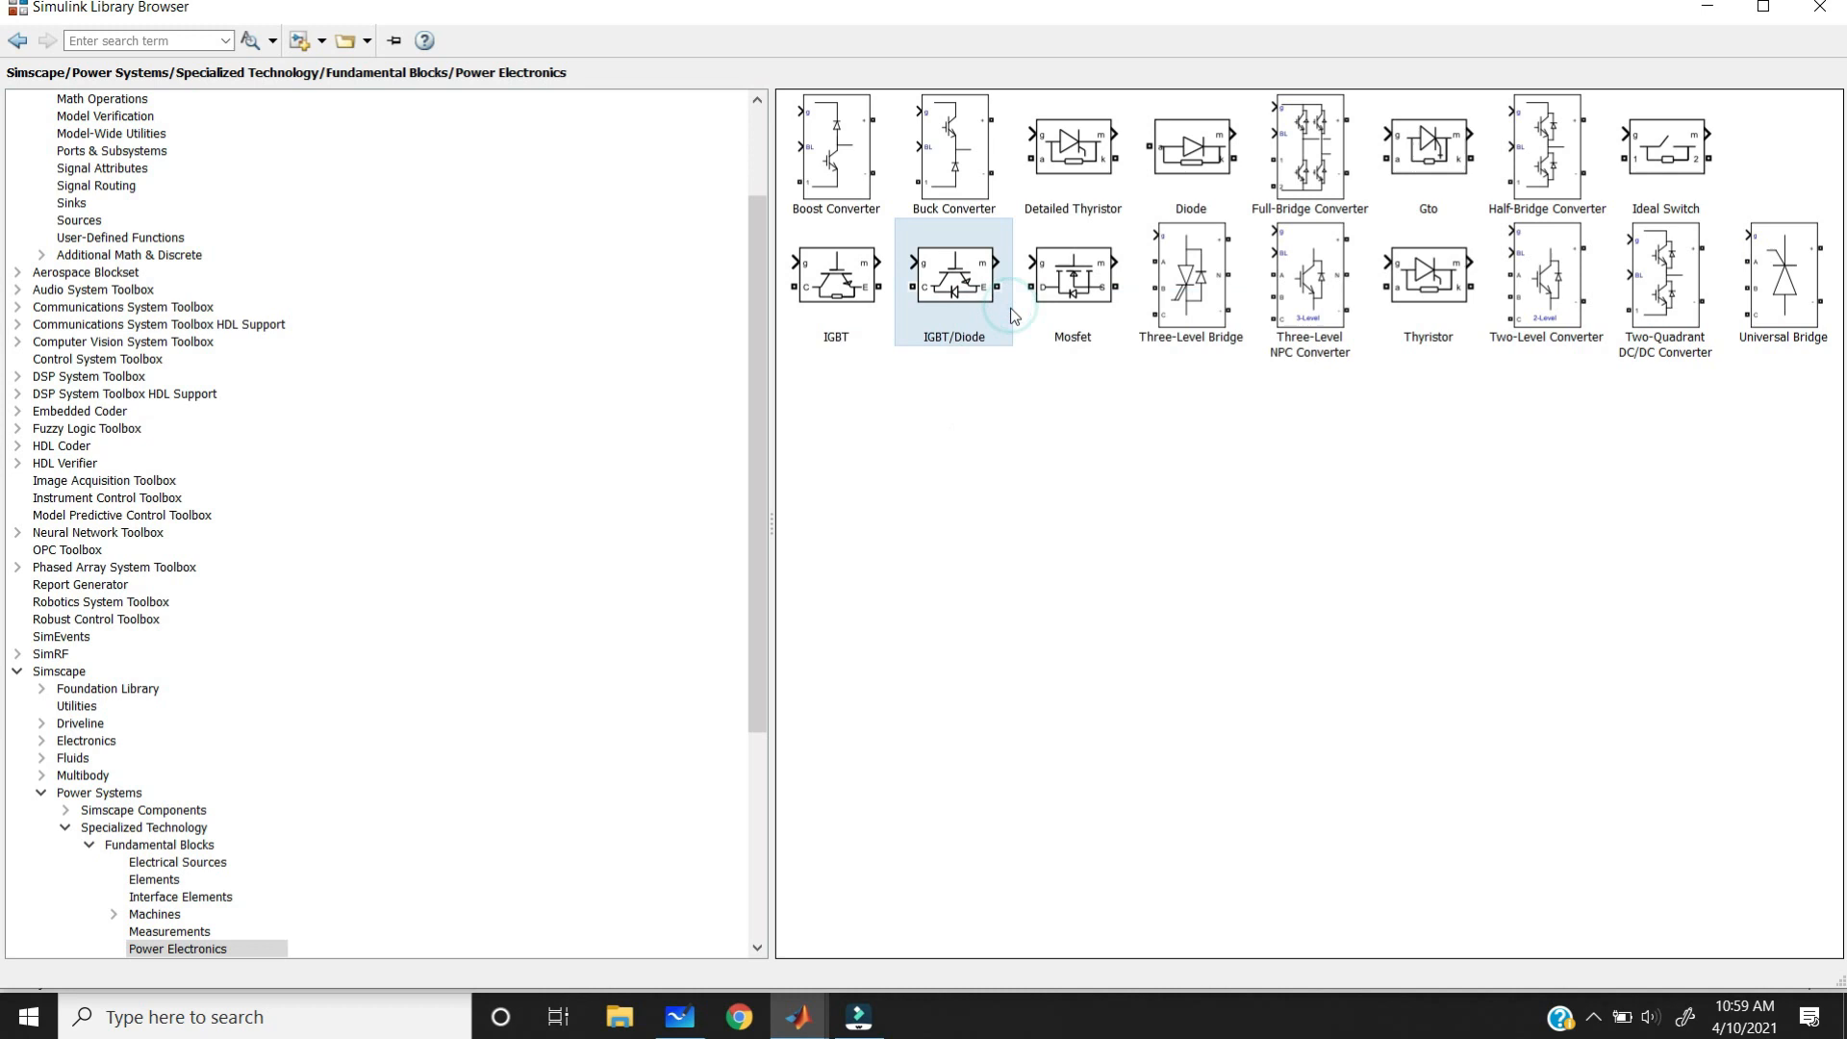
click(929, 555)
- Add a Series RLC Branch block to the model from the Elements library under Fundamental Blocks
click(21, 41)
click(23, 40)
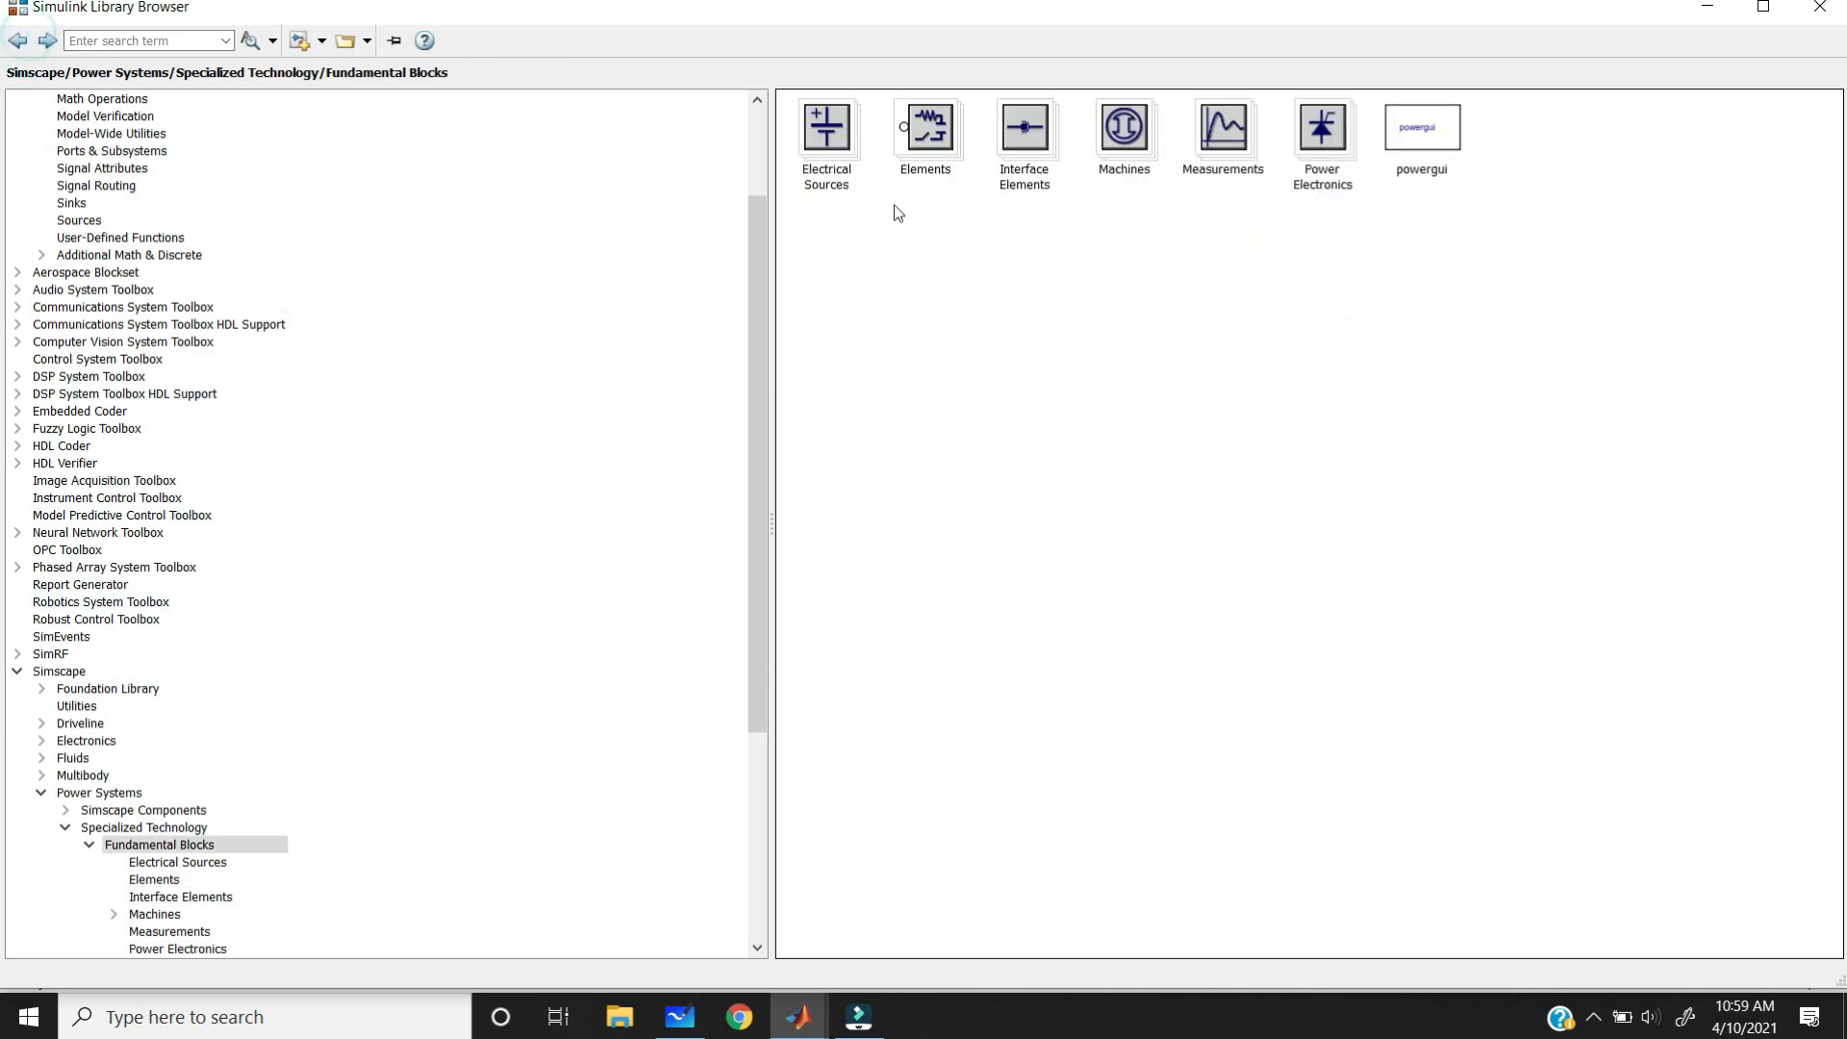
double_click(932, 123)
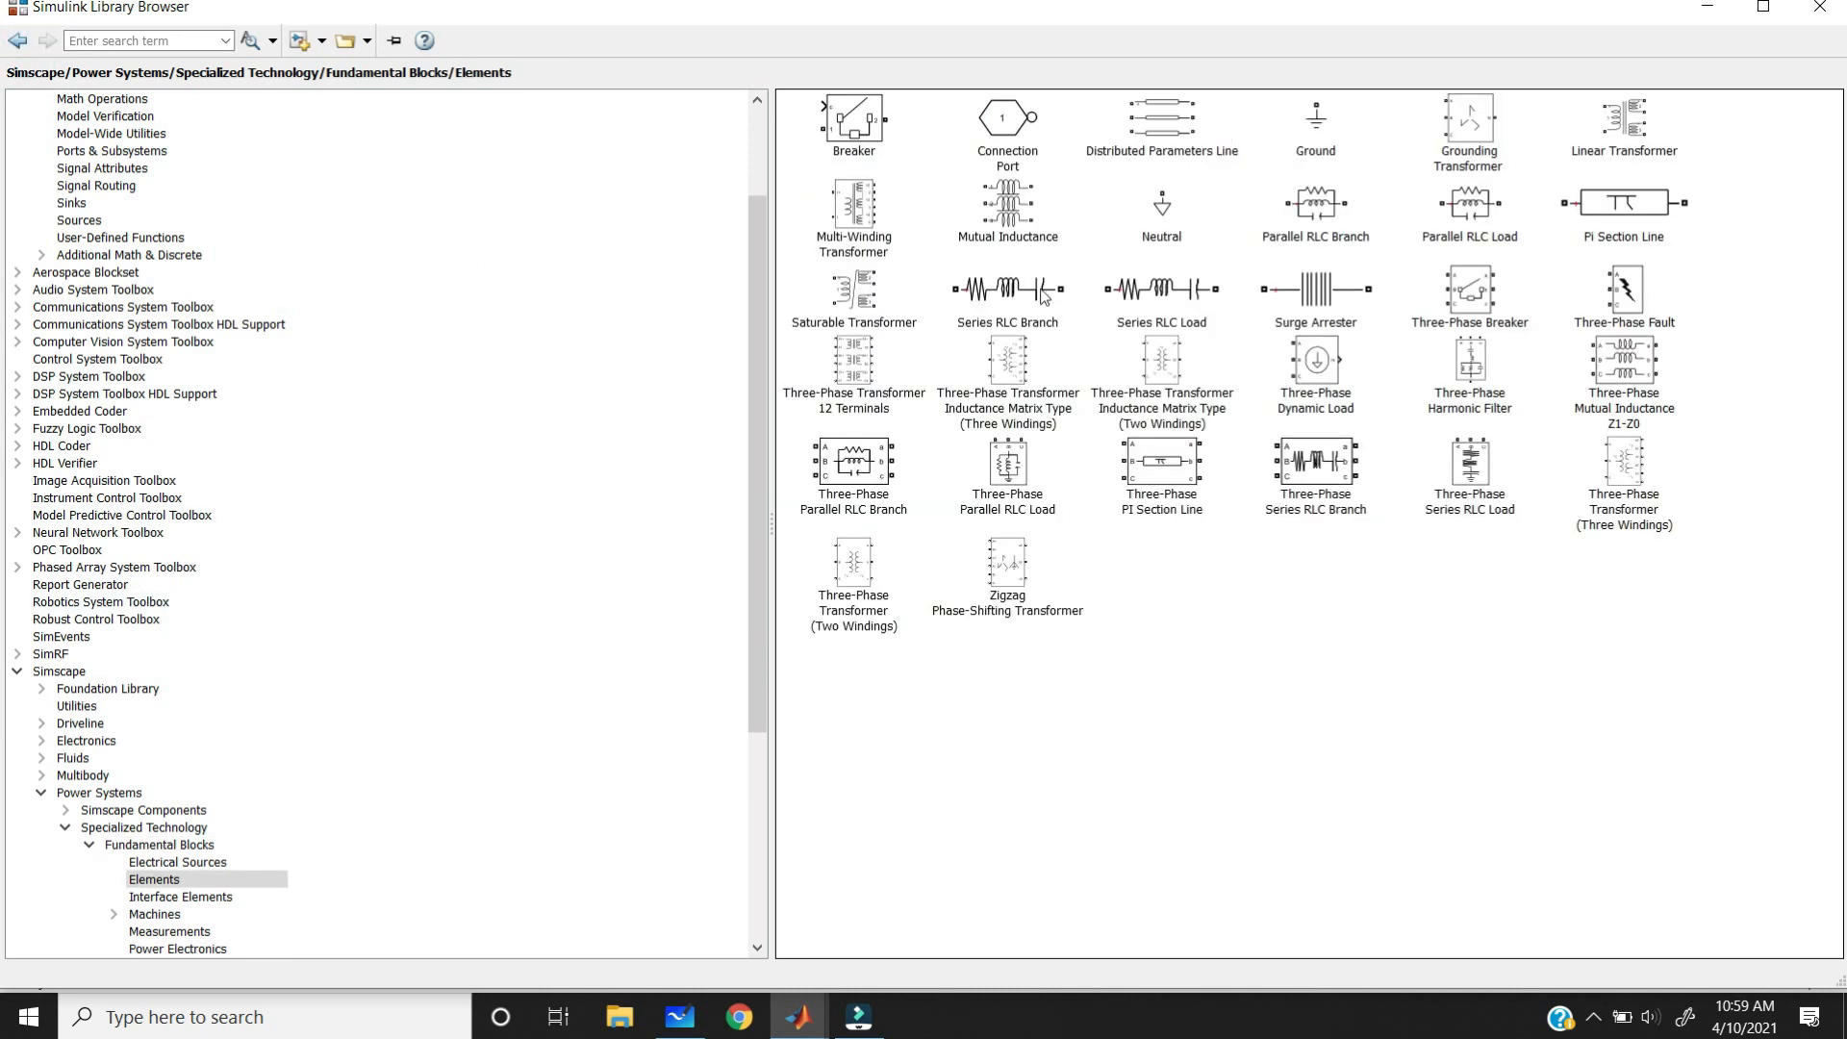
click(1044, 294)
right_click(1051, 298)
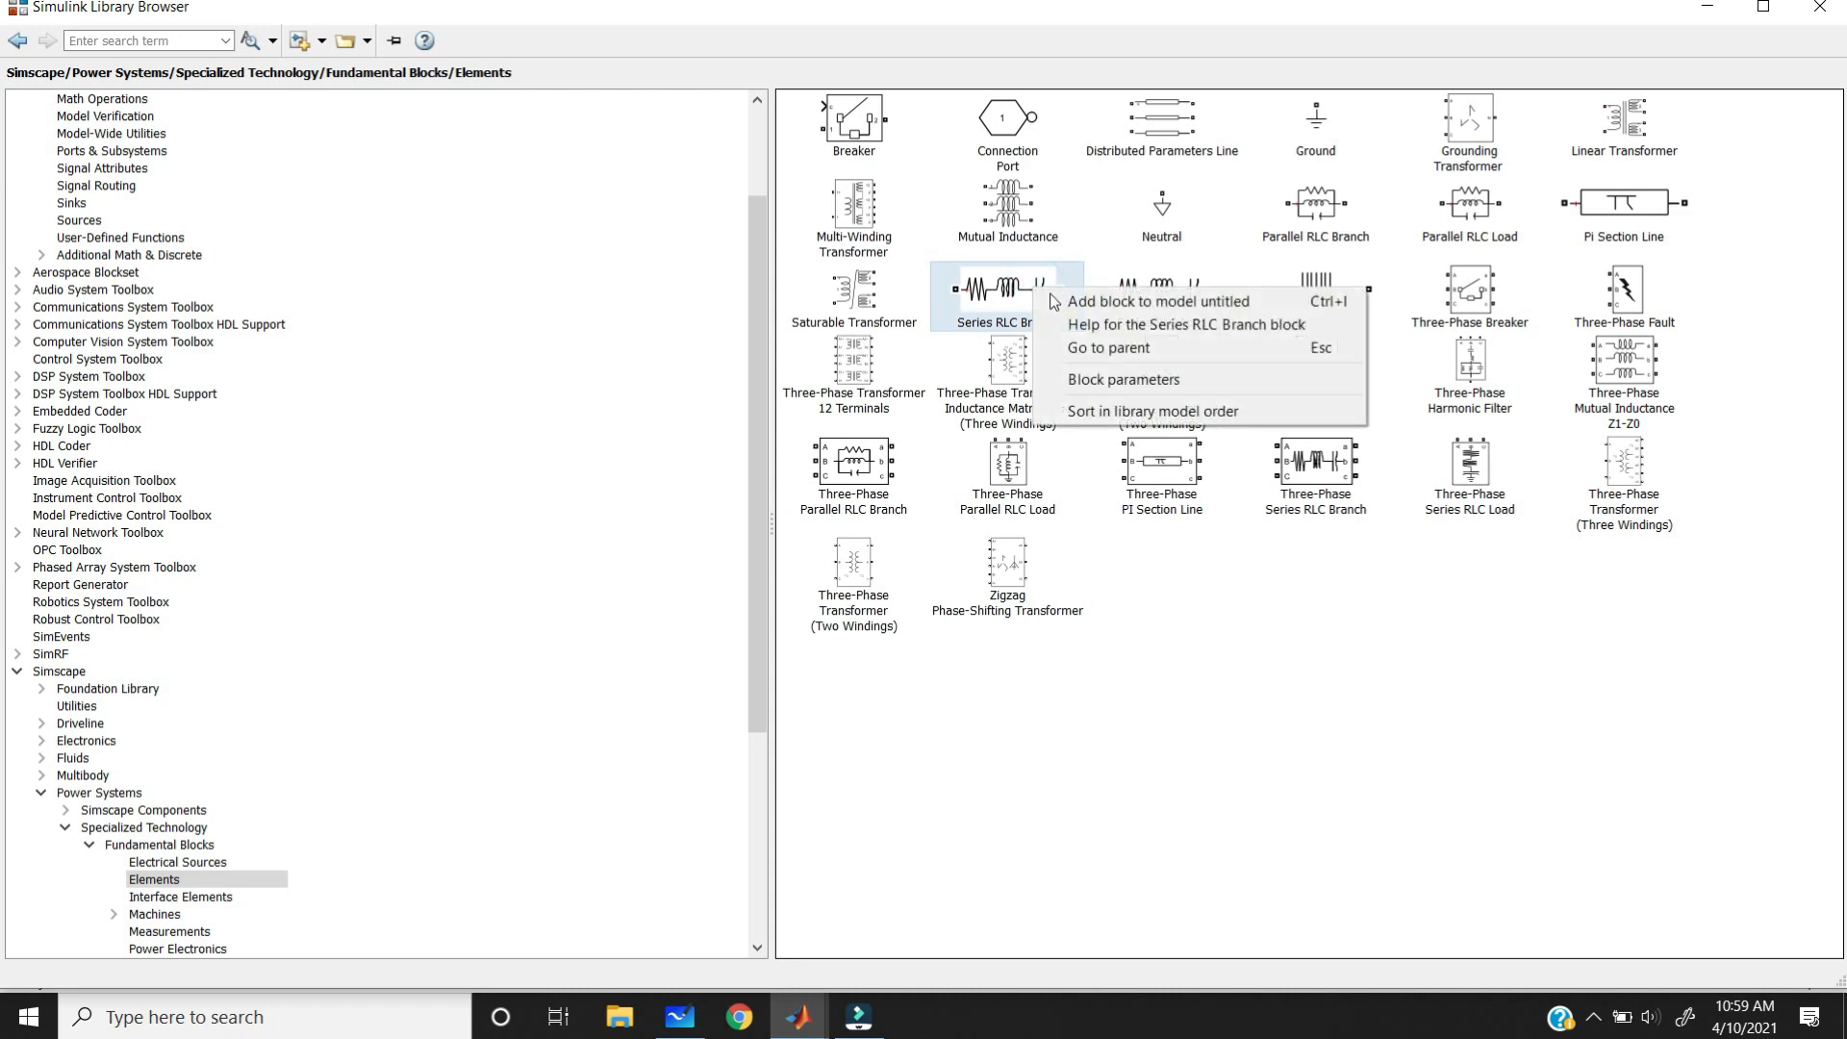
click(1119, 305)
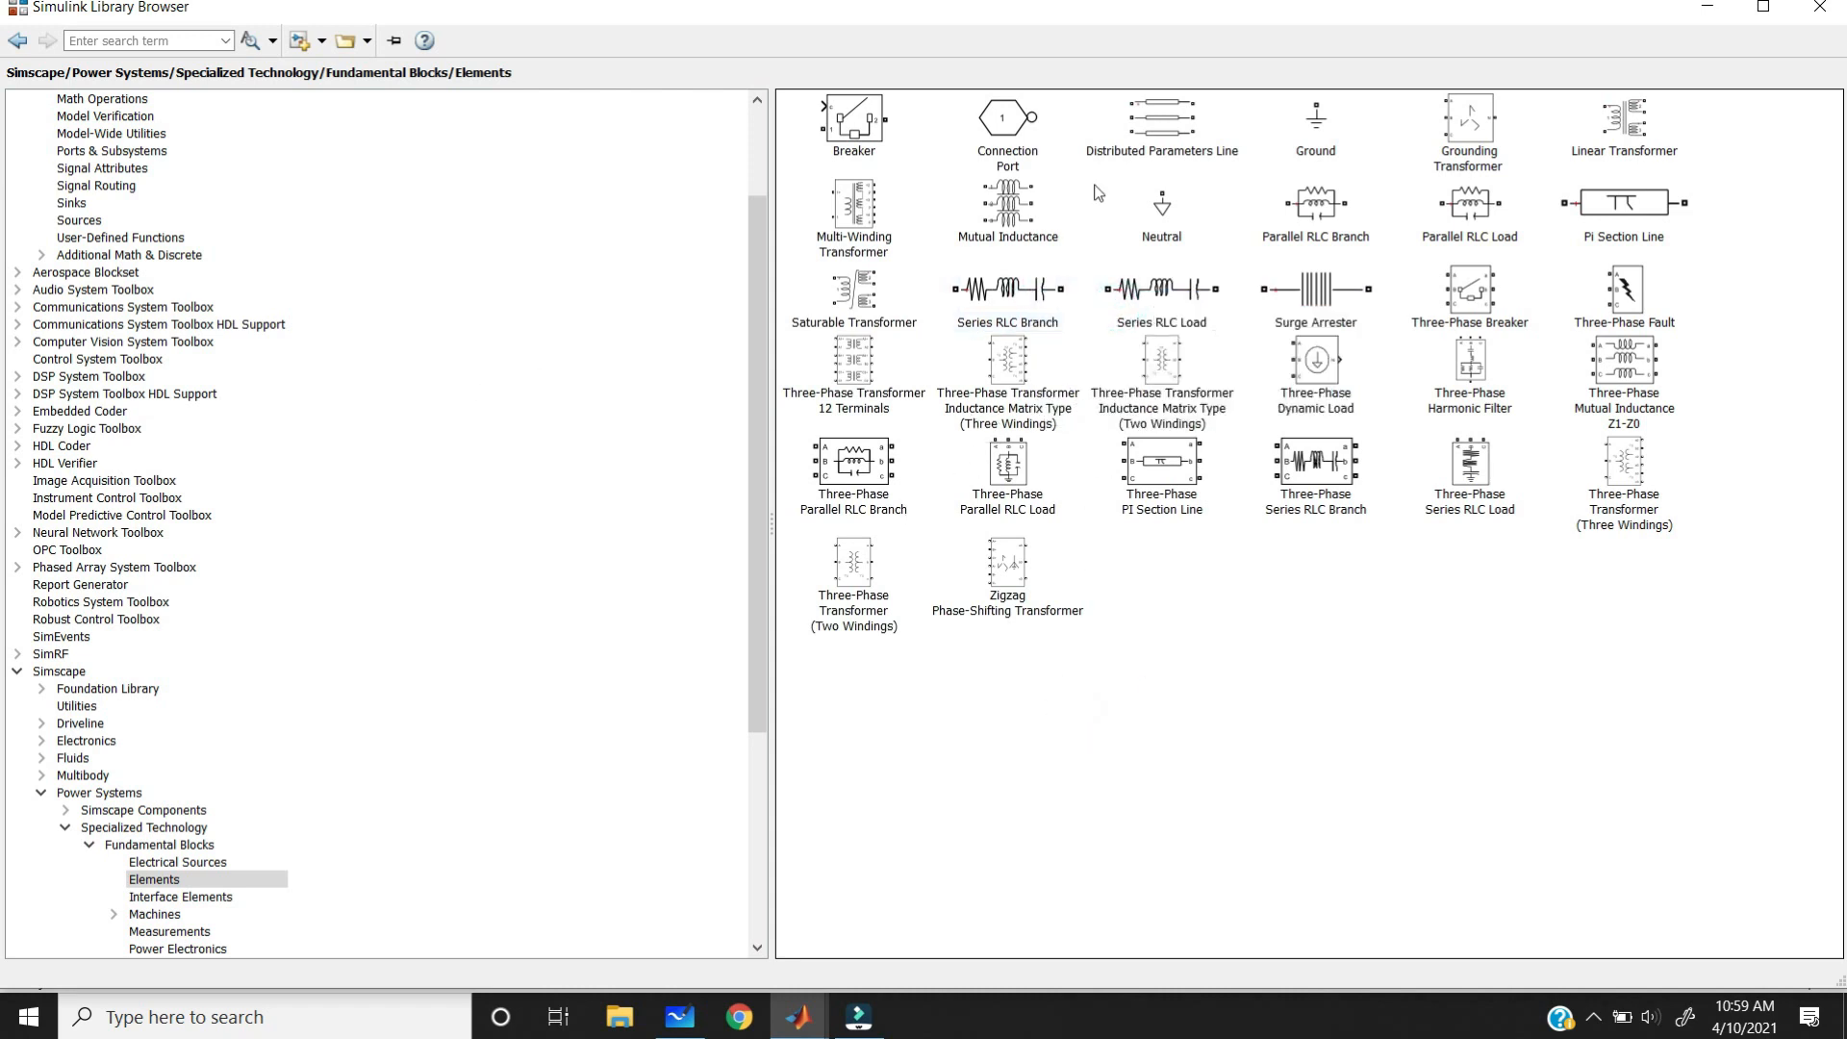
- Add a Voltage Measurement block to the model from the Measurements library under Fundamental Blocks
scroll(269, 630, down, 4)
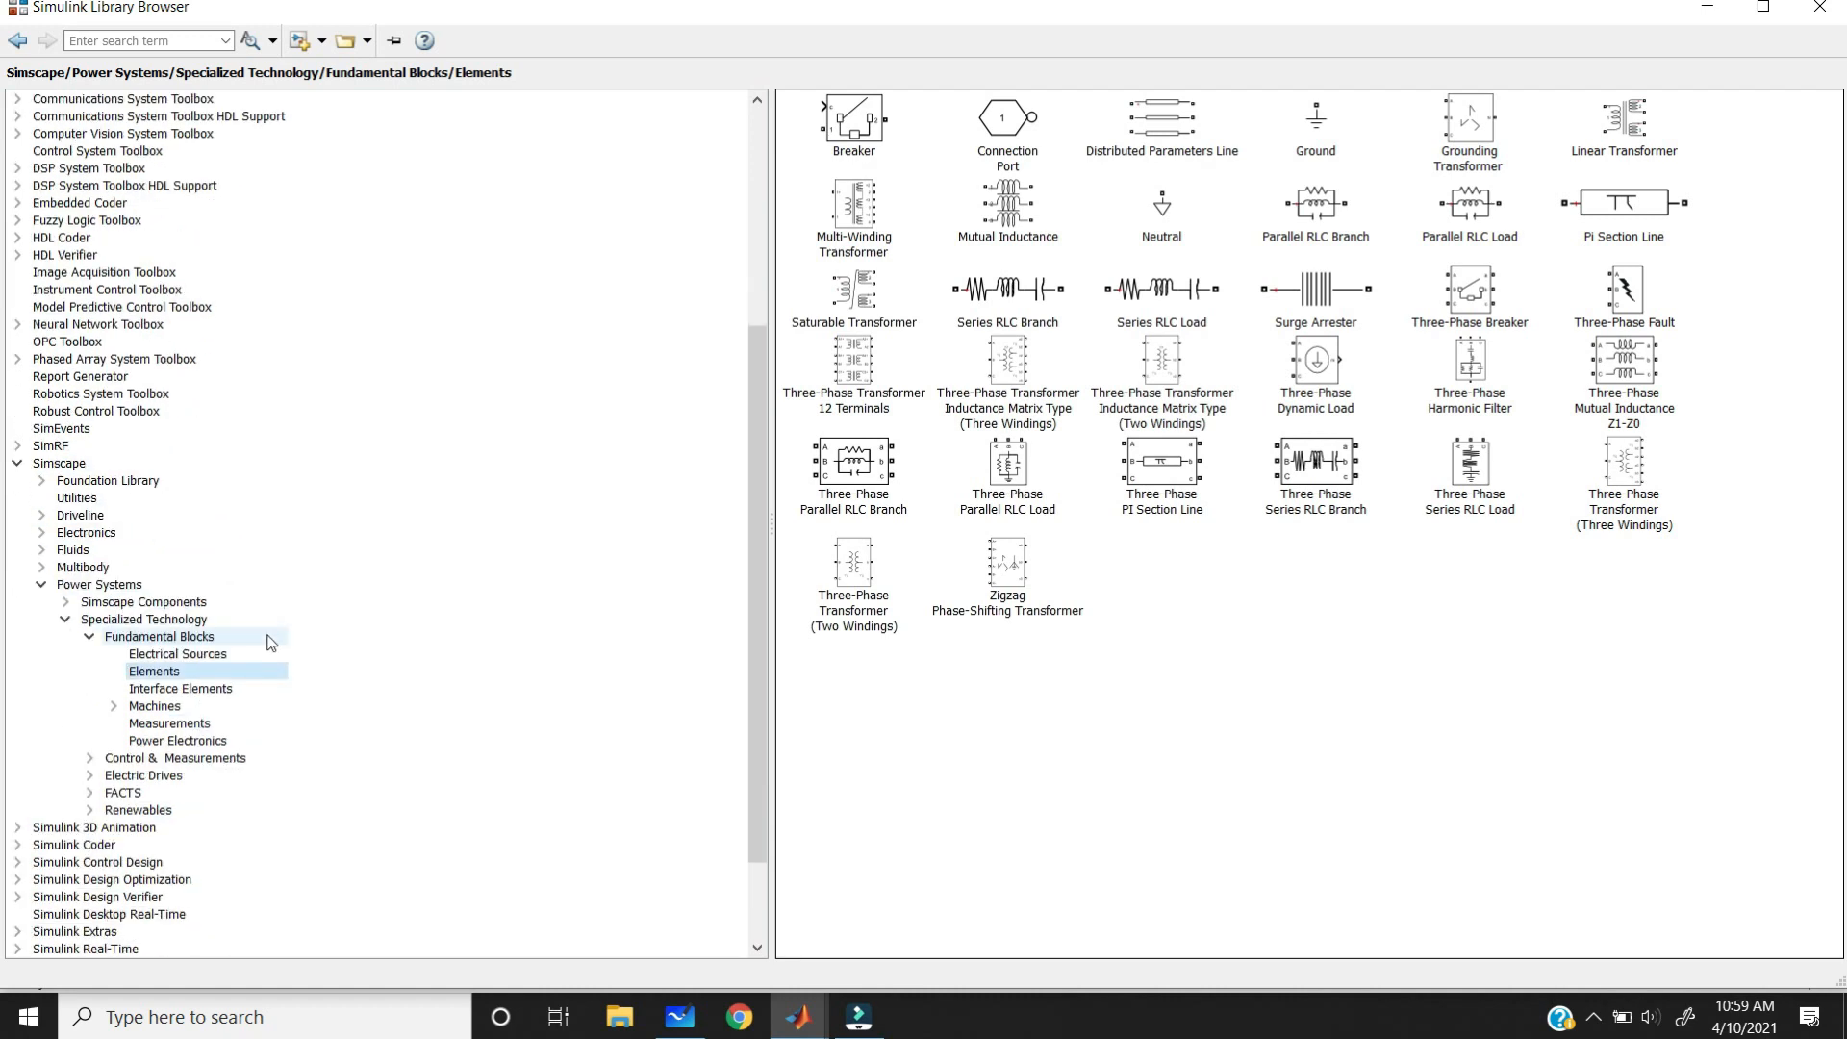
click(17, 41)
double_click(1238, 152)
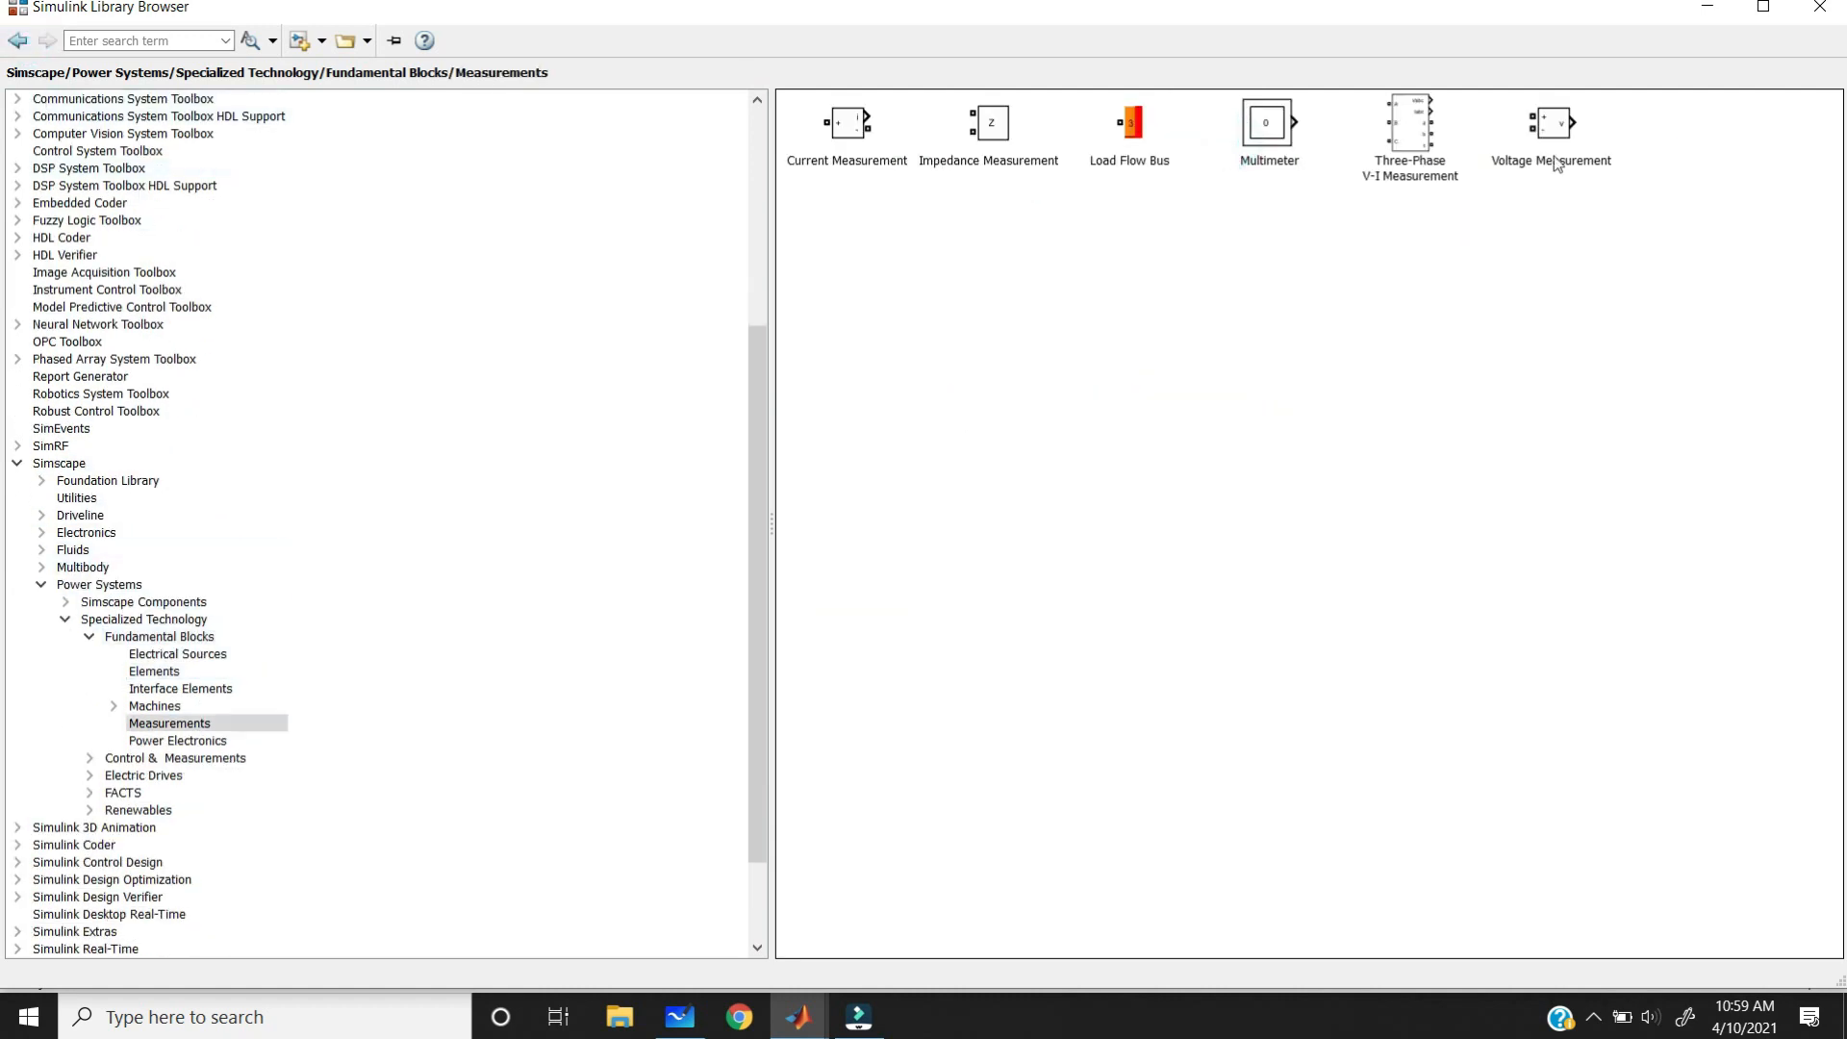
click(1553, 136)
right_click(1554, 135)
click(1585, 152)
- Add a Scope block to the model from the Simulink Sinks library
scroll(260, 206, up, 4)
scroll(259, 207, up, 3)
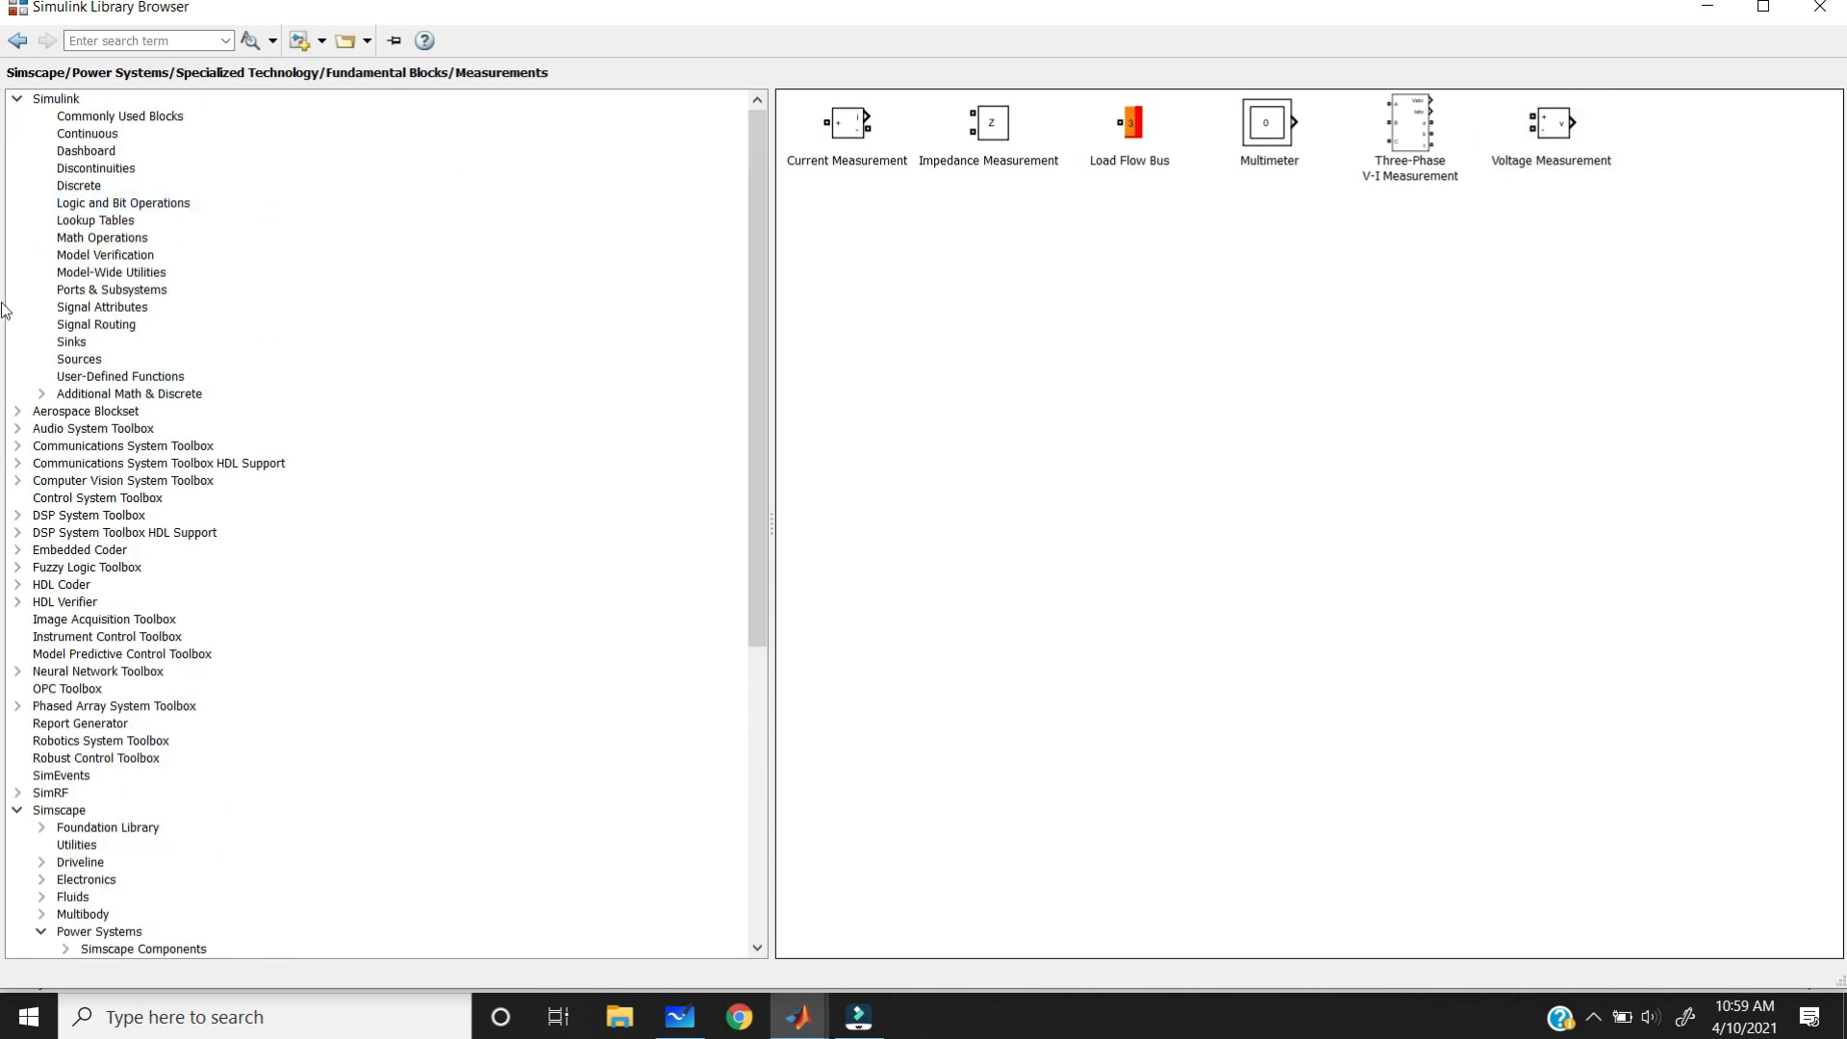
click(77, 343)
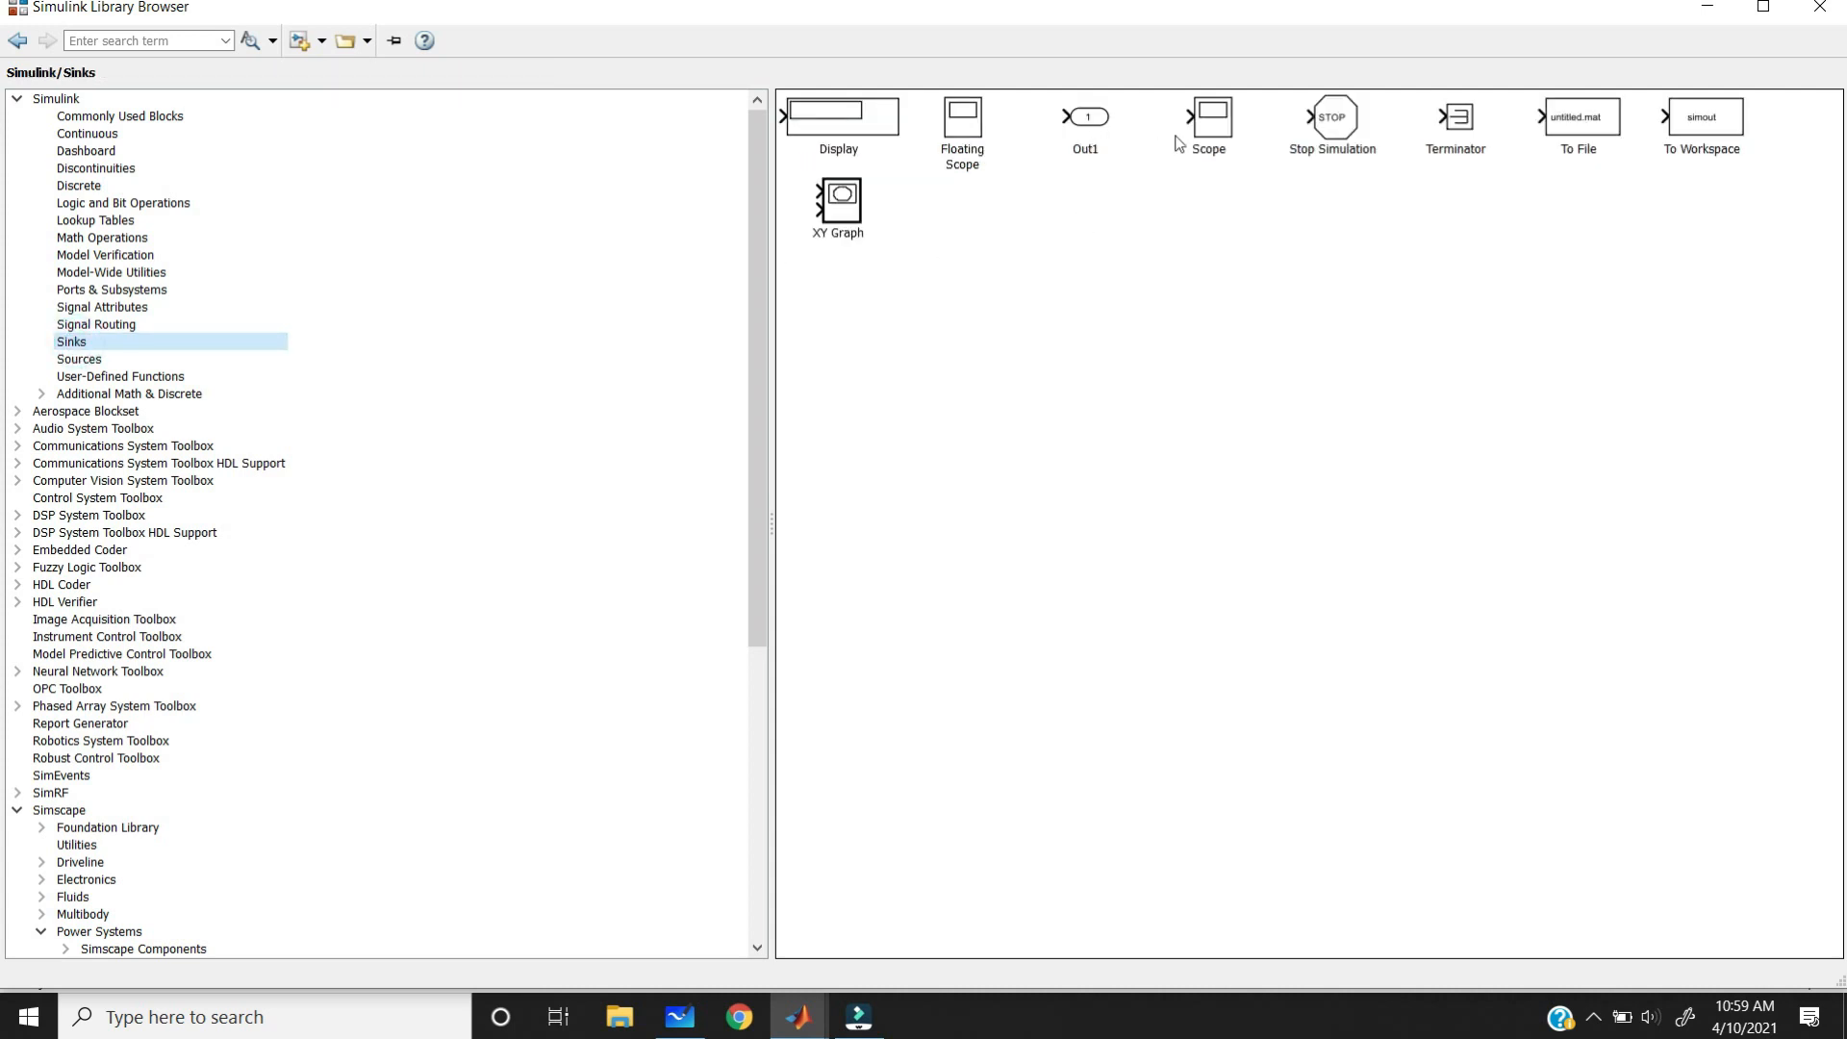
click(1198, 132)
right_click(1197, 132)
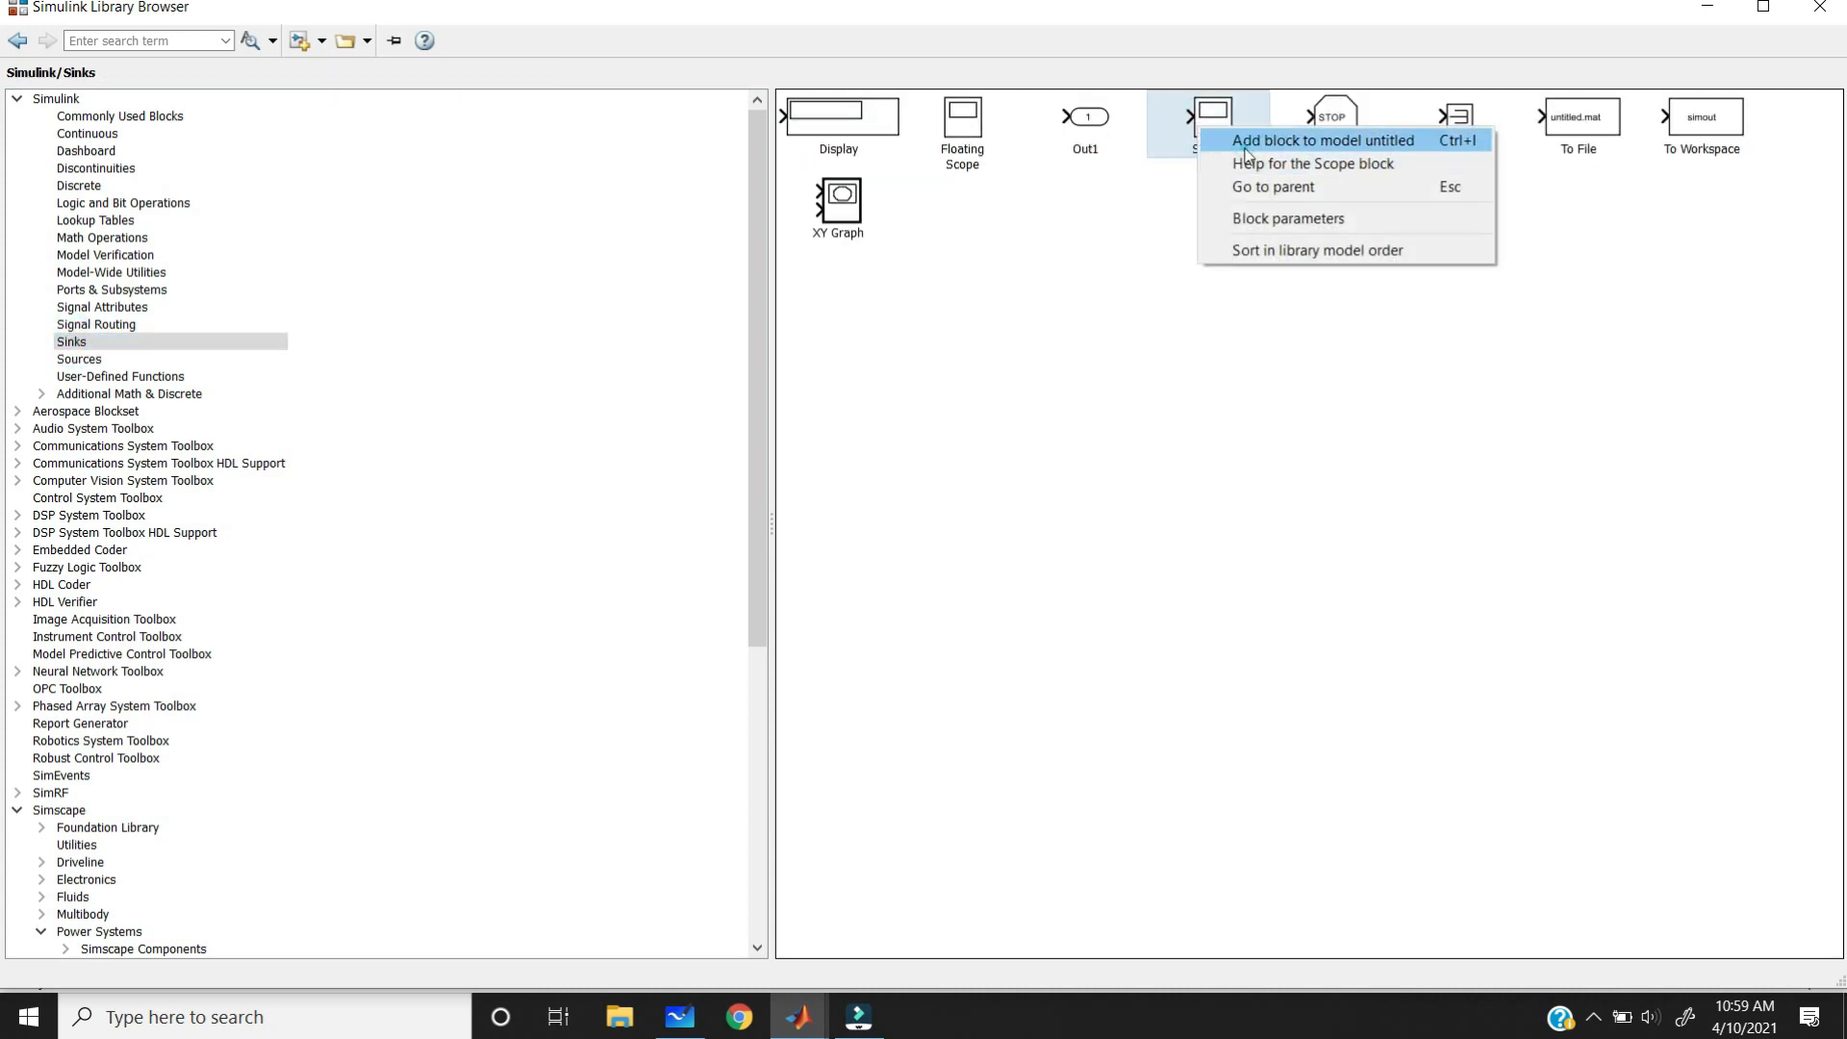
click(1323, 140)
- Add the powergui block to the model from the Power Systems Fundamental Blocks library
scroll(419, 707, down, 6)
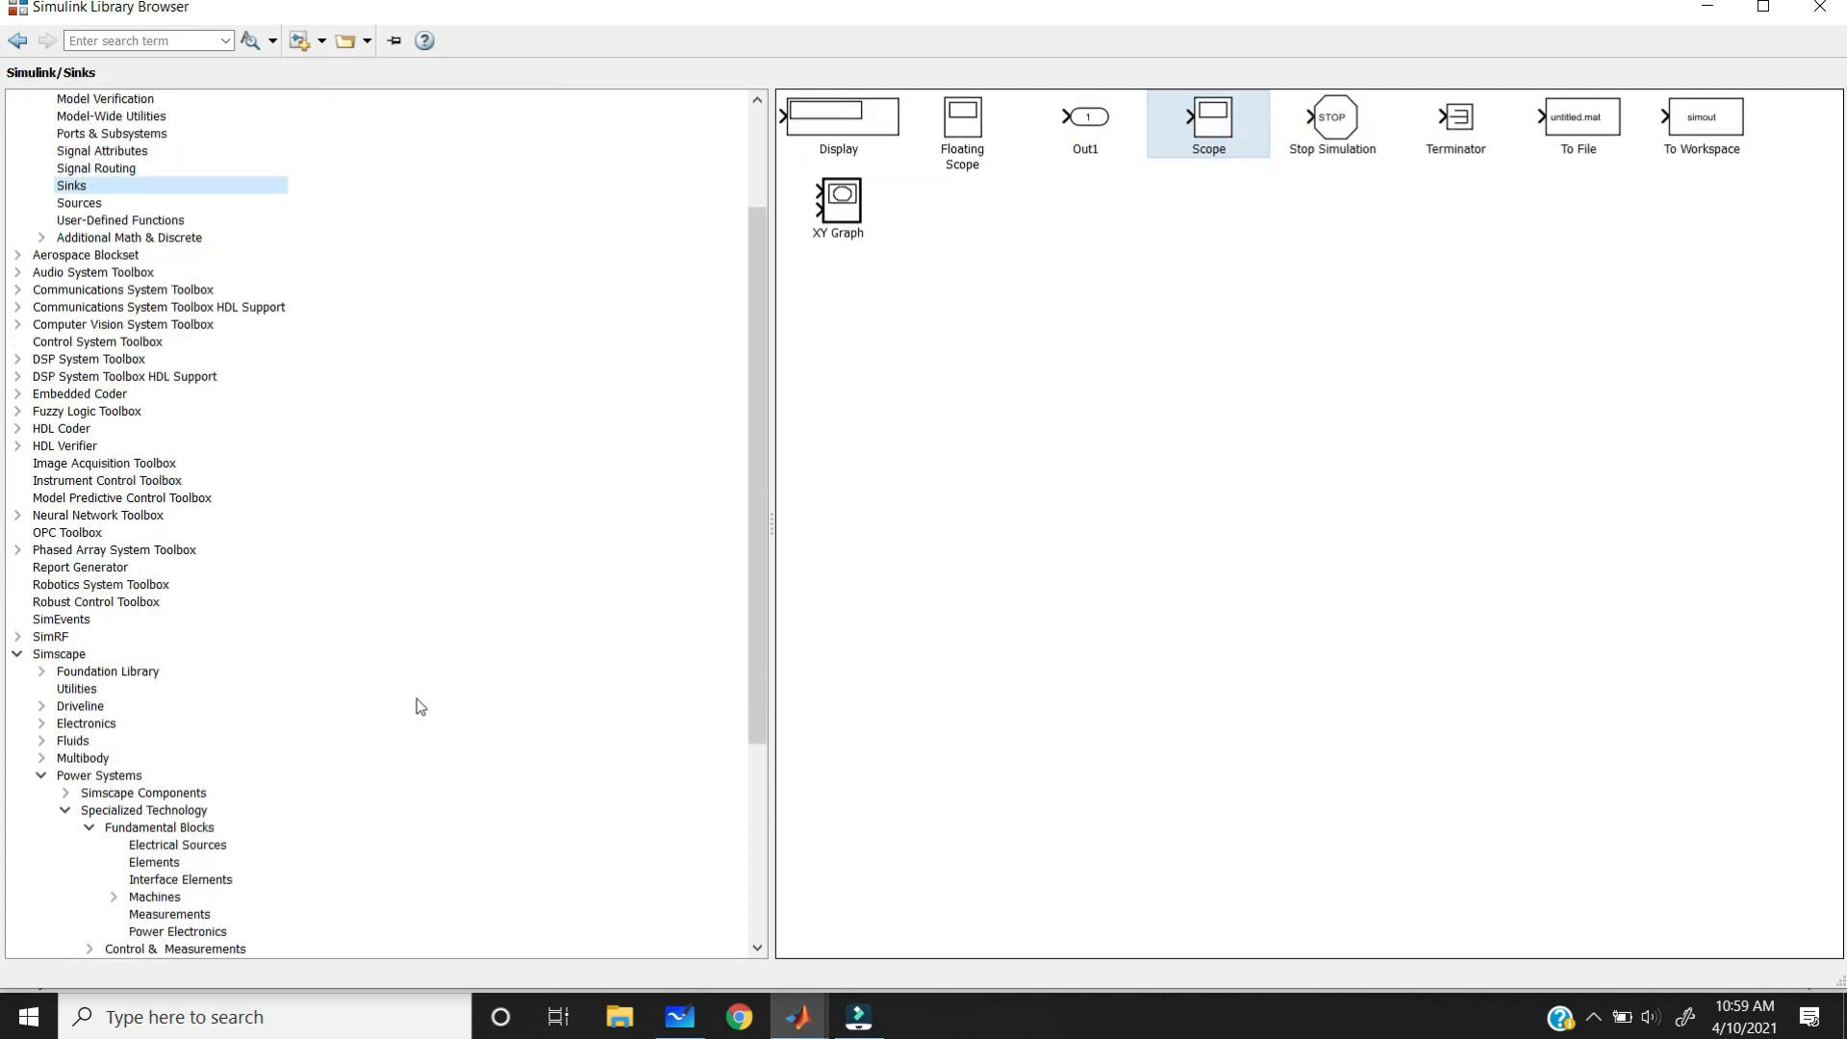
click(150, 677)
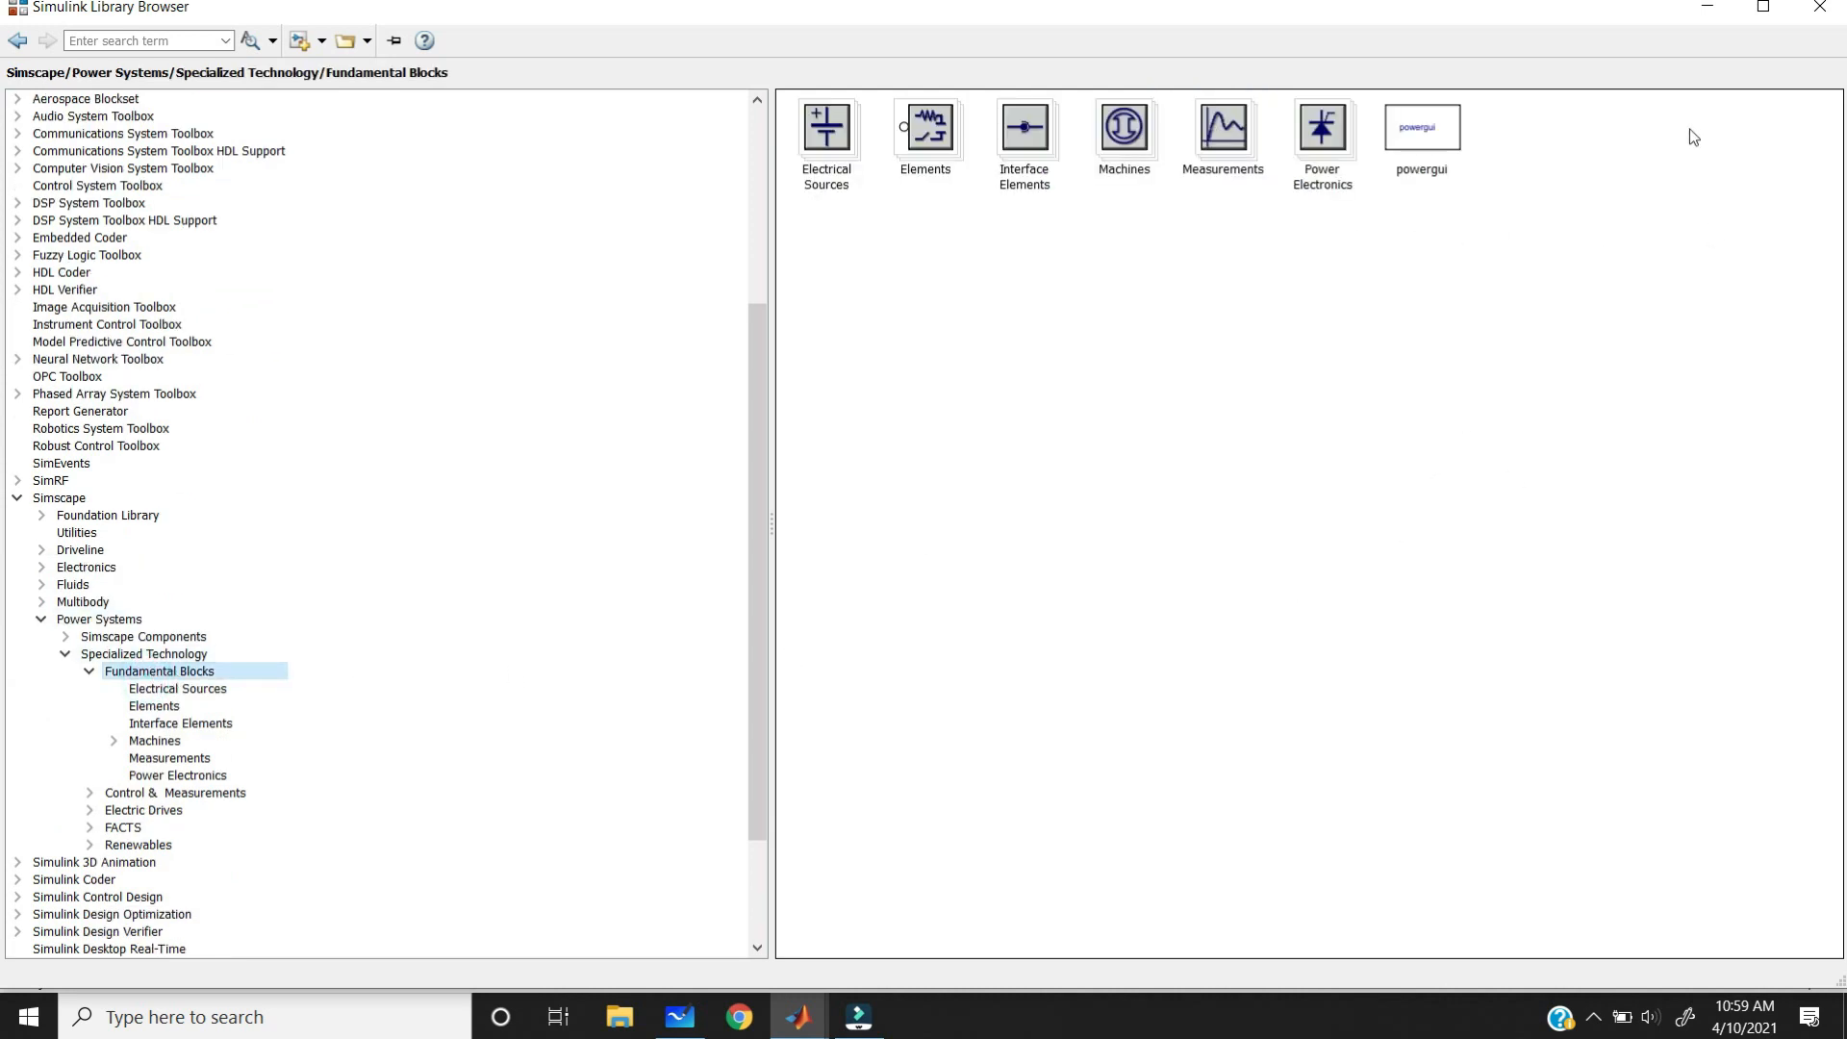
click(1444, 148)
right_click(1443, 147)
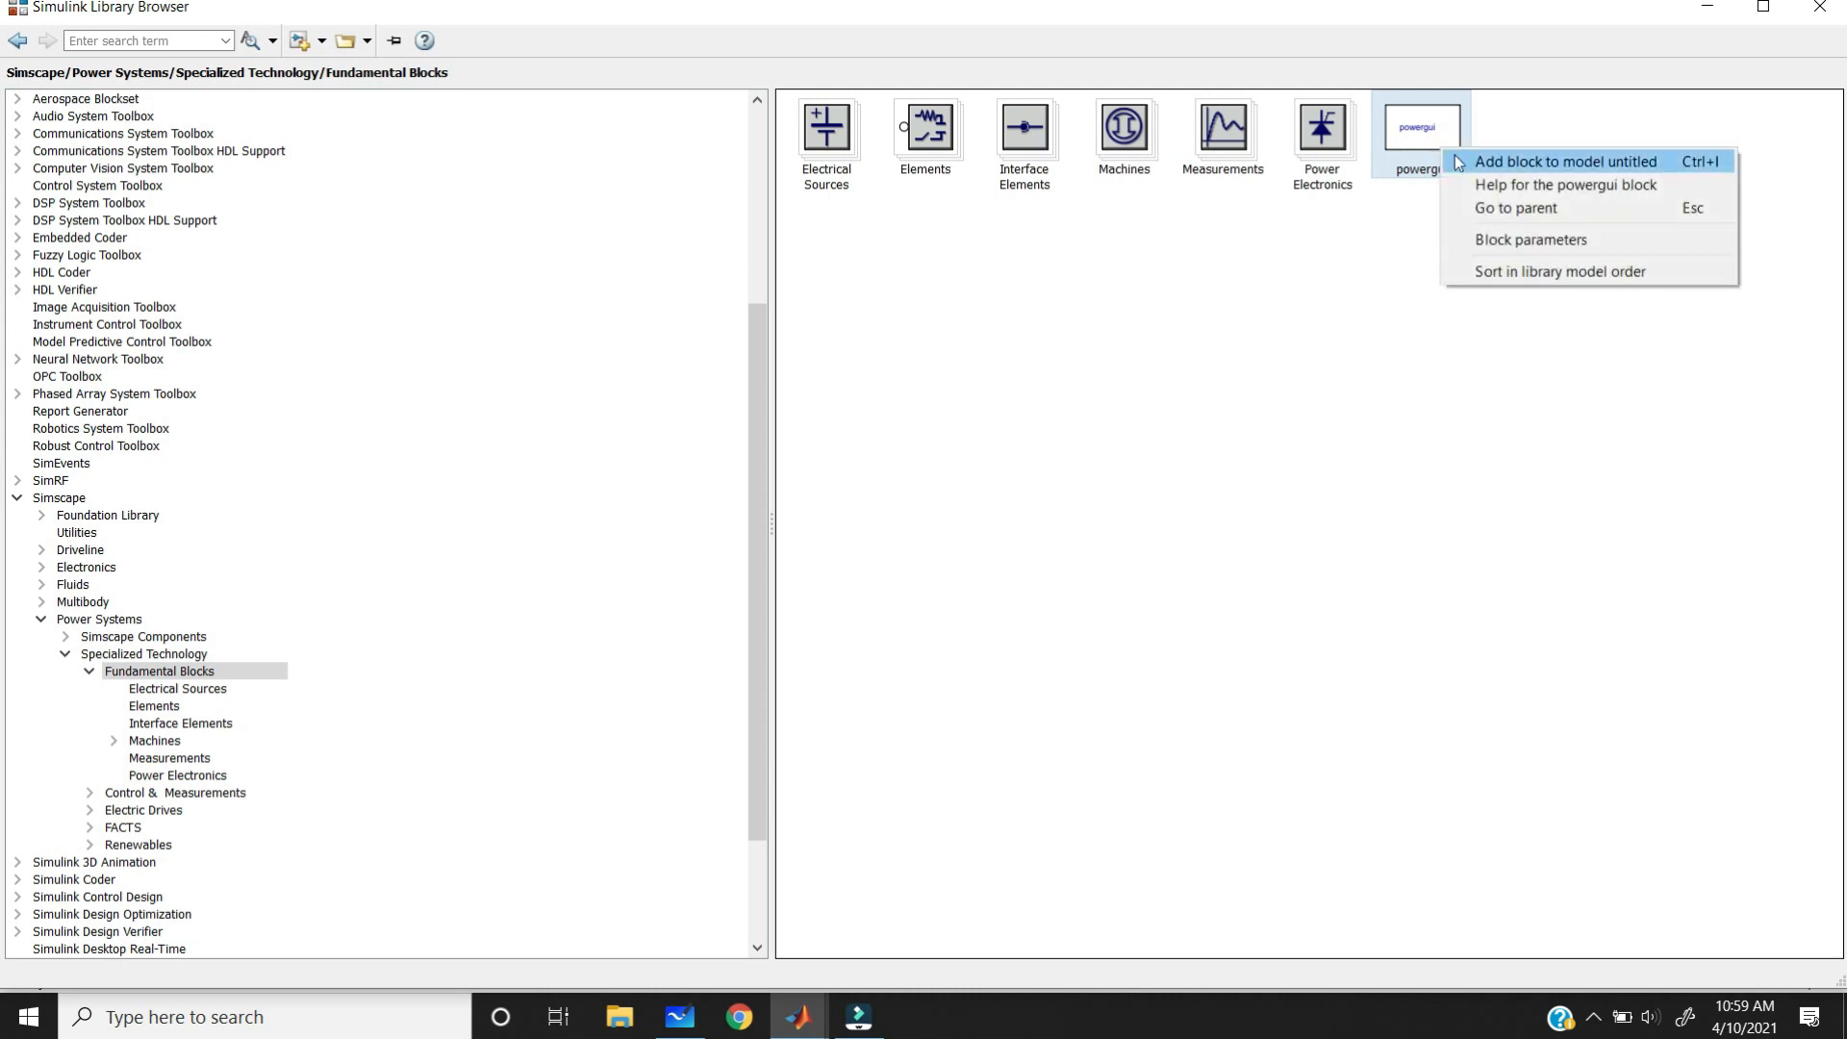
click(1308, 325)
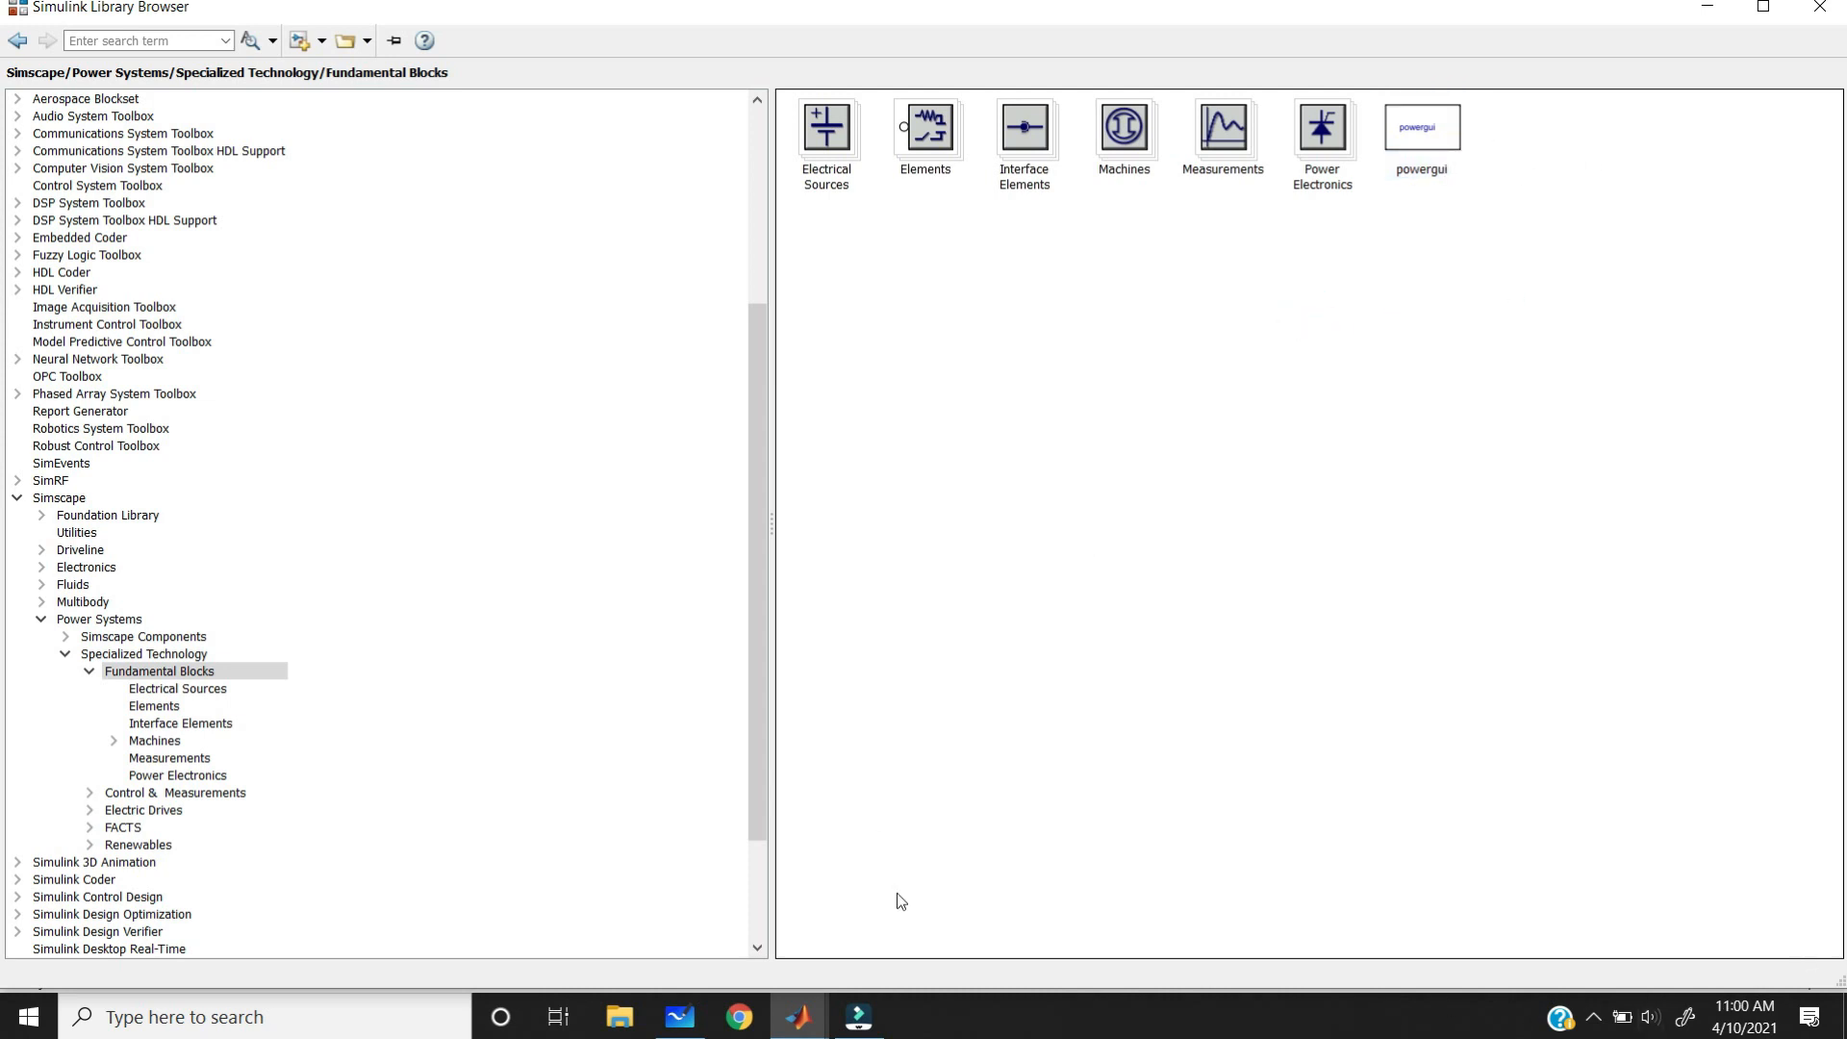
- Check the gate pulses in Microsoft Whiteboard, return to the Library Browser, and add a Pulse Generator block from Simulink Sources
click(670, 1010)
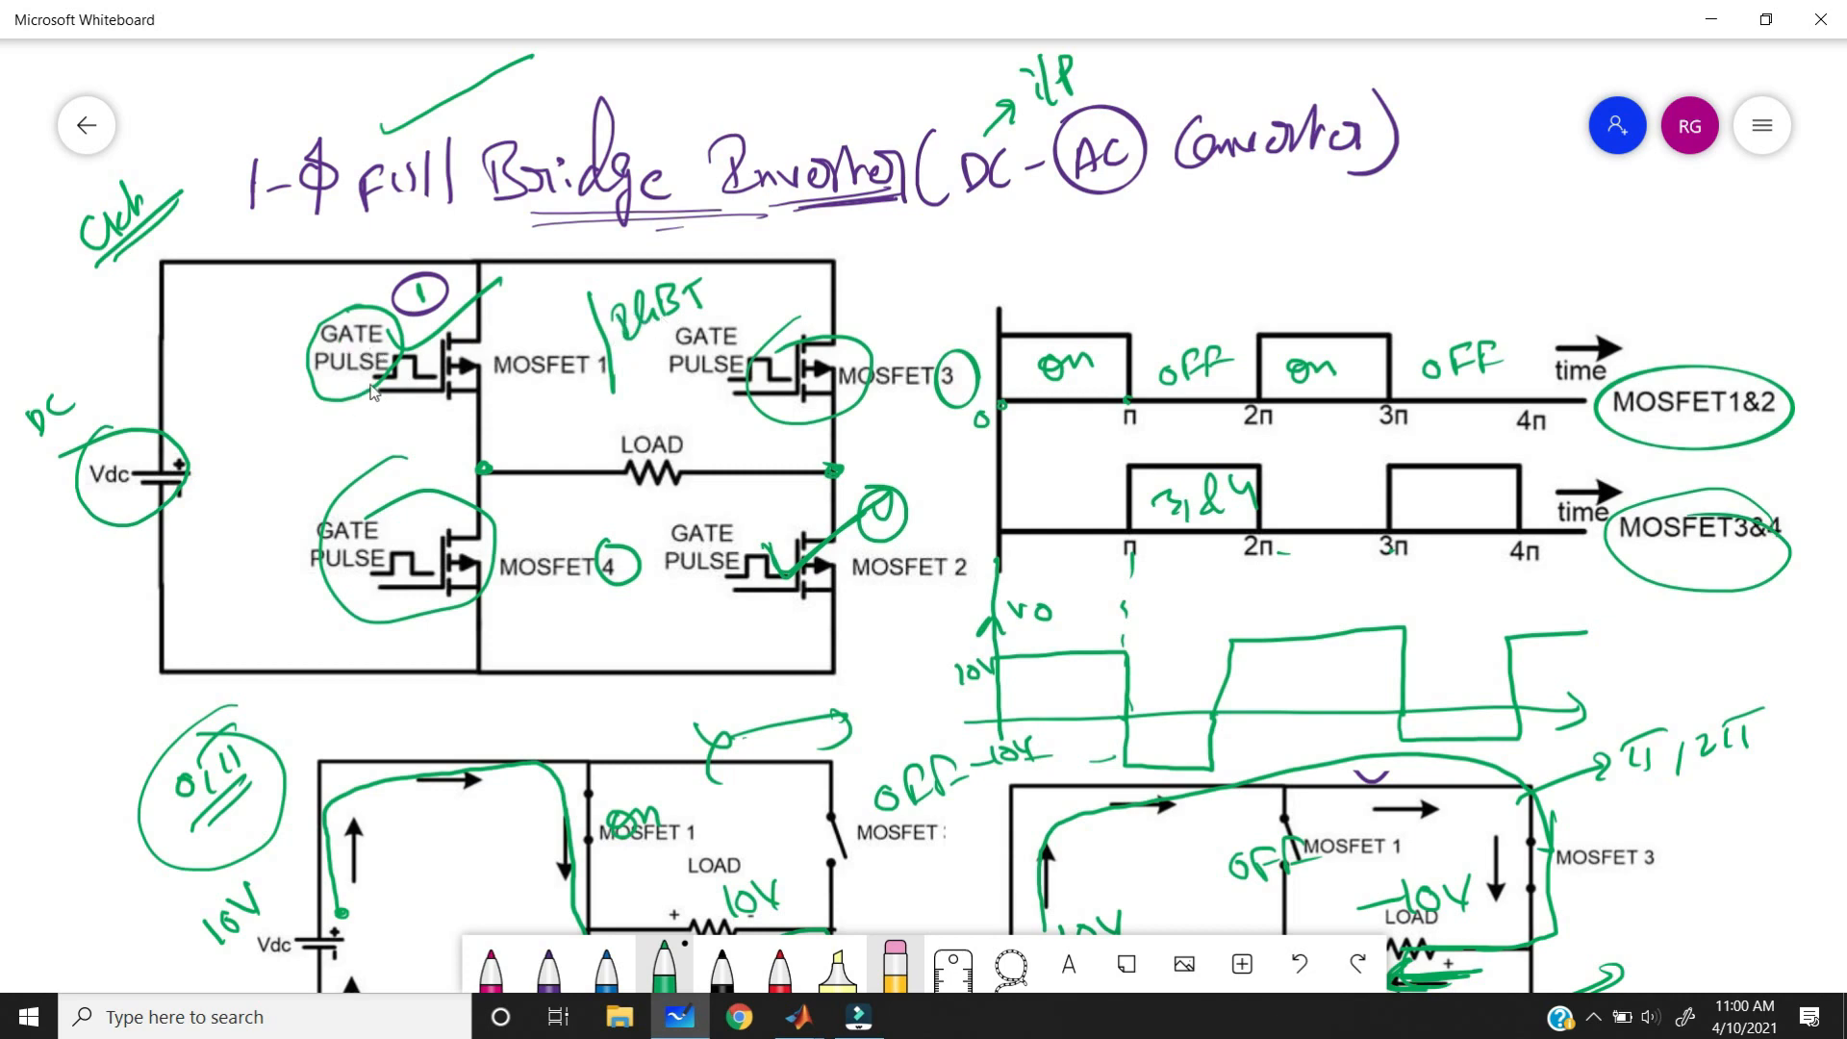
click(627, 979)
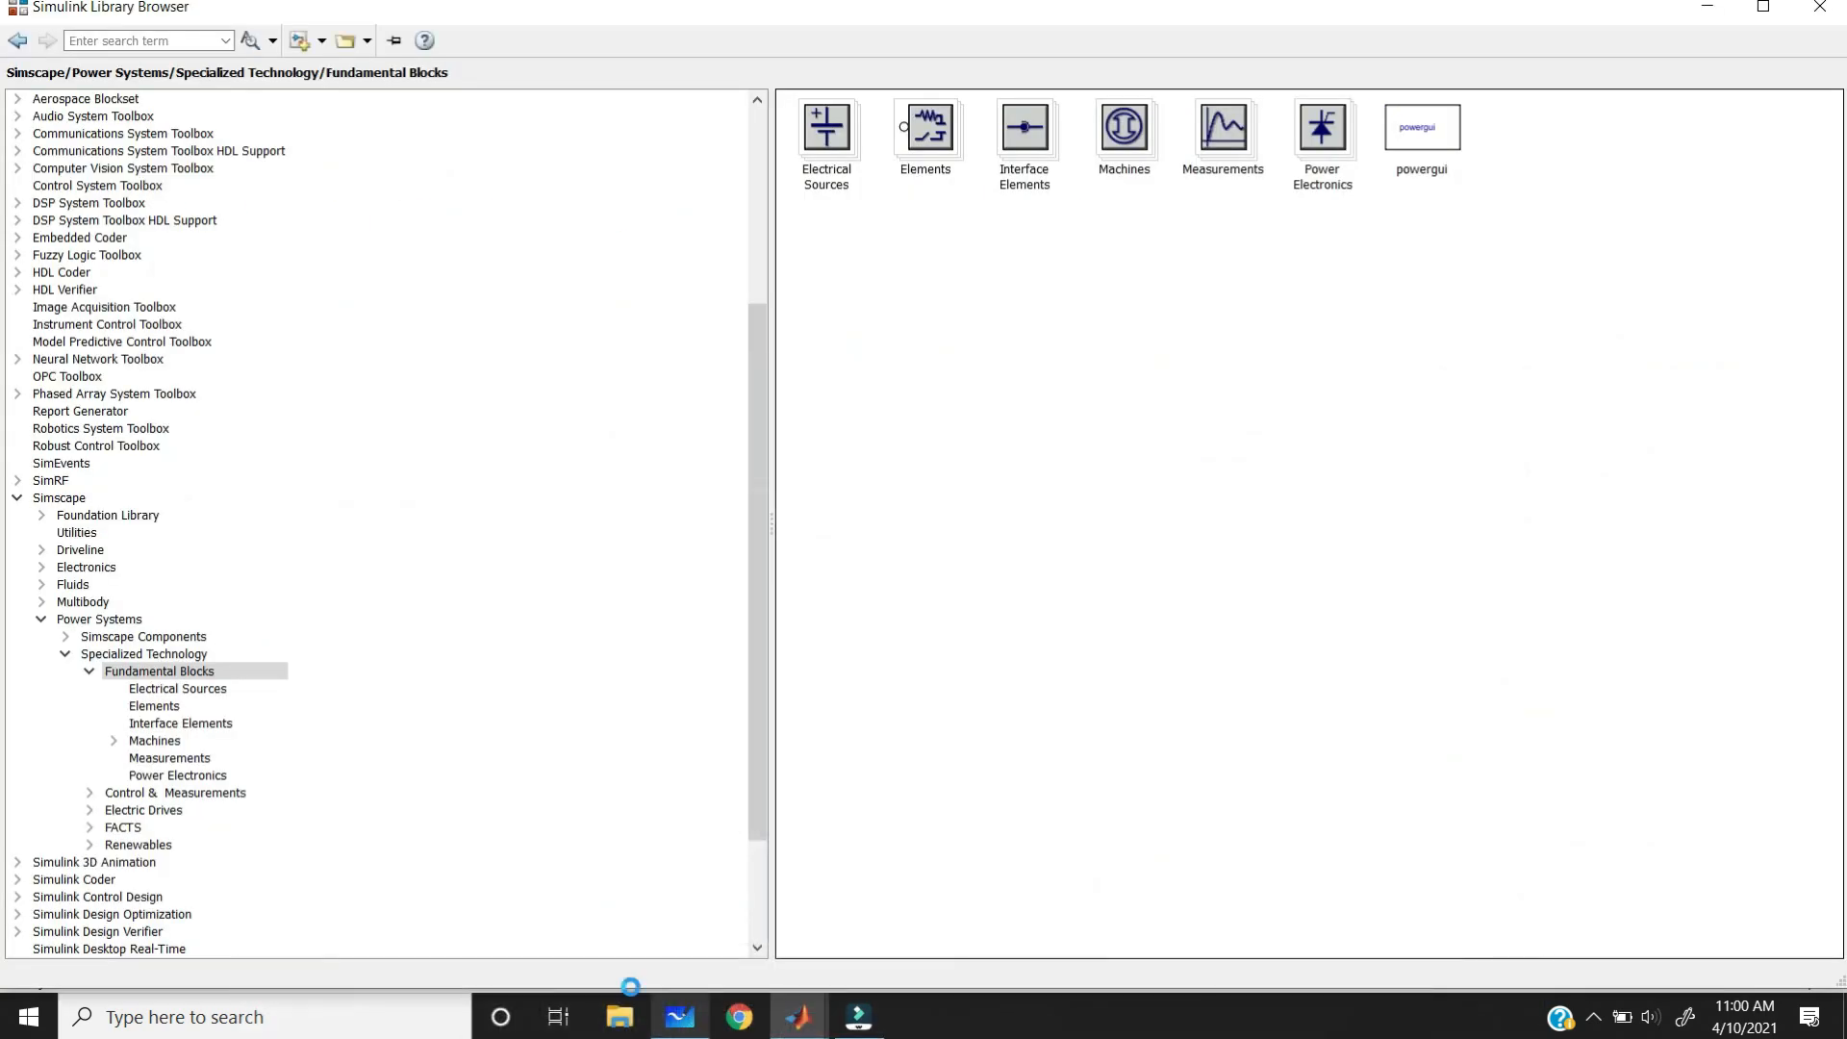
scroll(270, 350, up, 6)
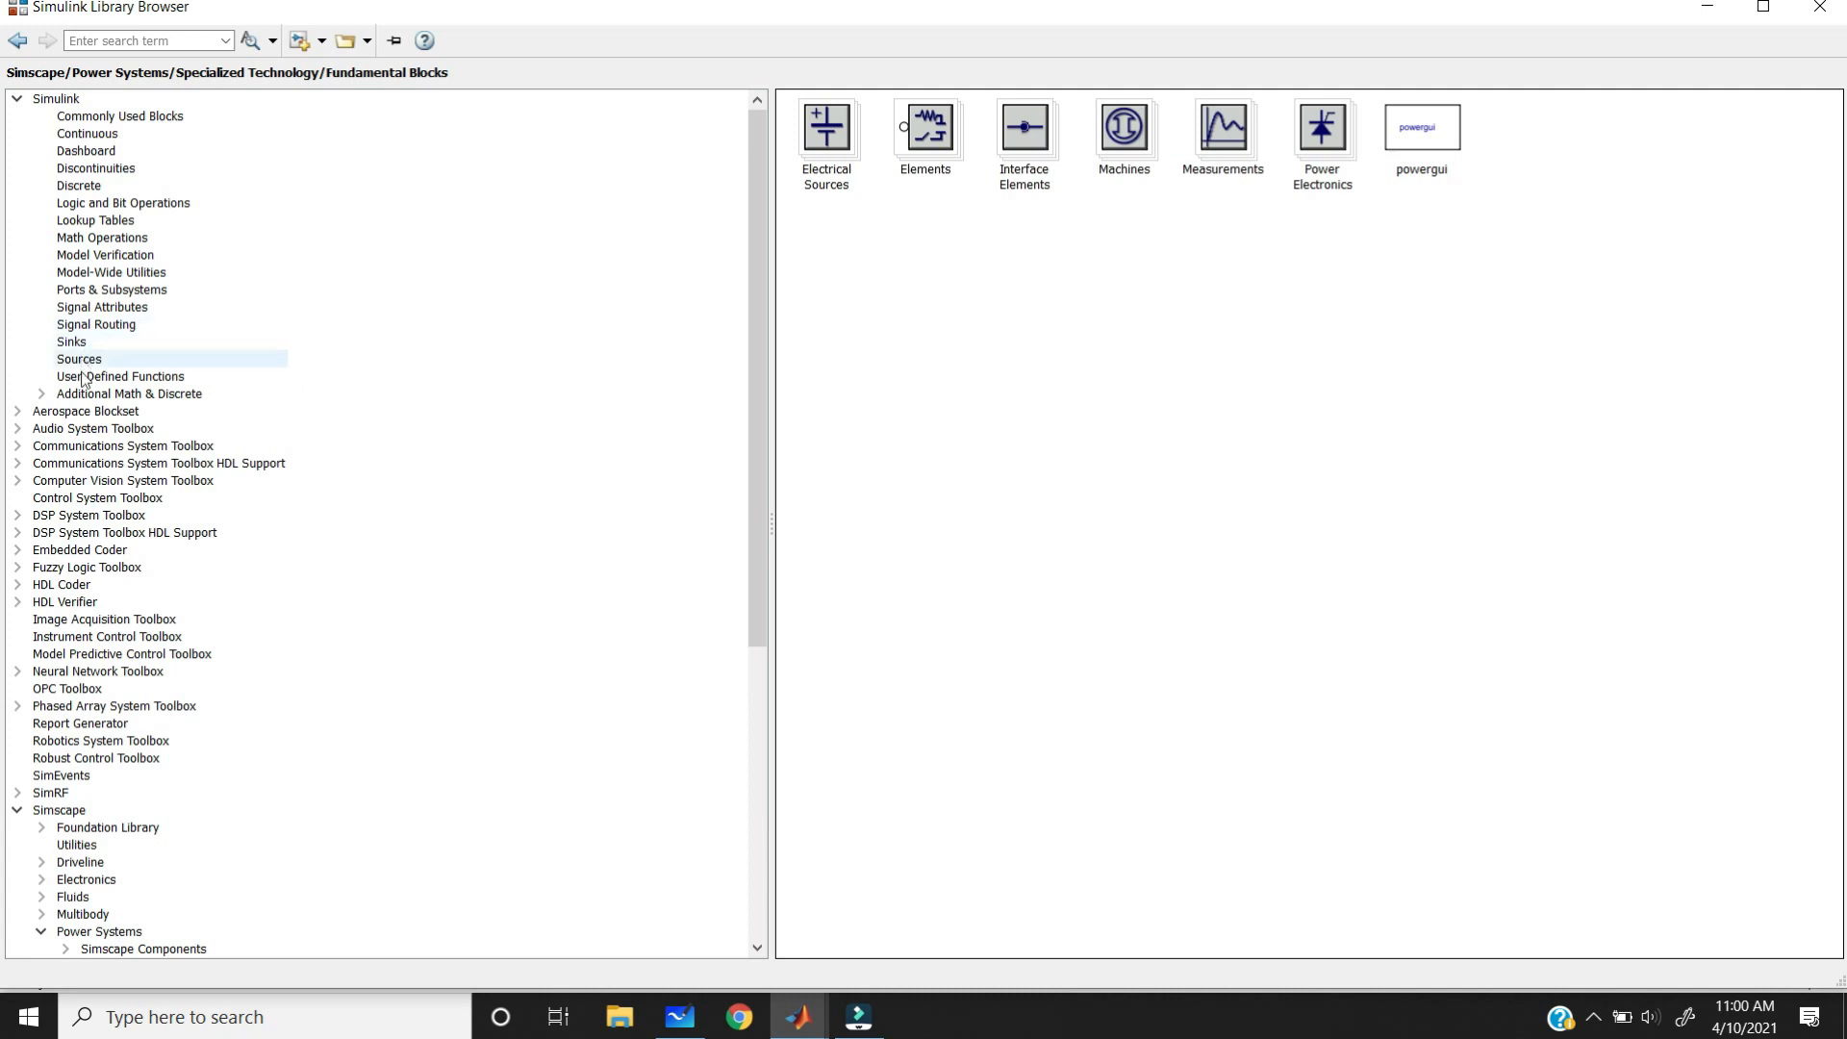
click(86, 361)
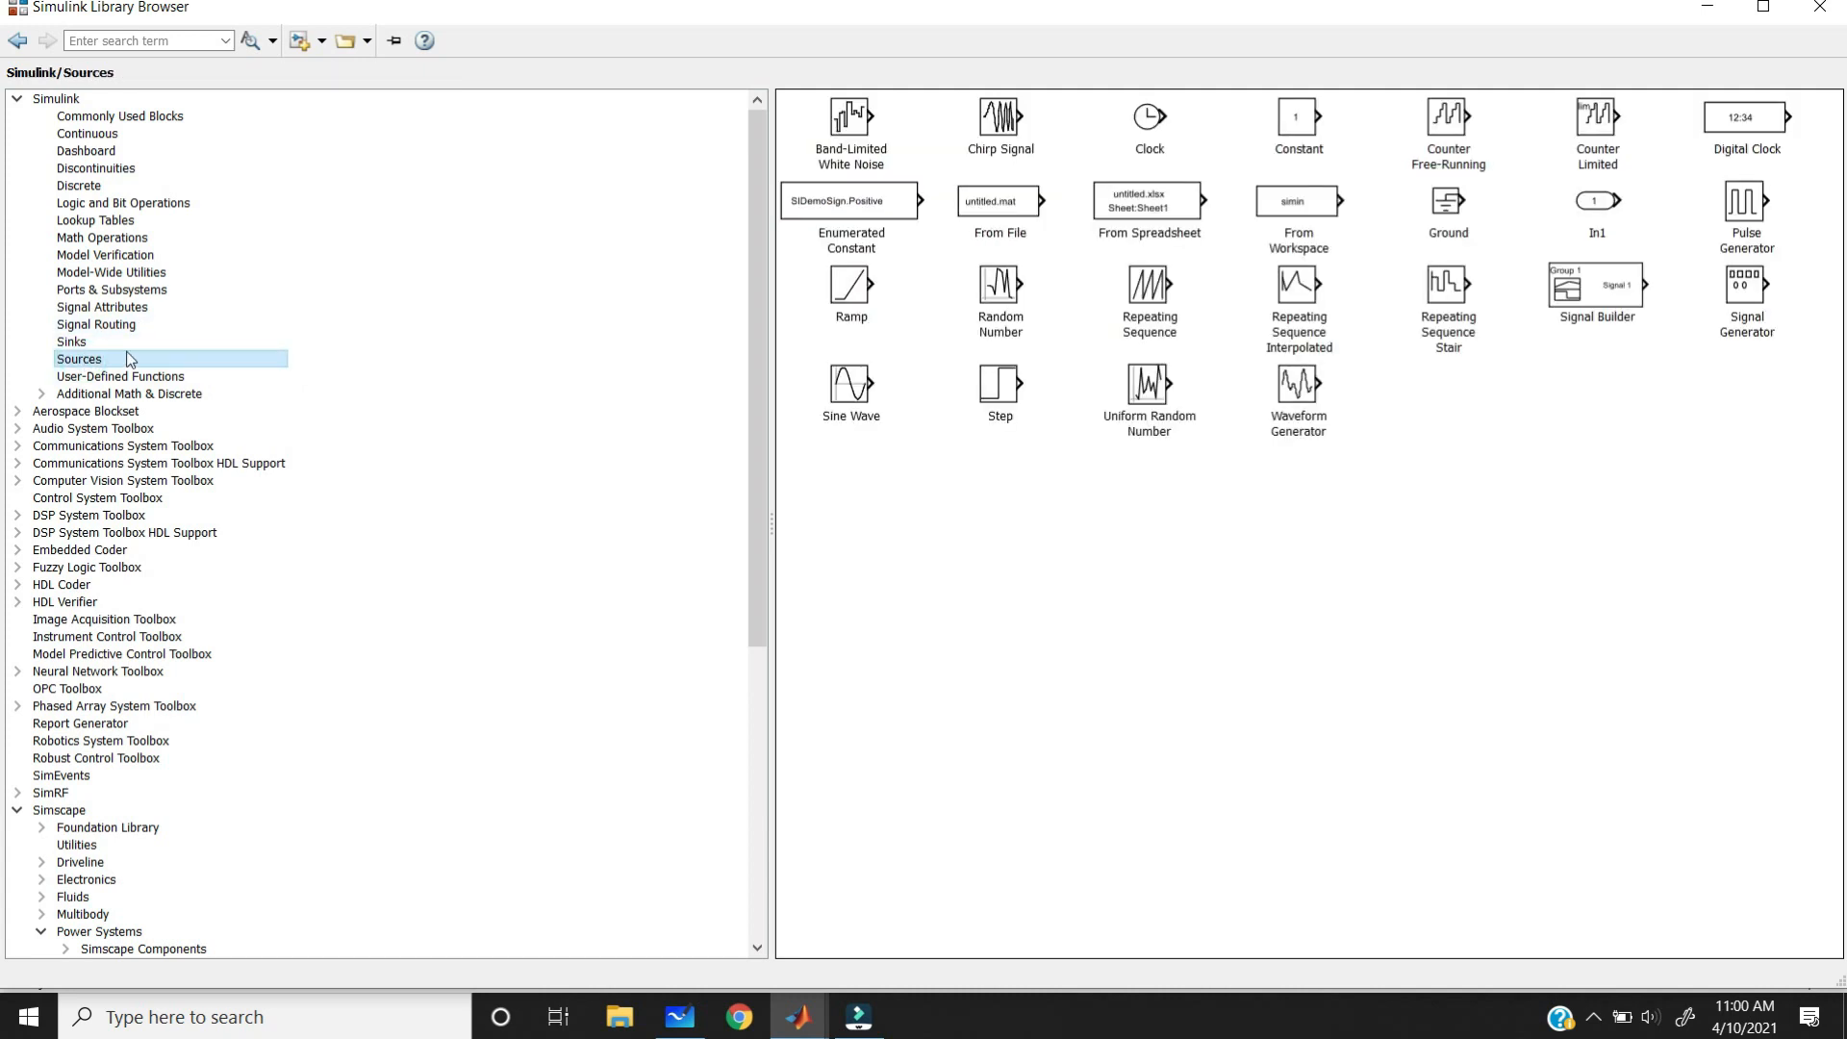
right_click(1741, 215)
click(1763, 221)
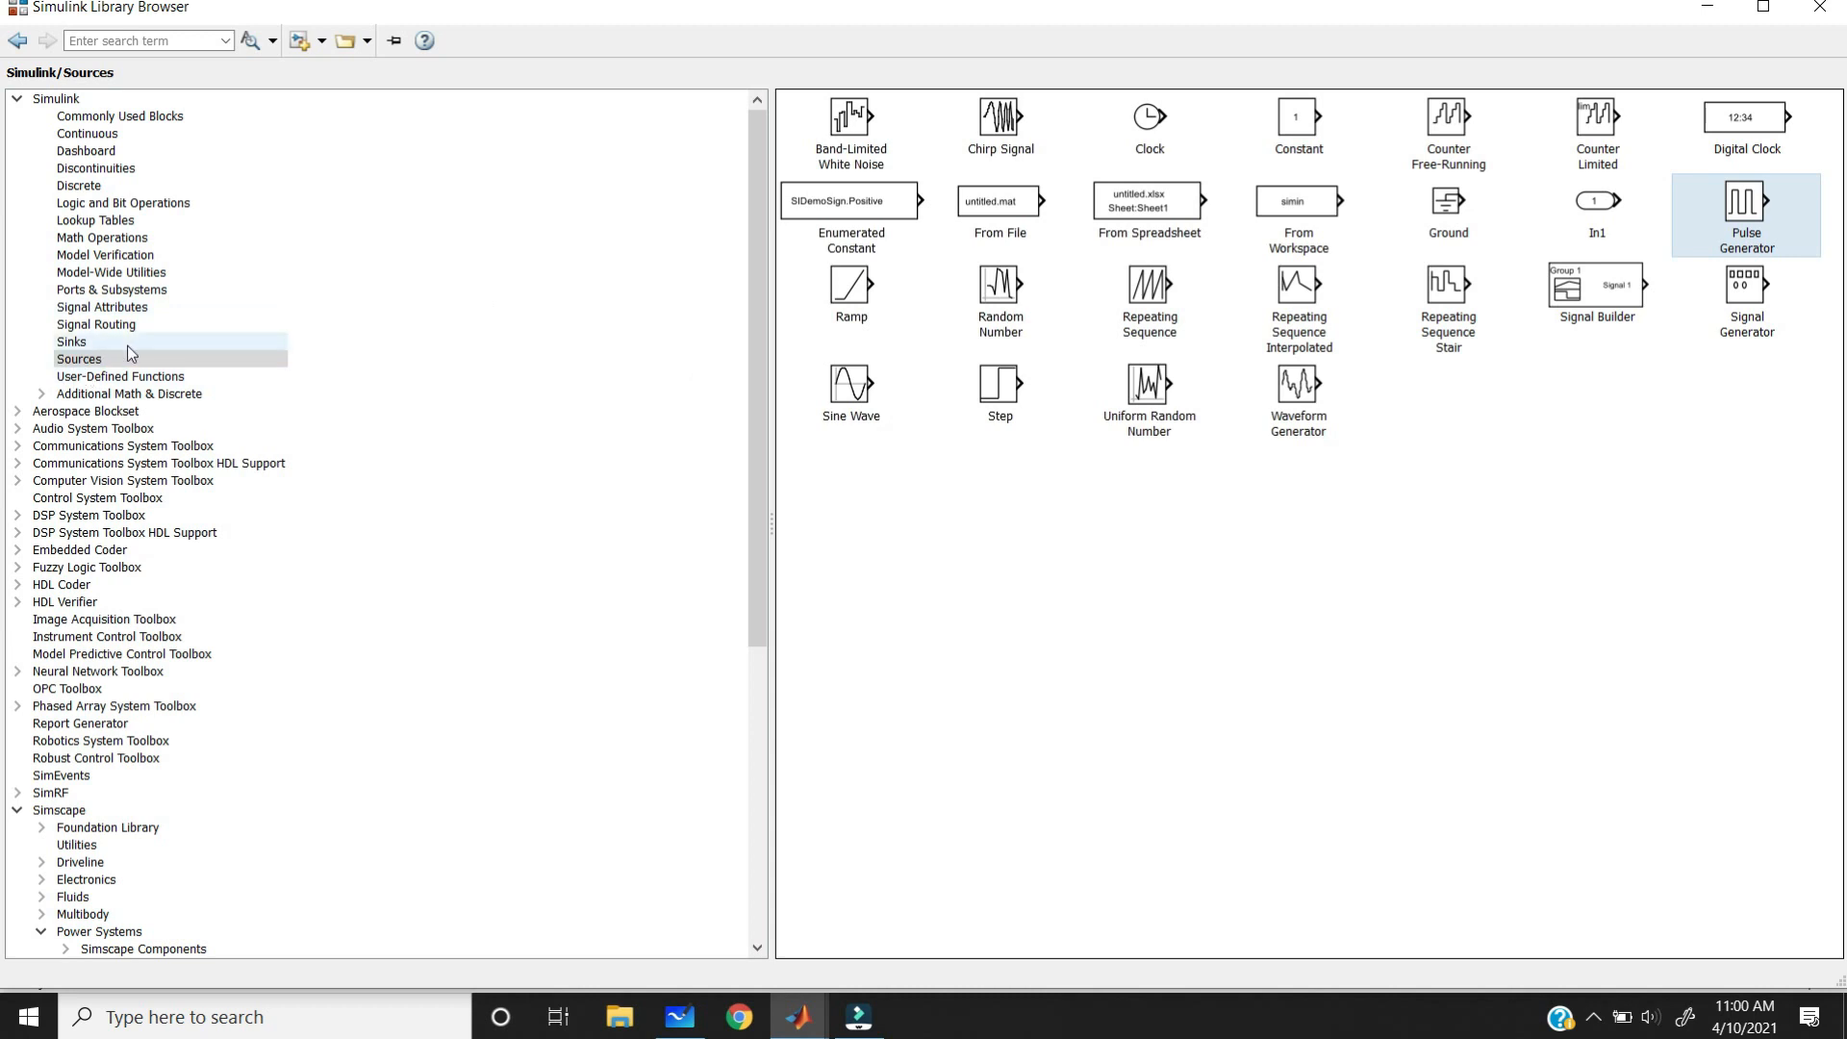
- Add a Logical Operator block to the model from the Logic and Bit Operations library
click(138, 205)
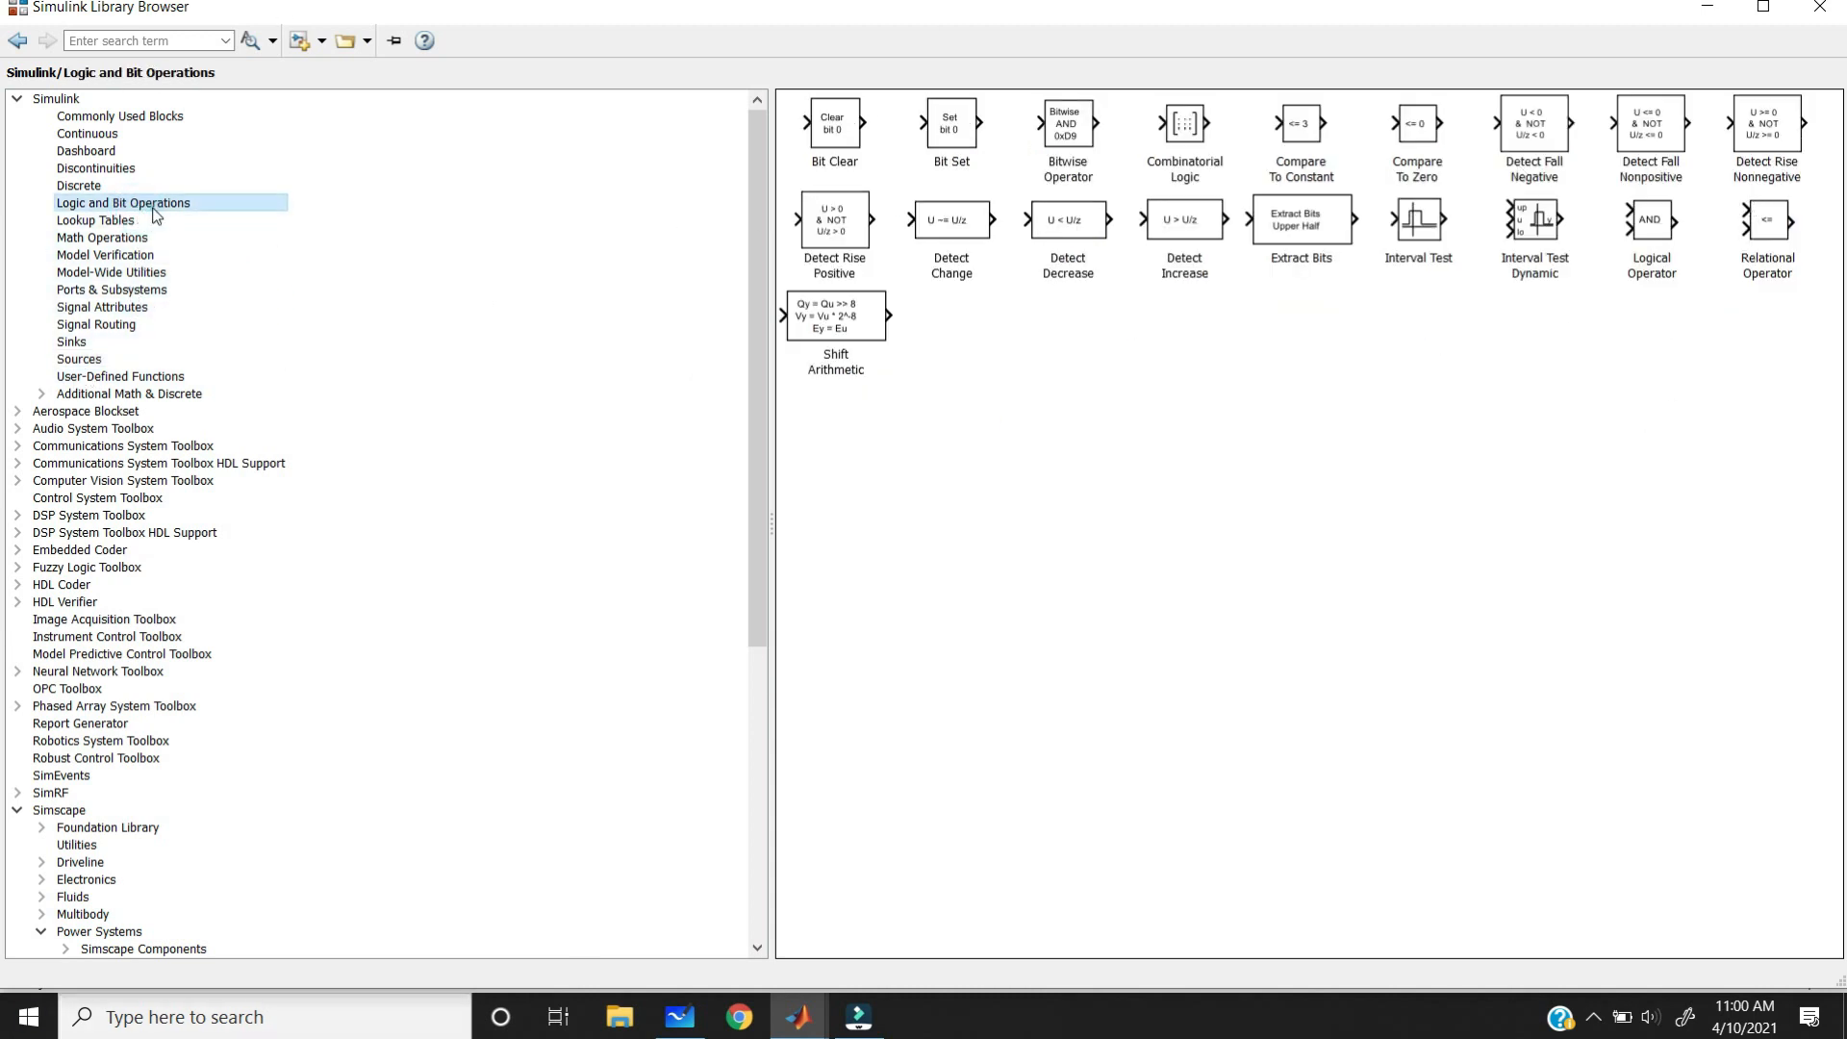
click(1647, 239)
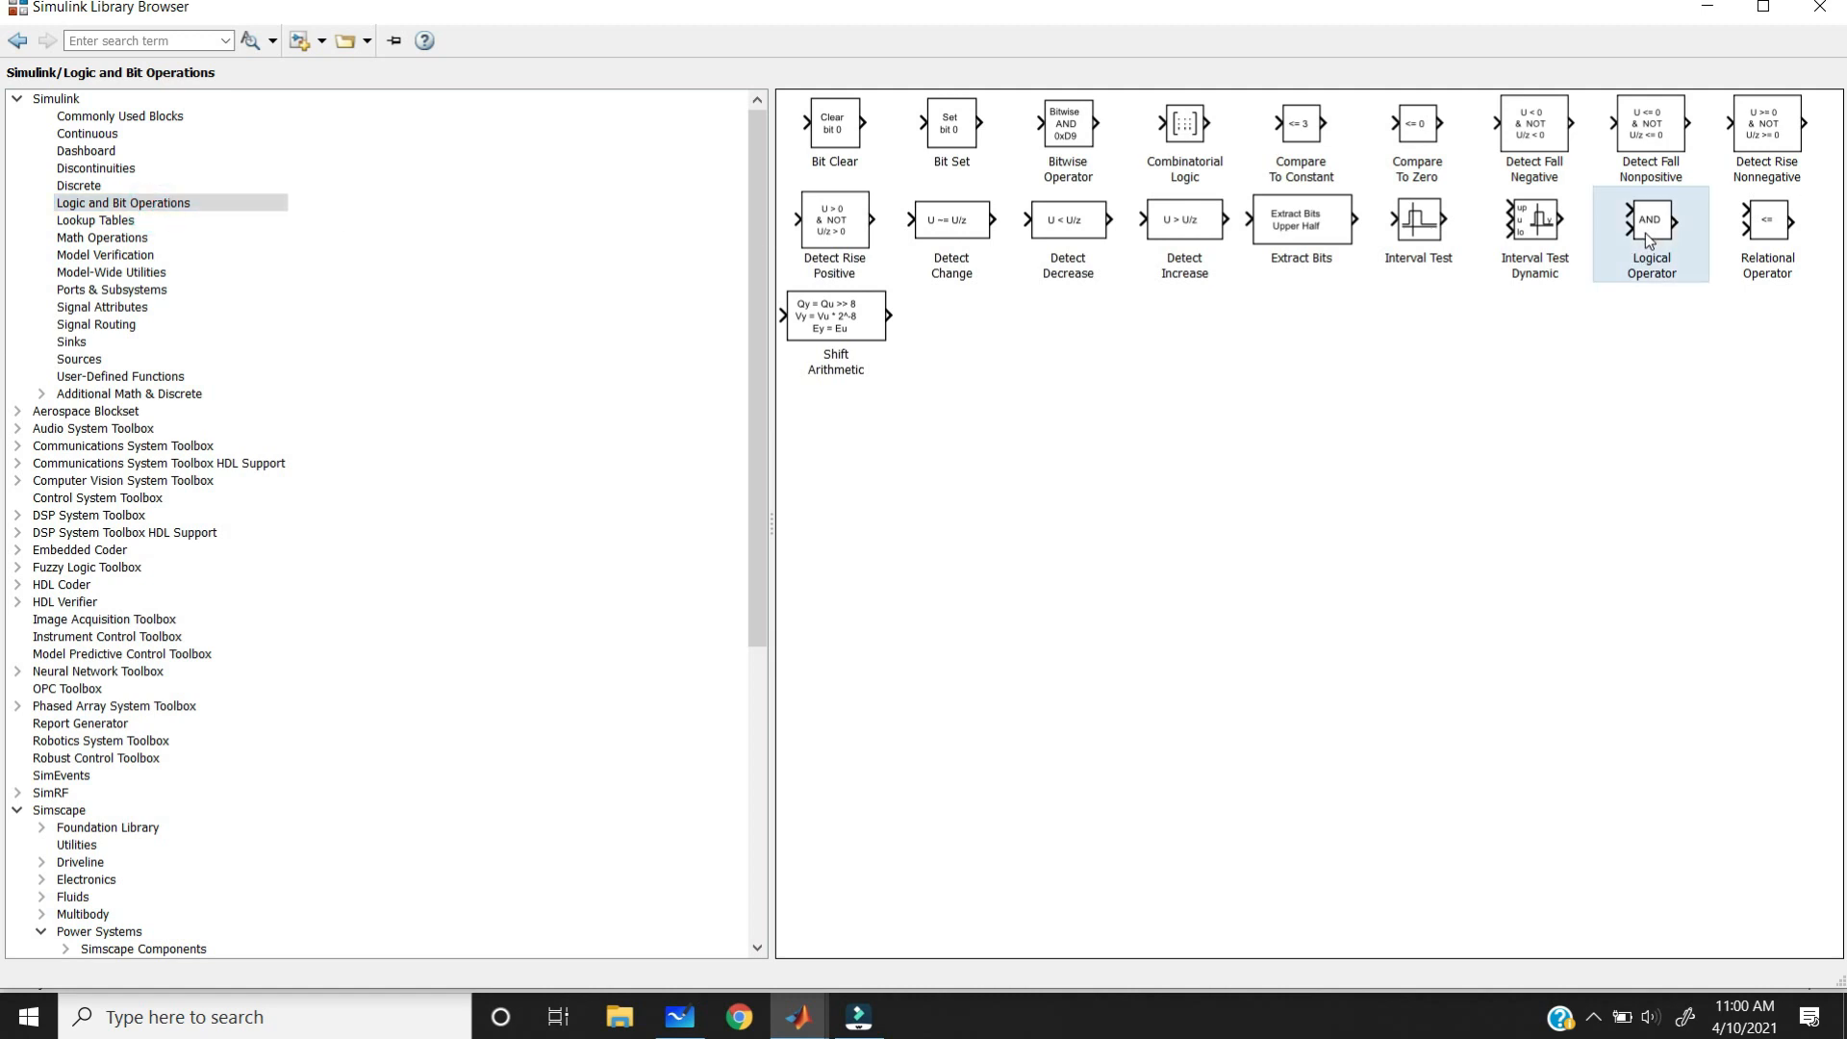
click(1494, 406)
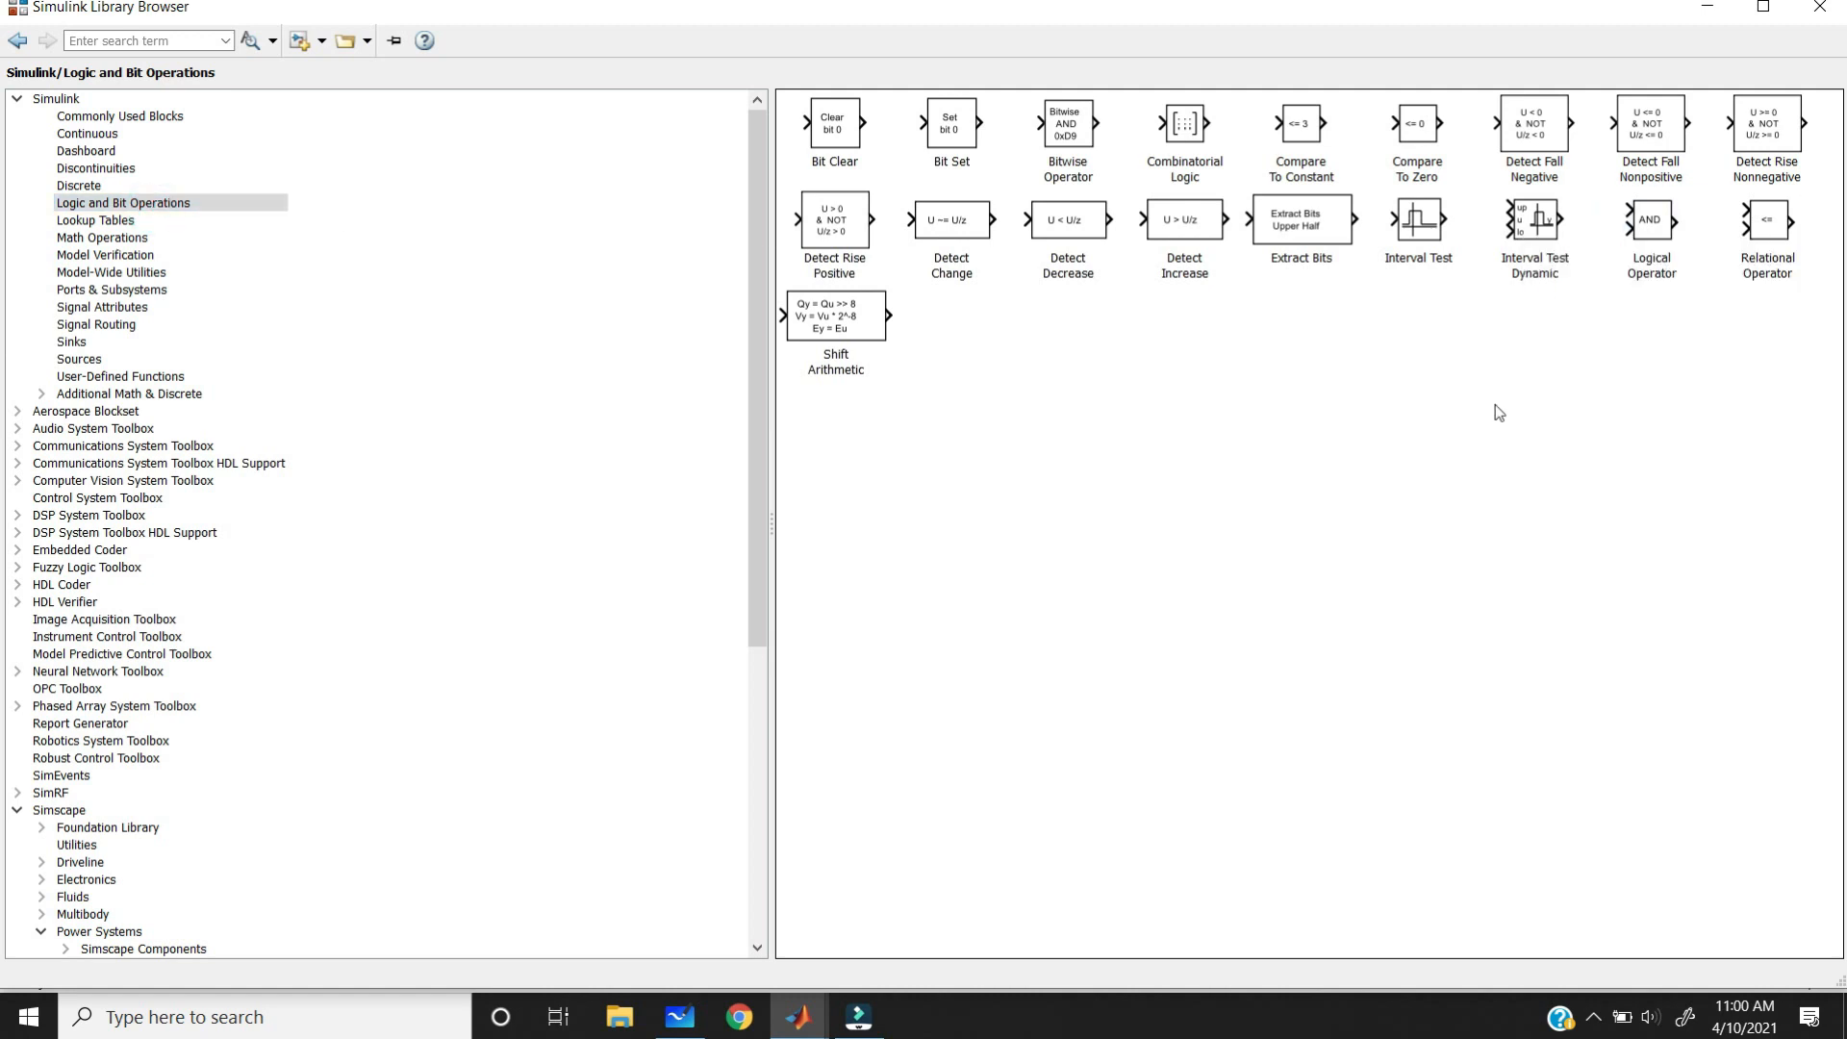
- Return to the model and spread out the overlapping Scope, Series RLC Branch, DC Voltage Source, Voltage Measurement and powergui blocks
click(1706, 9)
drag(943, 565, 945, 429)
drag(941, 566, 1145, 702)
drag(945, 567, 550, 534)
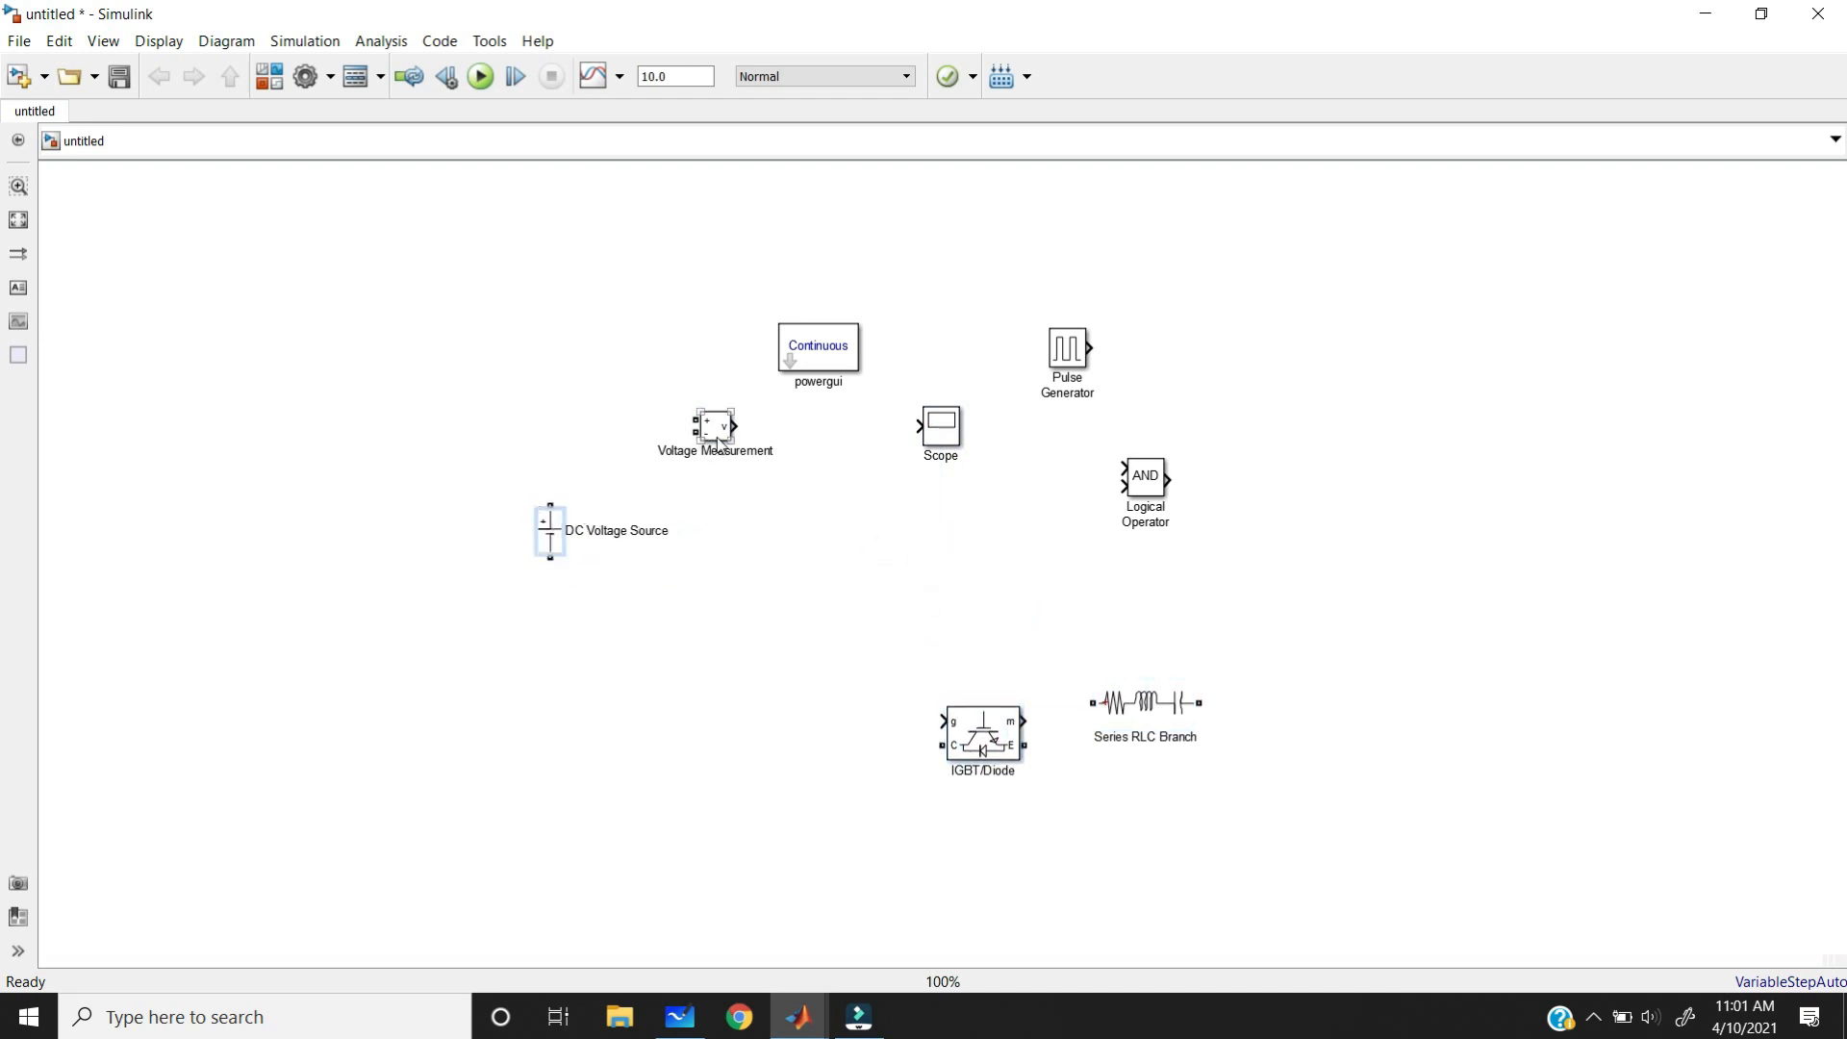
drag(712, 430, 381, 274)
drag(851, 361, 803, 247)
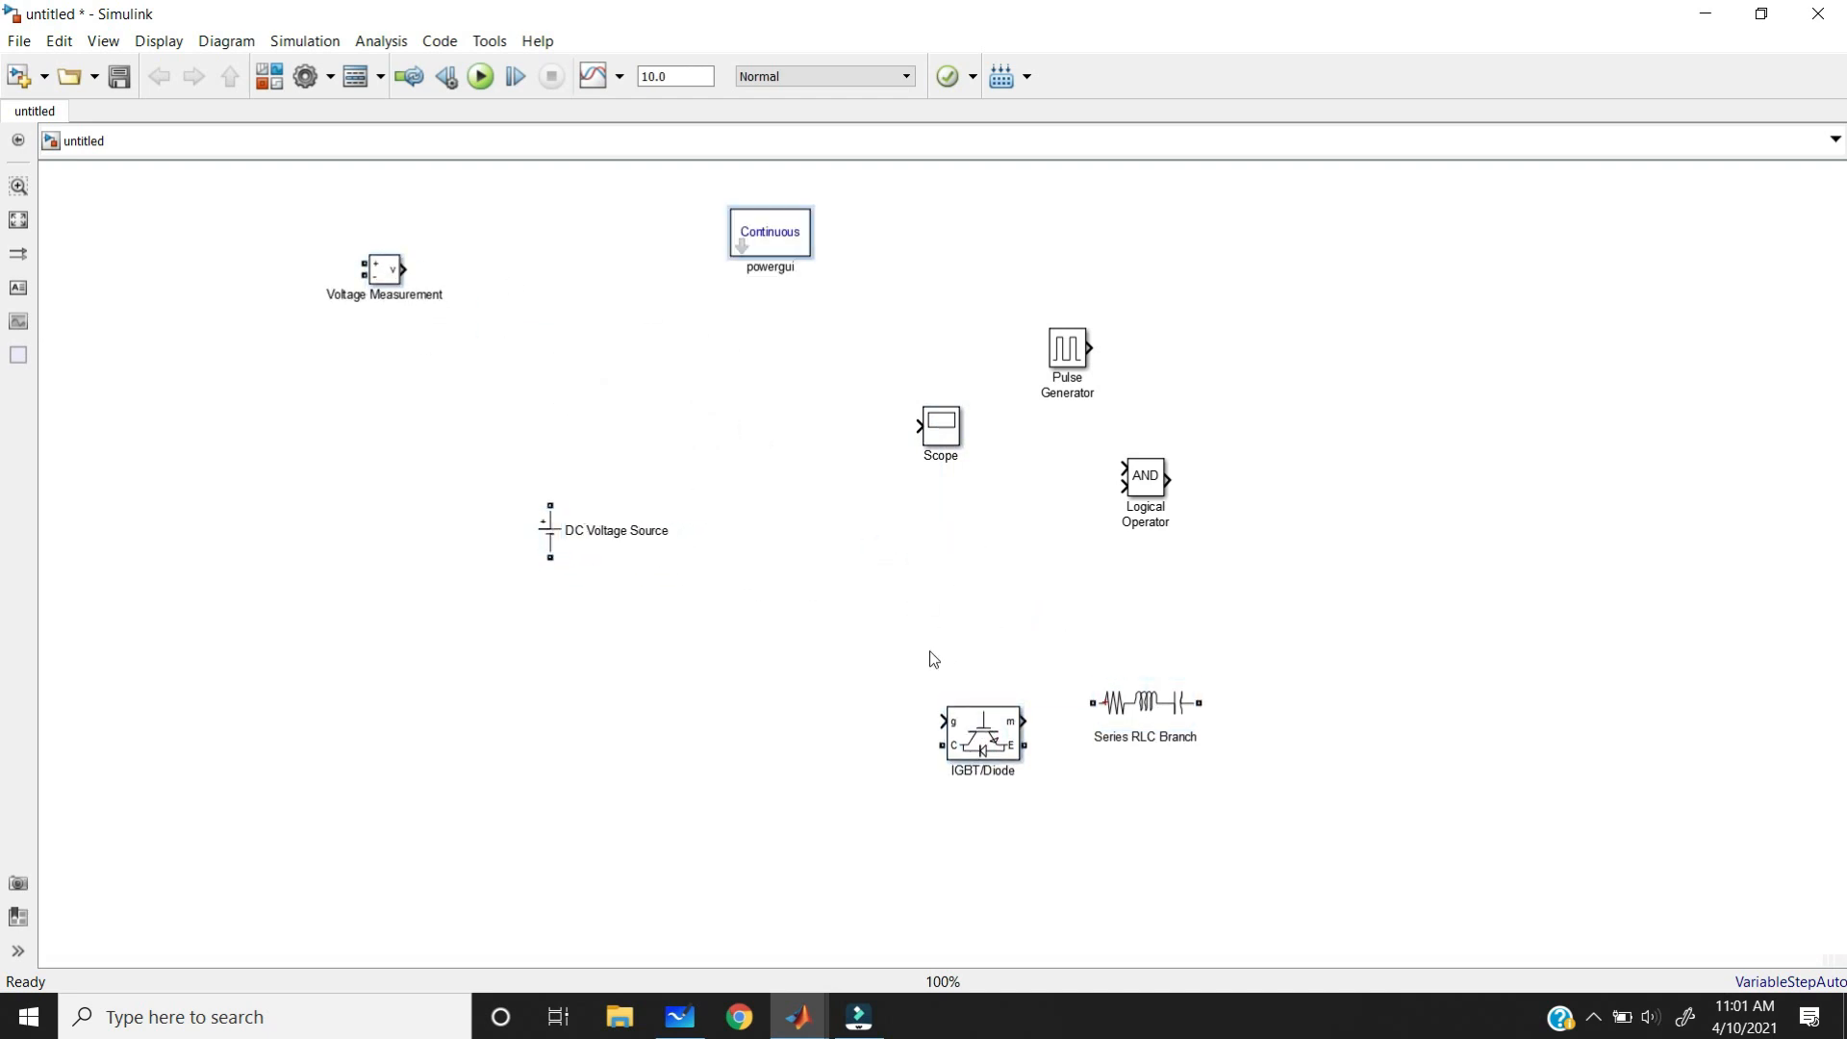
- Place the IGBT/Diode block beside the DC Voltage Source and rotate it 90 degrees so its collector faces up
click(980, 735)
drag(980, 735, 728, 471)
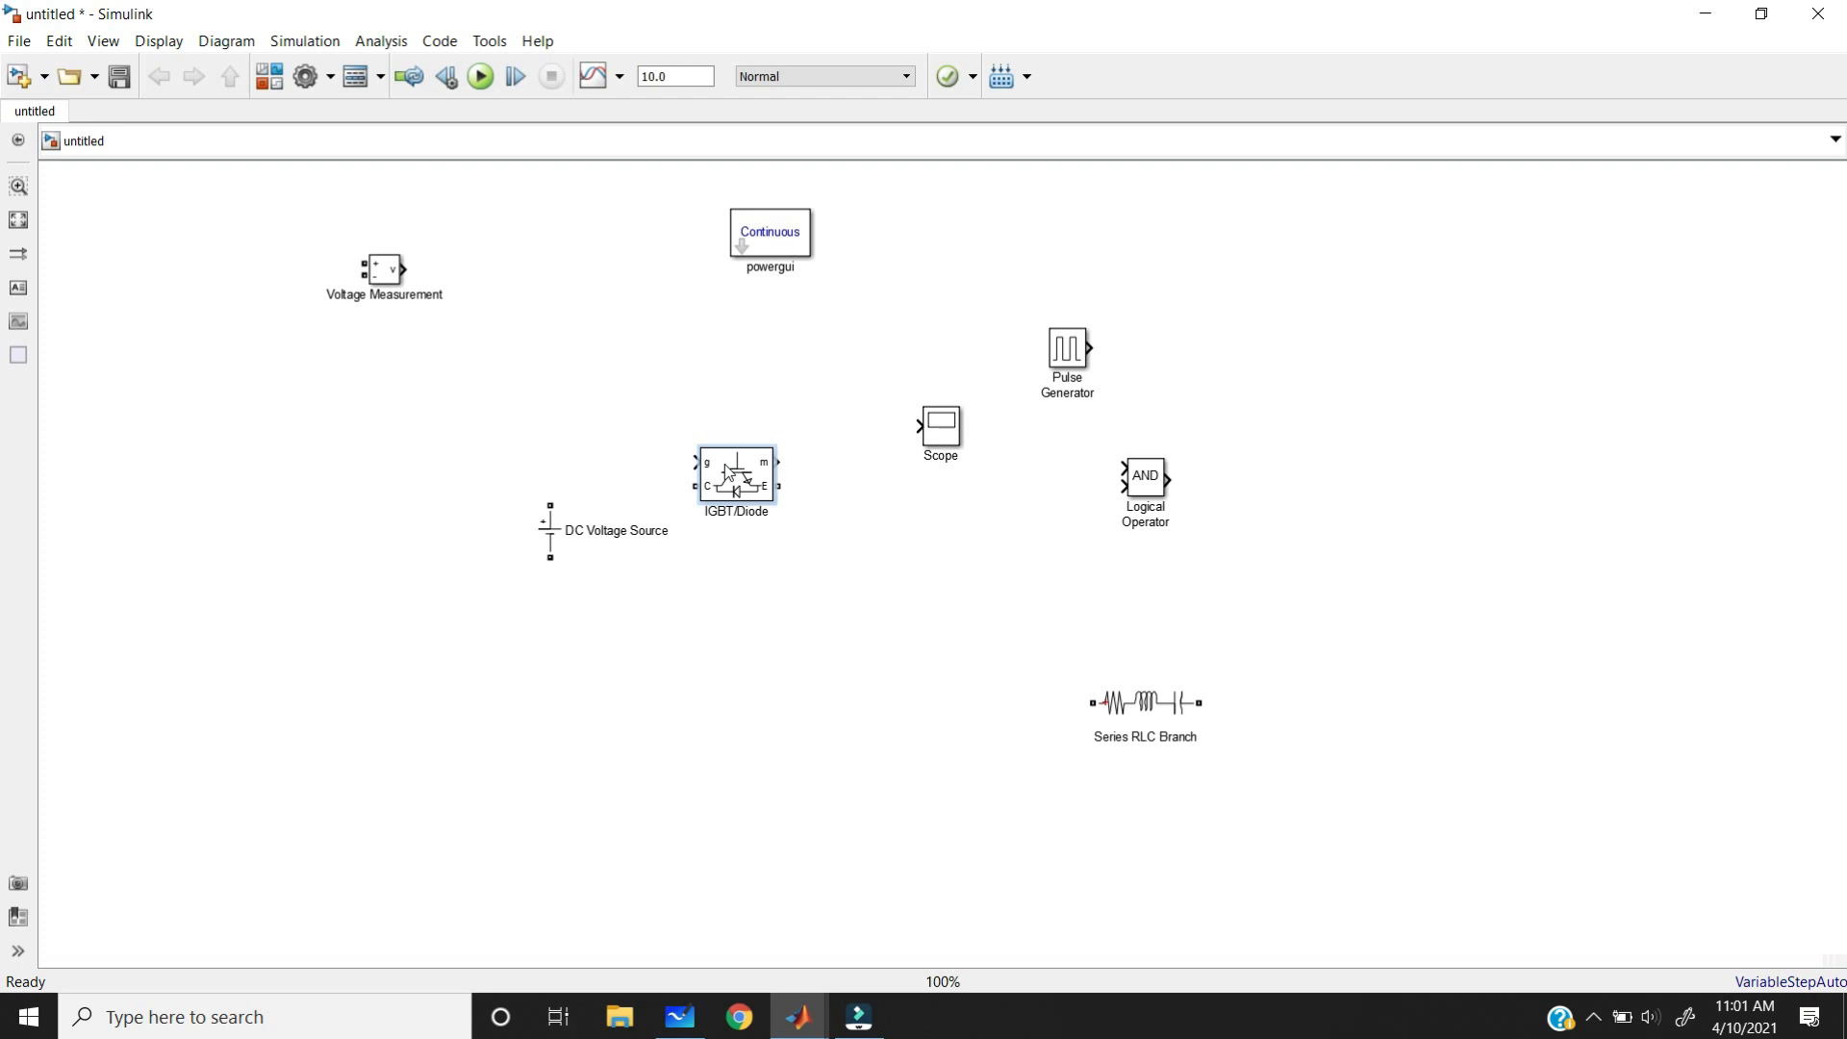
key(ctrl+r)
- Duplicate the IGBT/Diode block into a two-by-two bridge arrangement and connect IGBT/Diode1's emitter to IGBT/Diode3's collector
scroll(725, 567, up, 2)
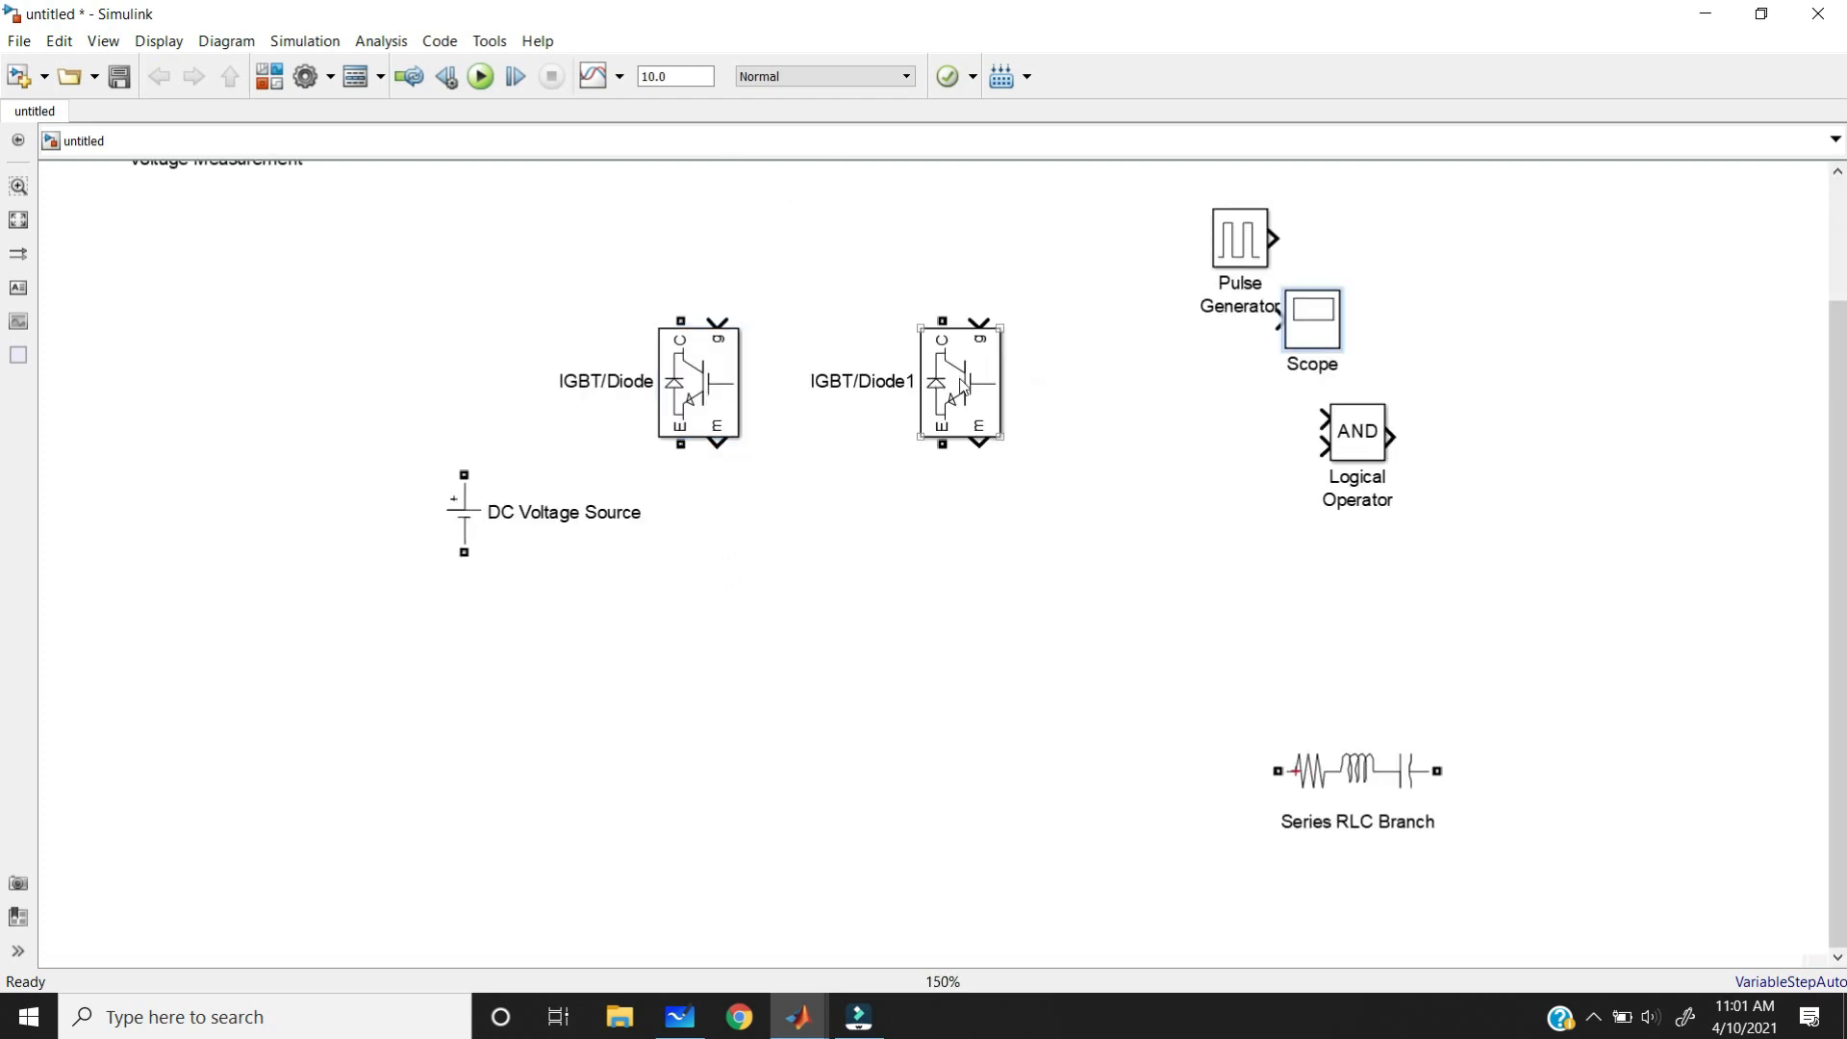
drag(959, 393, 956, 657)
click(944, 533)
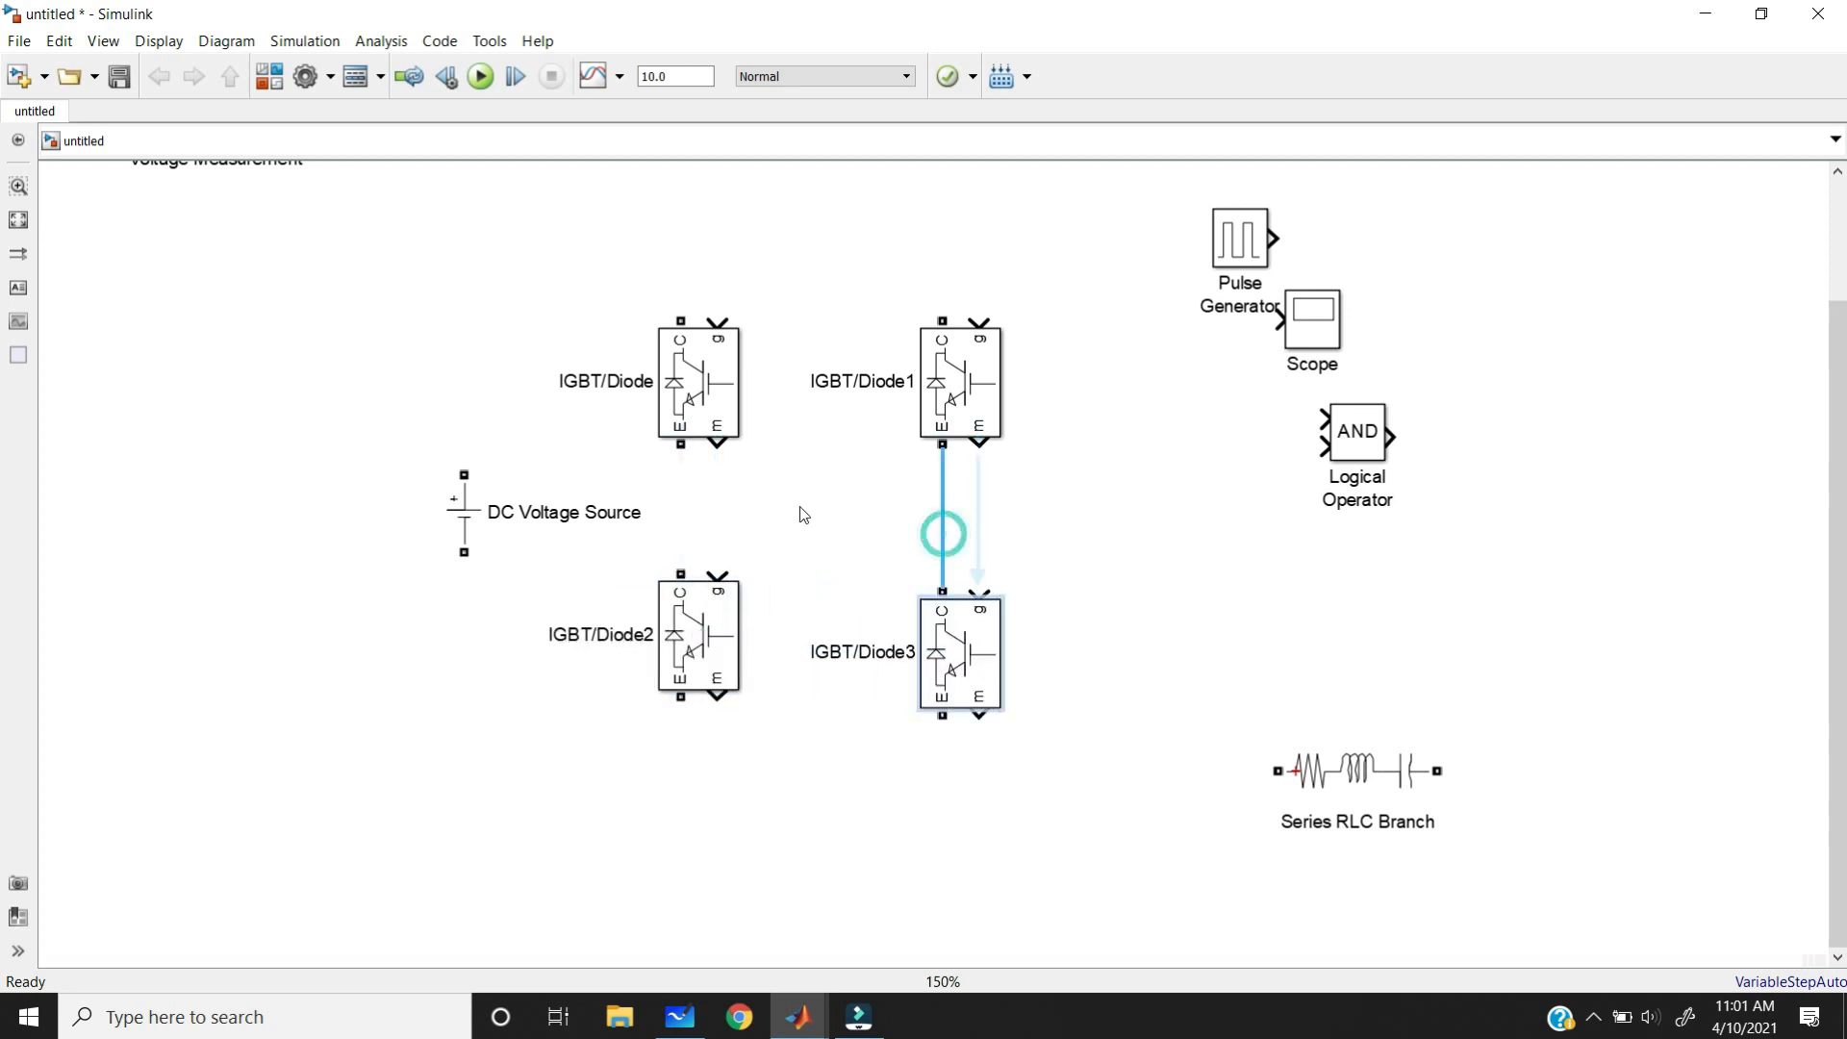
- Wire IGBT/Diode's emitter to IGBT/Diode2's collector and connect the DC Voltage Source across both legs of the bridge
drag(681, 446, 681, 575)
mouse_move(463, 474)
mouse_down()
mouse_move(664, 297)
mouse_move(681, 322)
mouse_up()
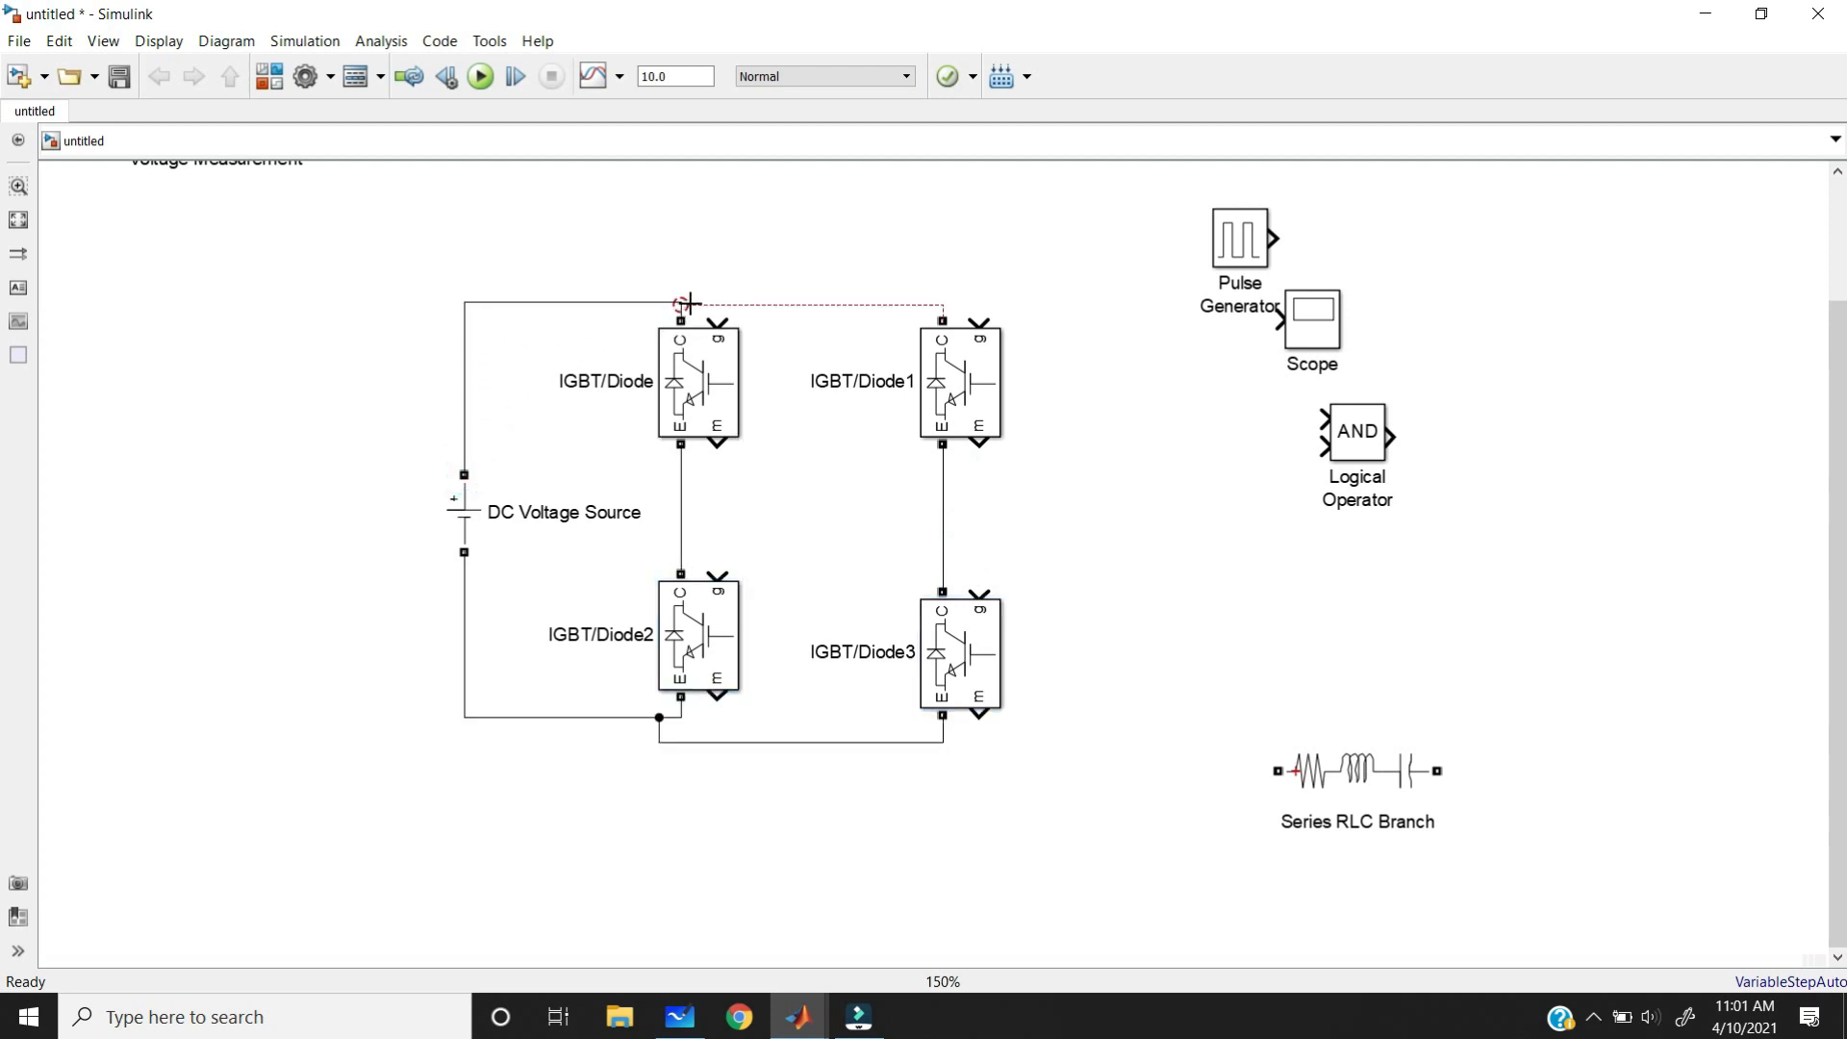
drag(687, 302, 681, 302)
- Set the Series RLC Branch to branch type R and connect it as the load between the midpoints of the two bridge legs
drag(1340, 712, 1224, 510)
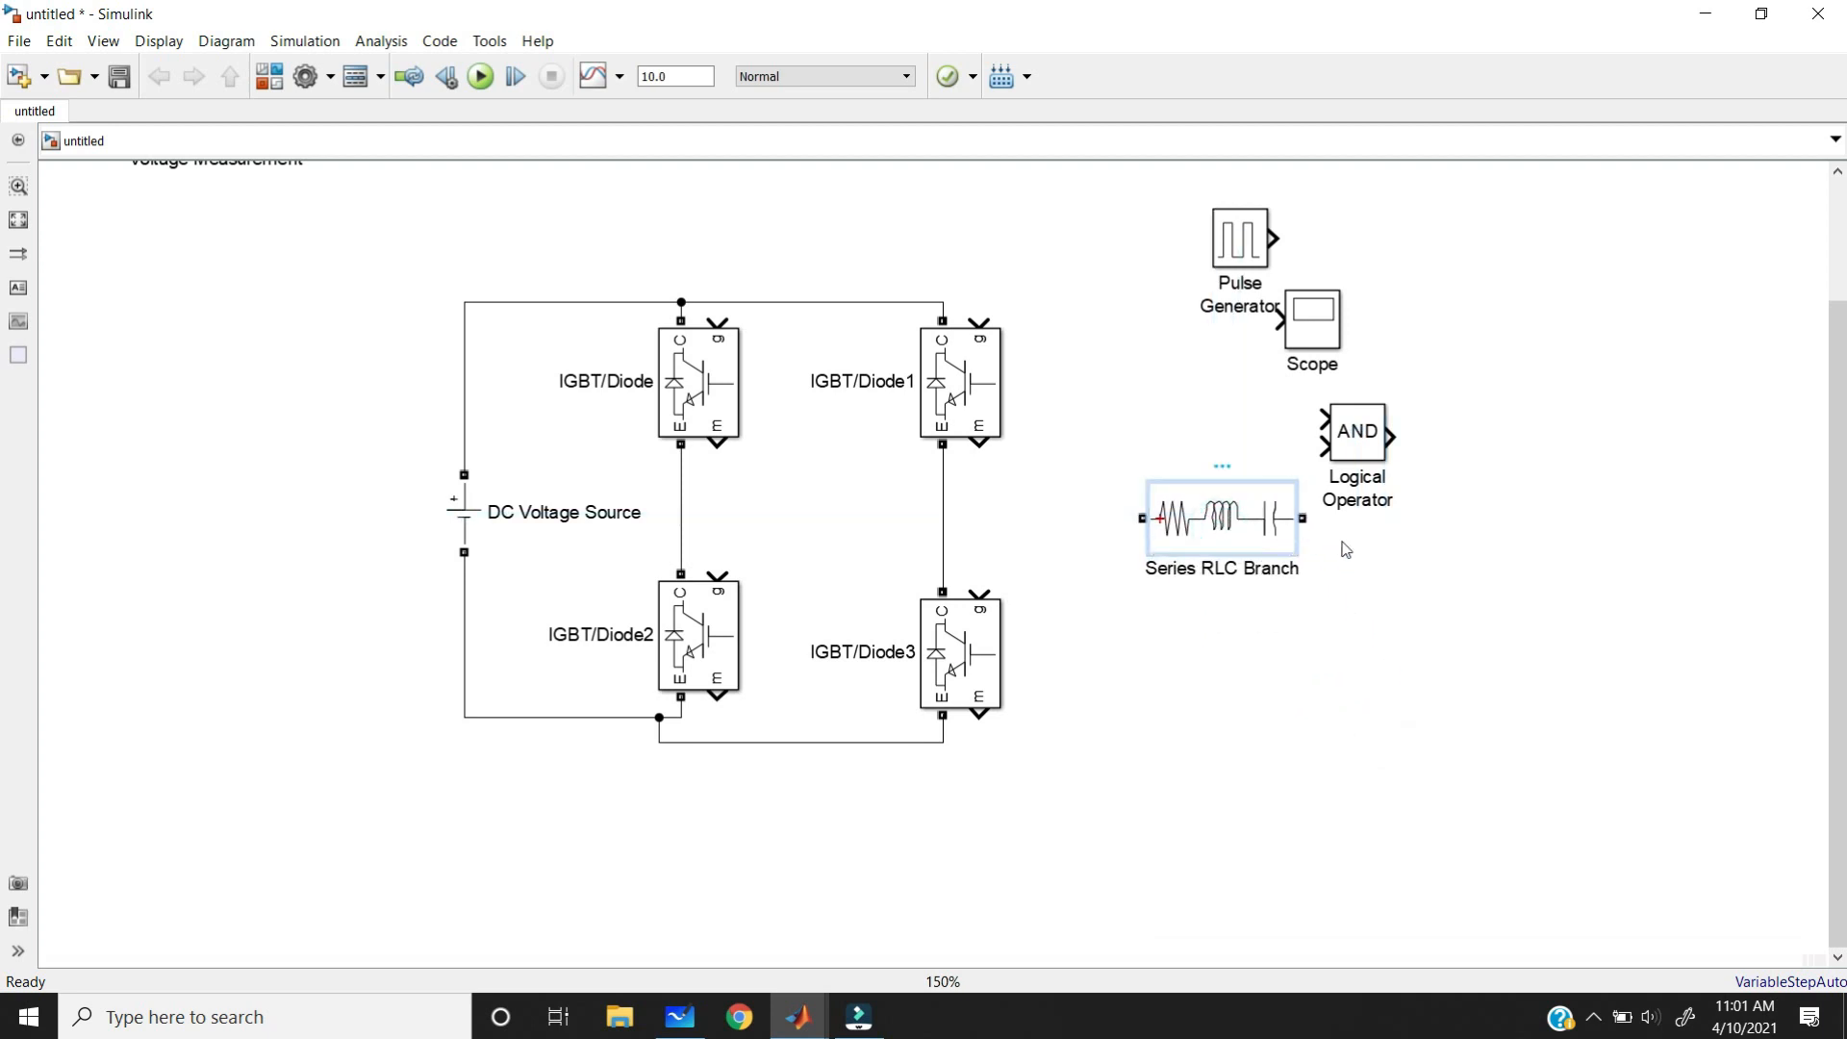
double_click(1210, 519)
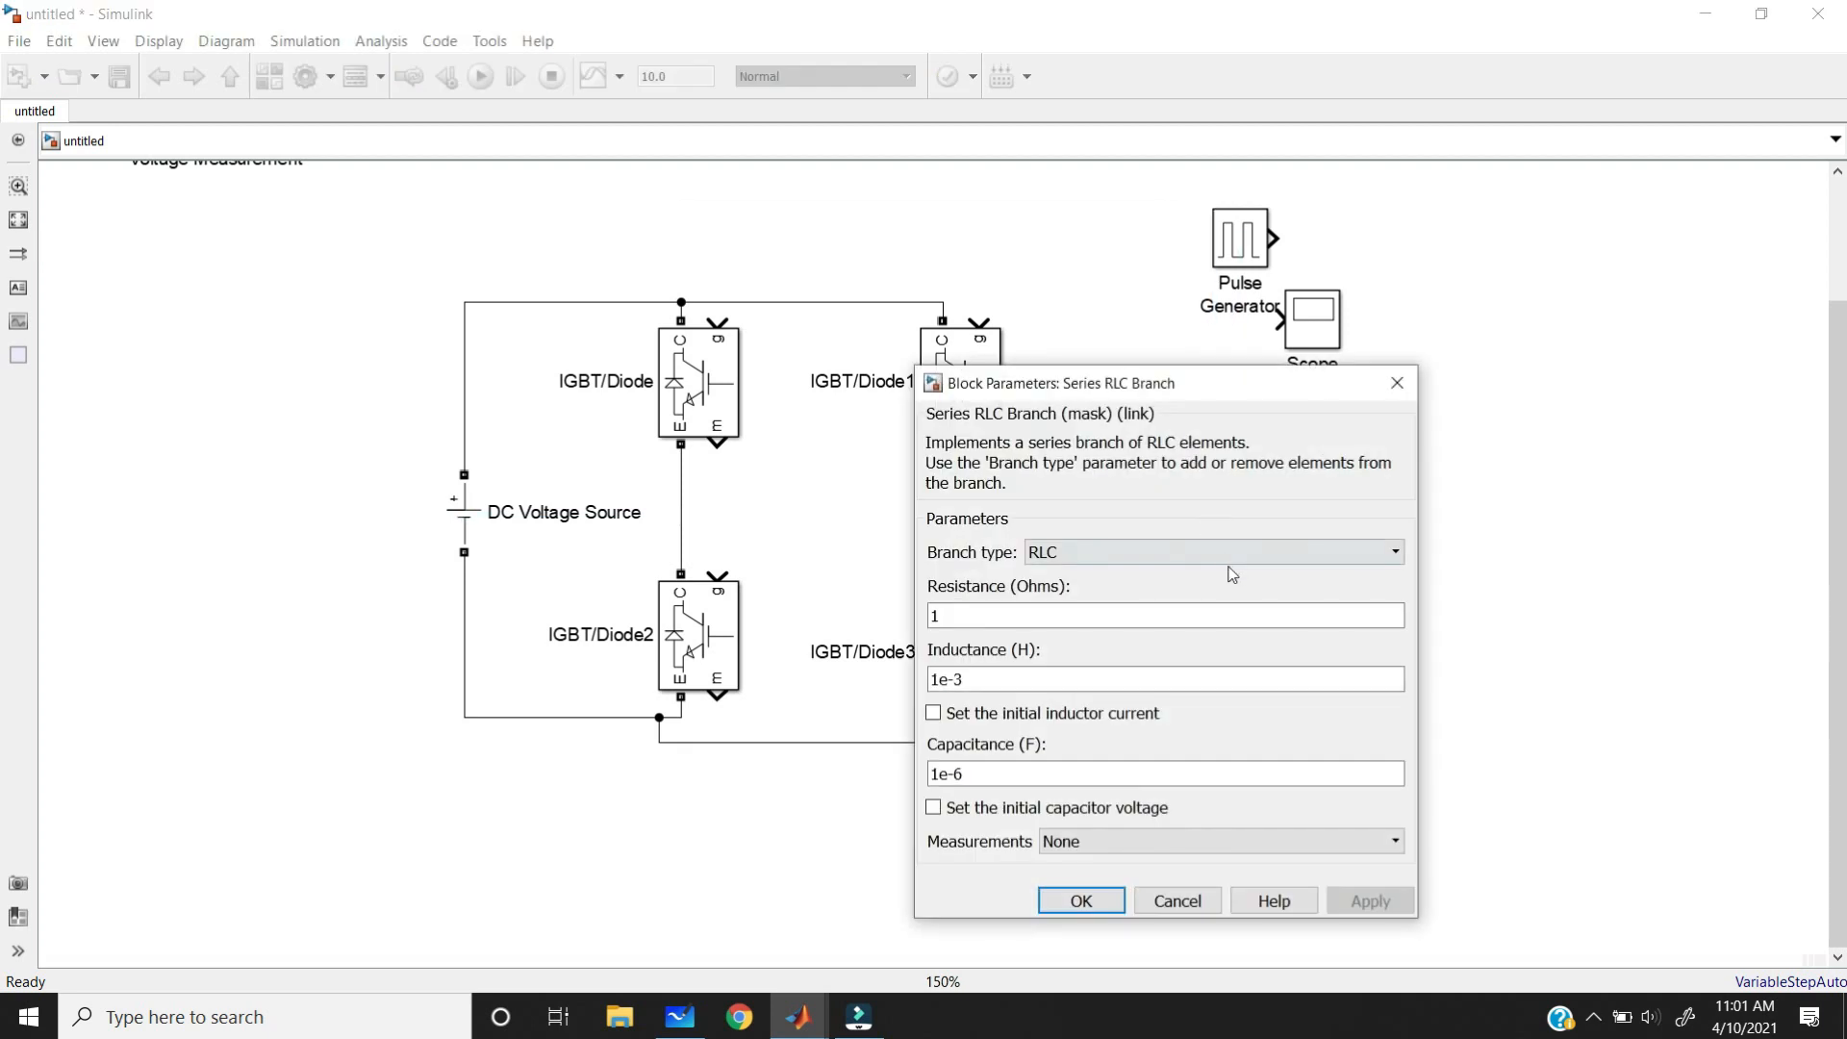
click(1222, 551)
click(1217, 597)
click(1094, 711)
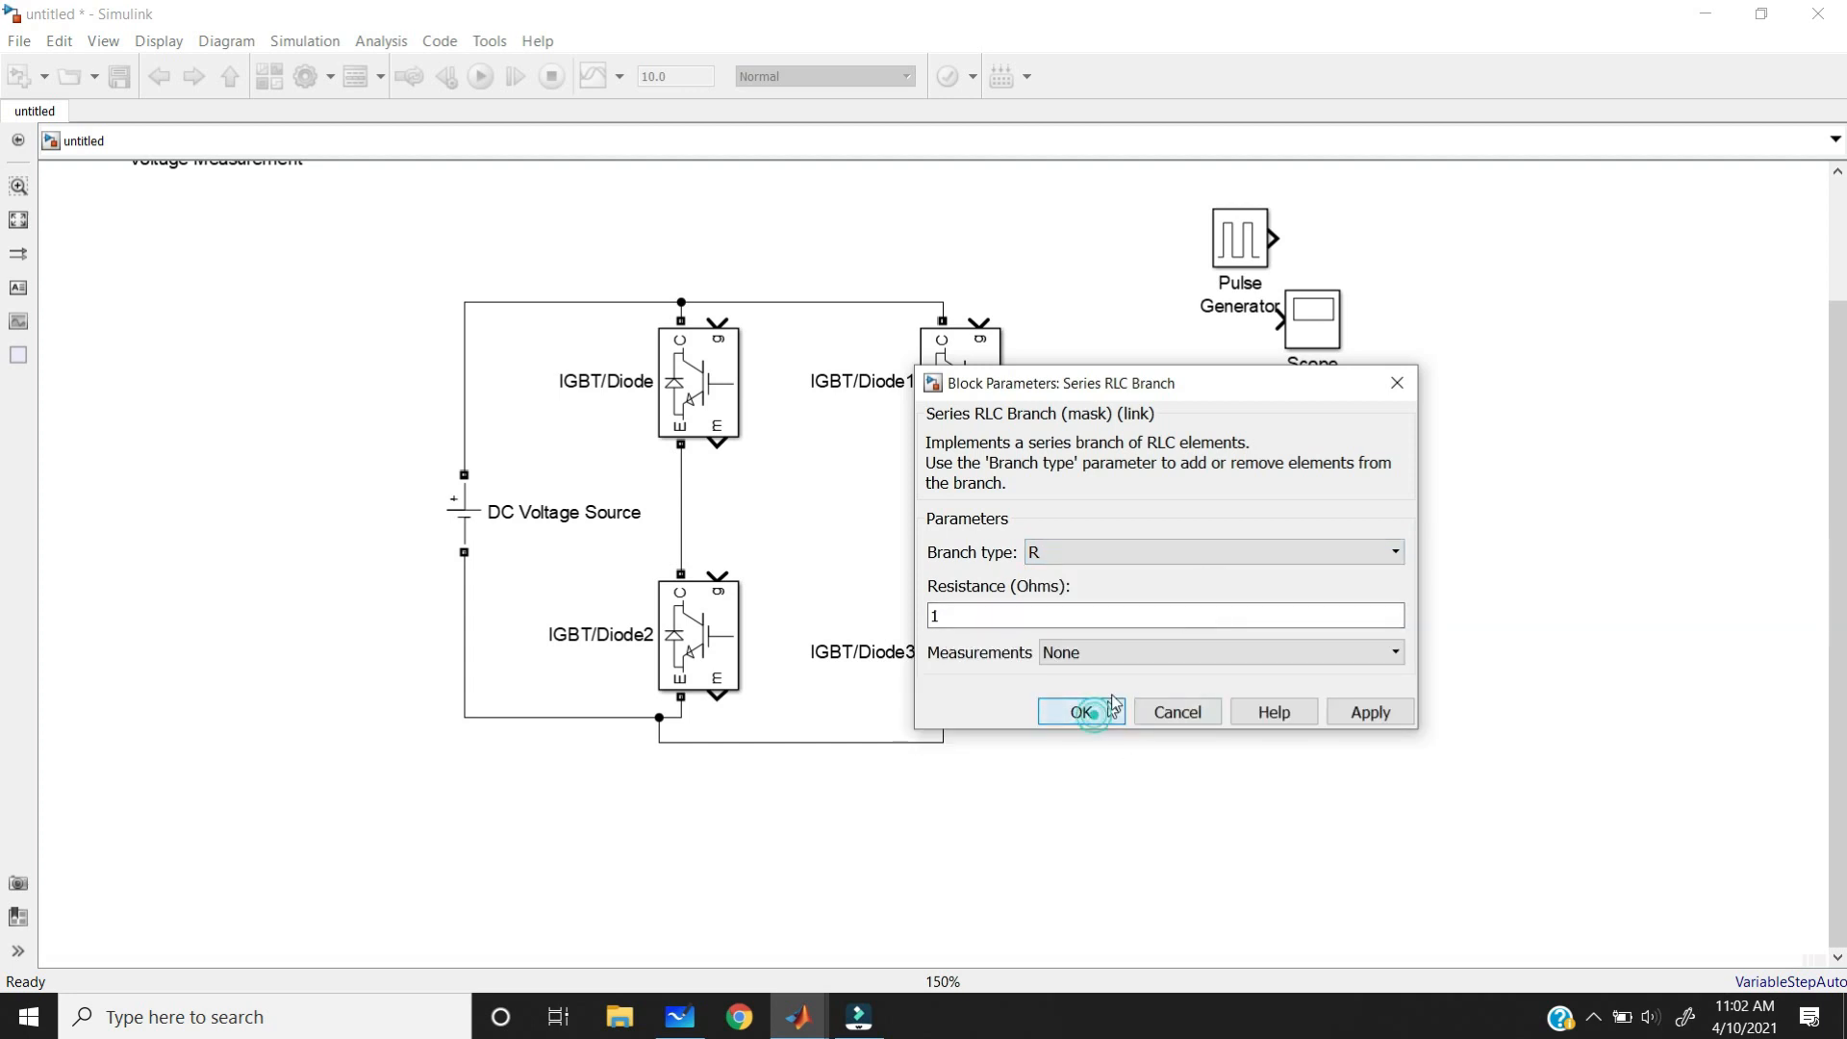
drag(1142, 519, 681, 501)
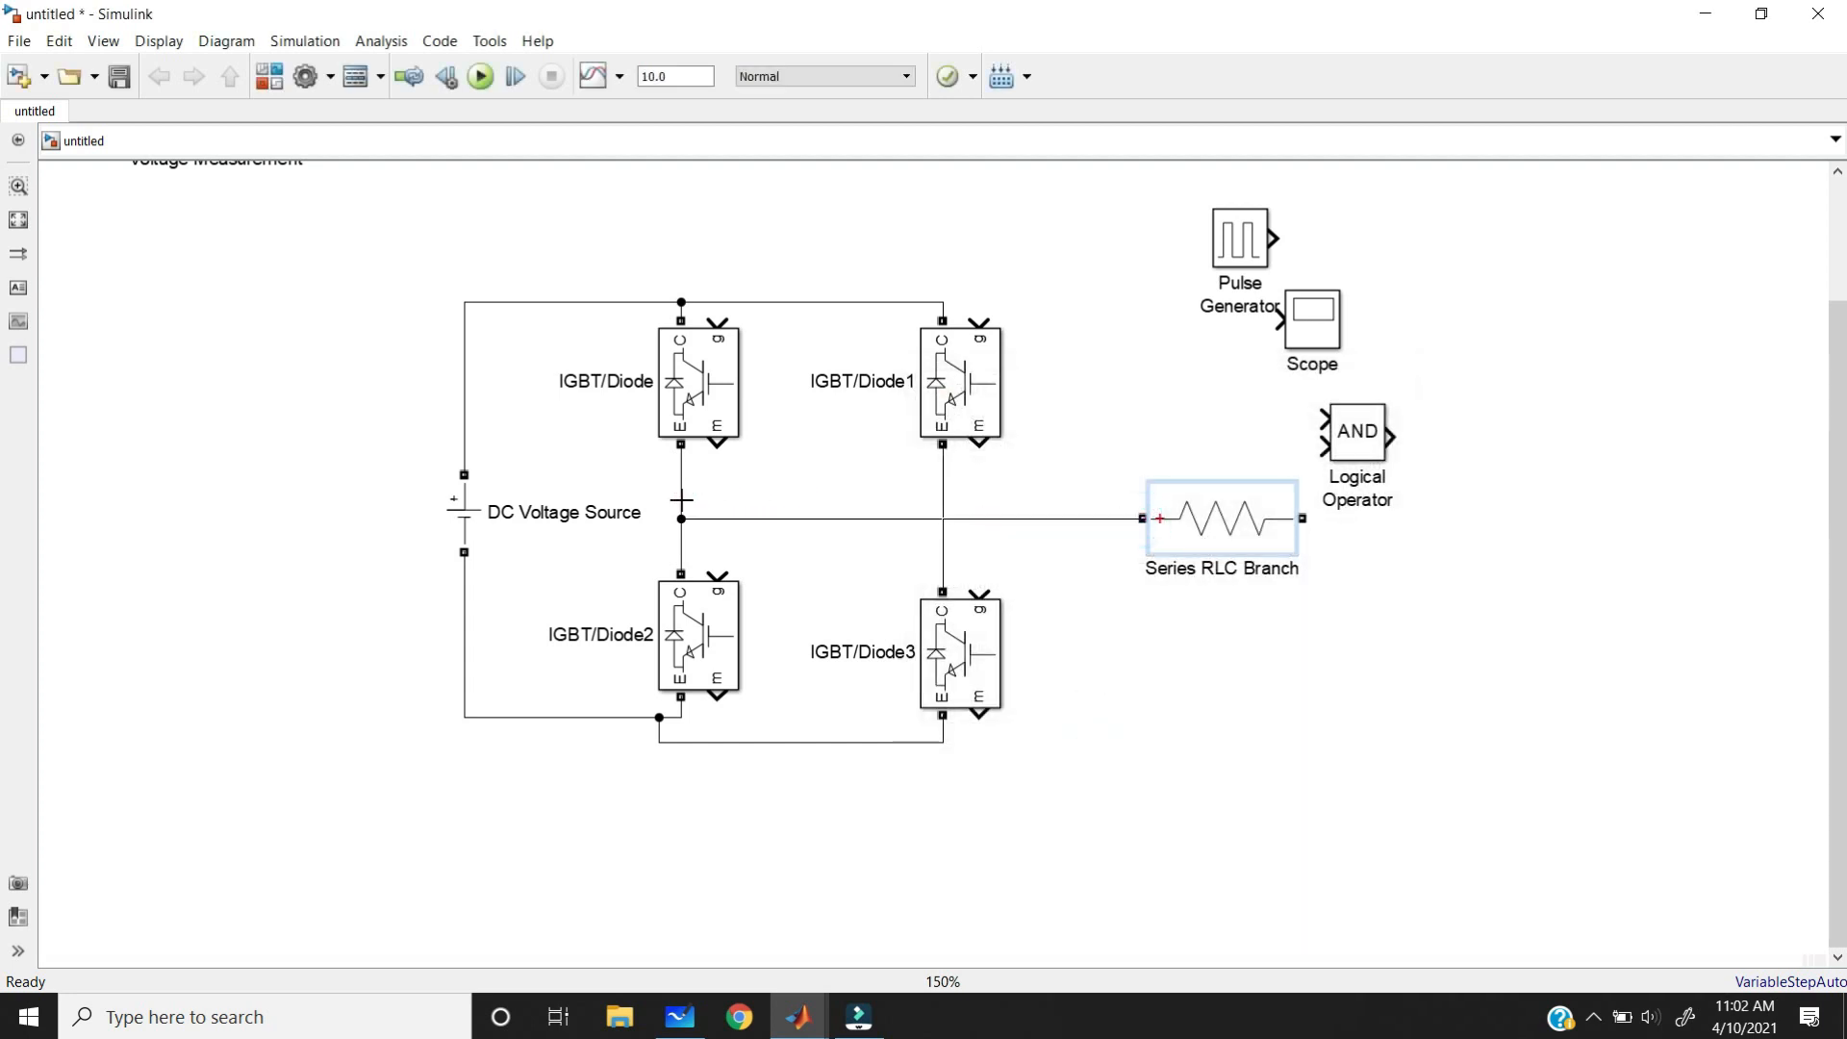
mouse_move(1221, 519)
mouse_down()
mouse_move(1185, 482)
mouse_move(956, 548)
mouse_move(944, 529)
mouse_up()
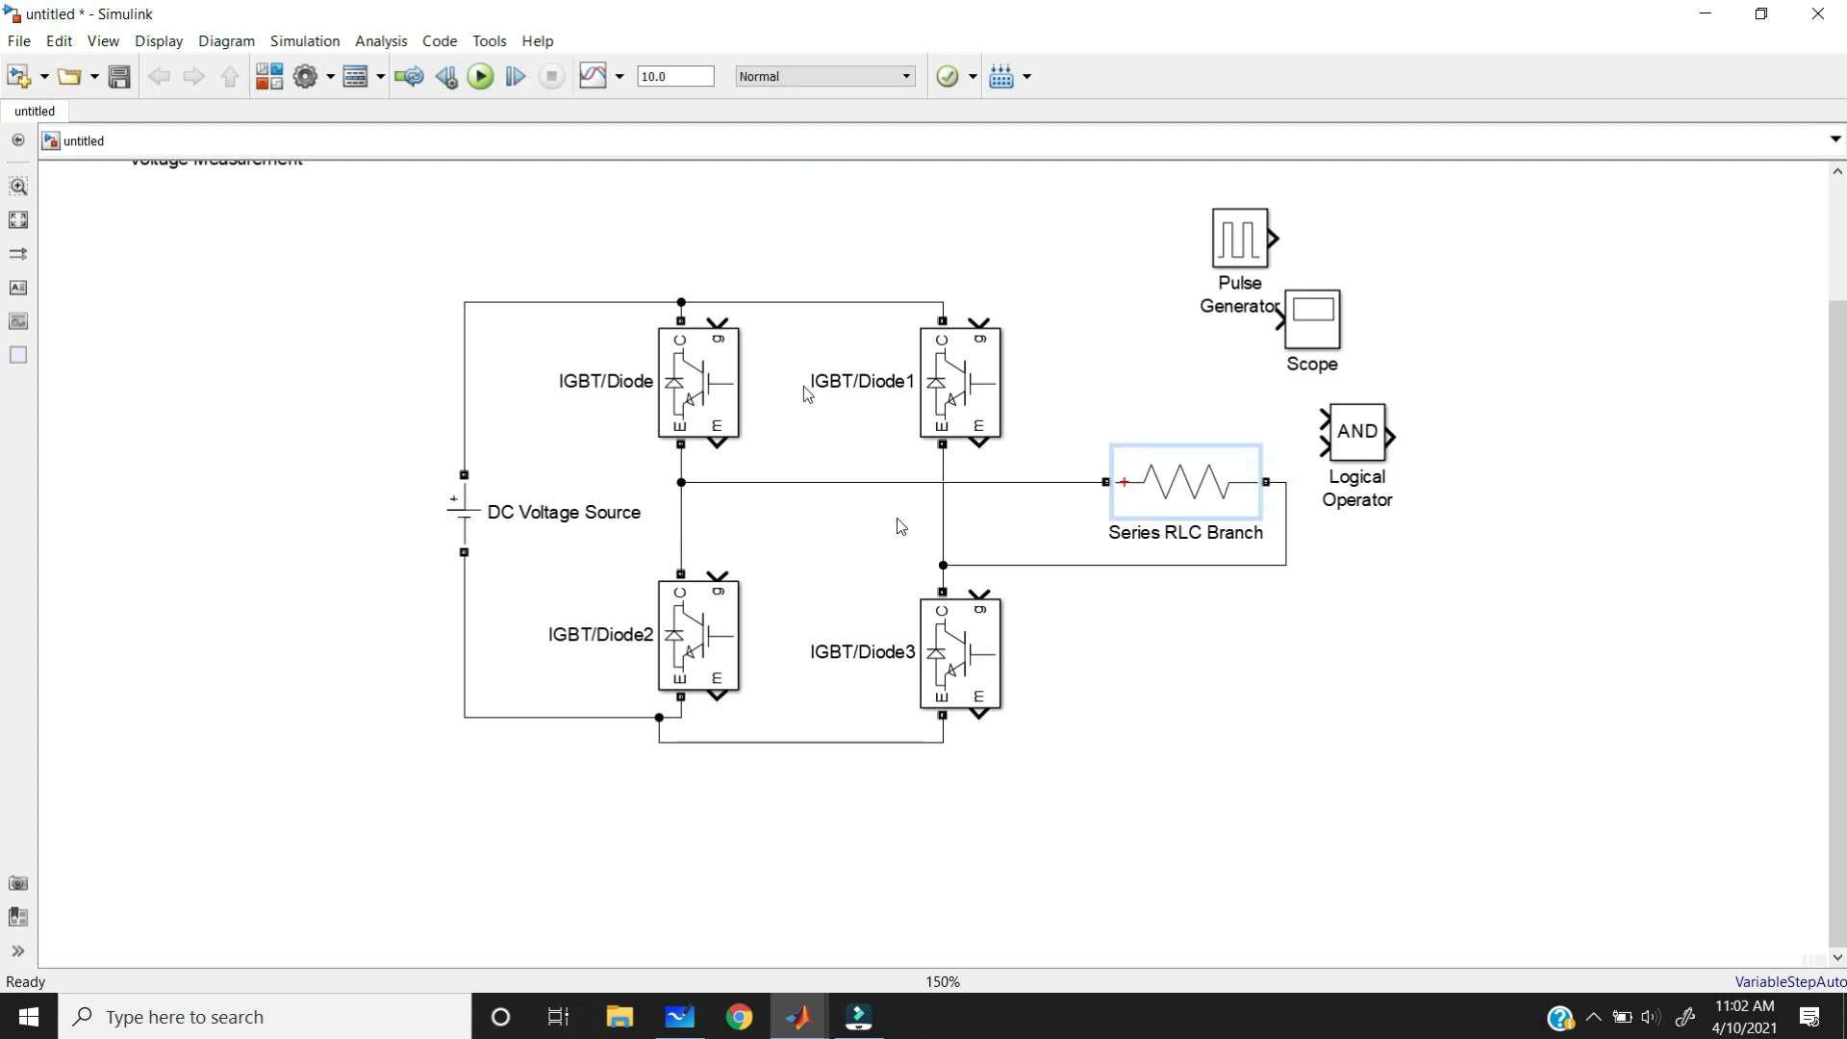
- Move the powergui block below the Voltage Measurement block and set its simulation type to Discrete
scroll(1190, 400, up, 3)
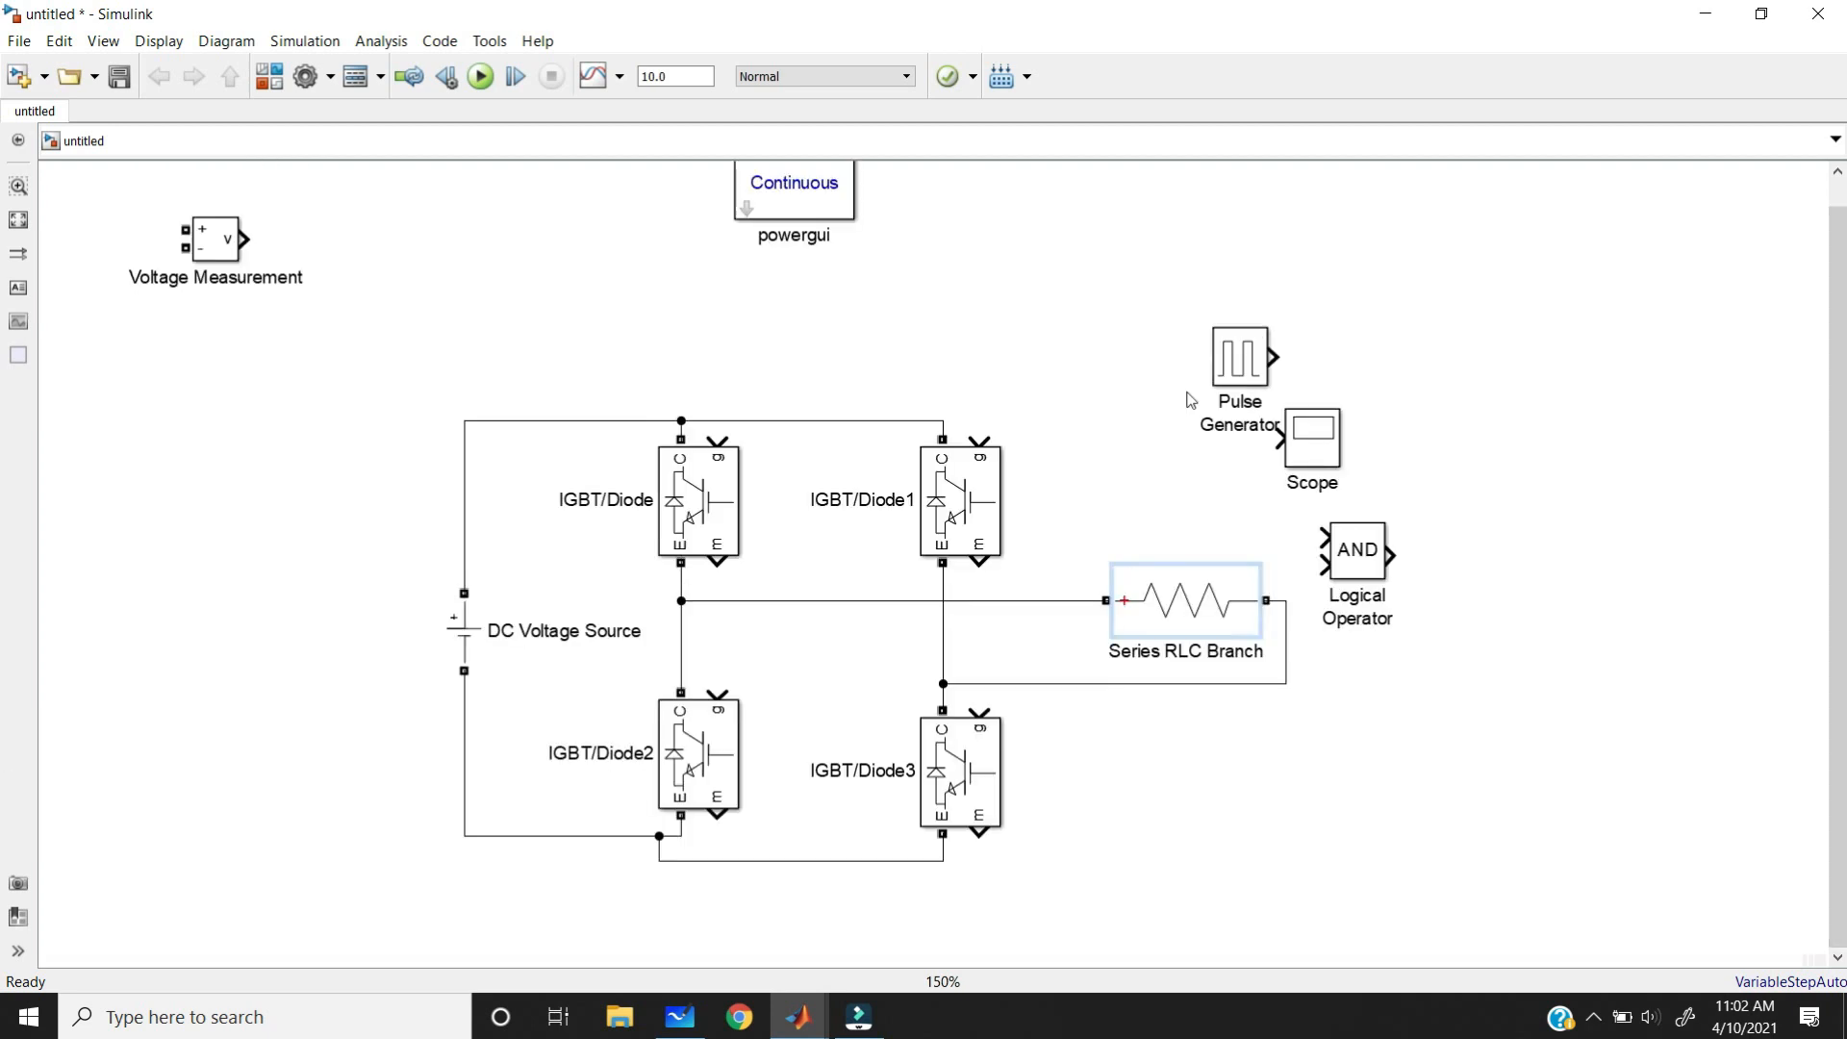
drag(772, 222, 219, 375)
double_click(217, 364)
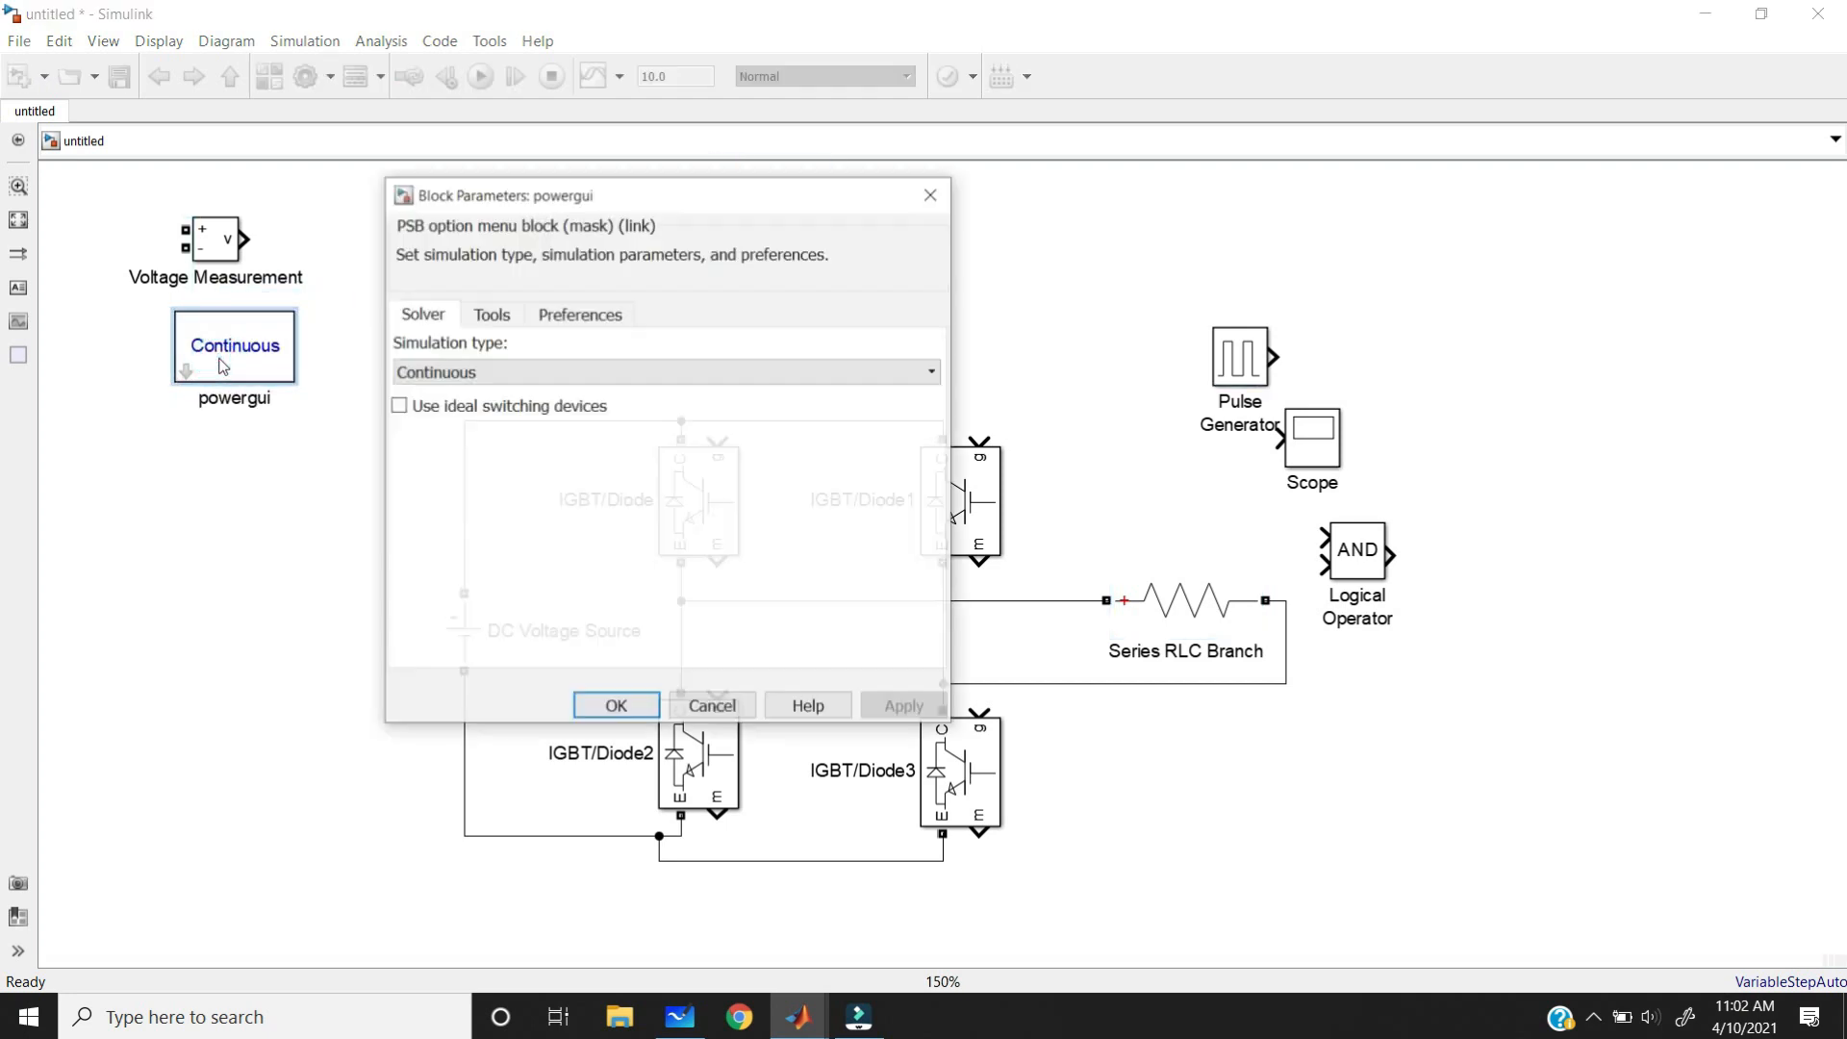
click(485, 377)
click(499, 414)
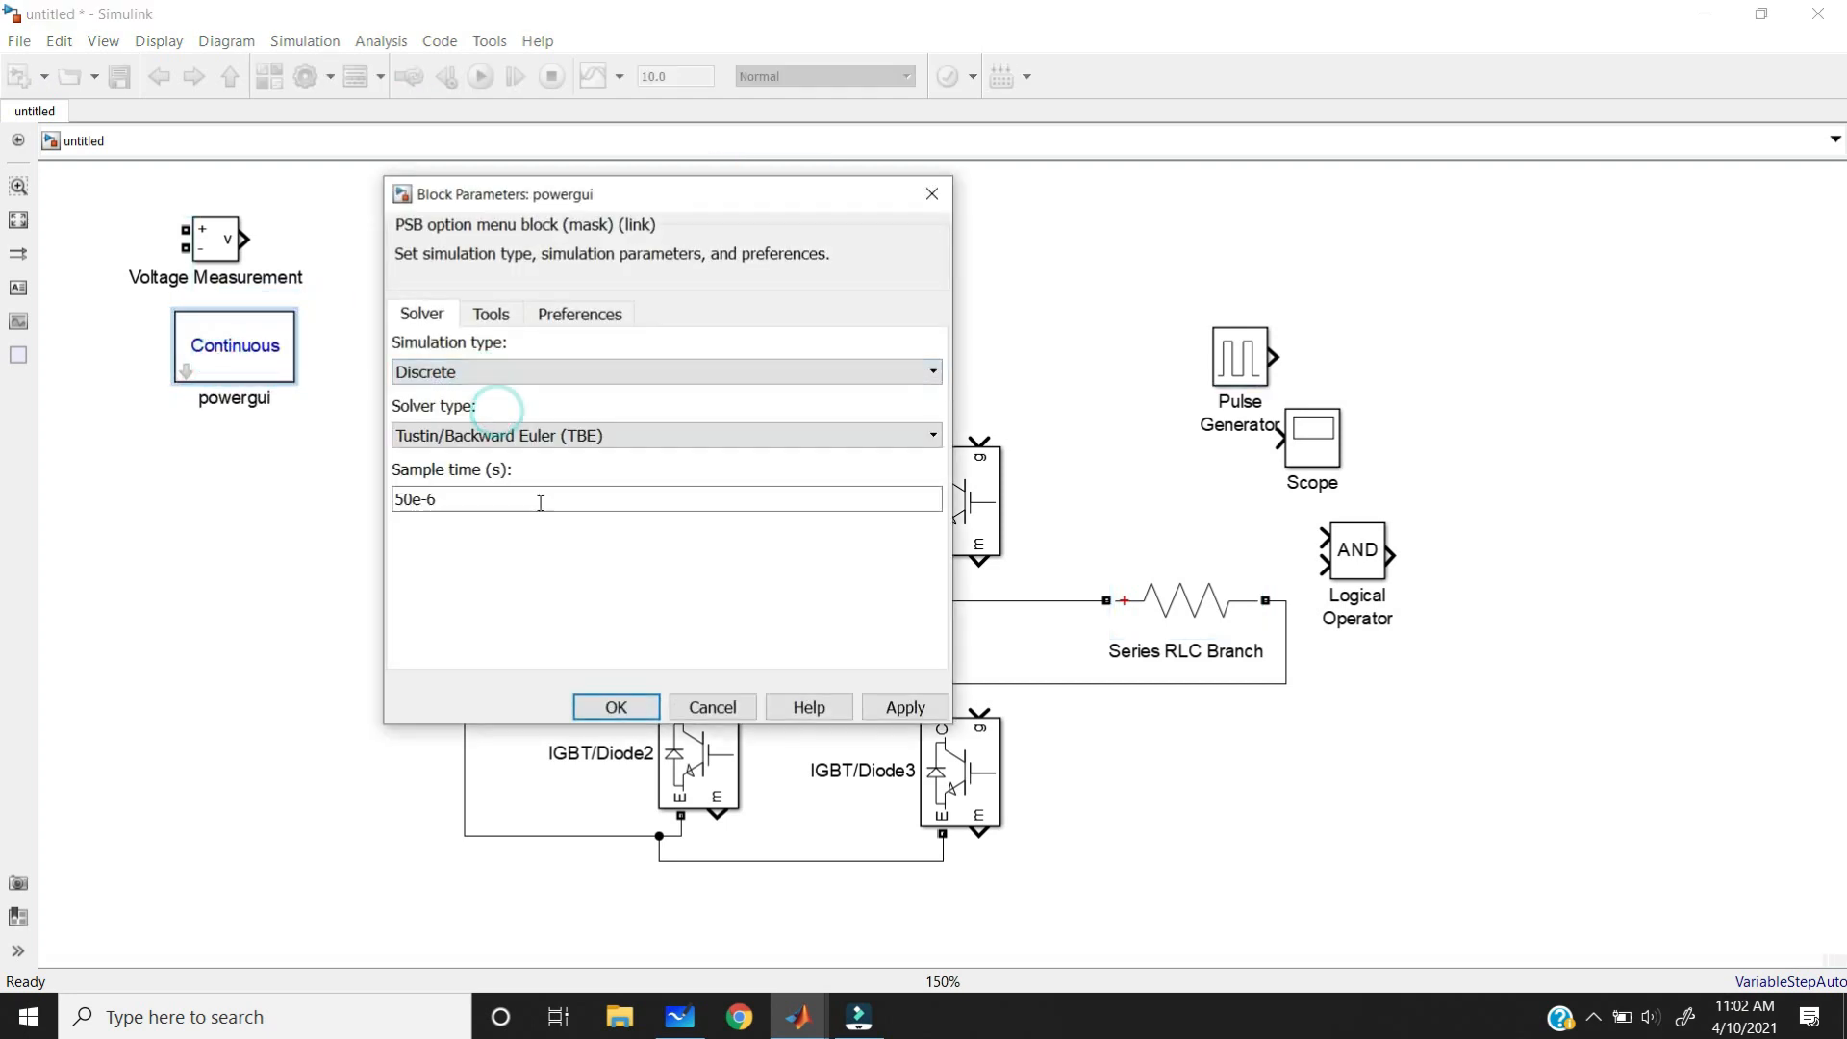
click(616, 706)
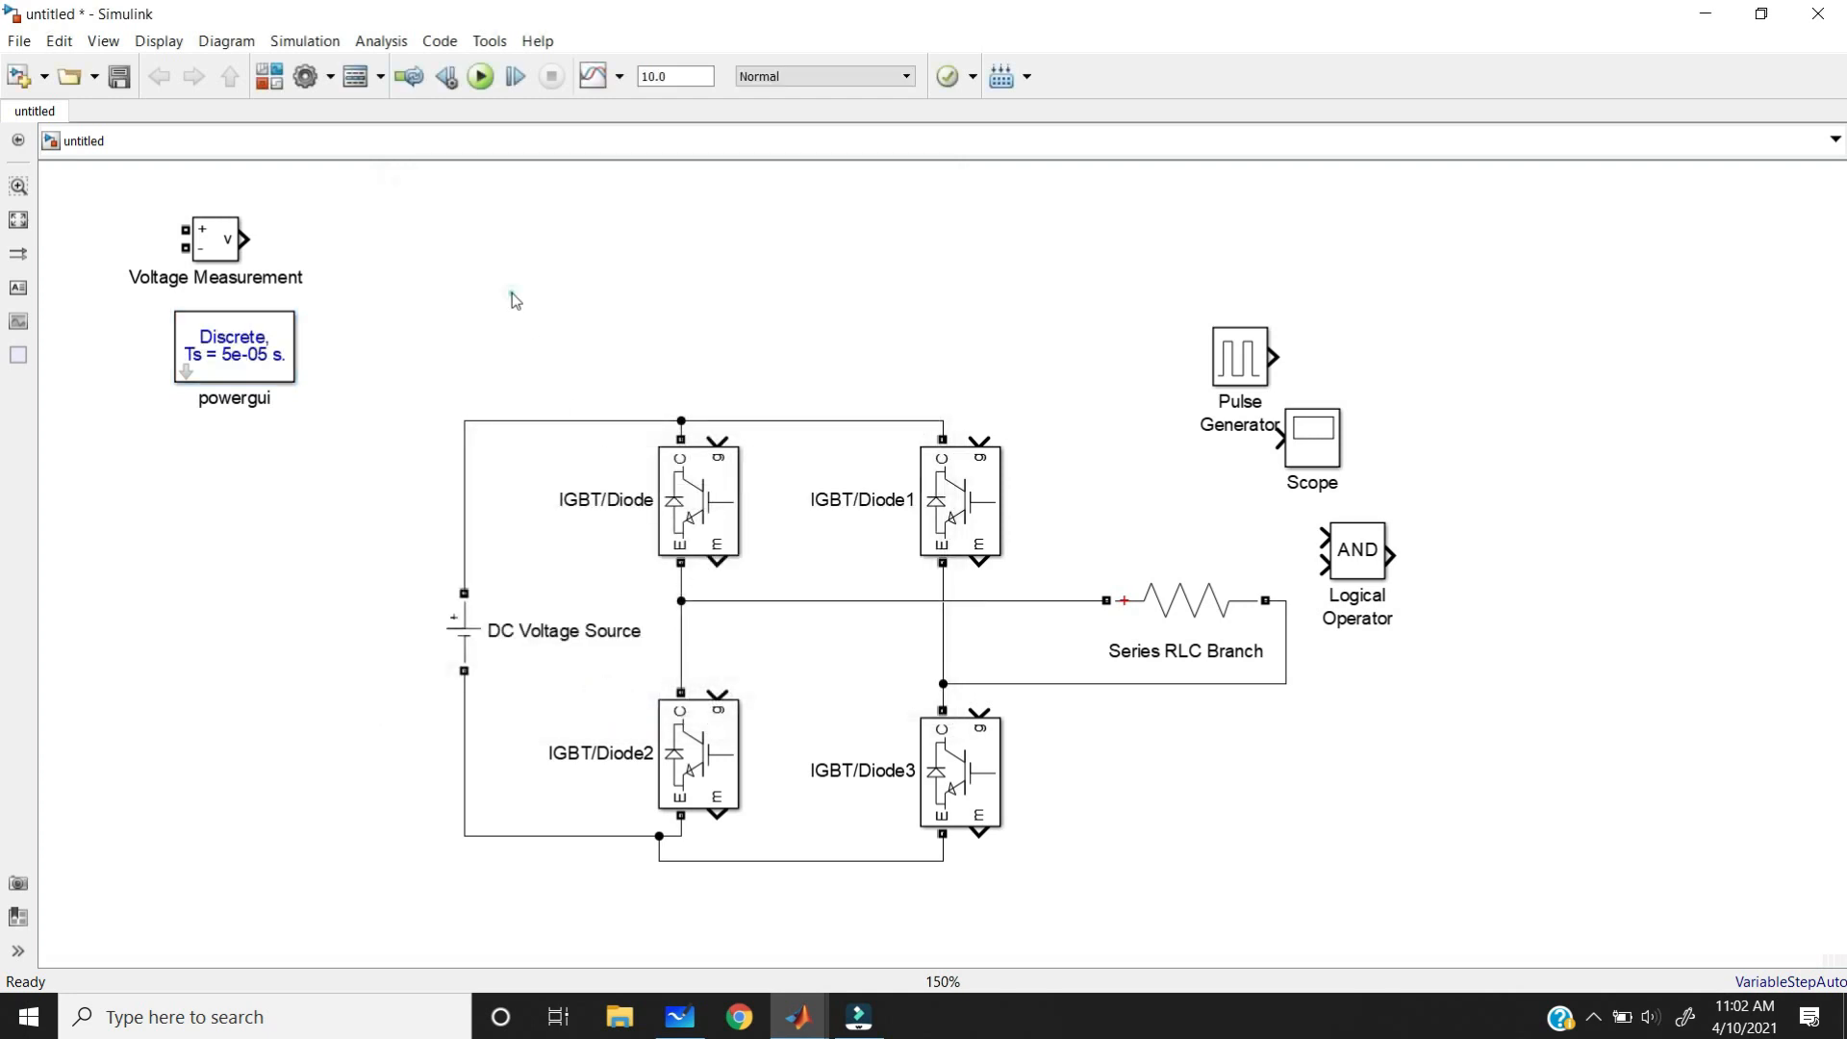
- Move the Voltage Measurement block near the load and spread the Pulse Generator, Logical Operator and Scope blocks out above it
drag(225, 246, 1516, 553)
drag(1240, 357, 1402, 348)
drag(1352, 544, 1181, 309)
drag(1289, 408, 1297, 237)
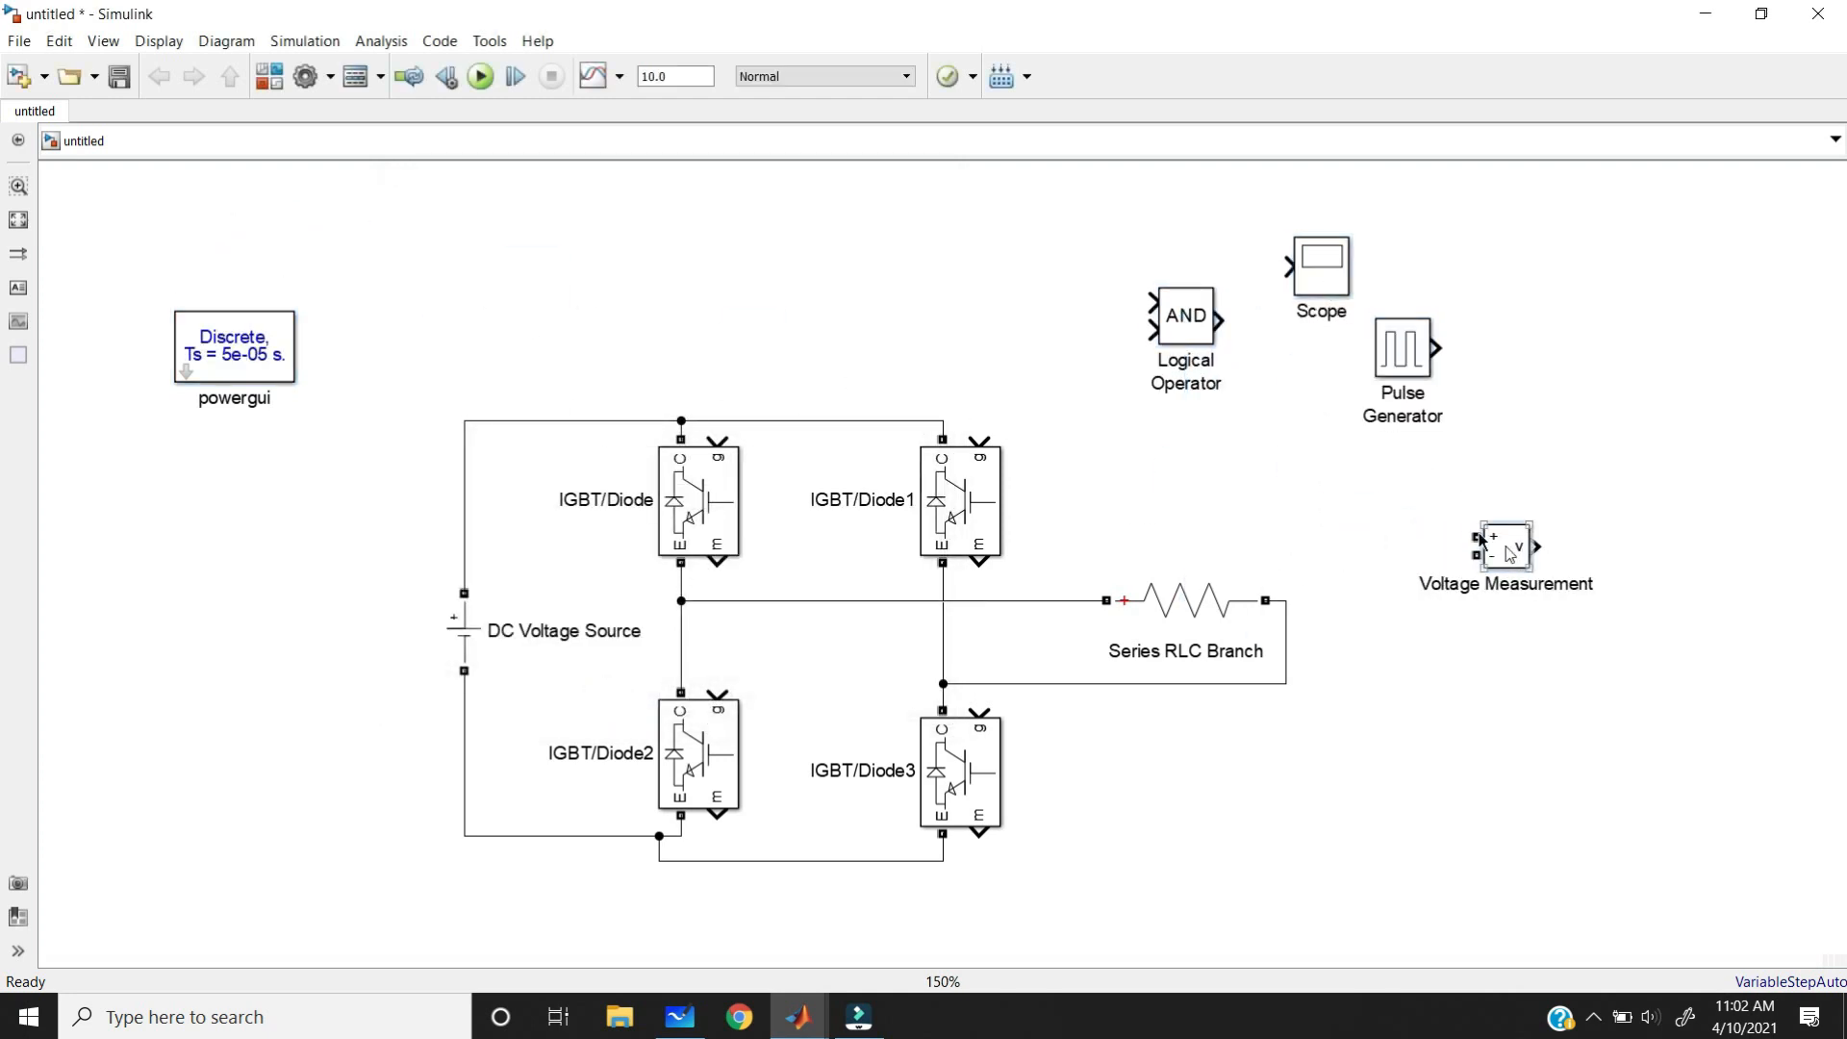
- Connect the Voltage Measurement block across the Series RLC Branch and wire its output to the Scope
drag(1470, 545, 1045, 598)
drag(1394, 510, 1295, 606)
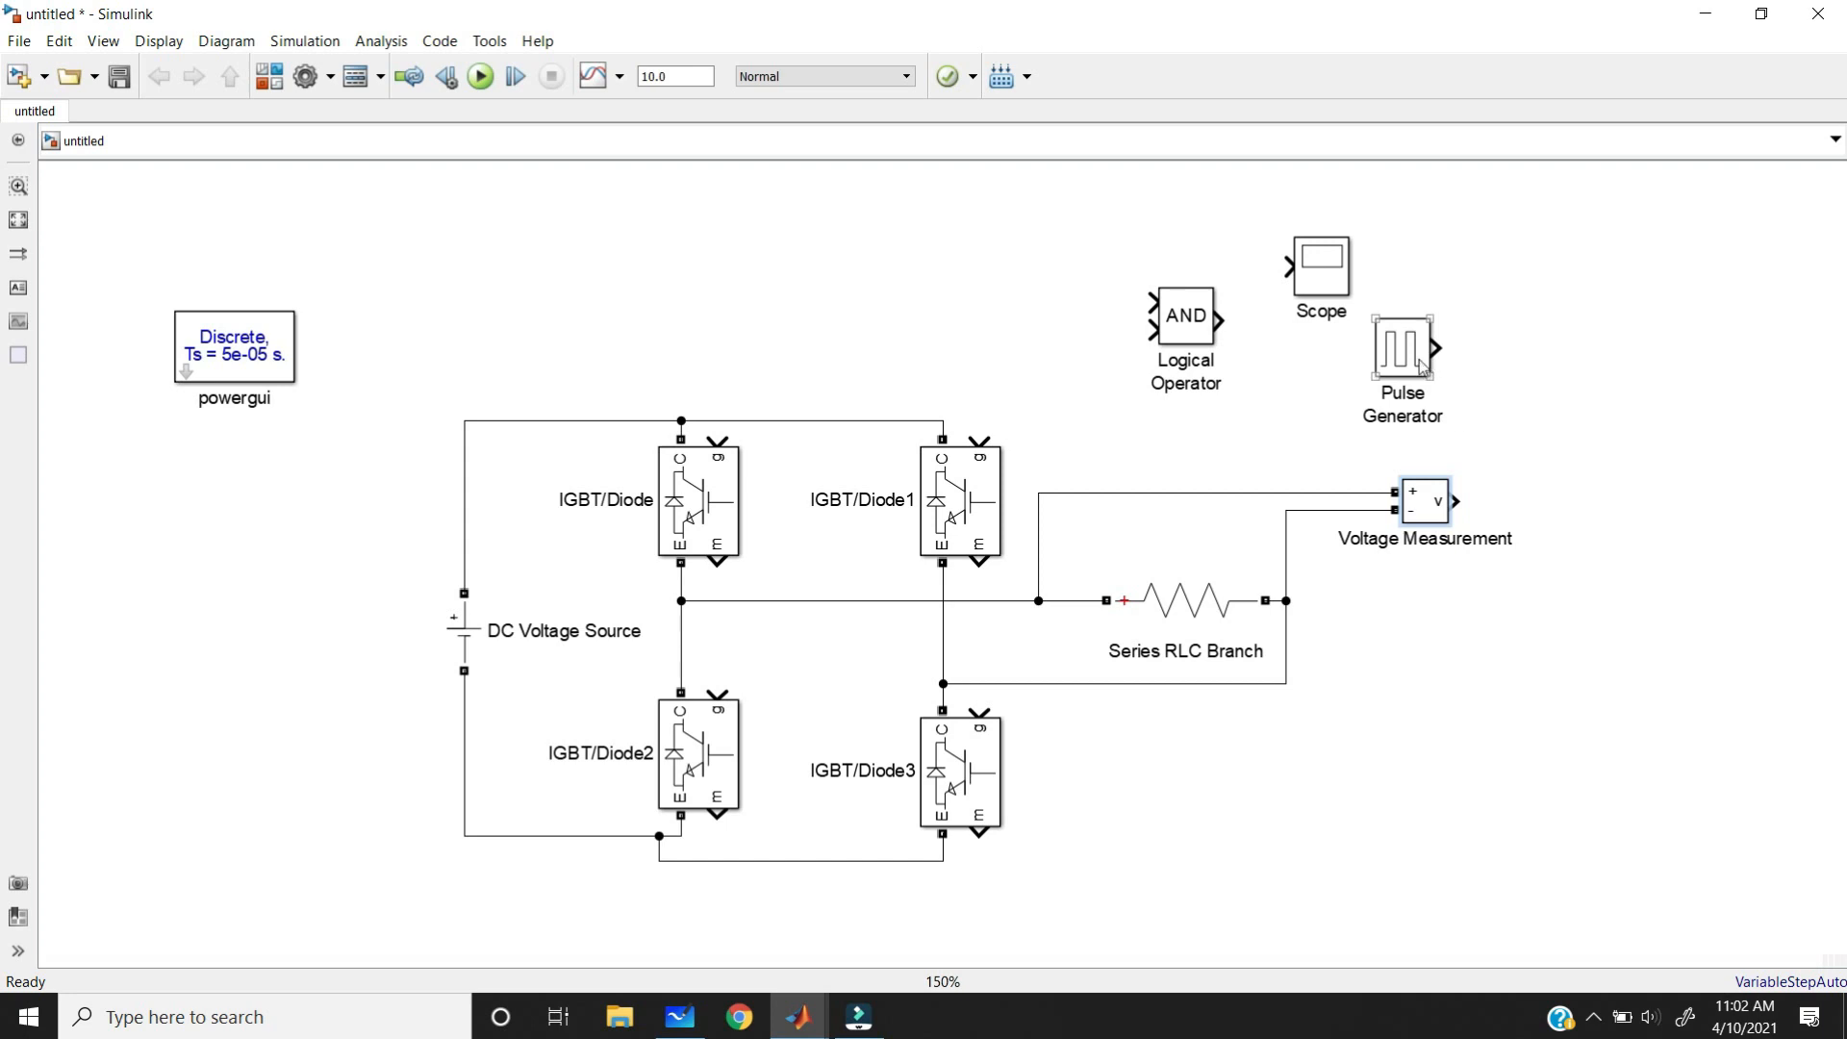
drag(1300, 286, 1681, 521)
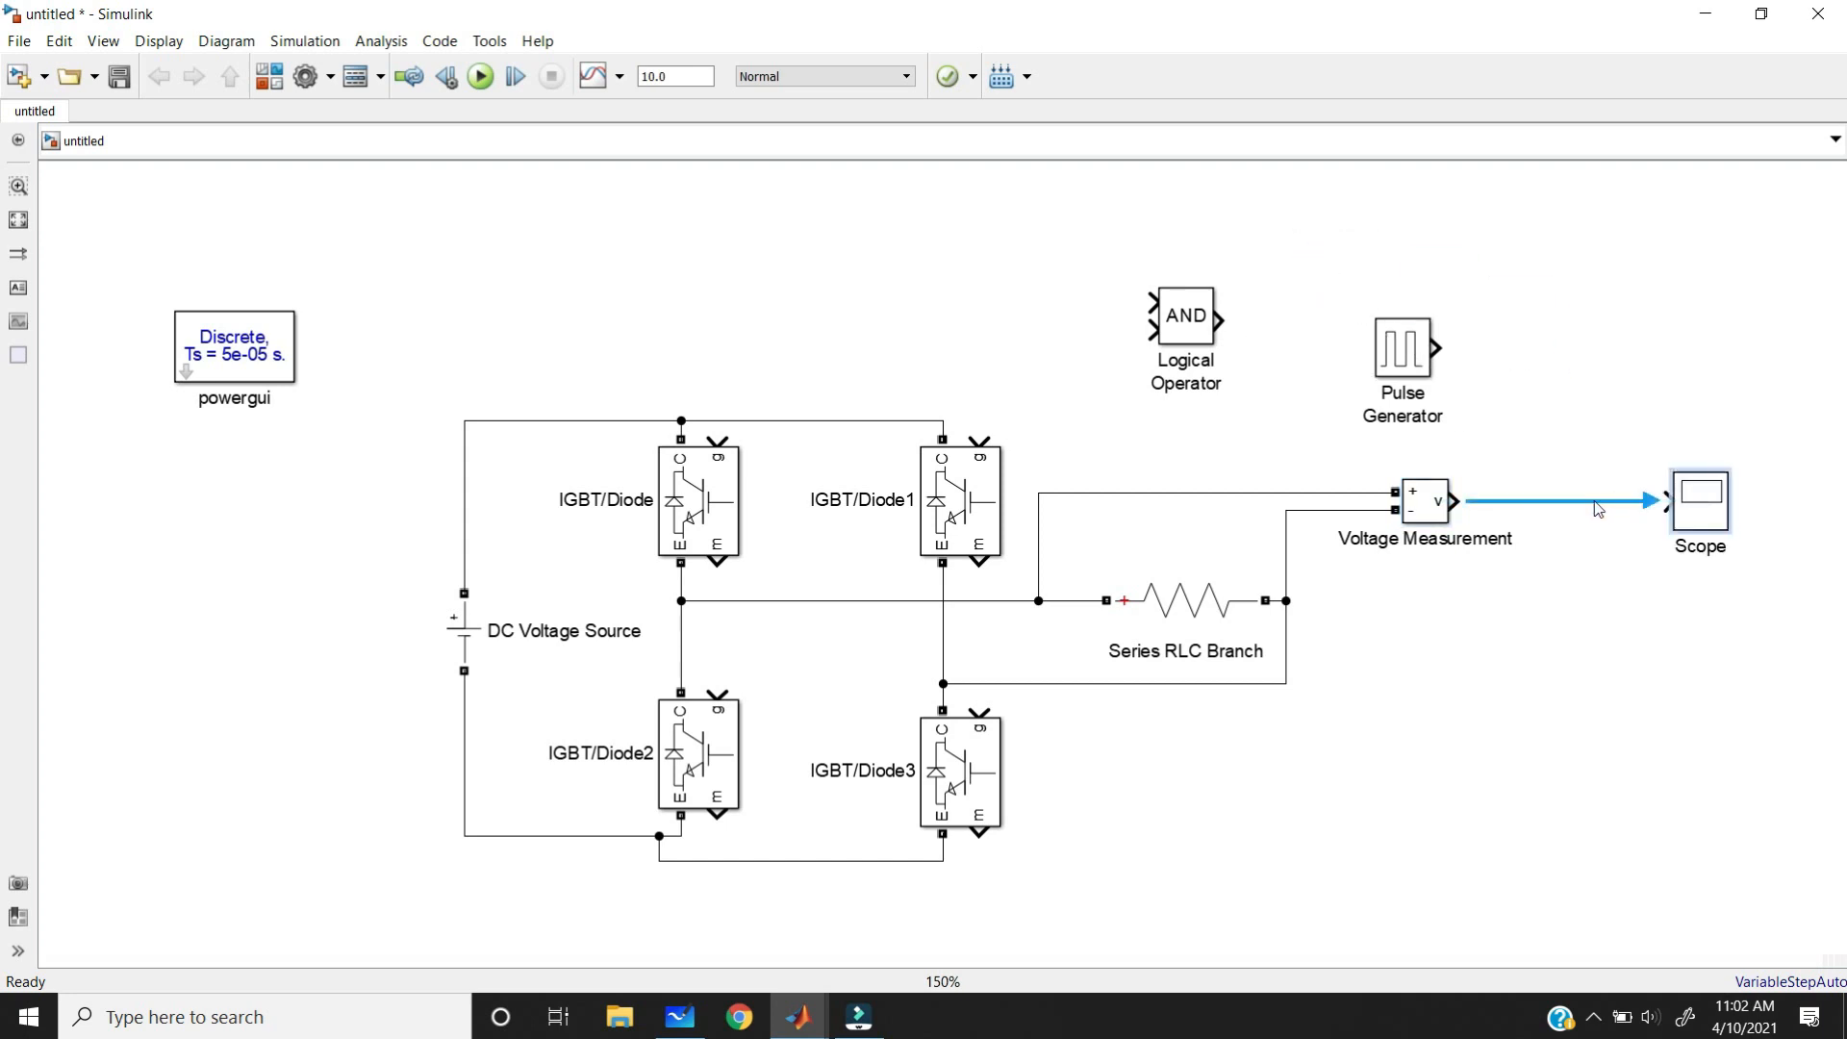
- Add a copy of the Voltage Measurement block across the DC Voltage Source and a copy of the Scope on its output
click(1425, 517)
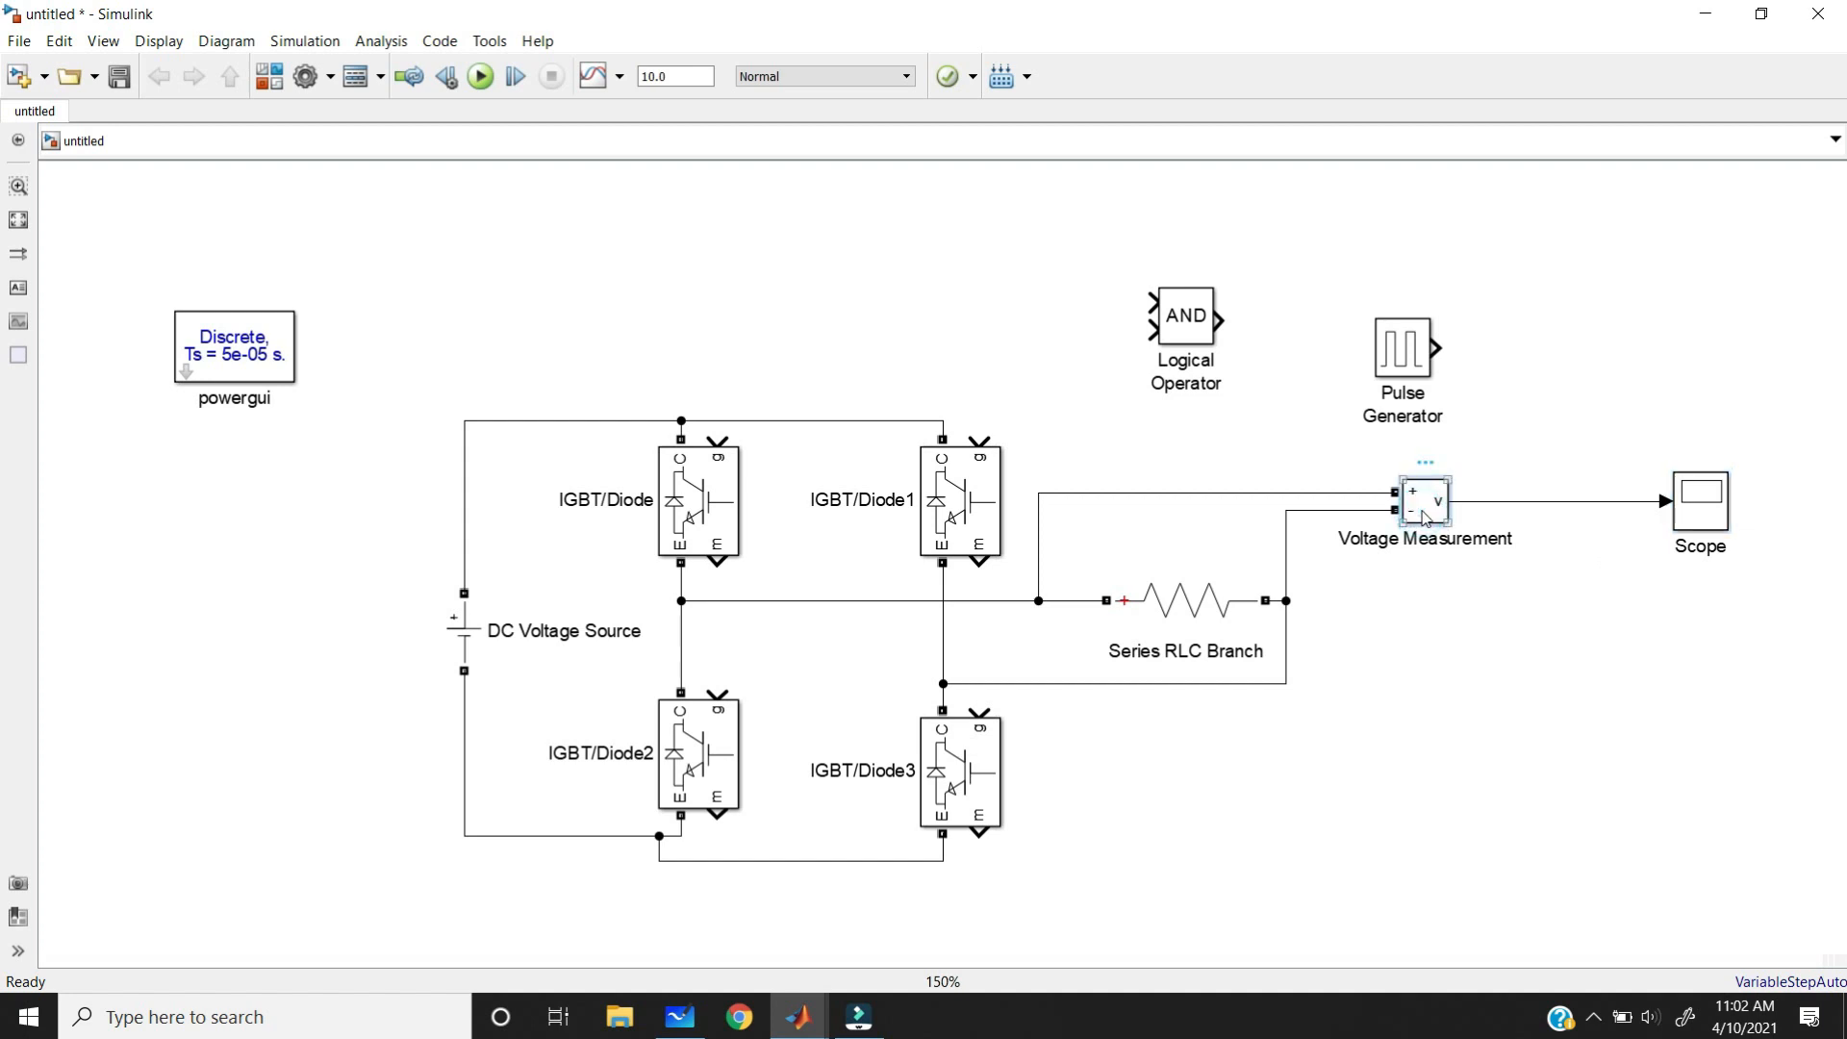
drag(1425, 516, 359, 767)
drag(329, 744, 465, 502)
drag(329, 763, 462, 713)
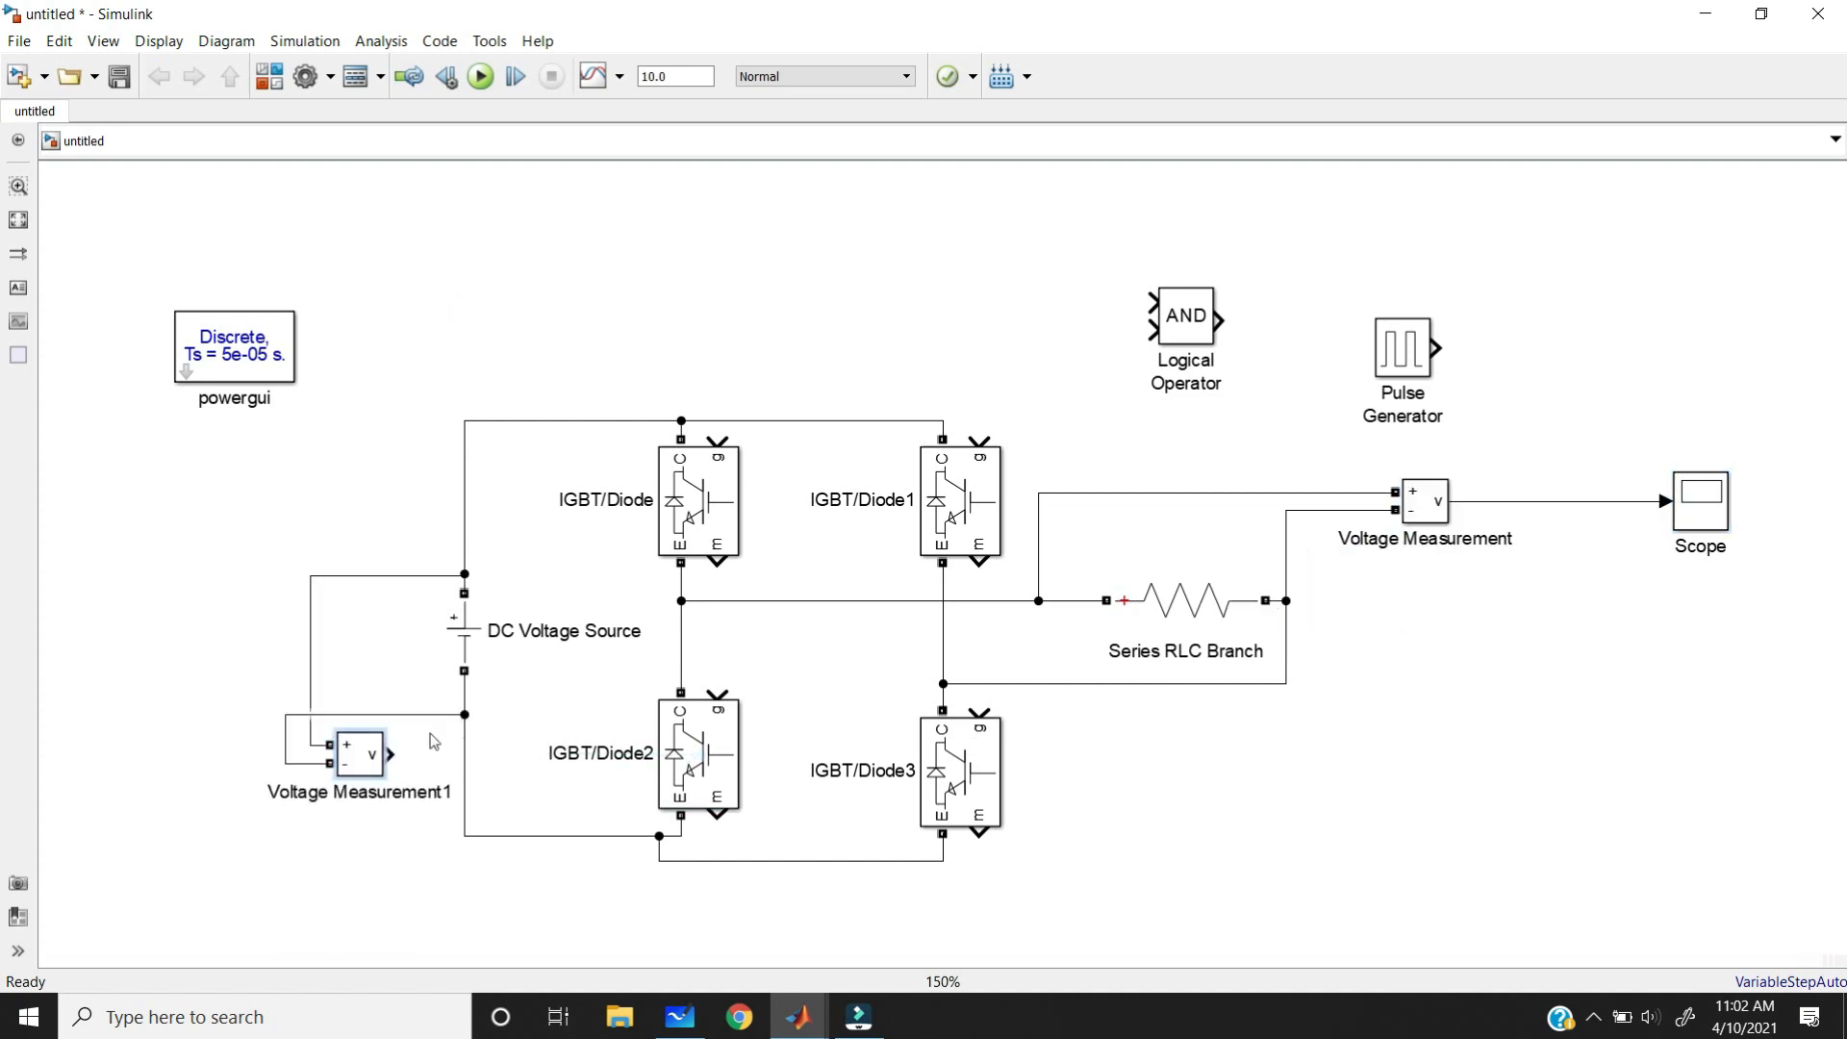
drag(378, 760, 378, 878)
click(1685, 521)
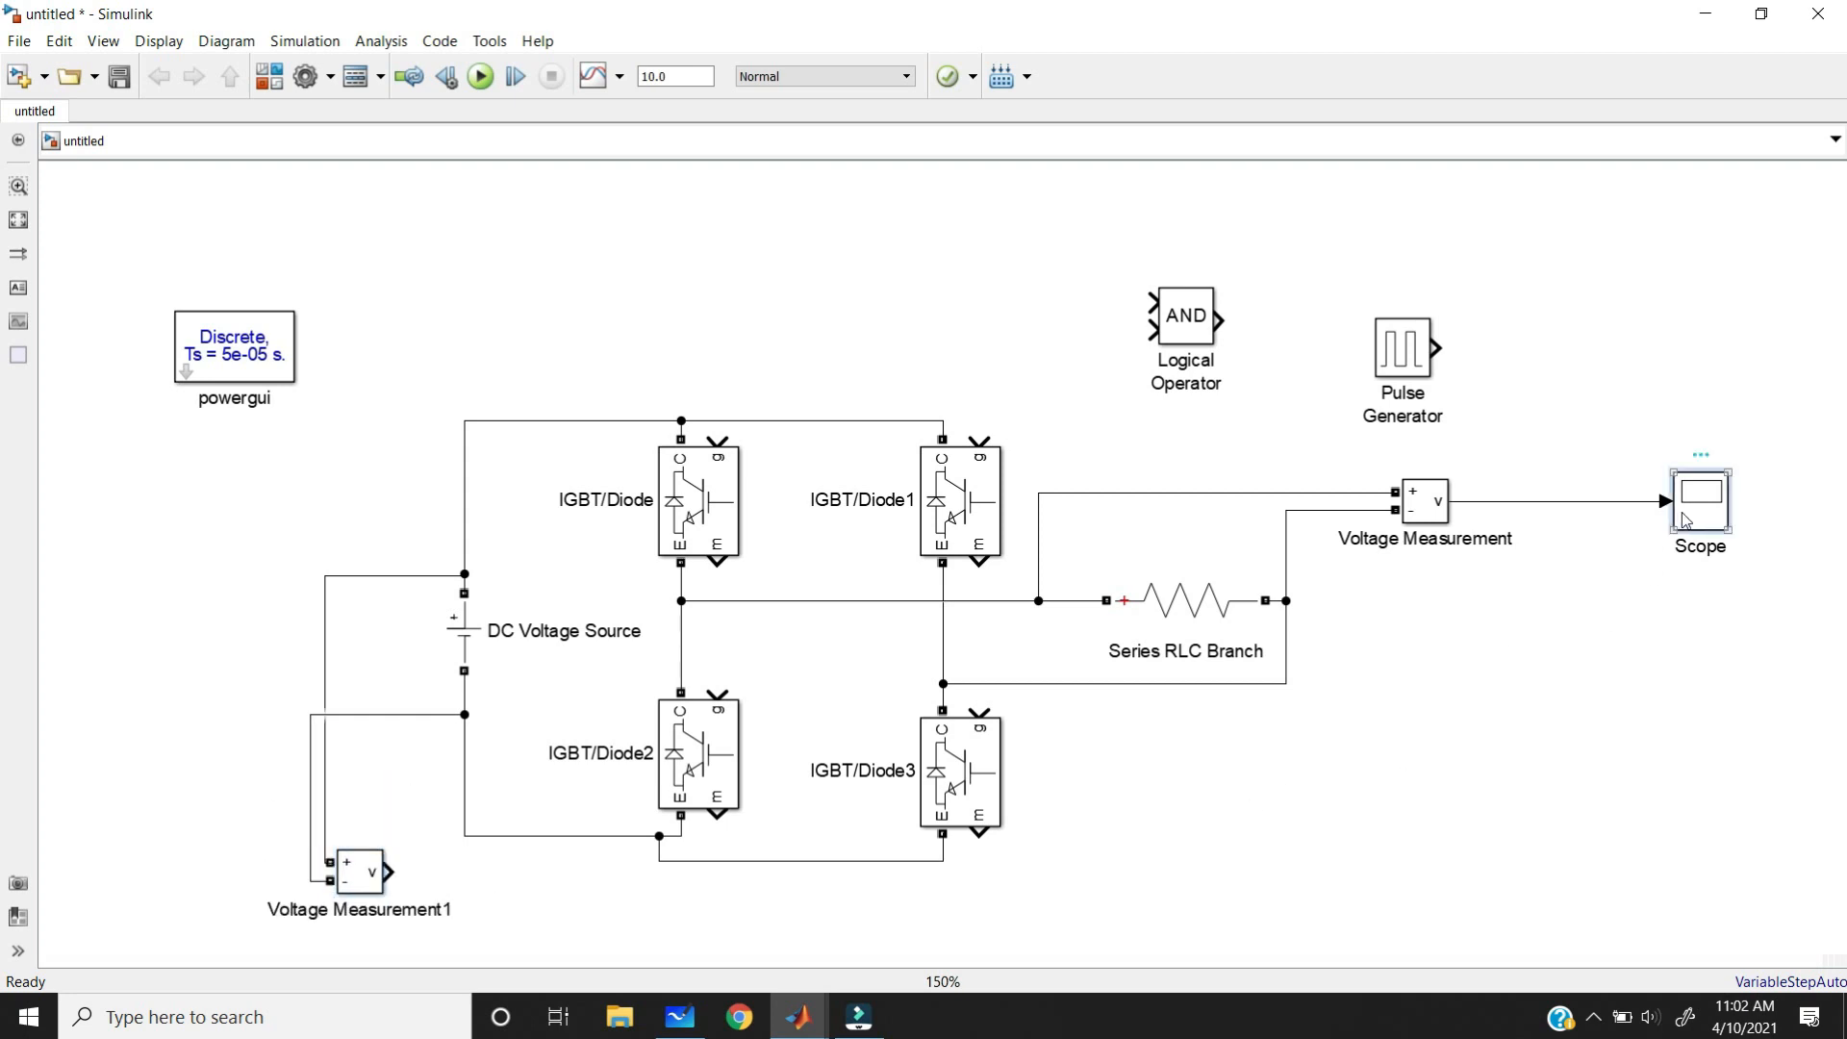
drag(1685, 520, 466, 872)
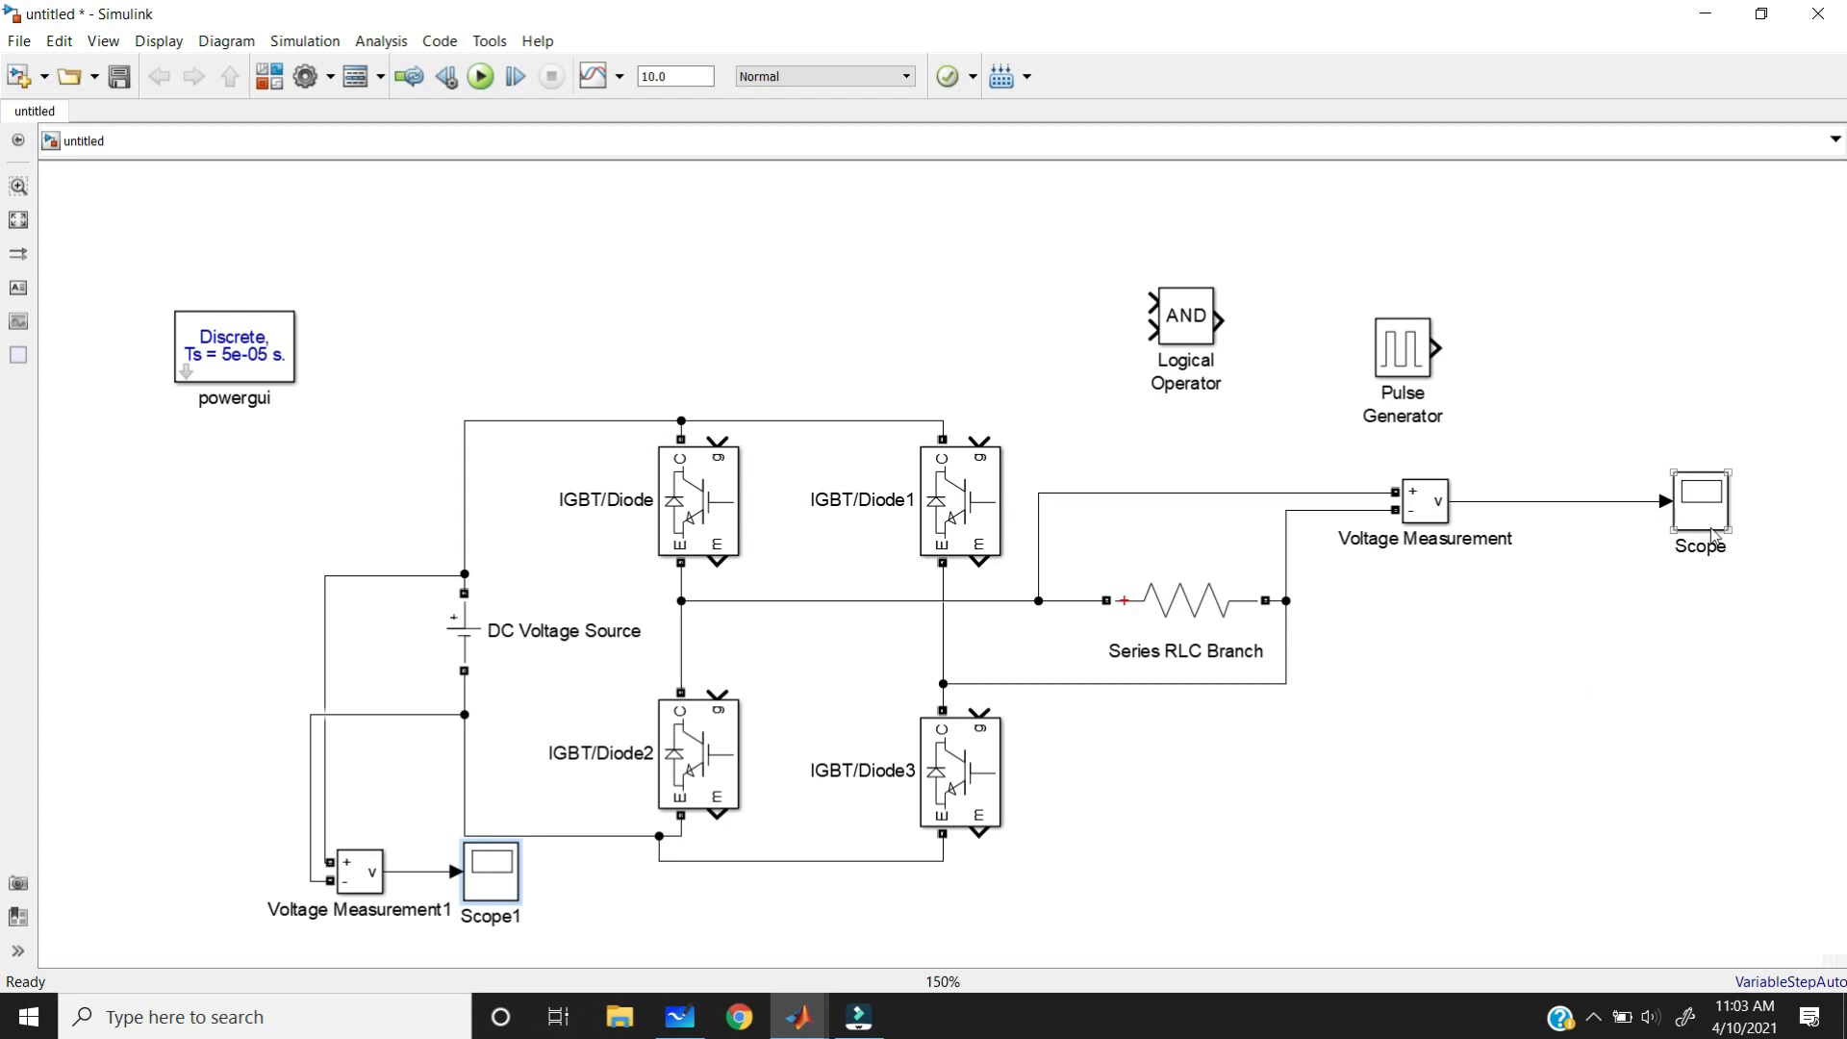
- Place another copy of the Scope below the bridge and set its number of input ports to 2
drag(1710, 518, 1149, 922)
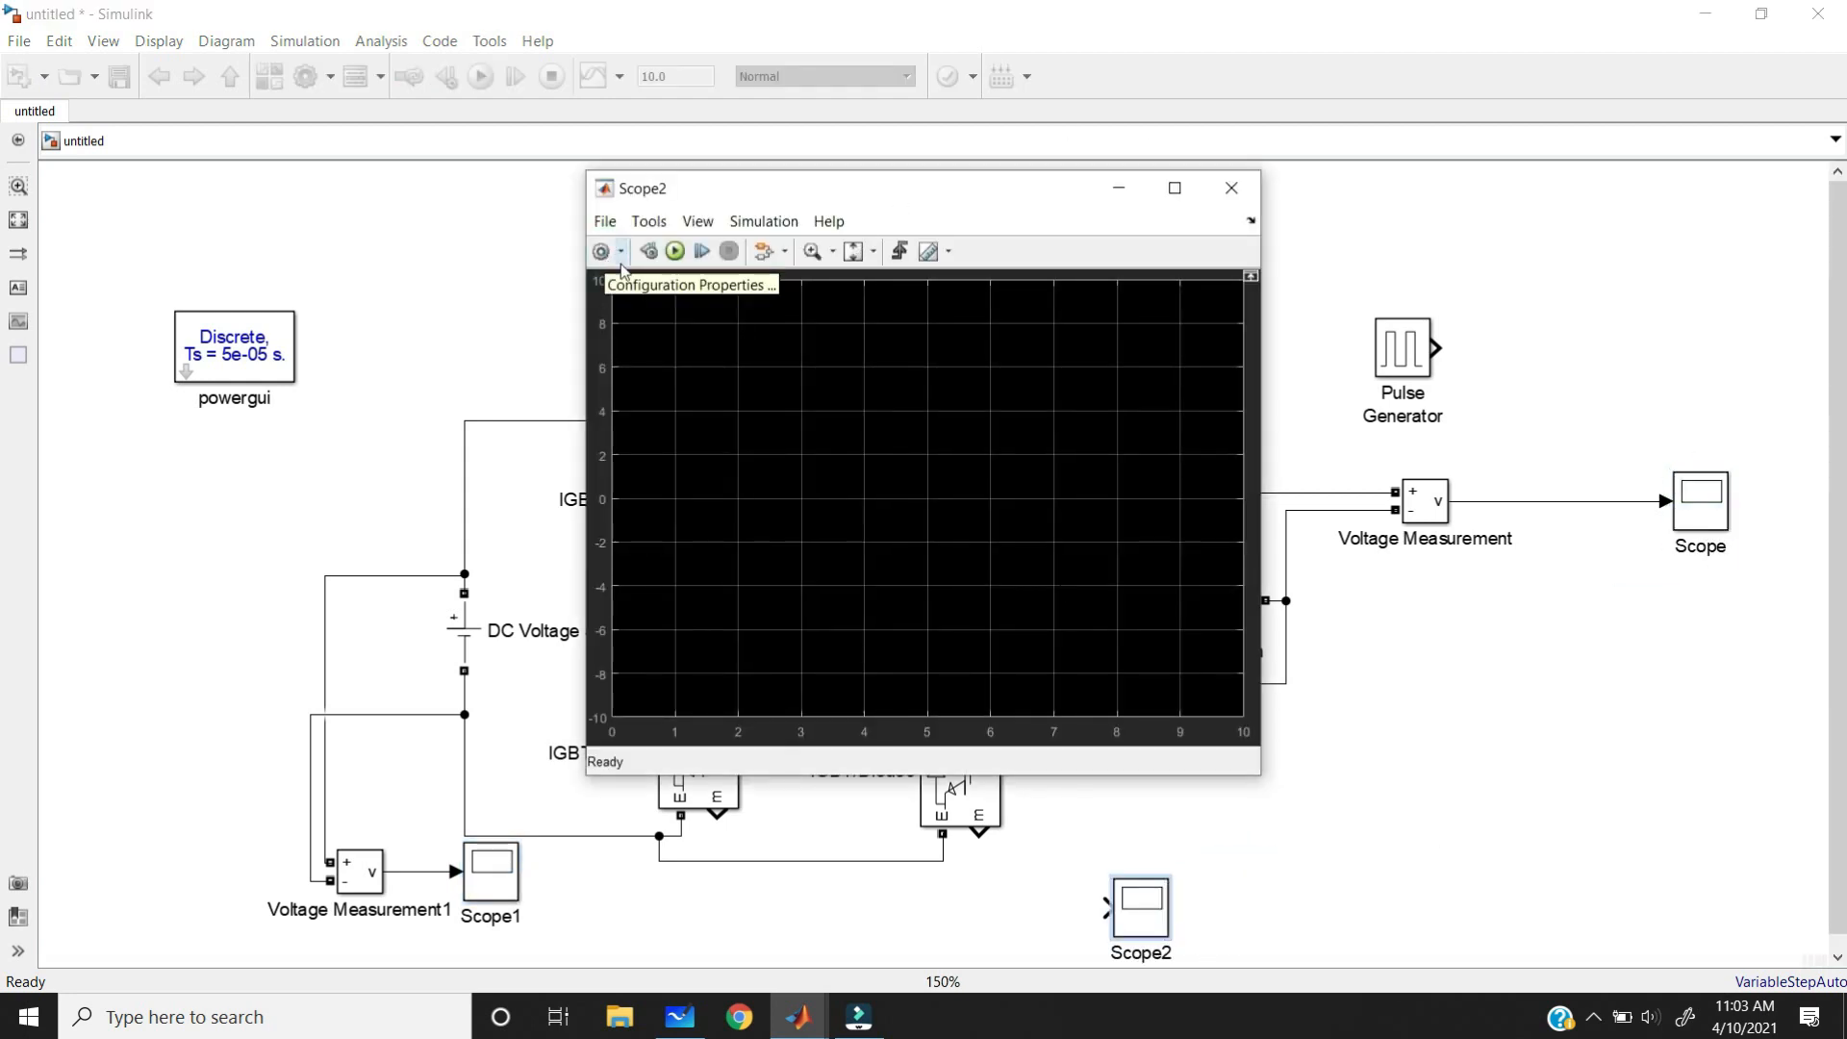
click(618, 257)
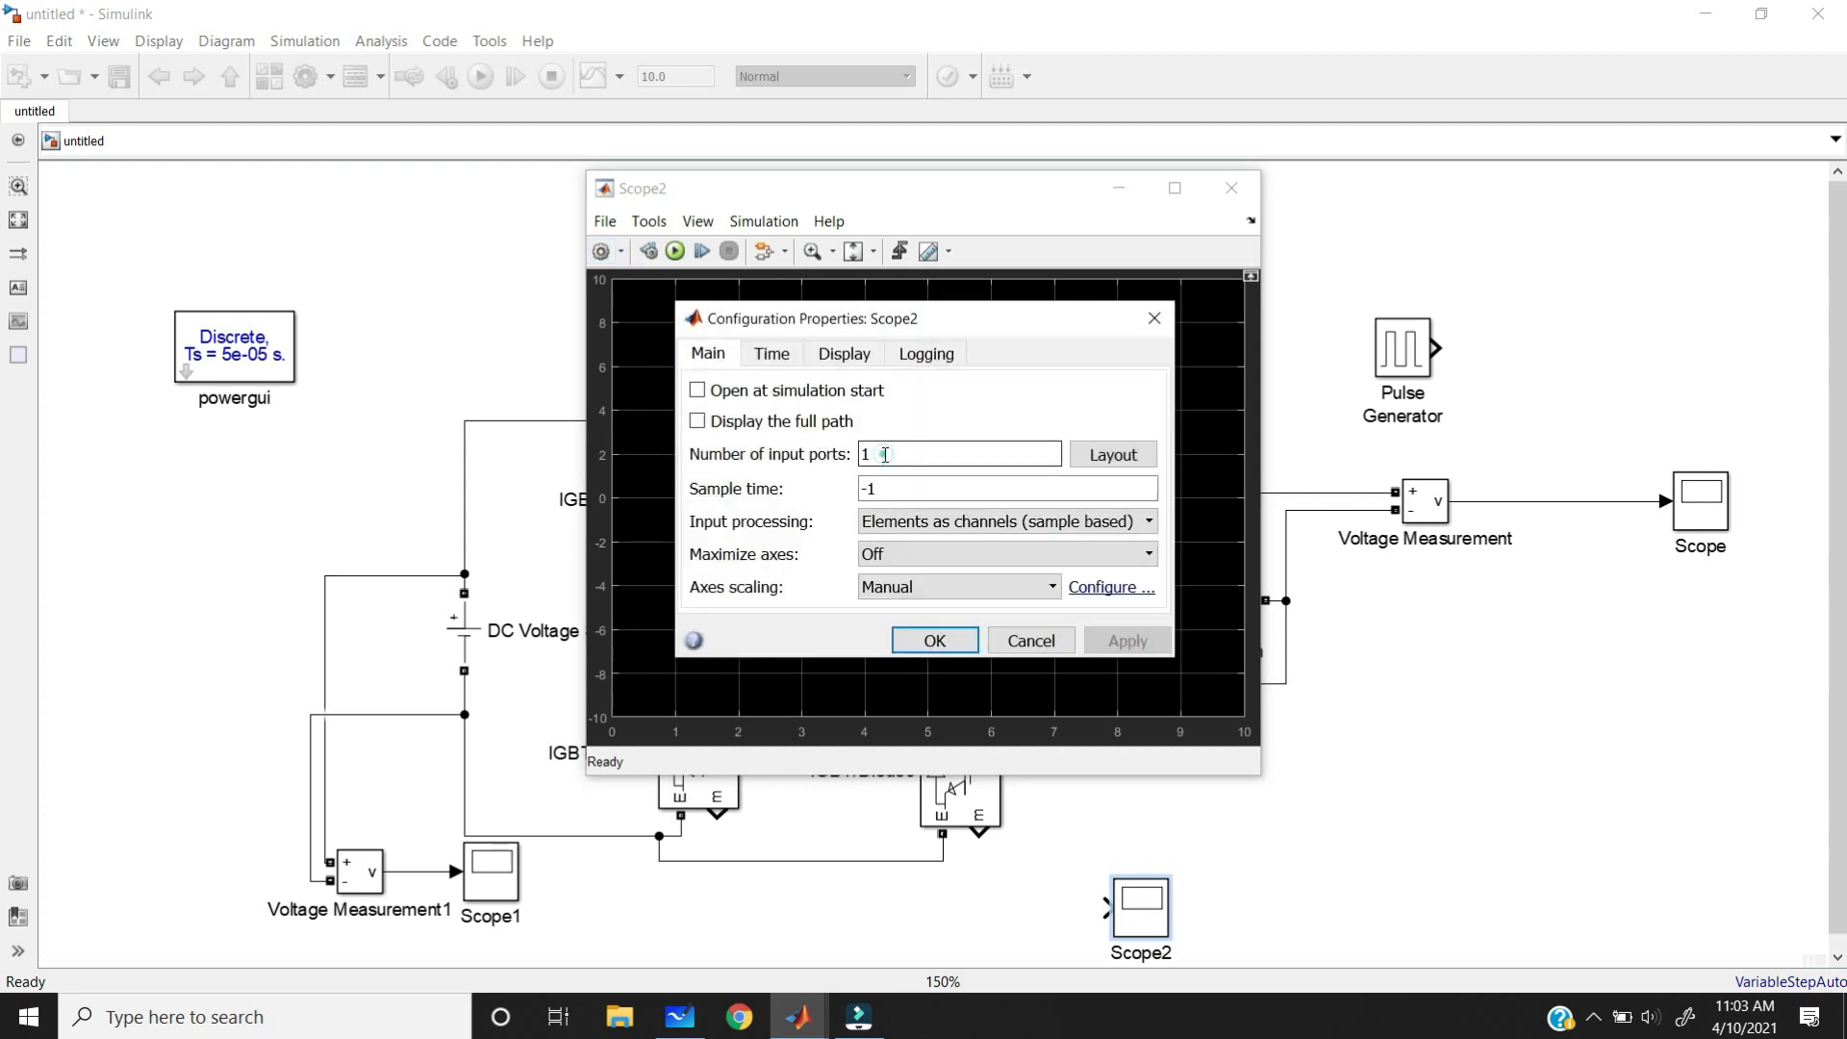
drag(883, 450, 844, 458)
text(2)
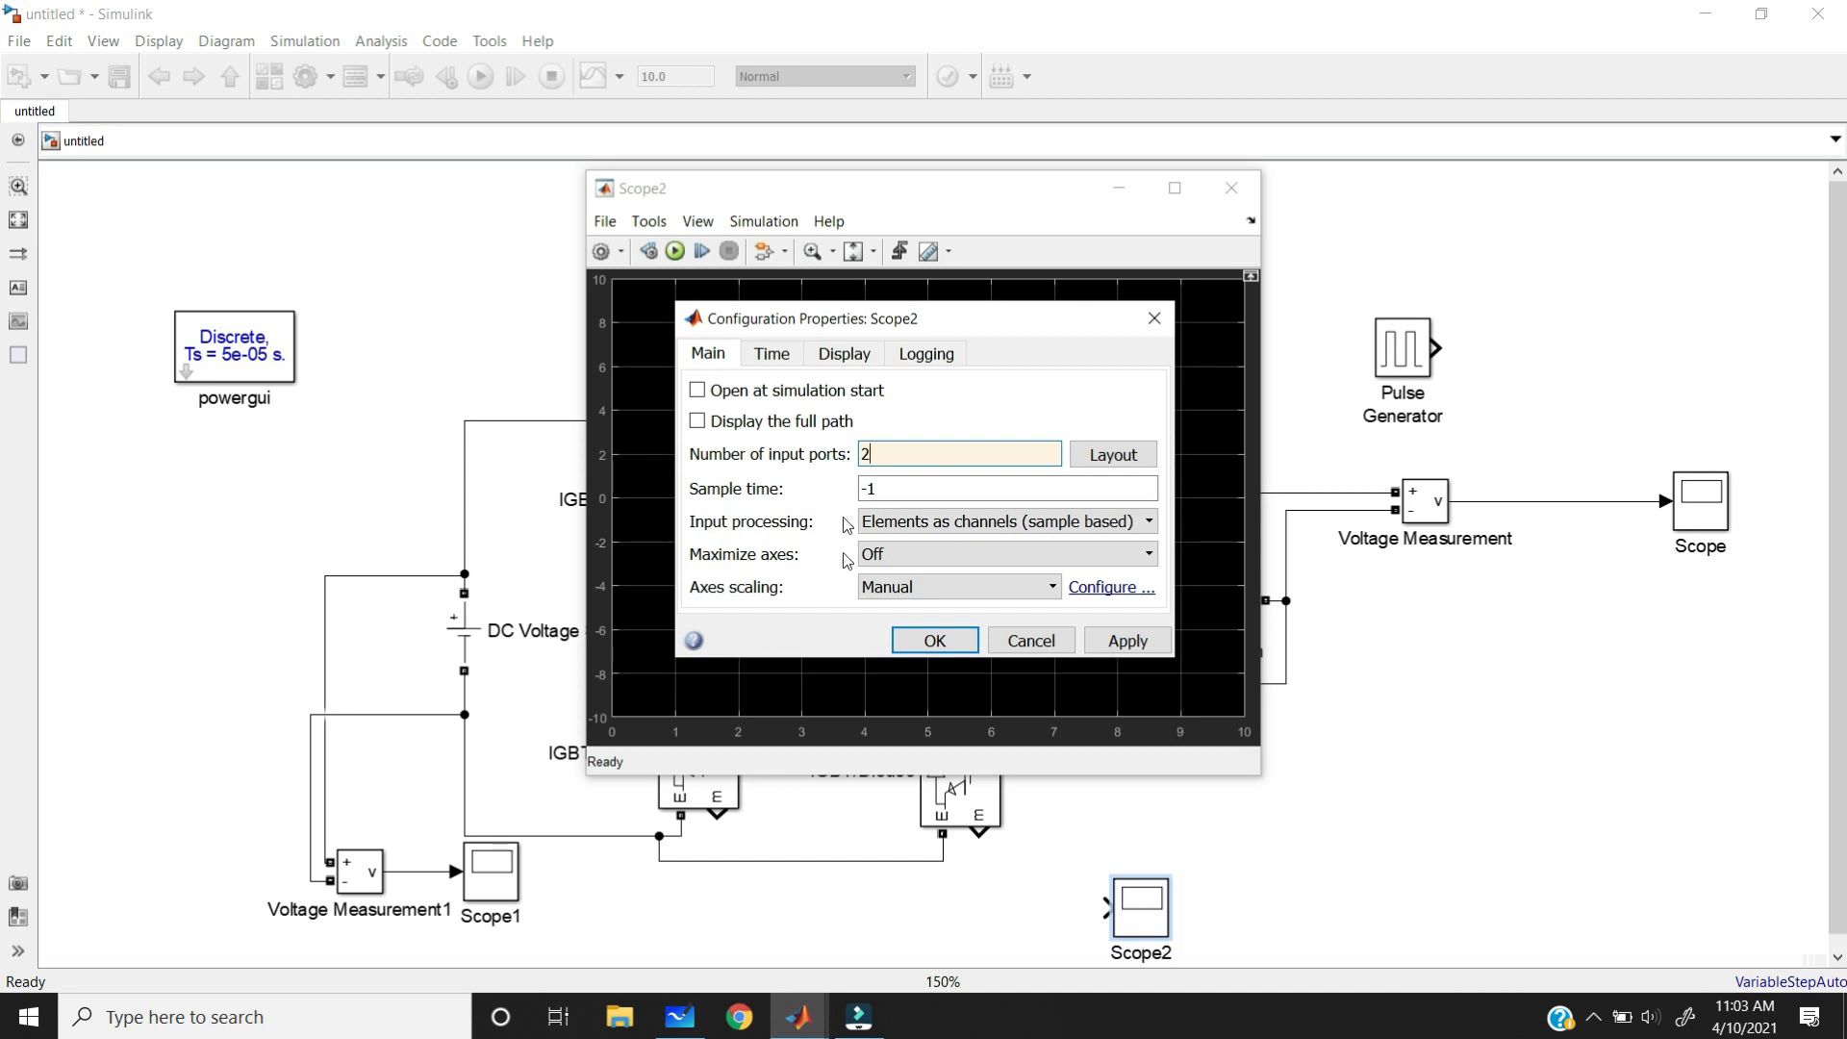
click(935, 642)
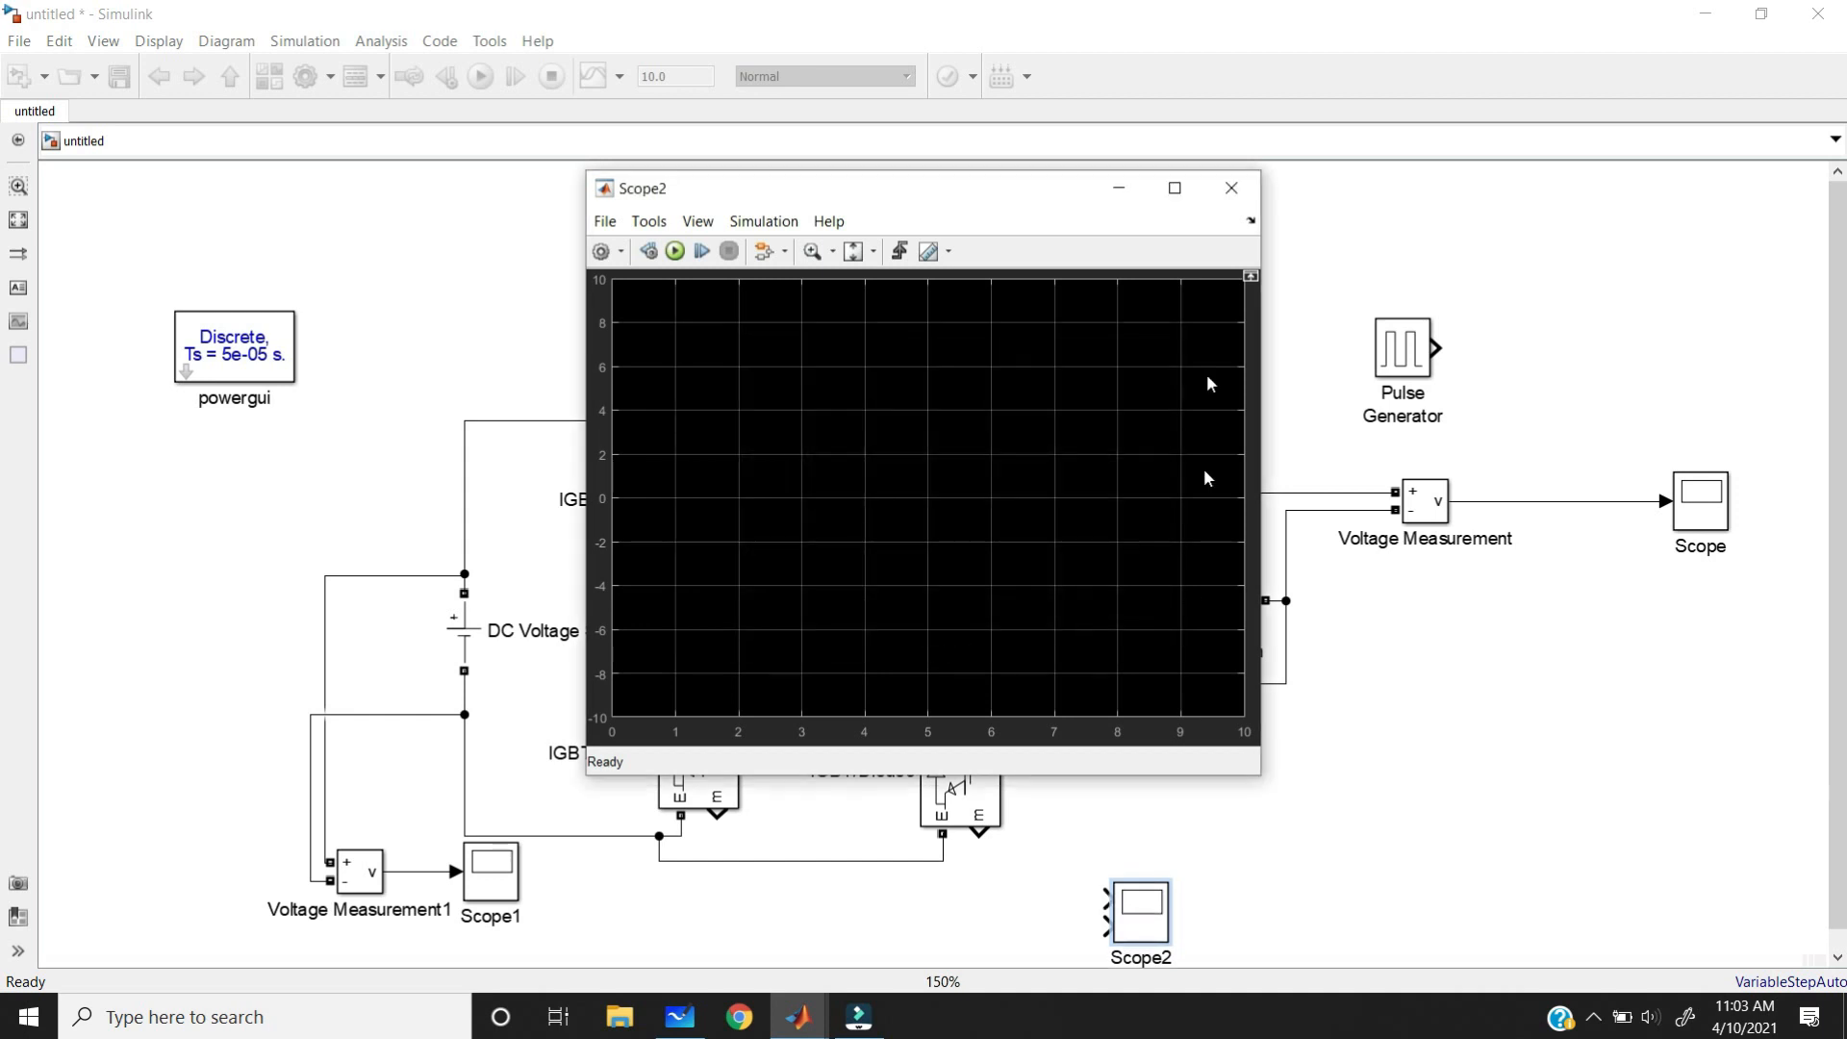
click(1226, 190)
- Connect the two-input scope to the outputs of the source-side and load-side Voltage Measurement blocks
drag(1106, 898, 413, 873)
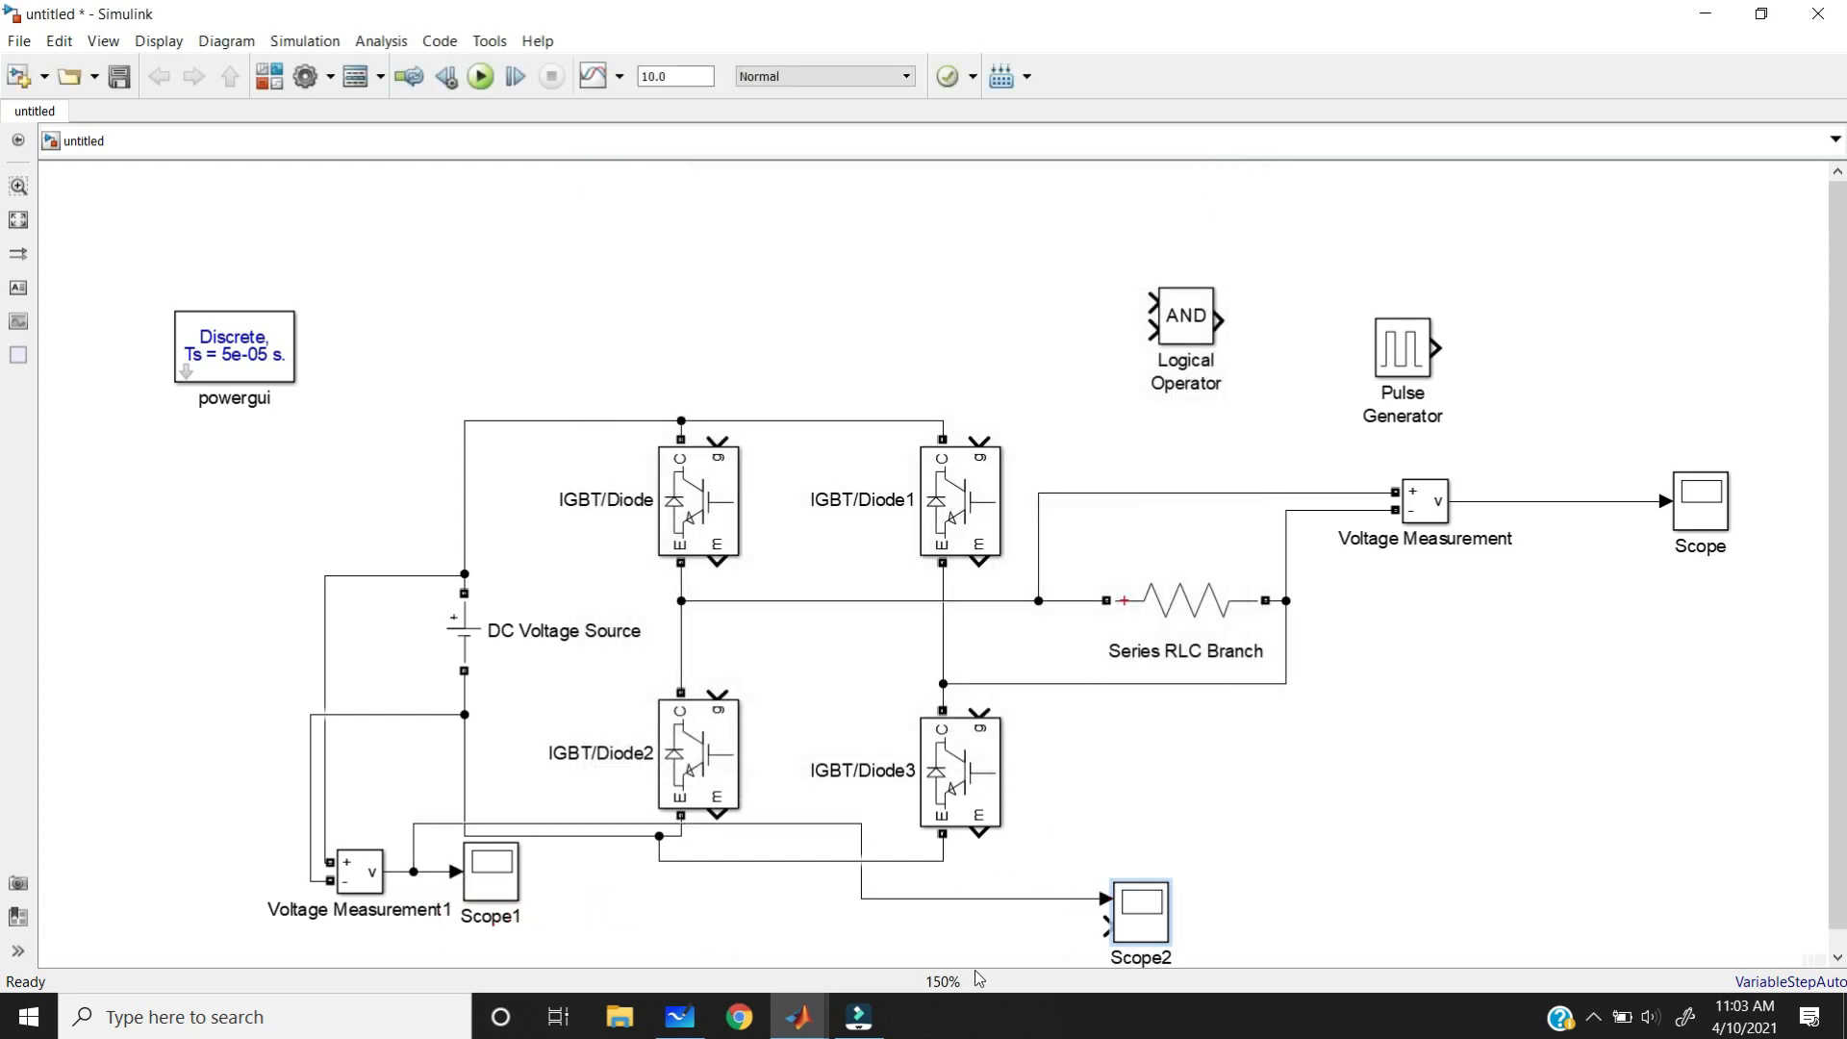
drag(1102, 933, 1553, 501)
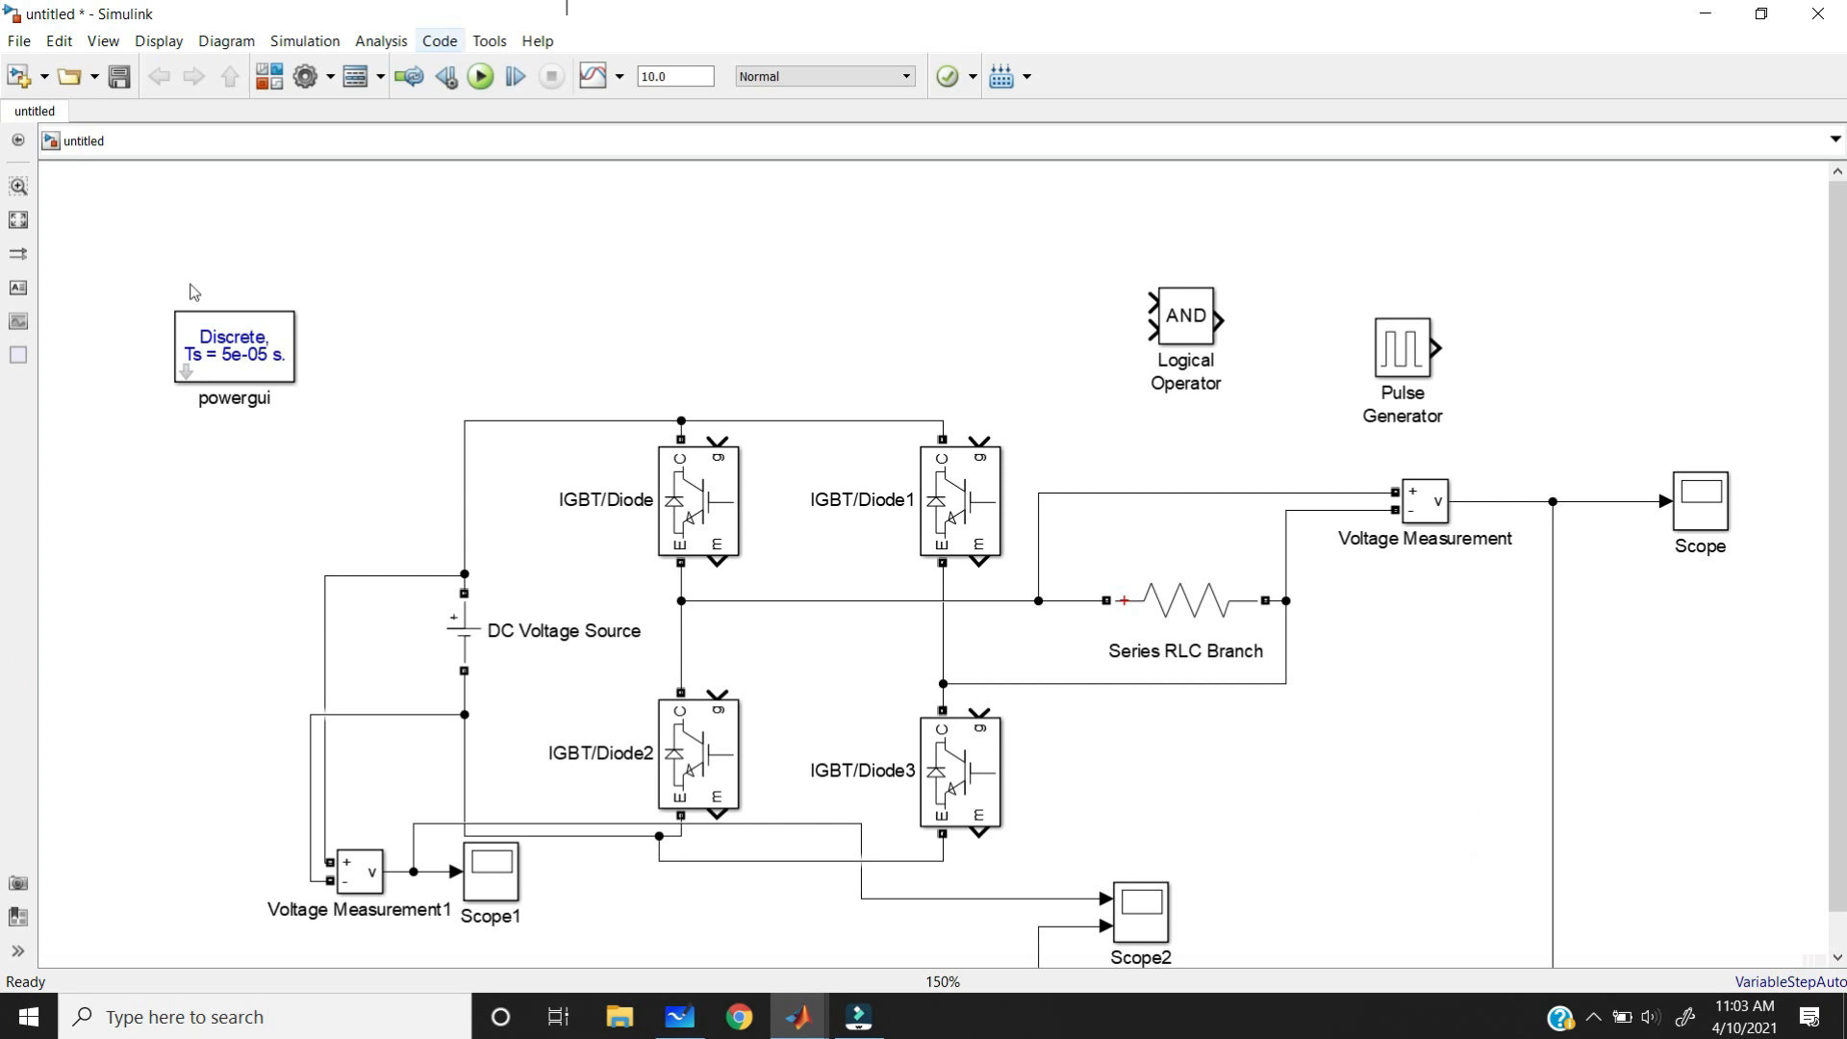
- Shift the IGBT/Diode block slightly down towards IGBT/Diode2
click(693, 766)
click(202, 713)
drag(646, 533, 644, 551)
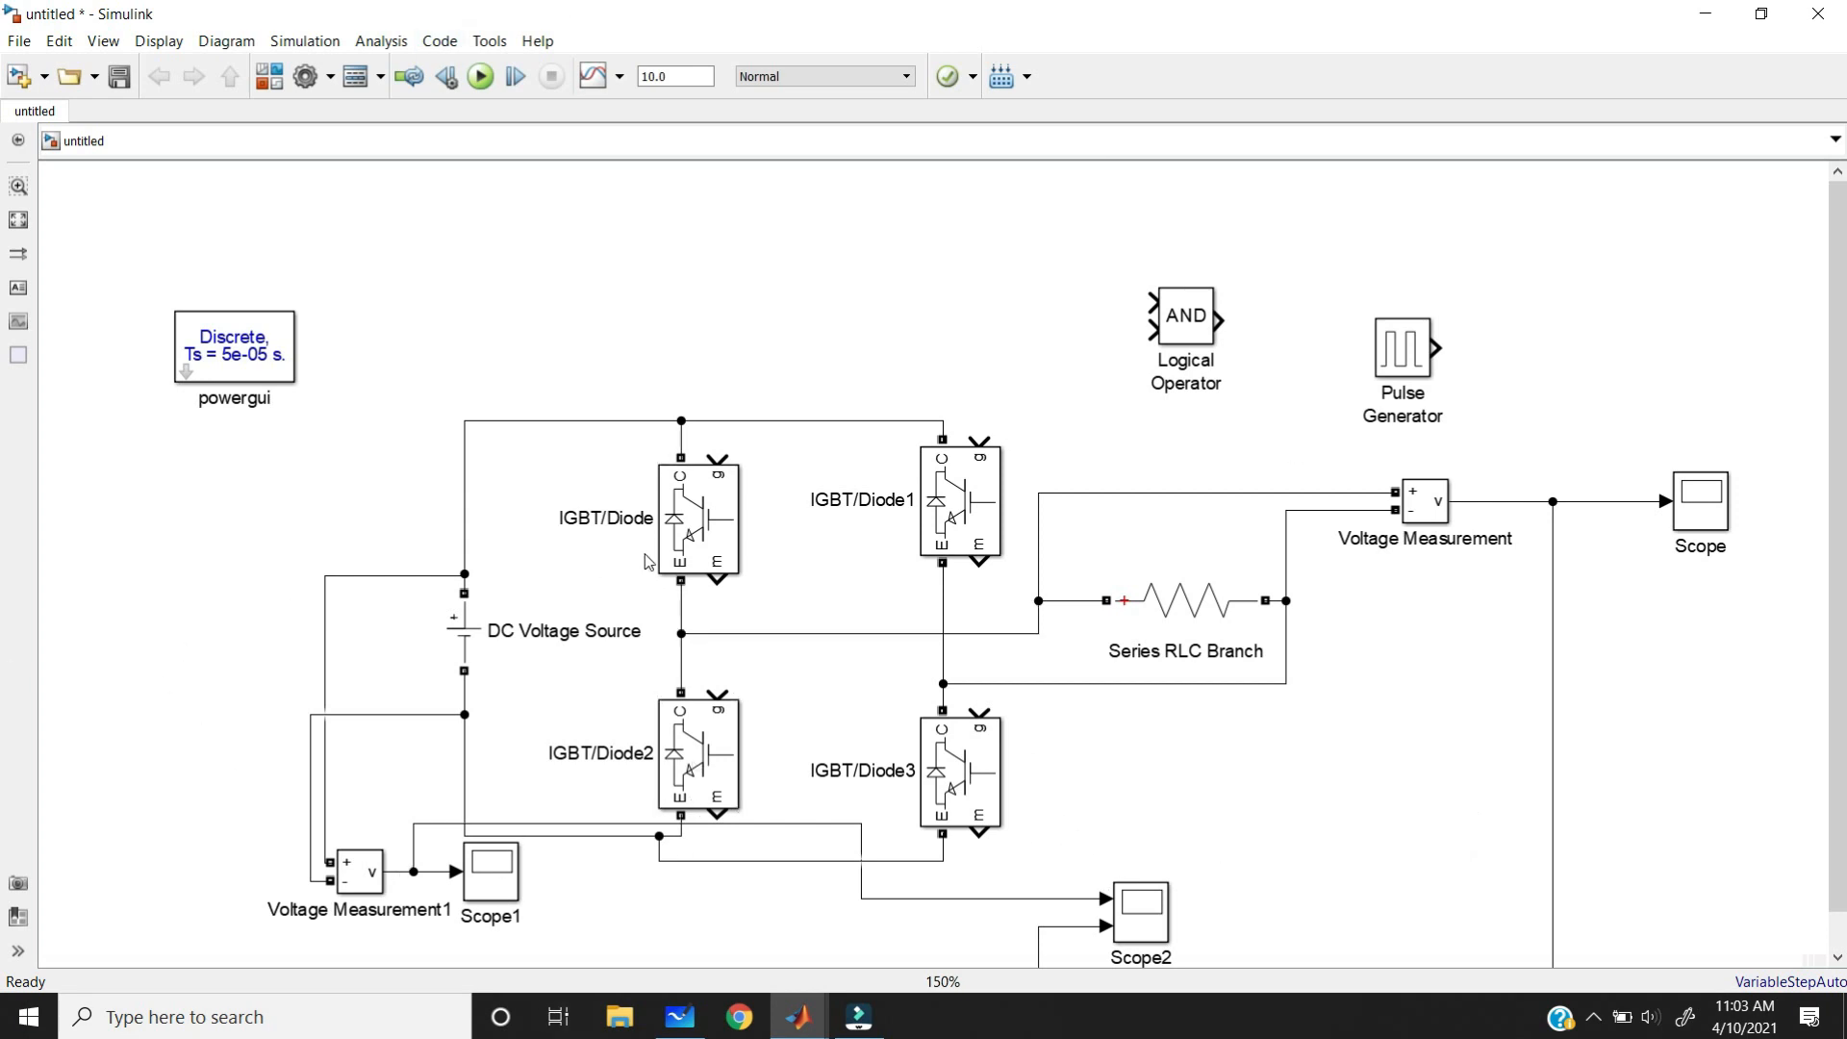
click(923, 484)
click(789, 605)
- Switch to Microsoft Whiteboard to examine the inverter circuit and its gate pulse waveforms, and return to Simulink
click(681, 1015)
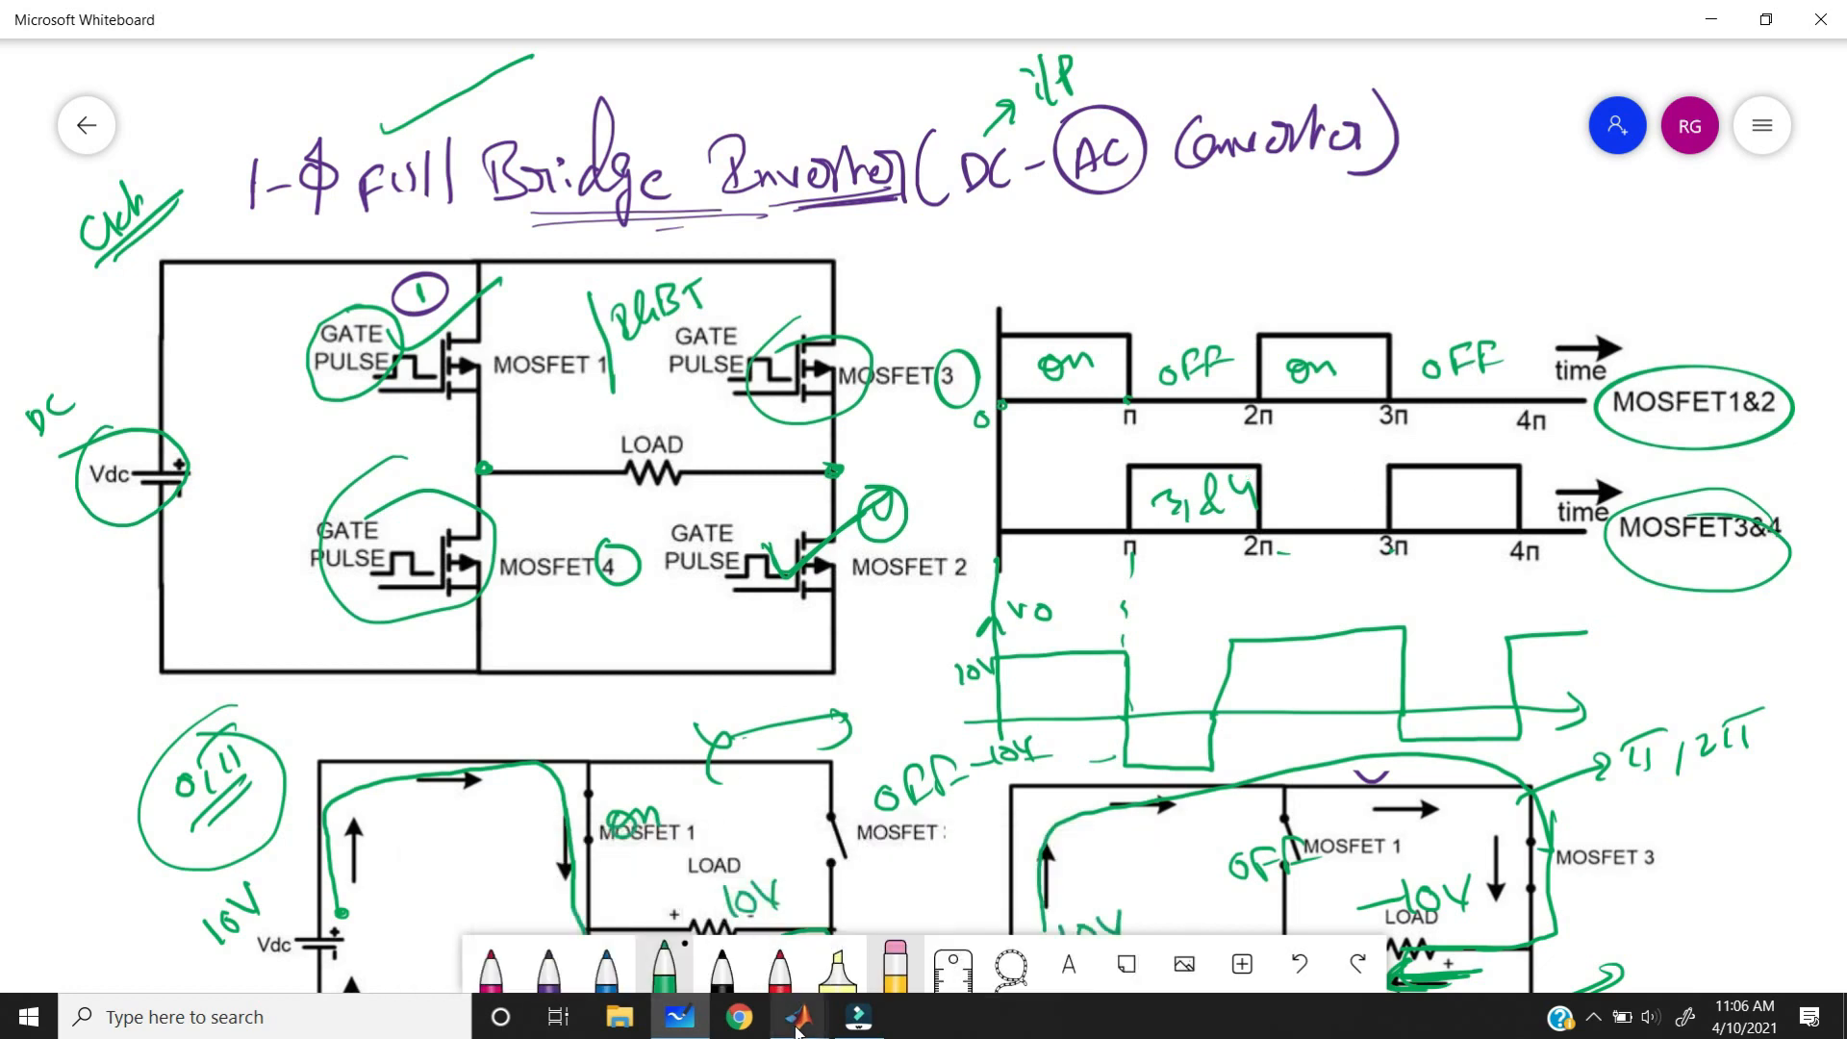
mouse_move(797, 1029)
click(751, 904)
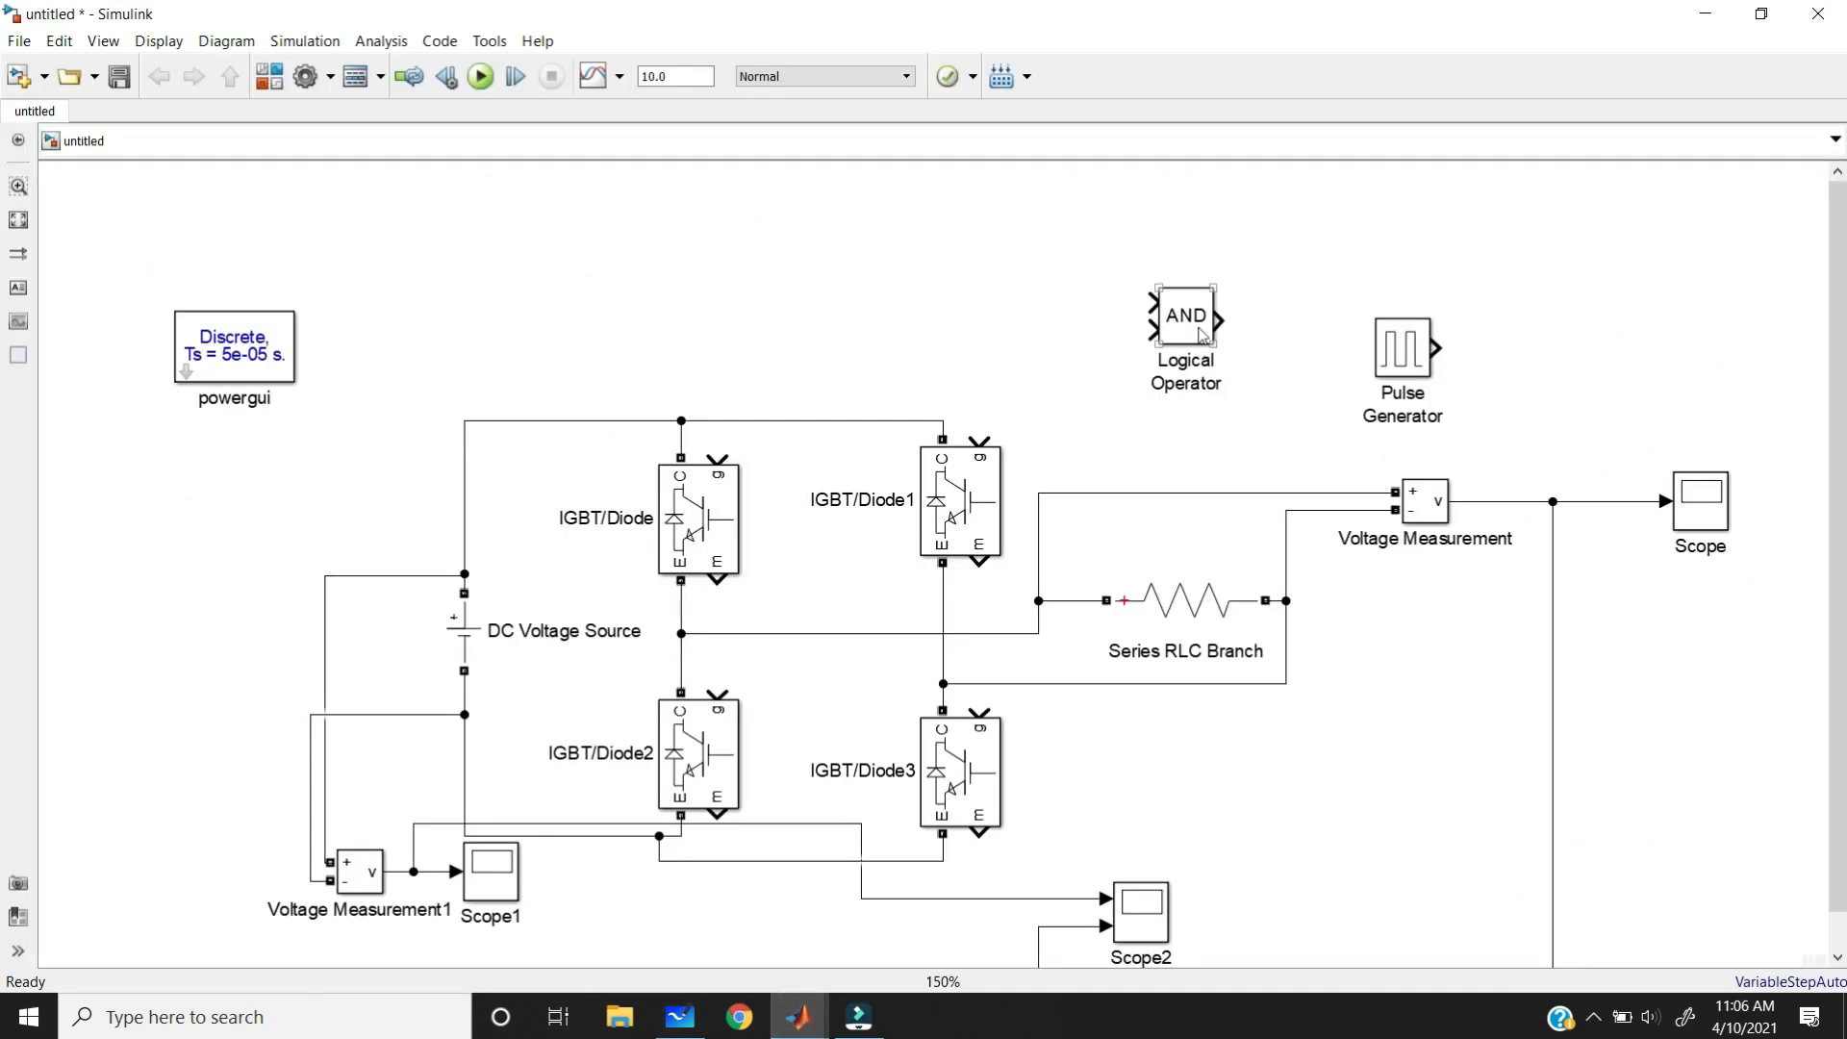
- Move the Pulse Generator above the powergui block and open its parameters to look at the period setting
drag(1402, 356, 420, 223)
double_click(406, 227)
double_click(626, 546)
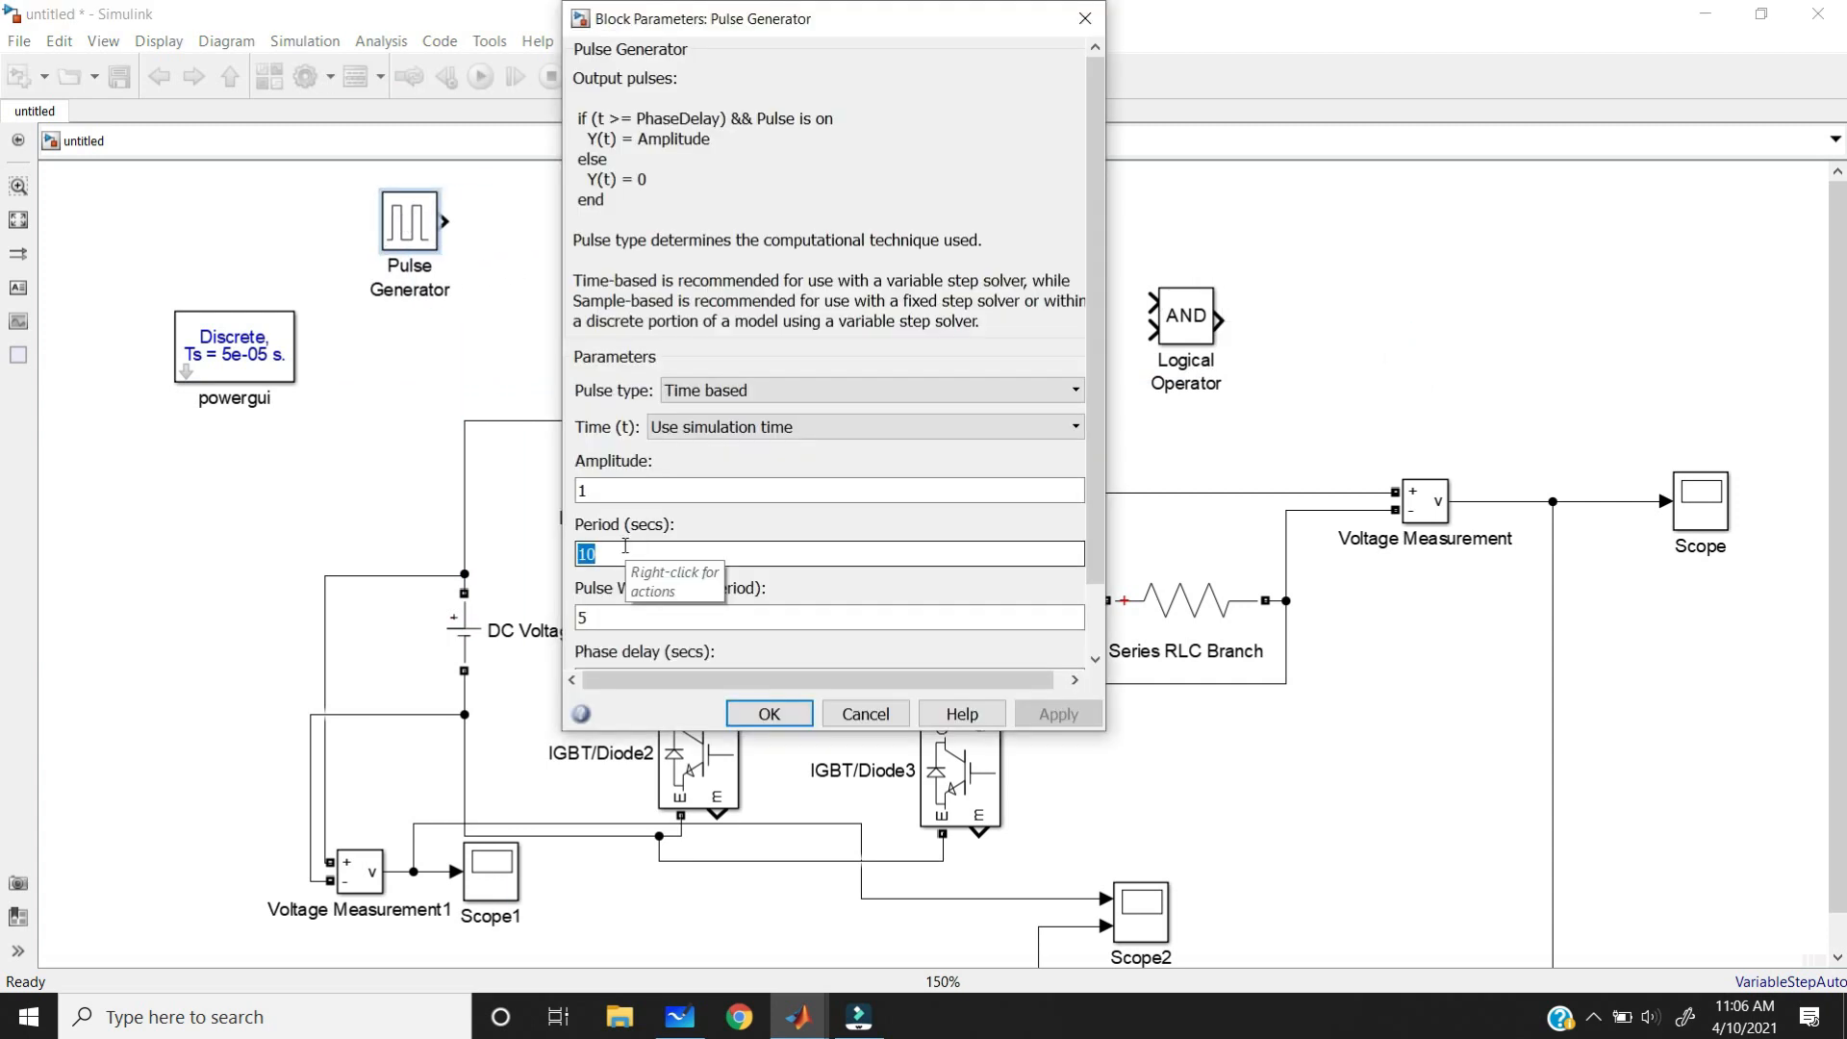
click(682, 528)
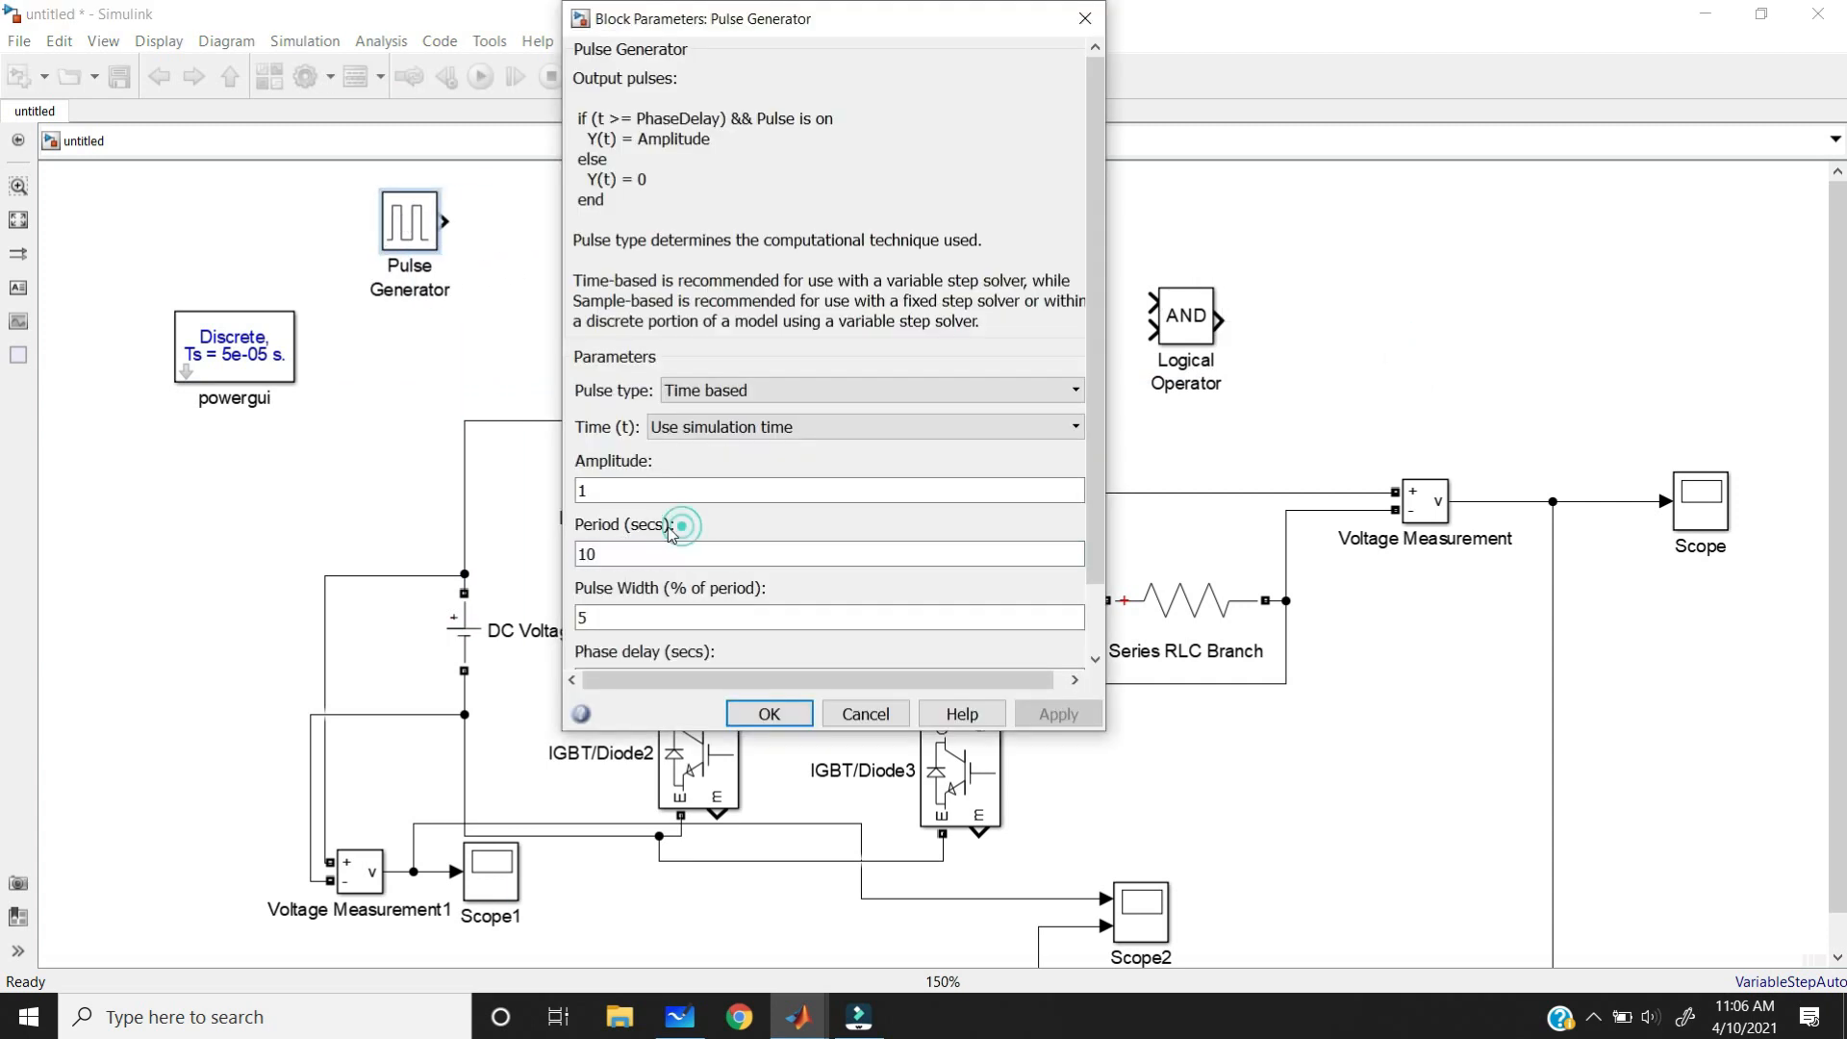
drag(676, 527, 580, 529)
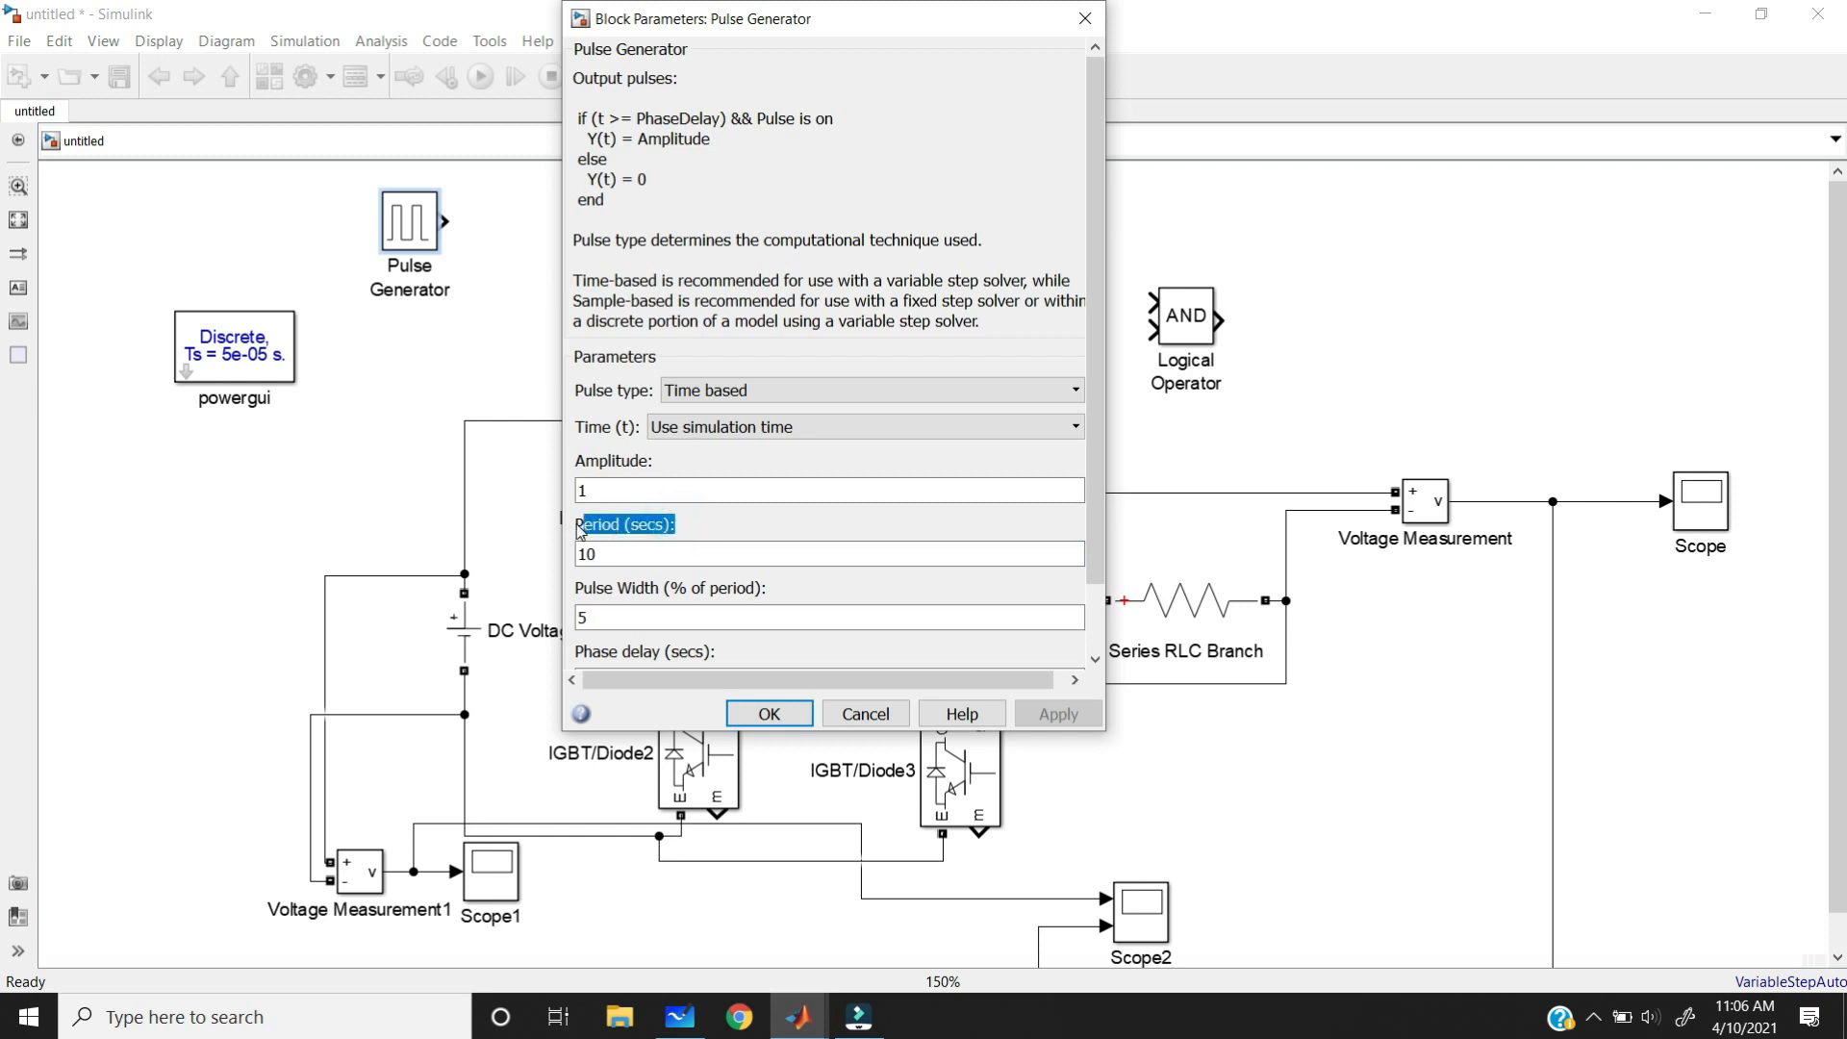
click(691, 535)
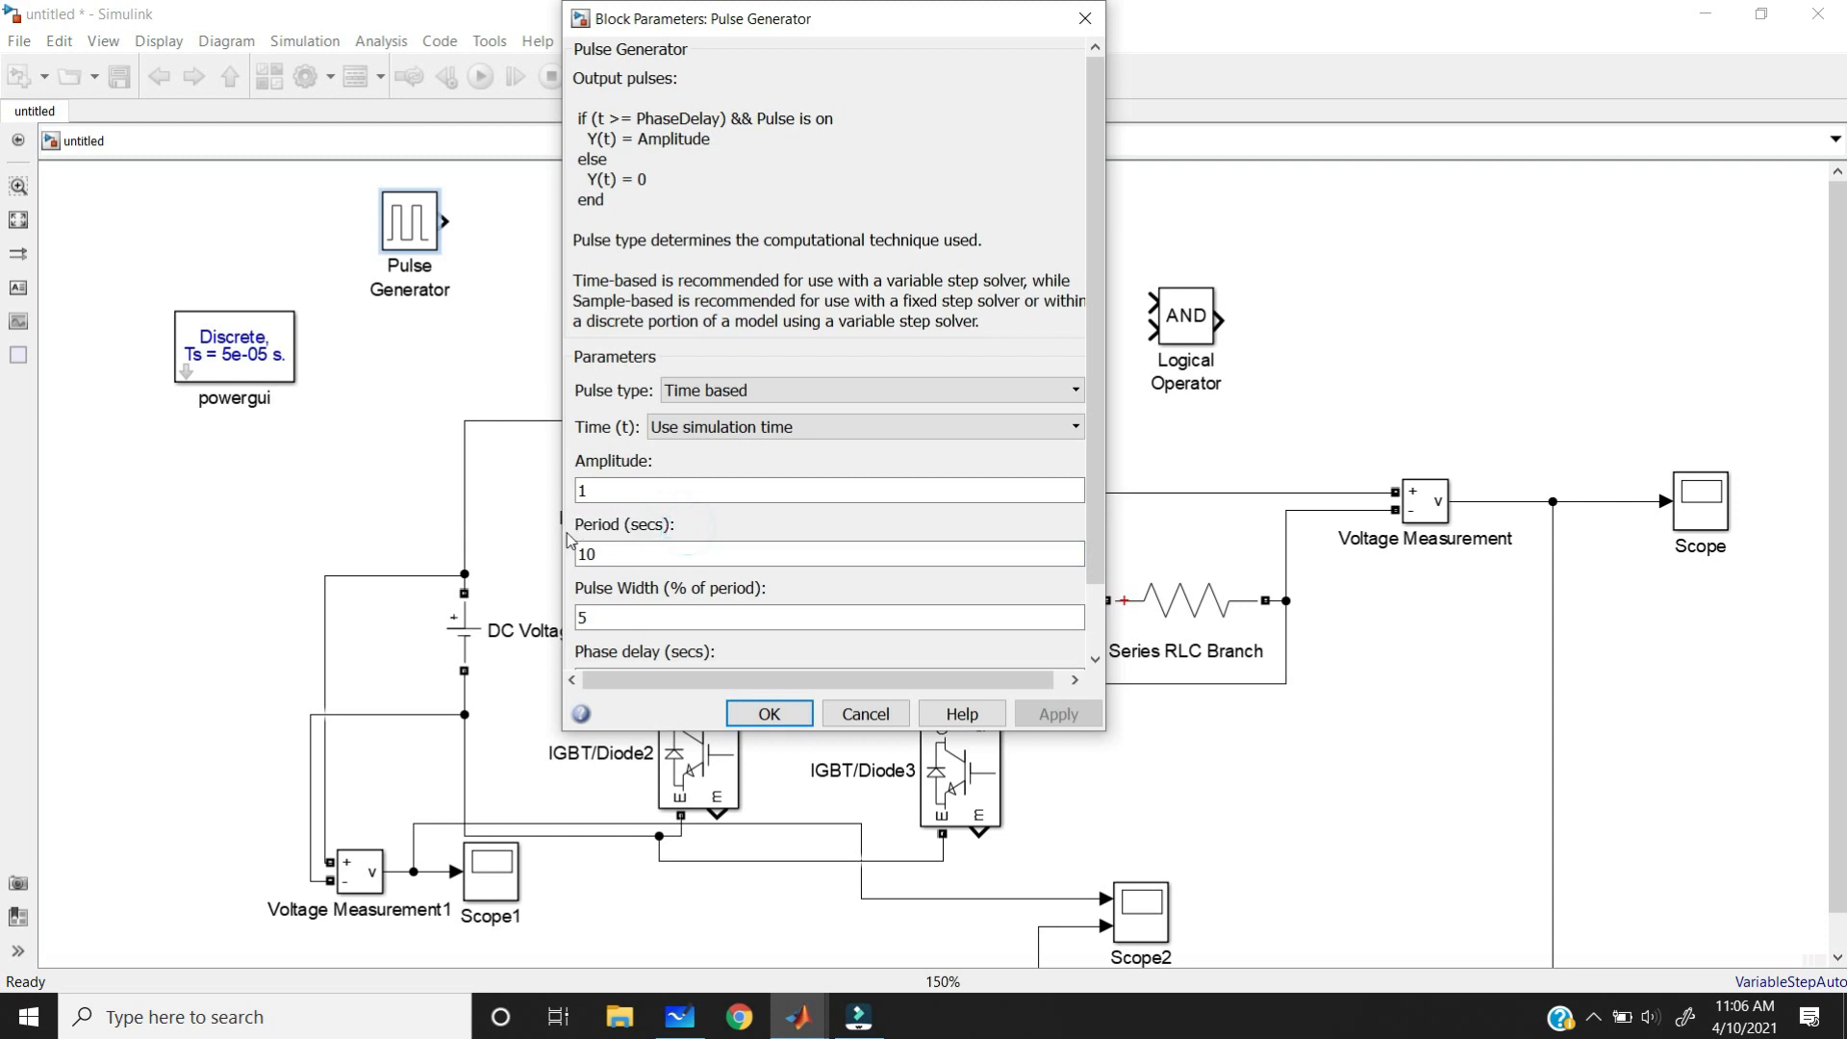
- Switch to Microsoft Whiteboard and handwrite the period formula T = 1/f = 1/2000 Hz beside the title
click(682, 1016)
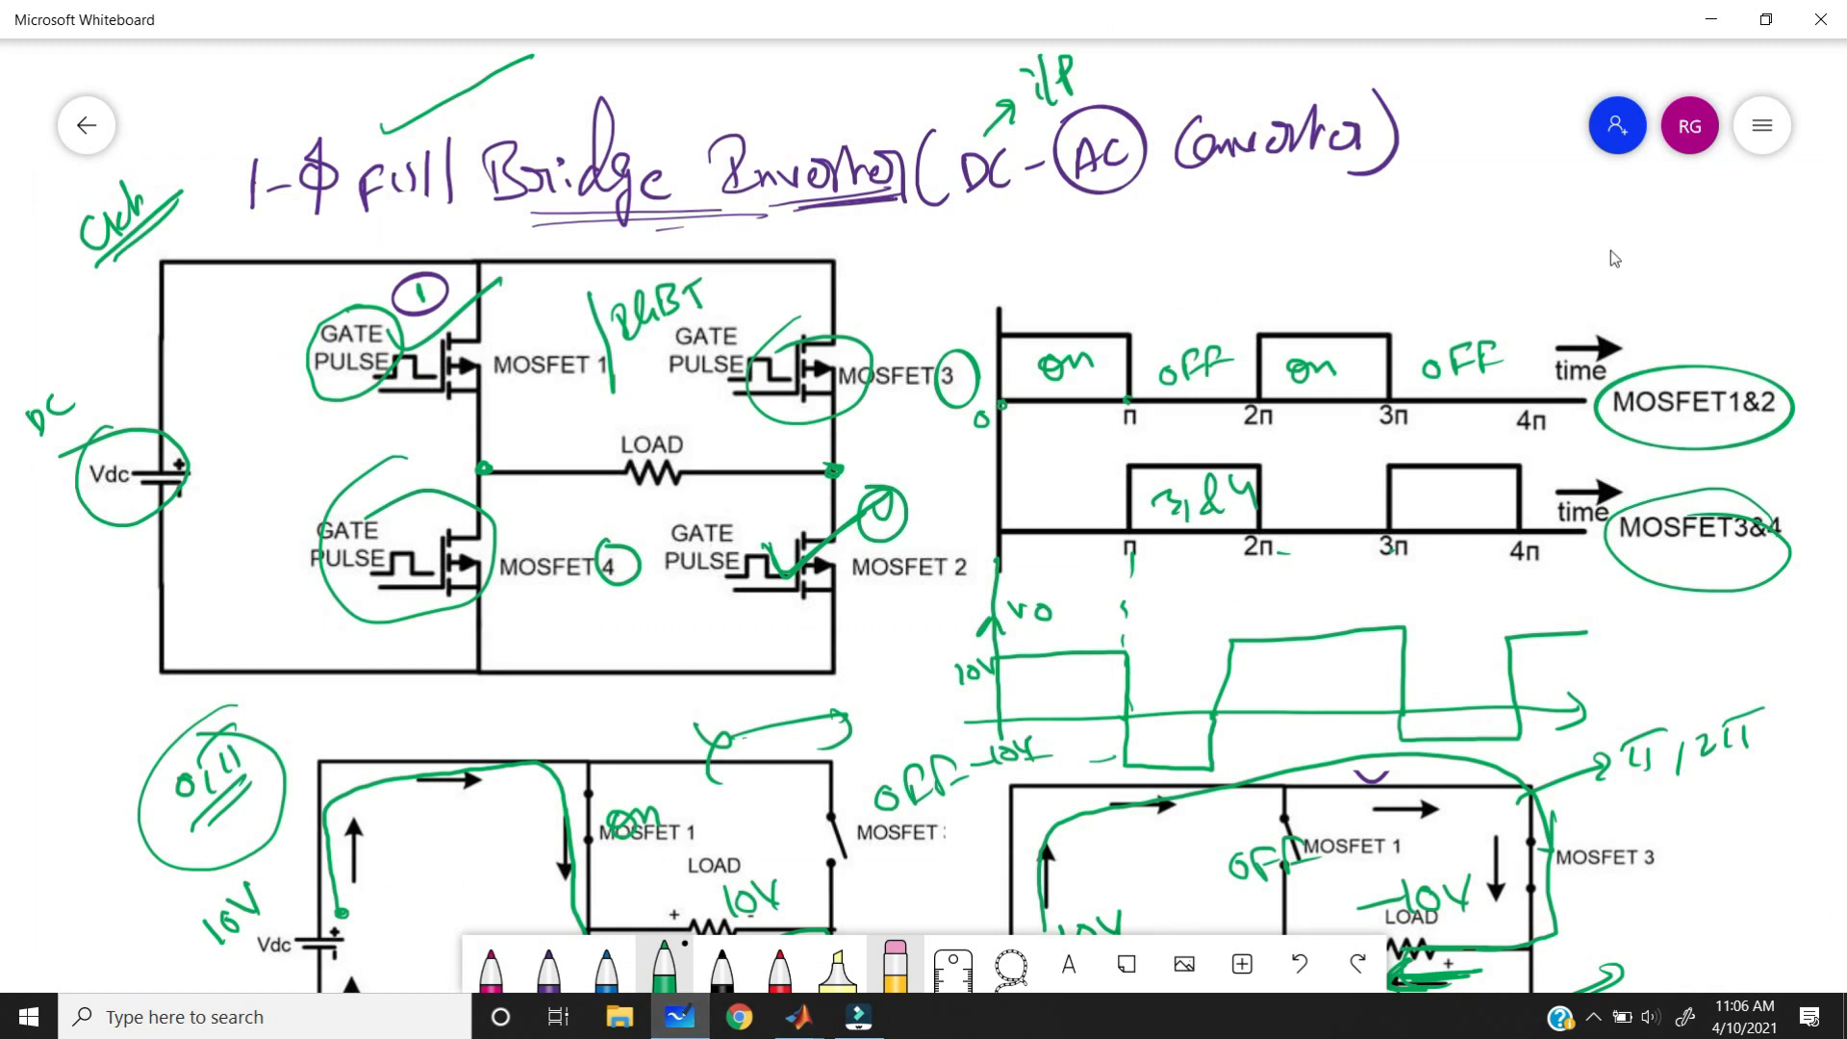
mouse_move(1416, 200)
mouse_down()
mouse_move(1426, 224)
mouse_move(1433, 193)
mouse_move(1460, 197)
mouse_move(1477, 168)
mouse_move(1491, 204)
mouse_up()
mouse_move(1512, 198)
mouse_down()
mouse_move(1523, 142)
mouse_move(1550, 227)
mouse_move(1578, 192)
mouse_up()
drag(1588, 175, 1585, 188)
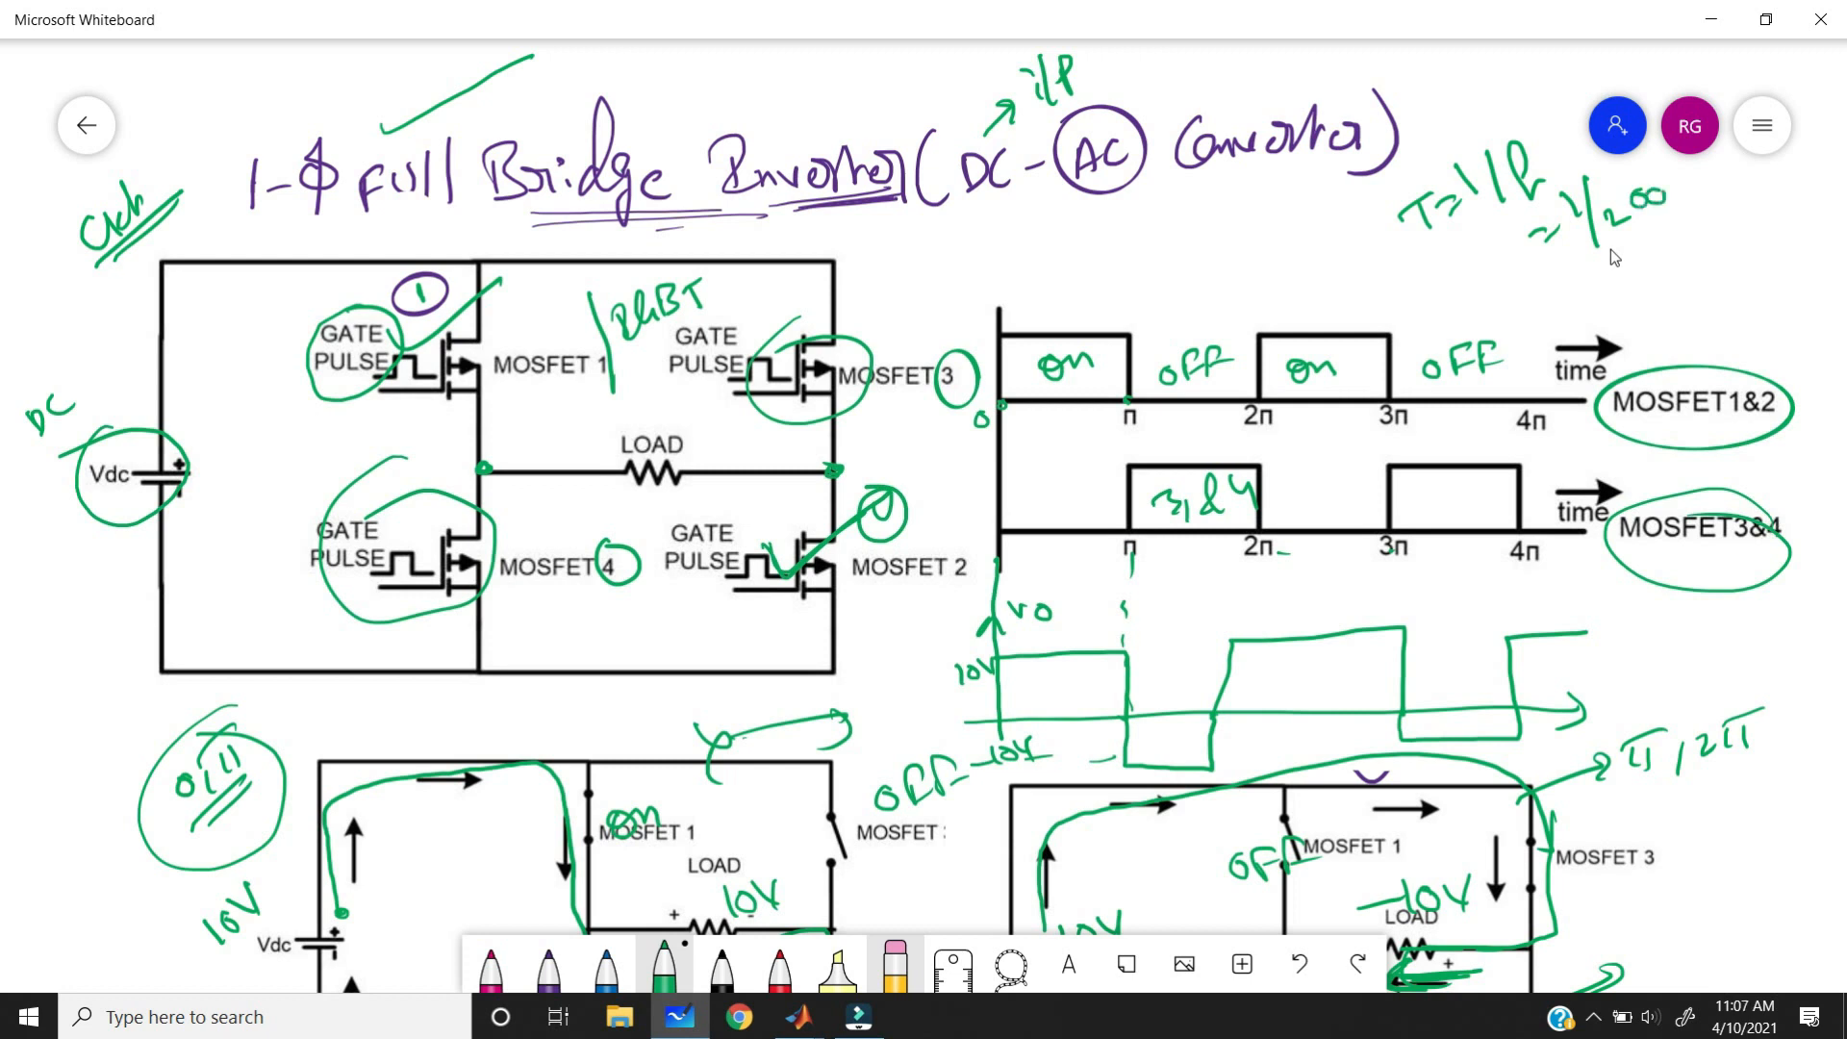
drag(1686, 179, 1680, 181)
mouse_move(1668, 246)
mouse_down()
mouse_move(1729, 230)
mouse_move(1727, 191)
mouse_move(1760, 210)
mouse_move(1731, 181)
mouse_up()
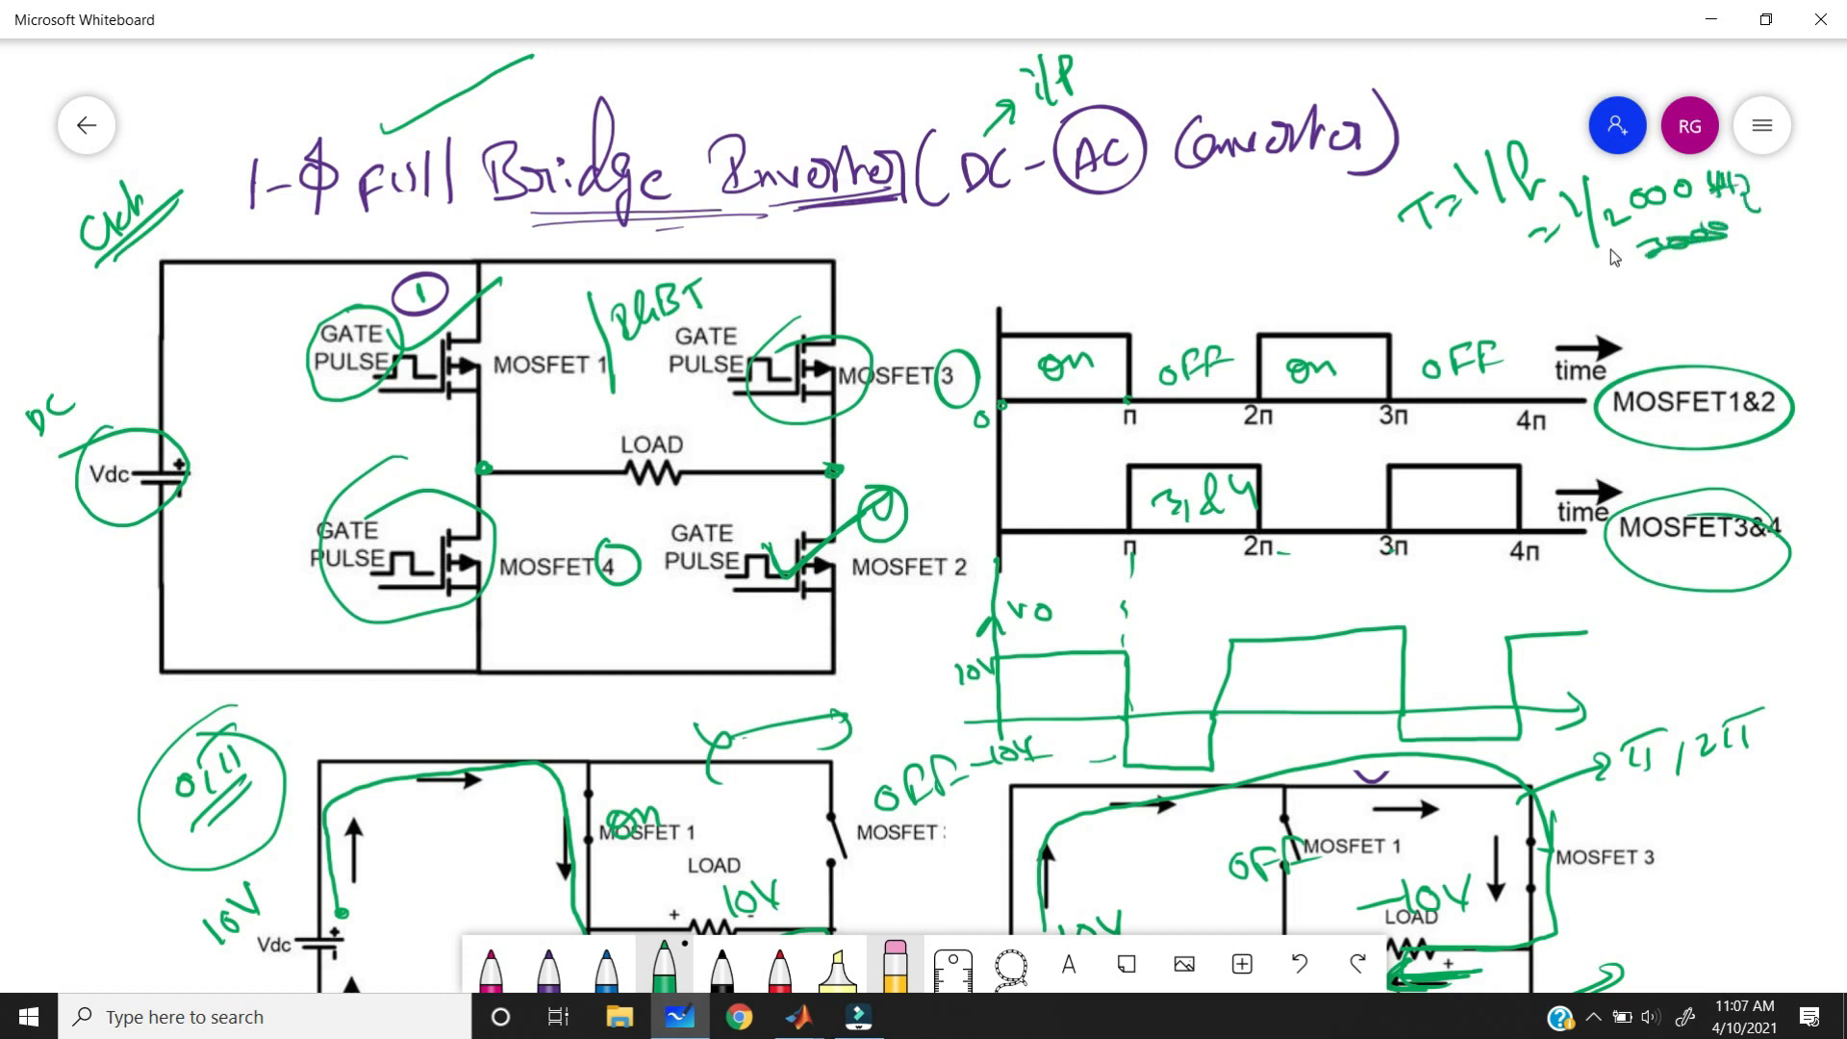
- Write the circled unit "sec" beneath the period formula and return to the Pulse Generator parameters in Simulink
mouse_move(1488, 276)
mouse_down()
mouse_move(1516, 238)
mouse_move(1441, 304)
mouse_move(1505, 275)
mouse_up()
drag(1518, 242, 1503, 243)
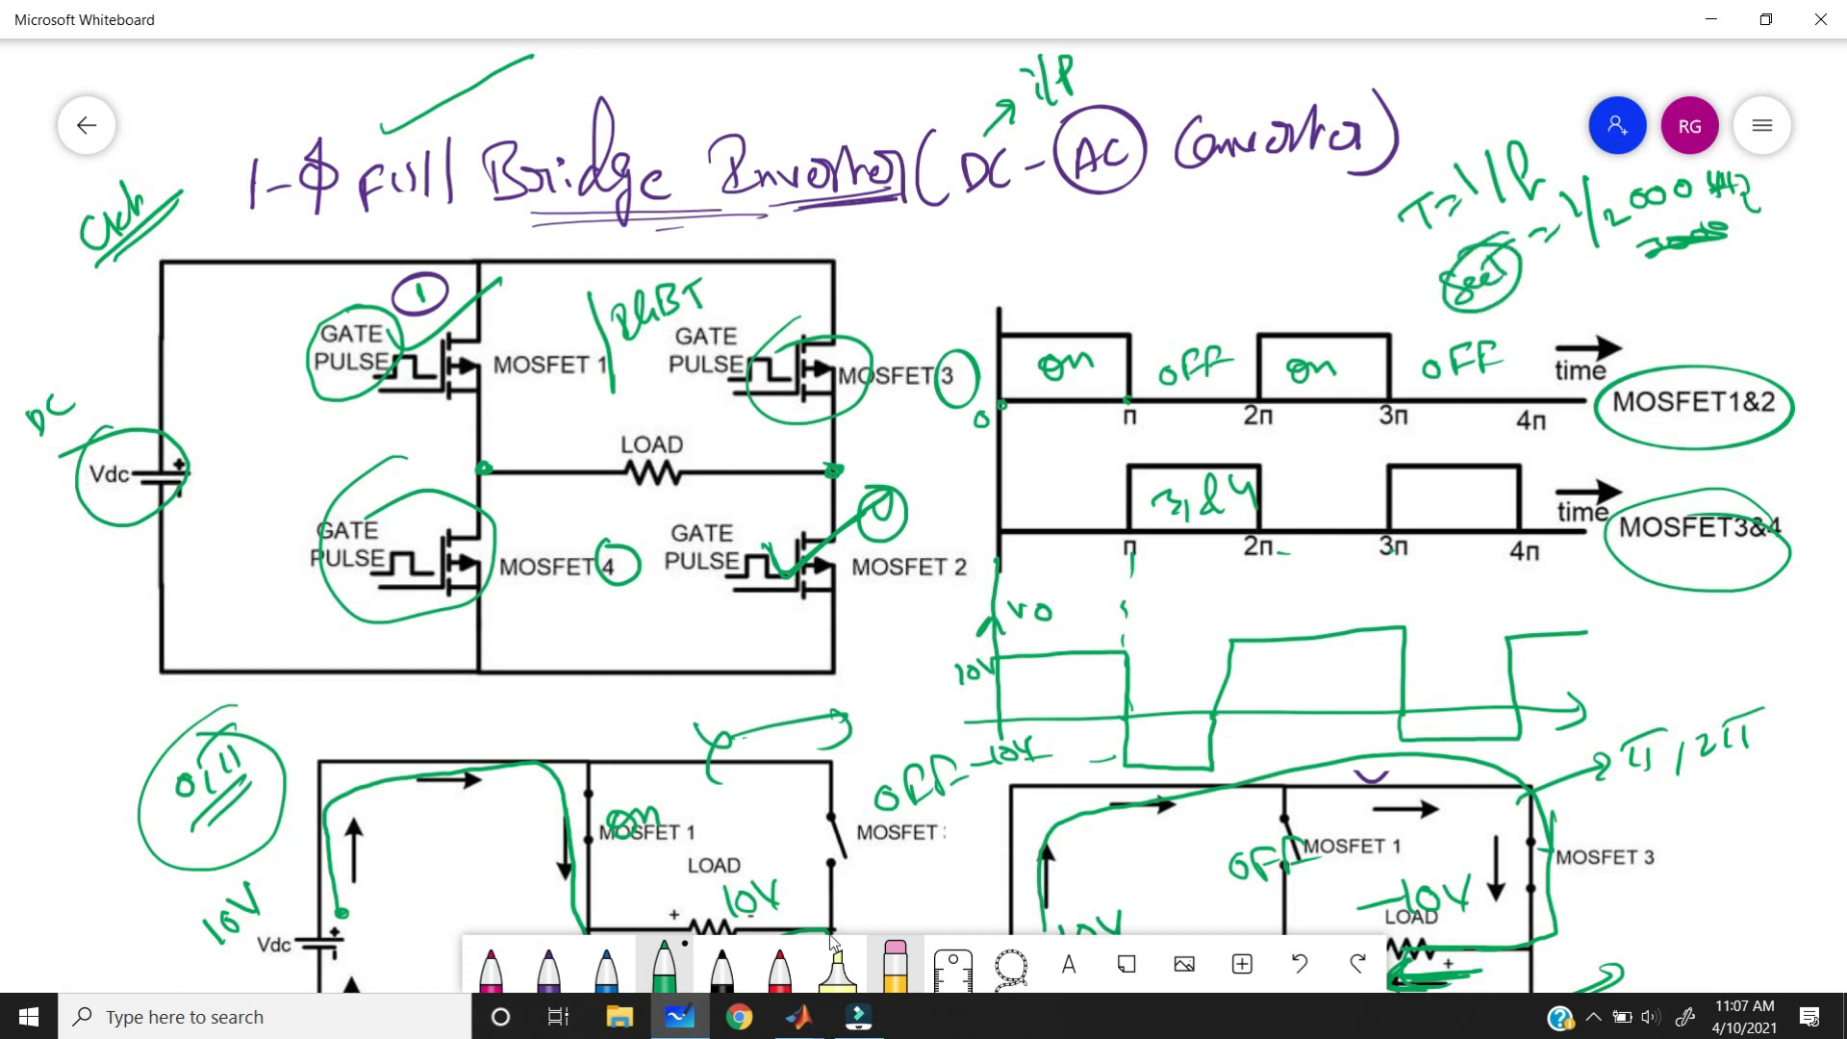
click(799, 1017)
click(1181, 902)
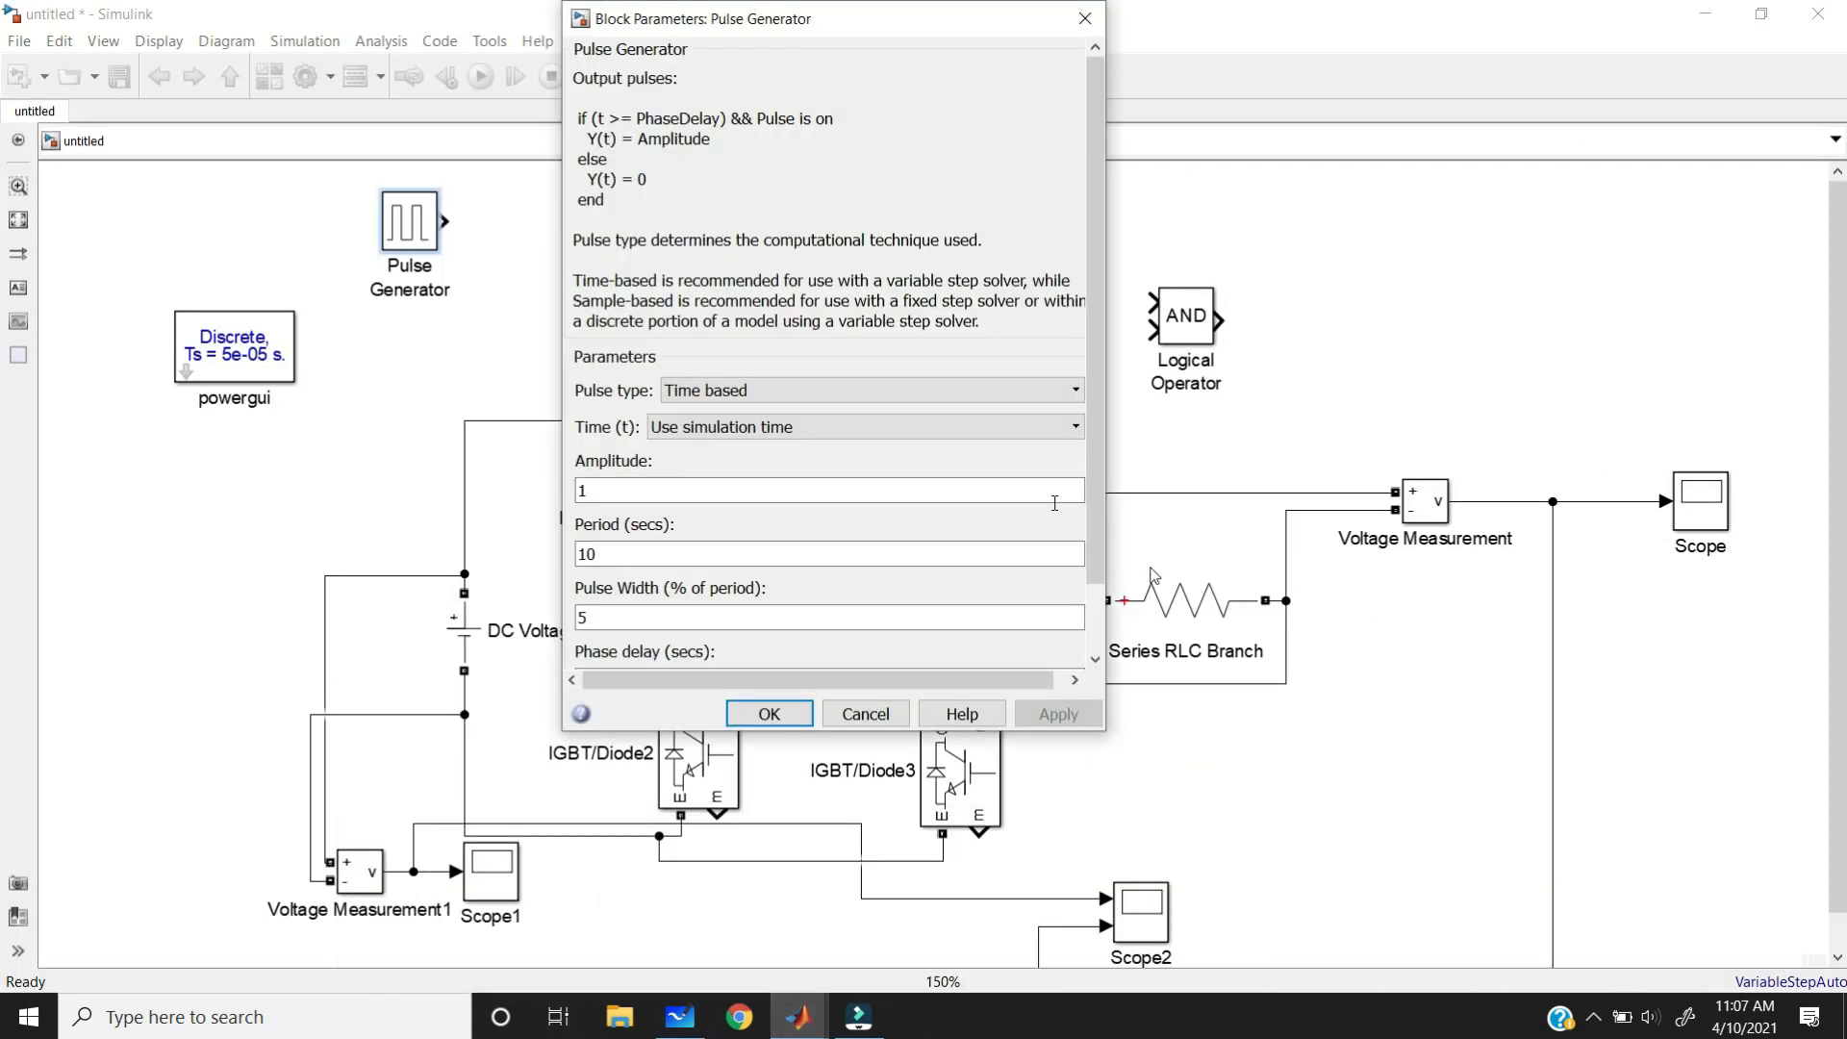
- Set the Pulse Generator's period to 1/2000 seconds and apply the block parameters
double_click(643, 556)
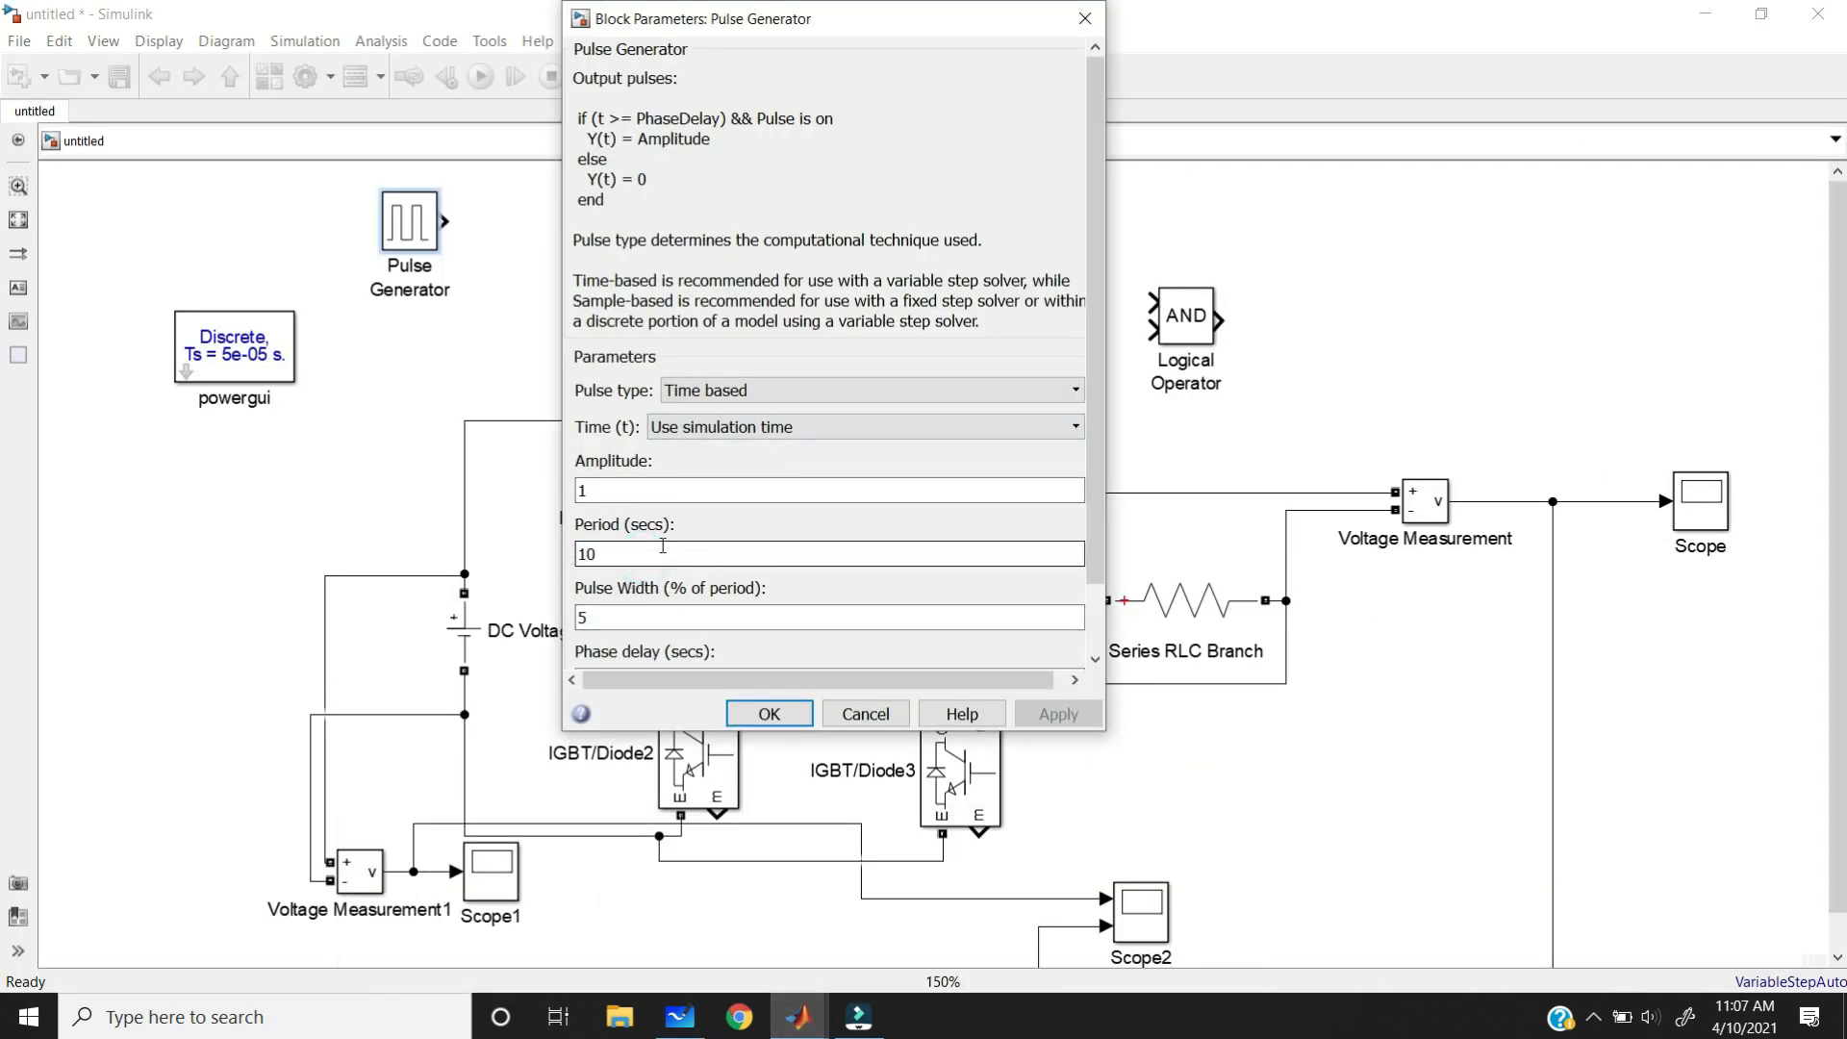
drag(675, 555, 565, 556)
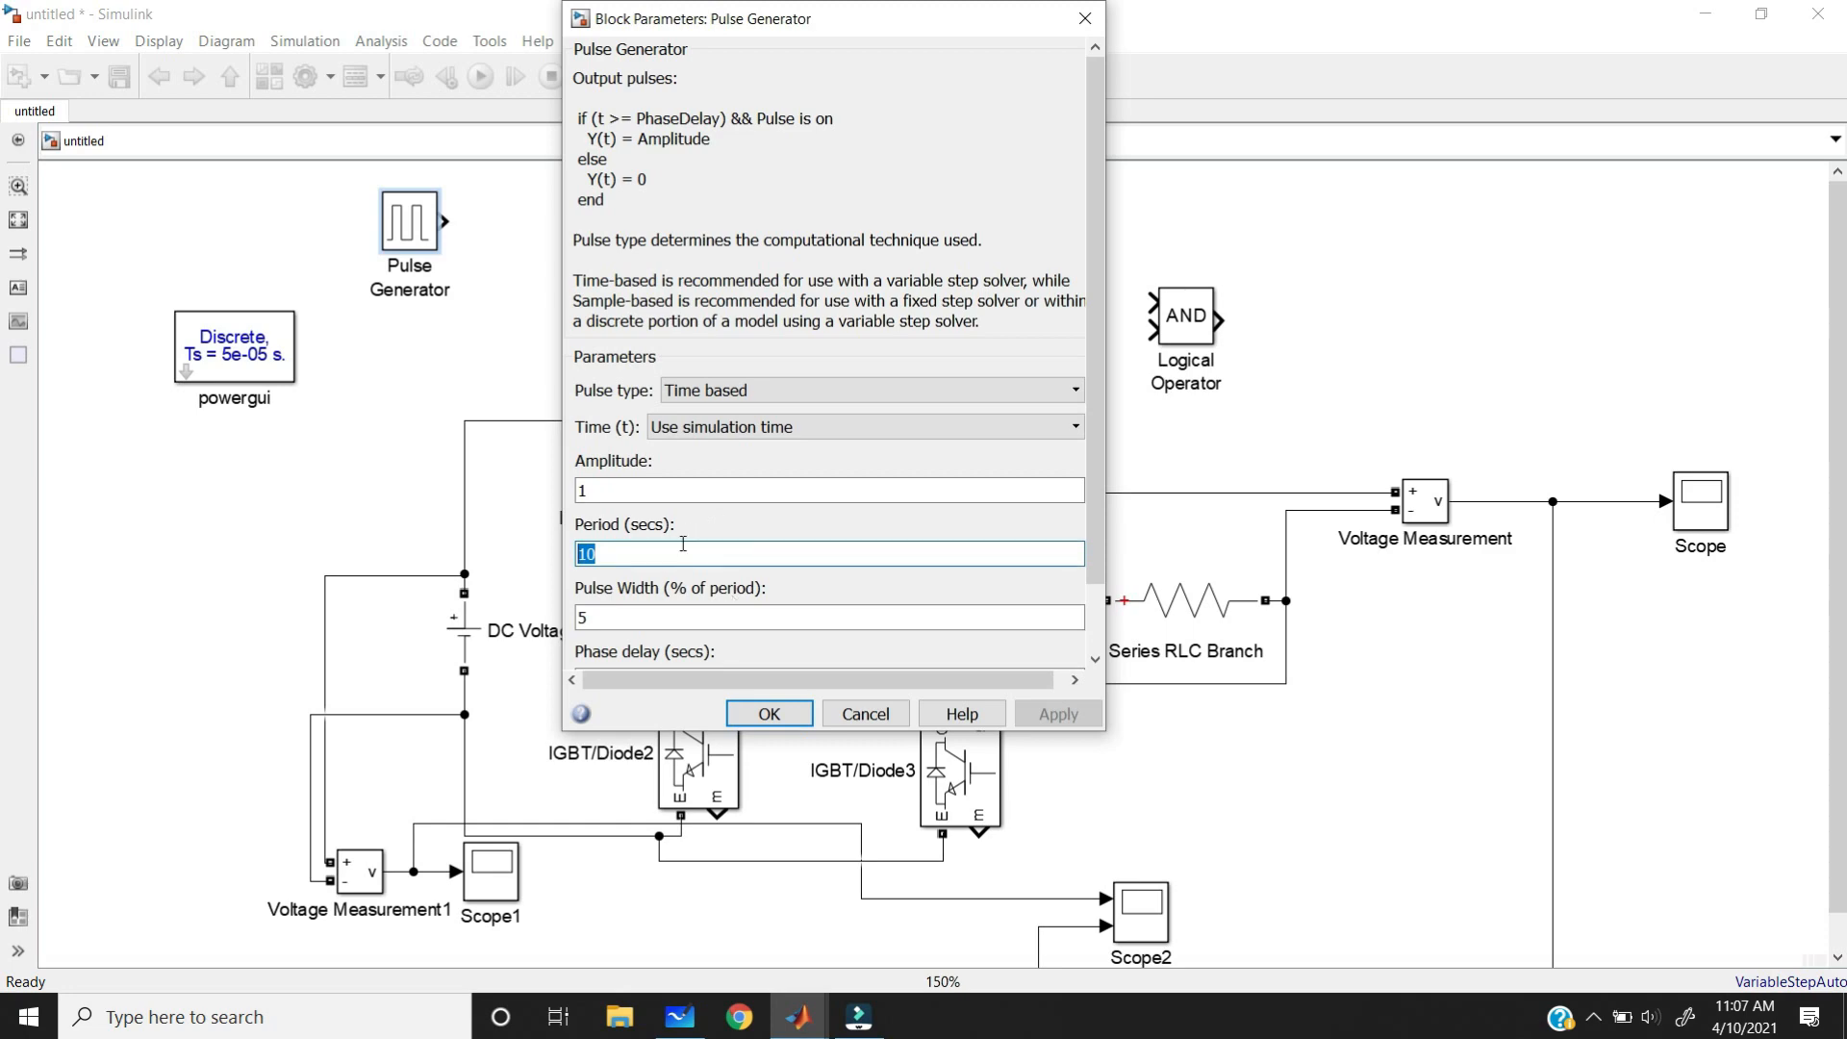
click(679, 1017)
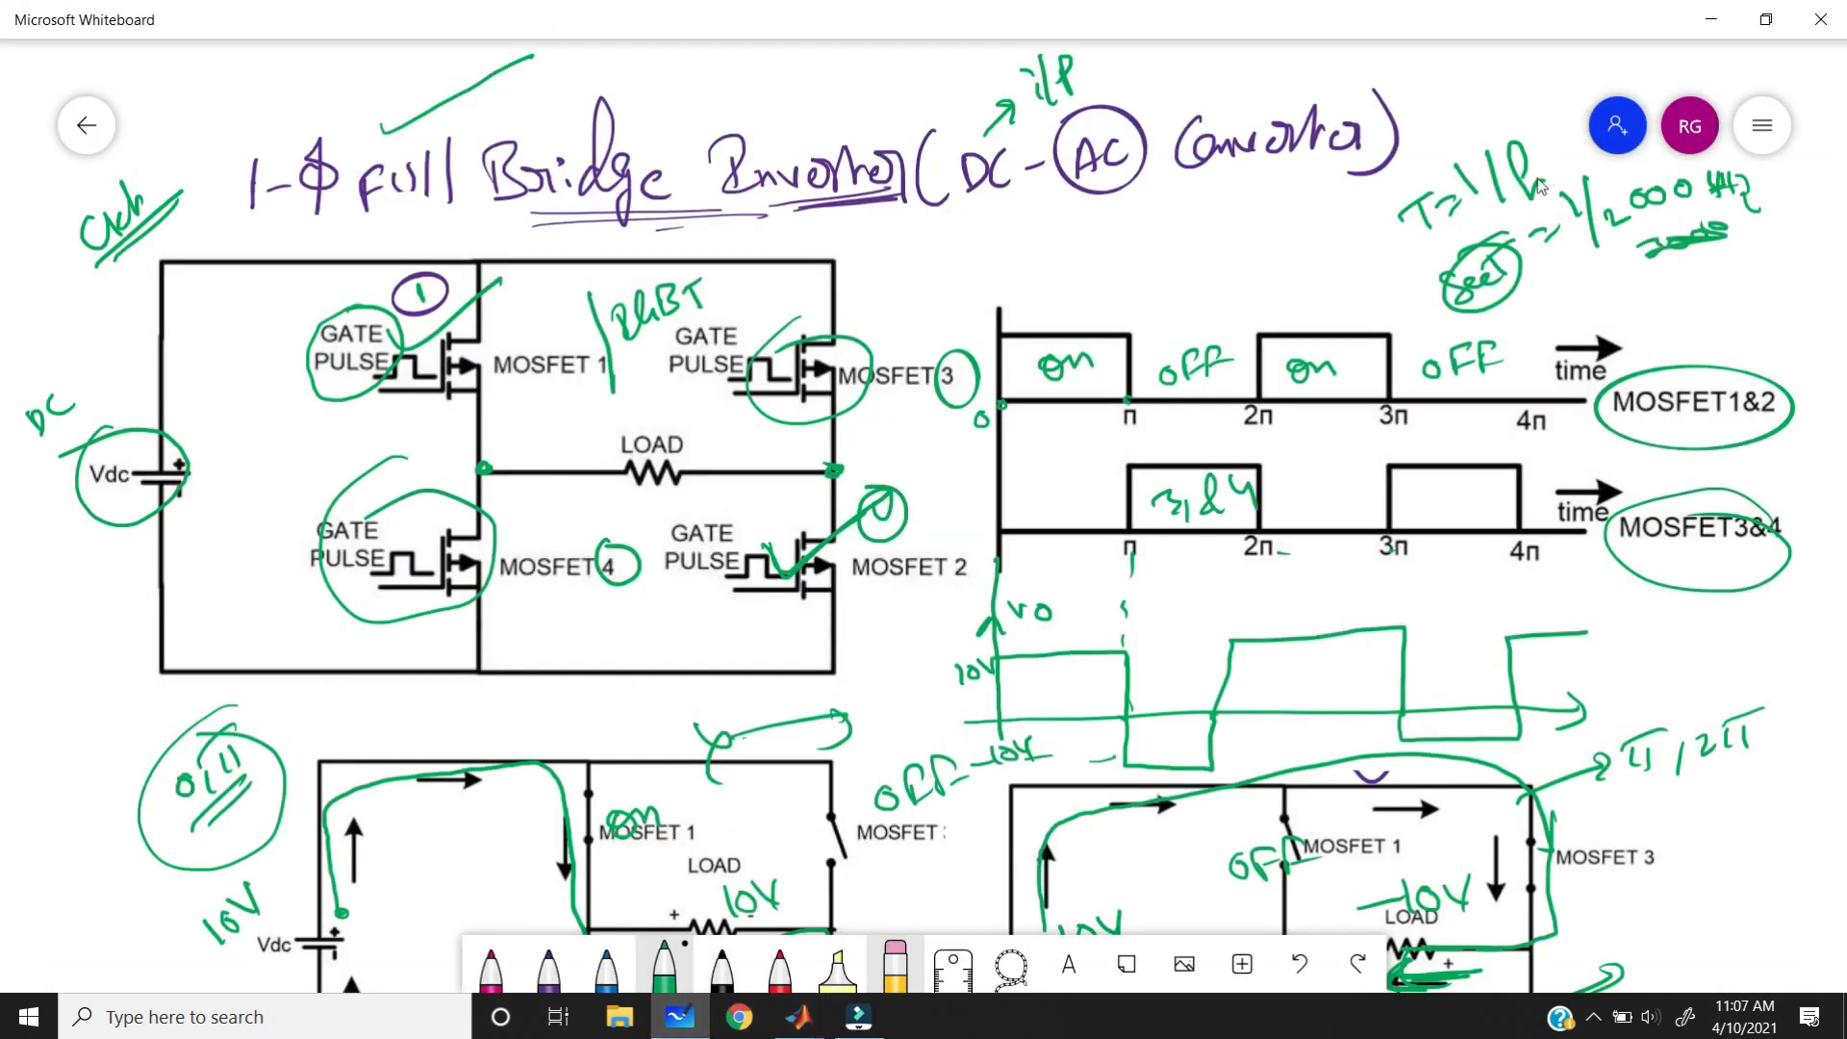
click(799, 1017)
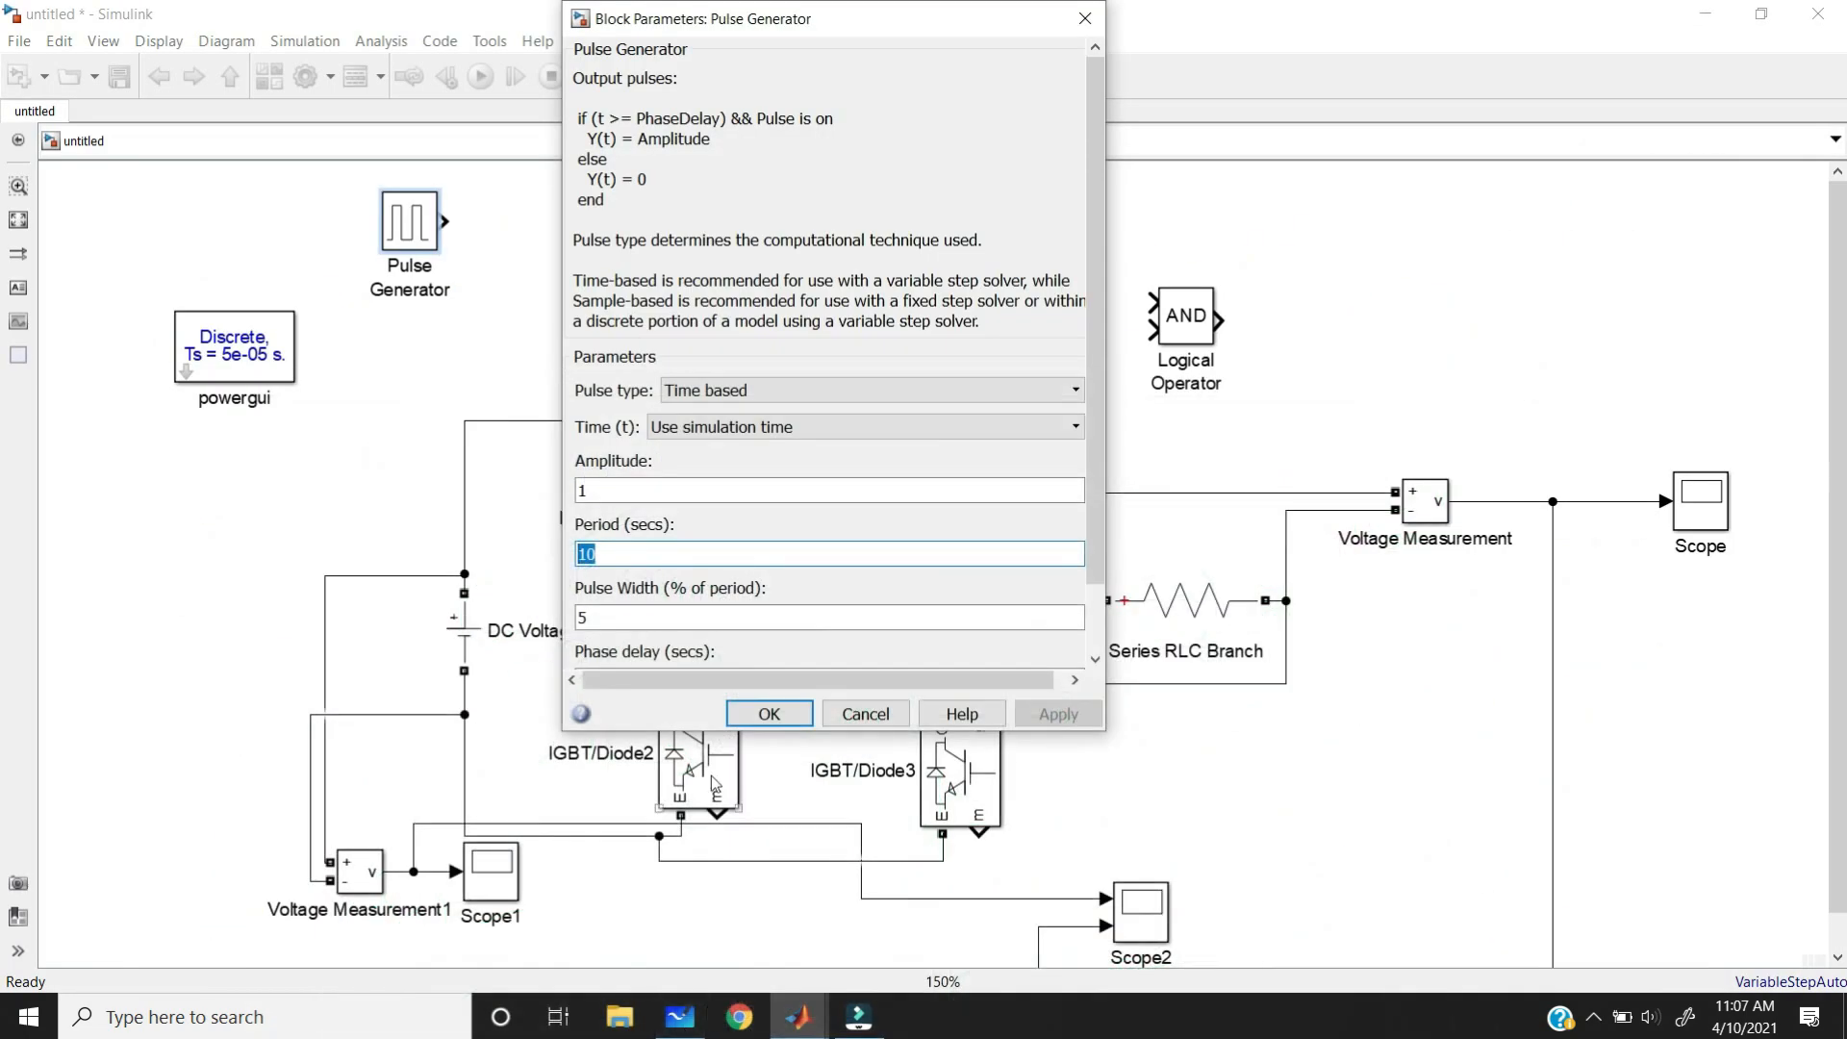
text(1/2000)
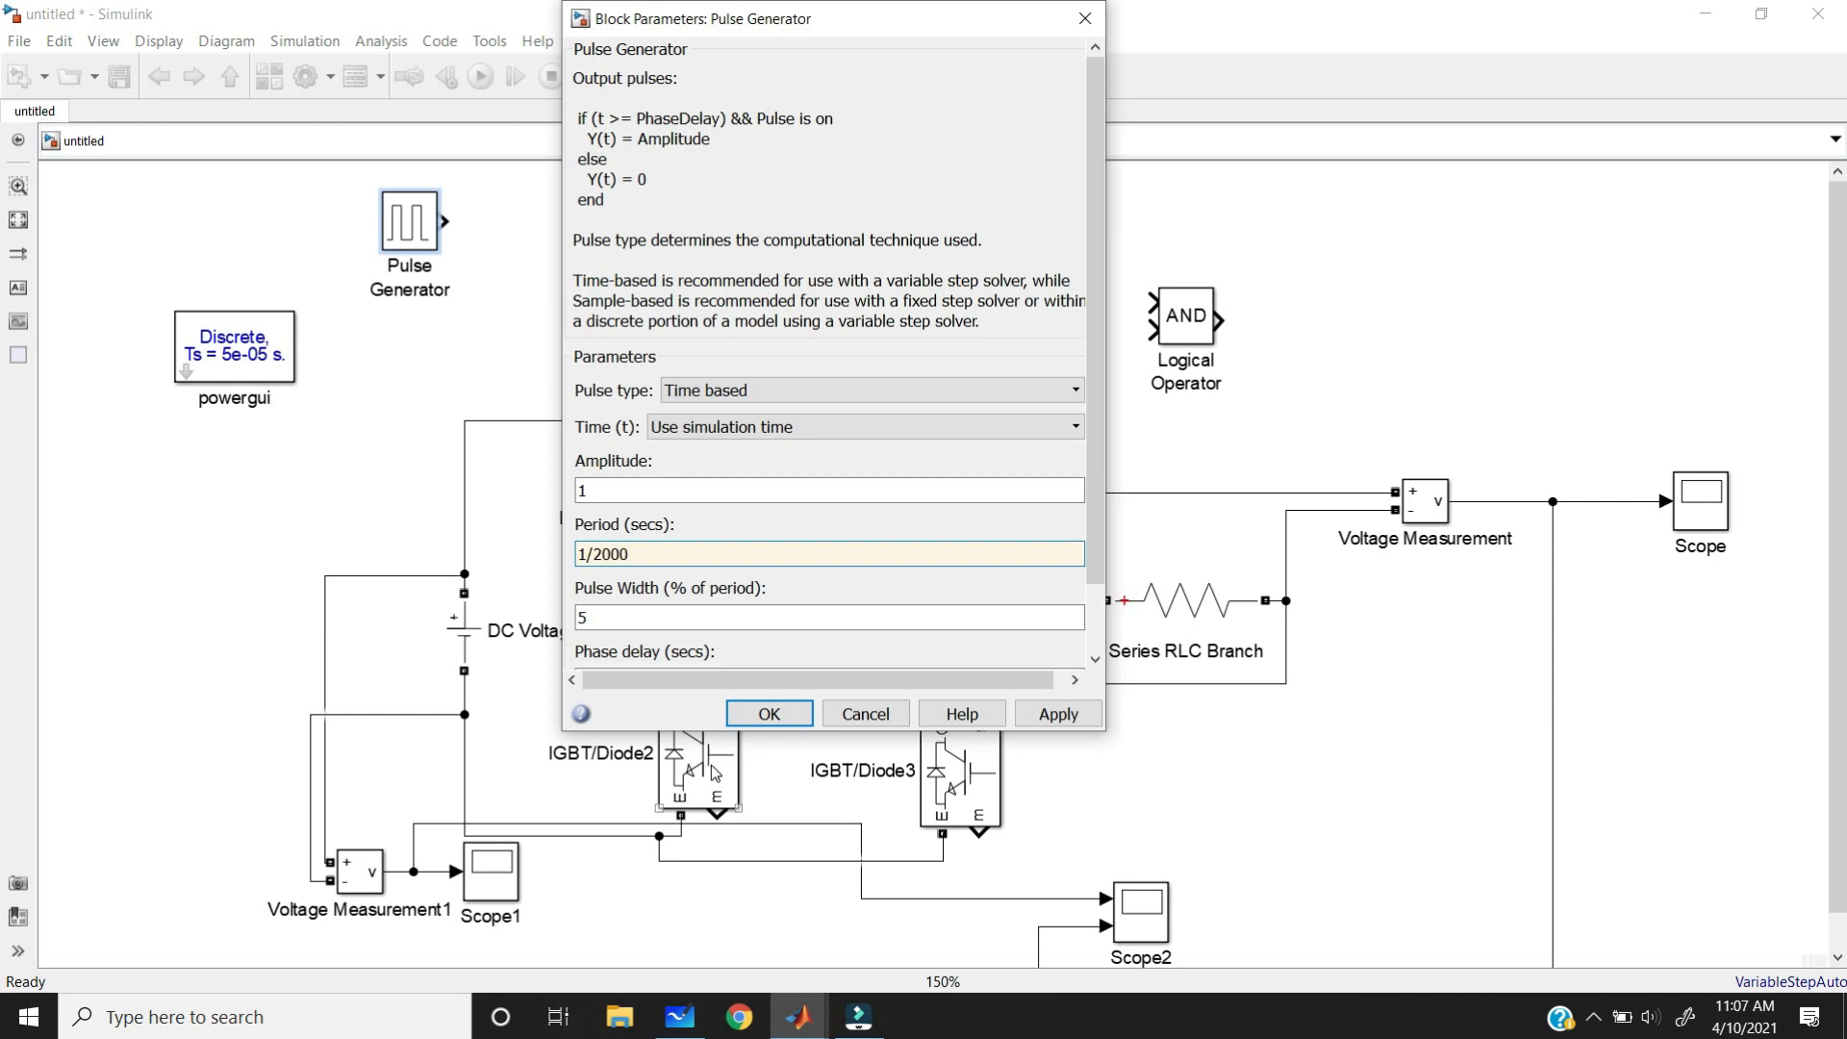
click(686, 623)
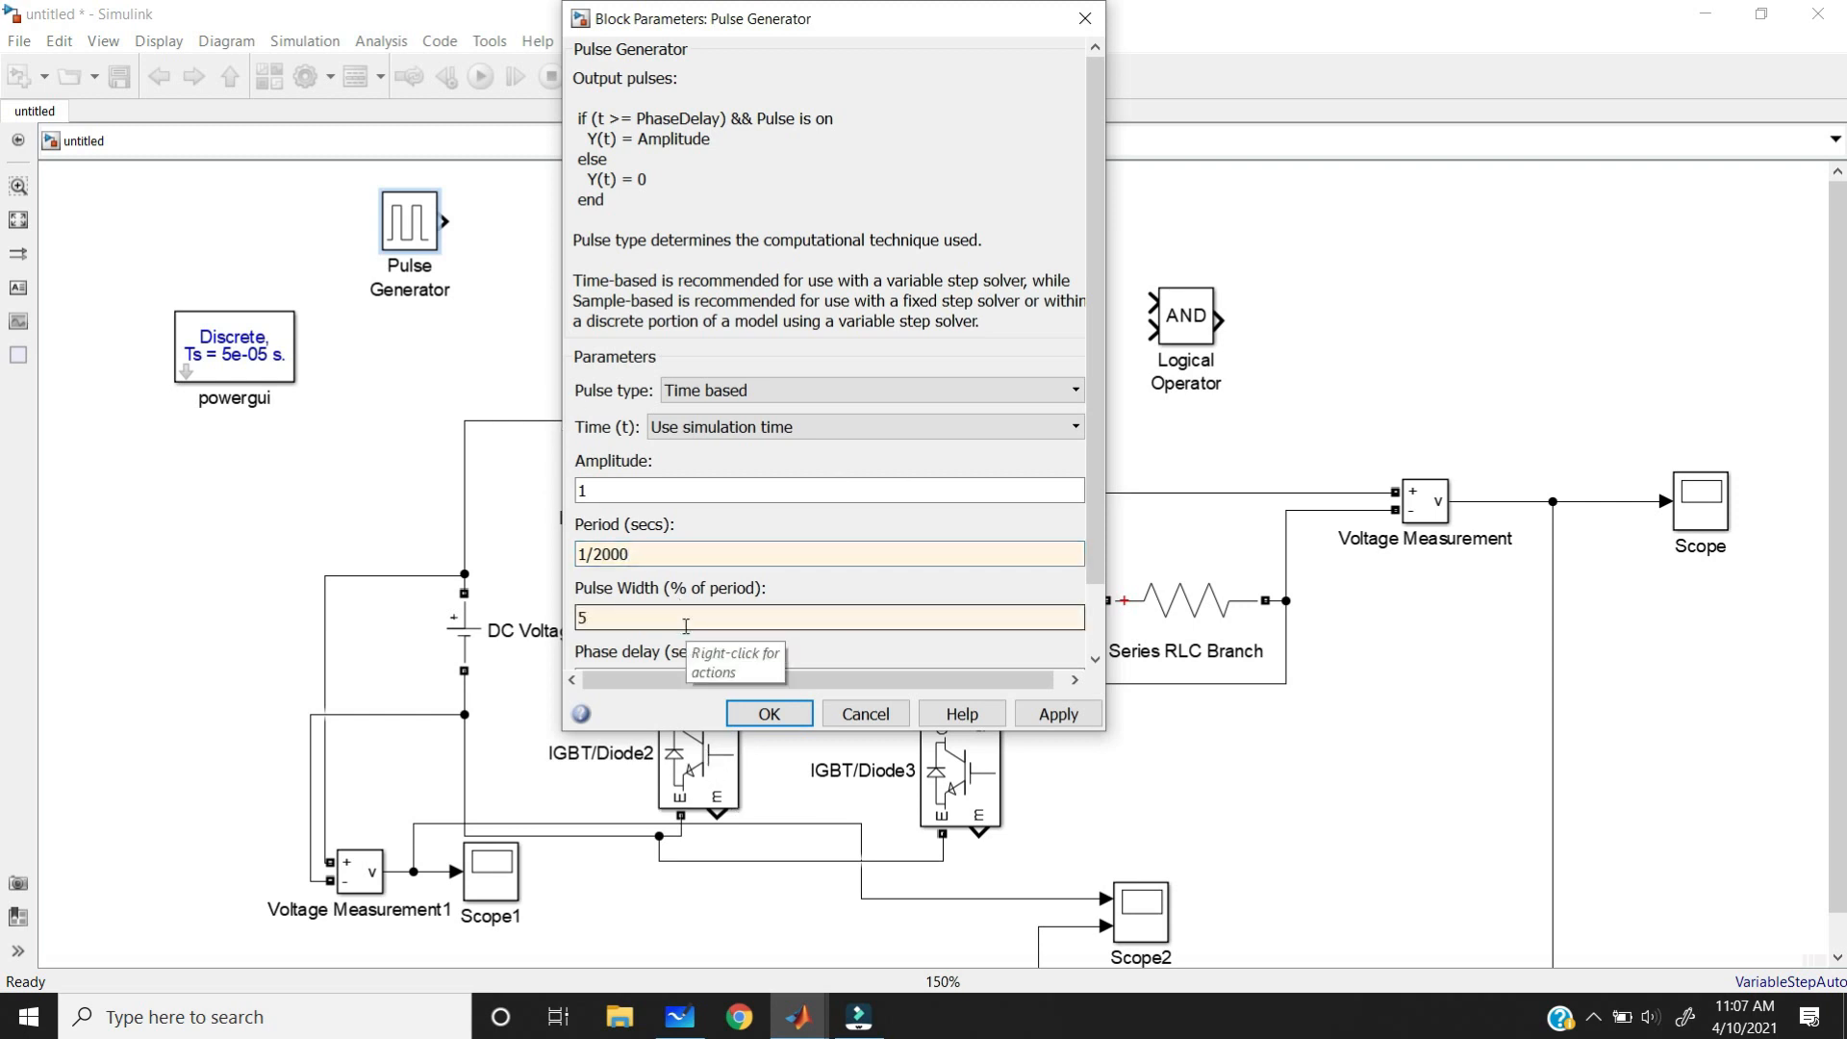
click(768, 712)
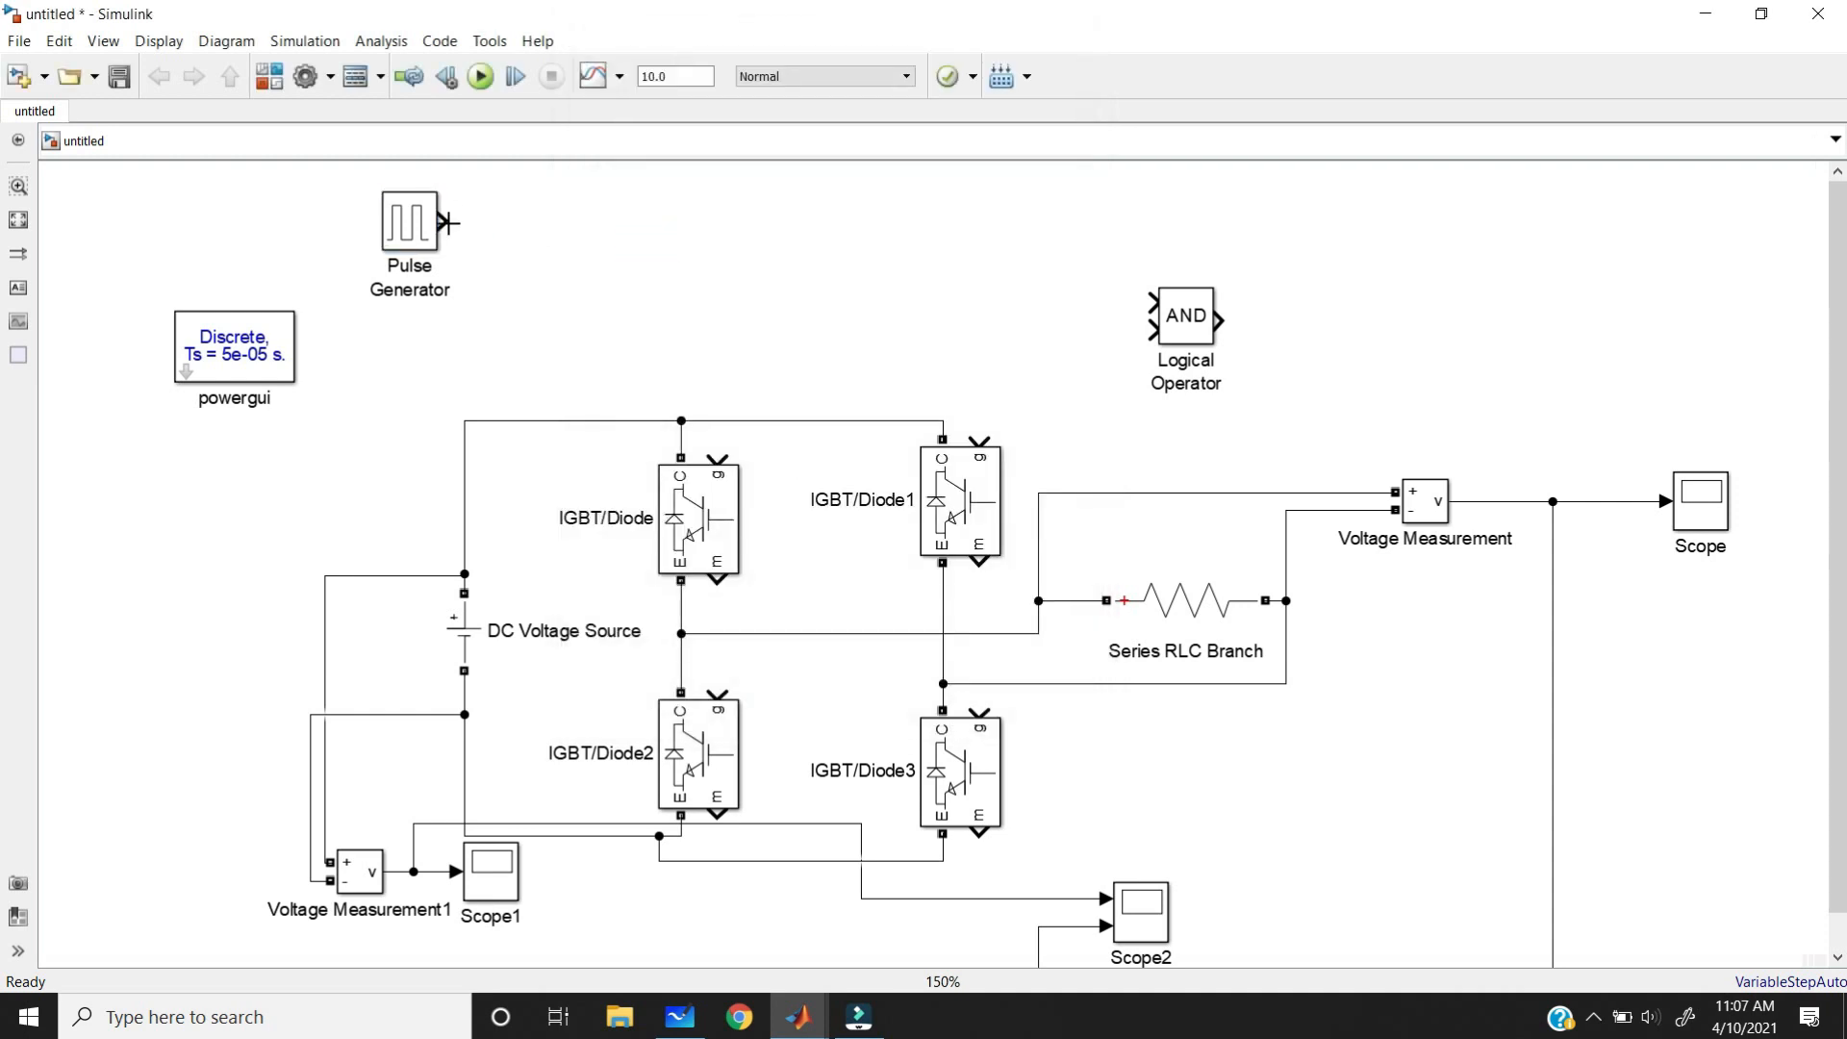
- Connect the Pulse Generator output to the gates of IGBT/Diode and IGBT/Diode3
mouse_move(444, 221)
mouse_down()
mouse_move(723, 424)
mouse_move(718, 456)
mouse_up()
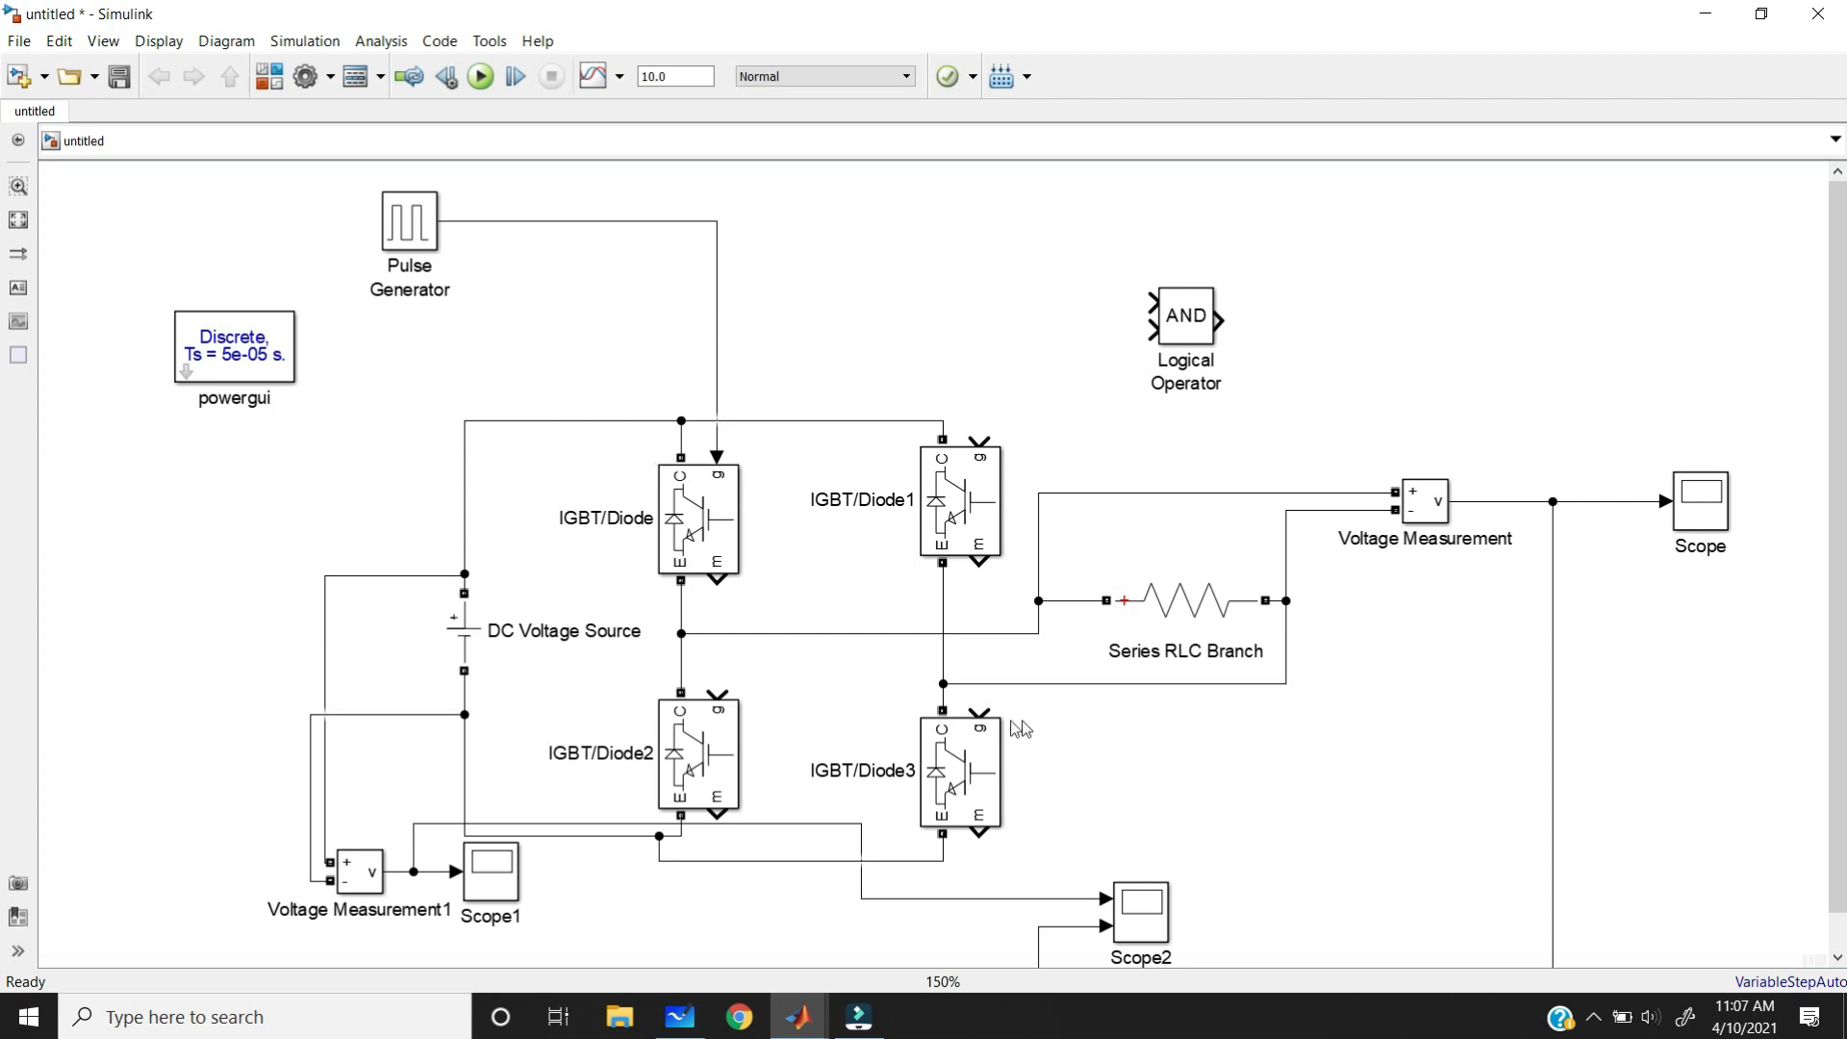
drag(979, 713, 979, 566)
drag(946, 404, 717, 221)
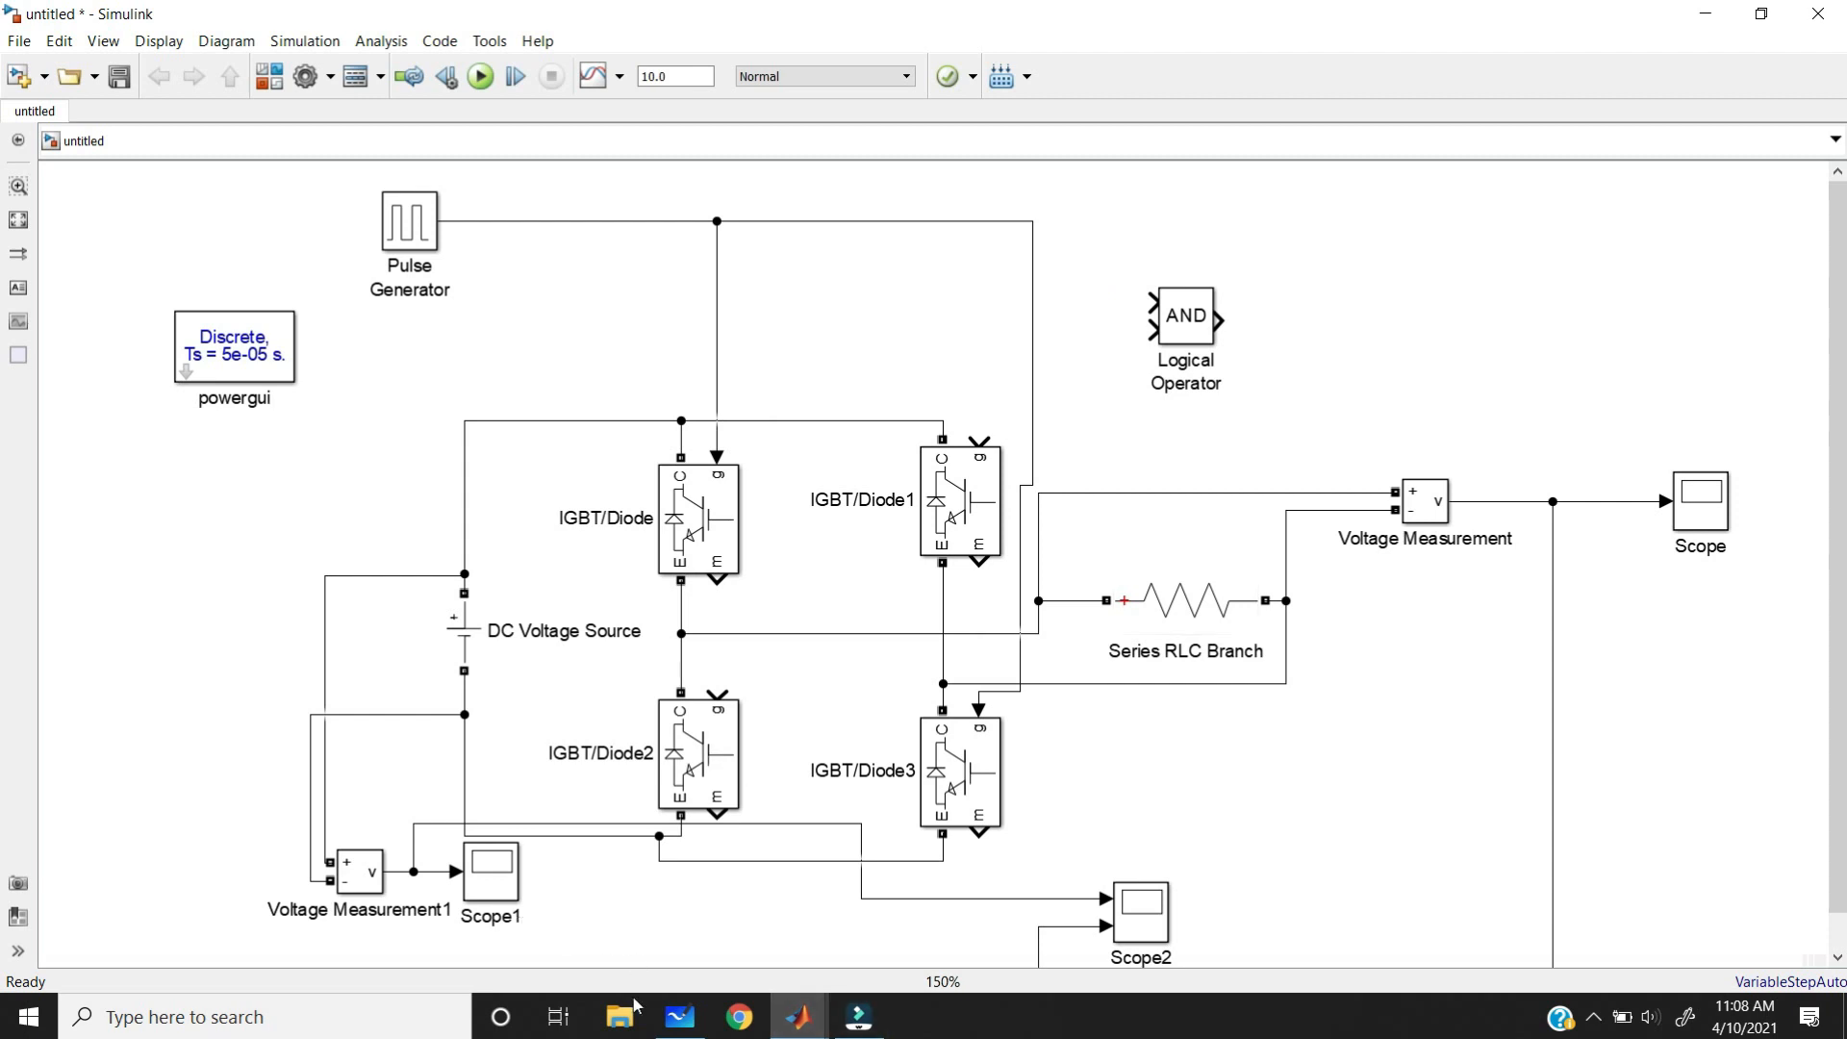
- Check the MOSFET numbering in Microsoft Whiteboard, return to Simulink and trace the pulse line to switches 1 and 2
click(679, 1016)
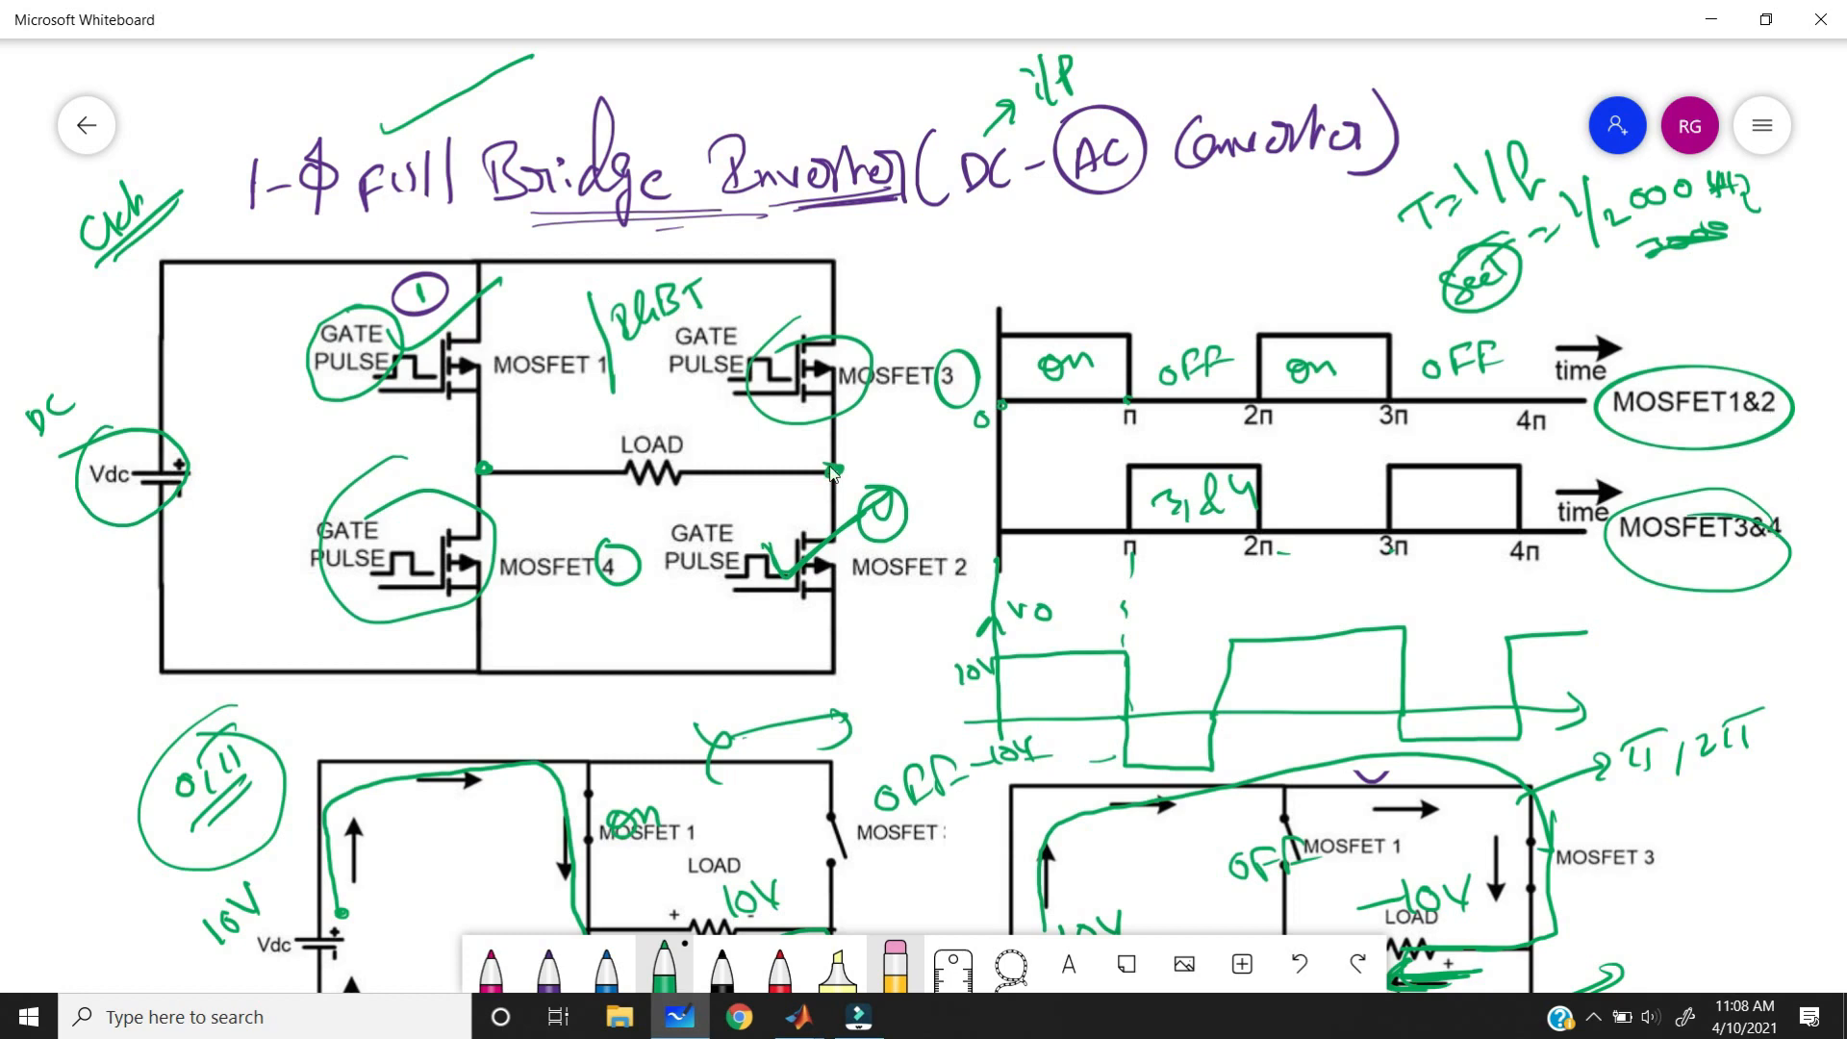
key(alt+Tab)
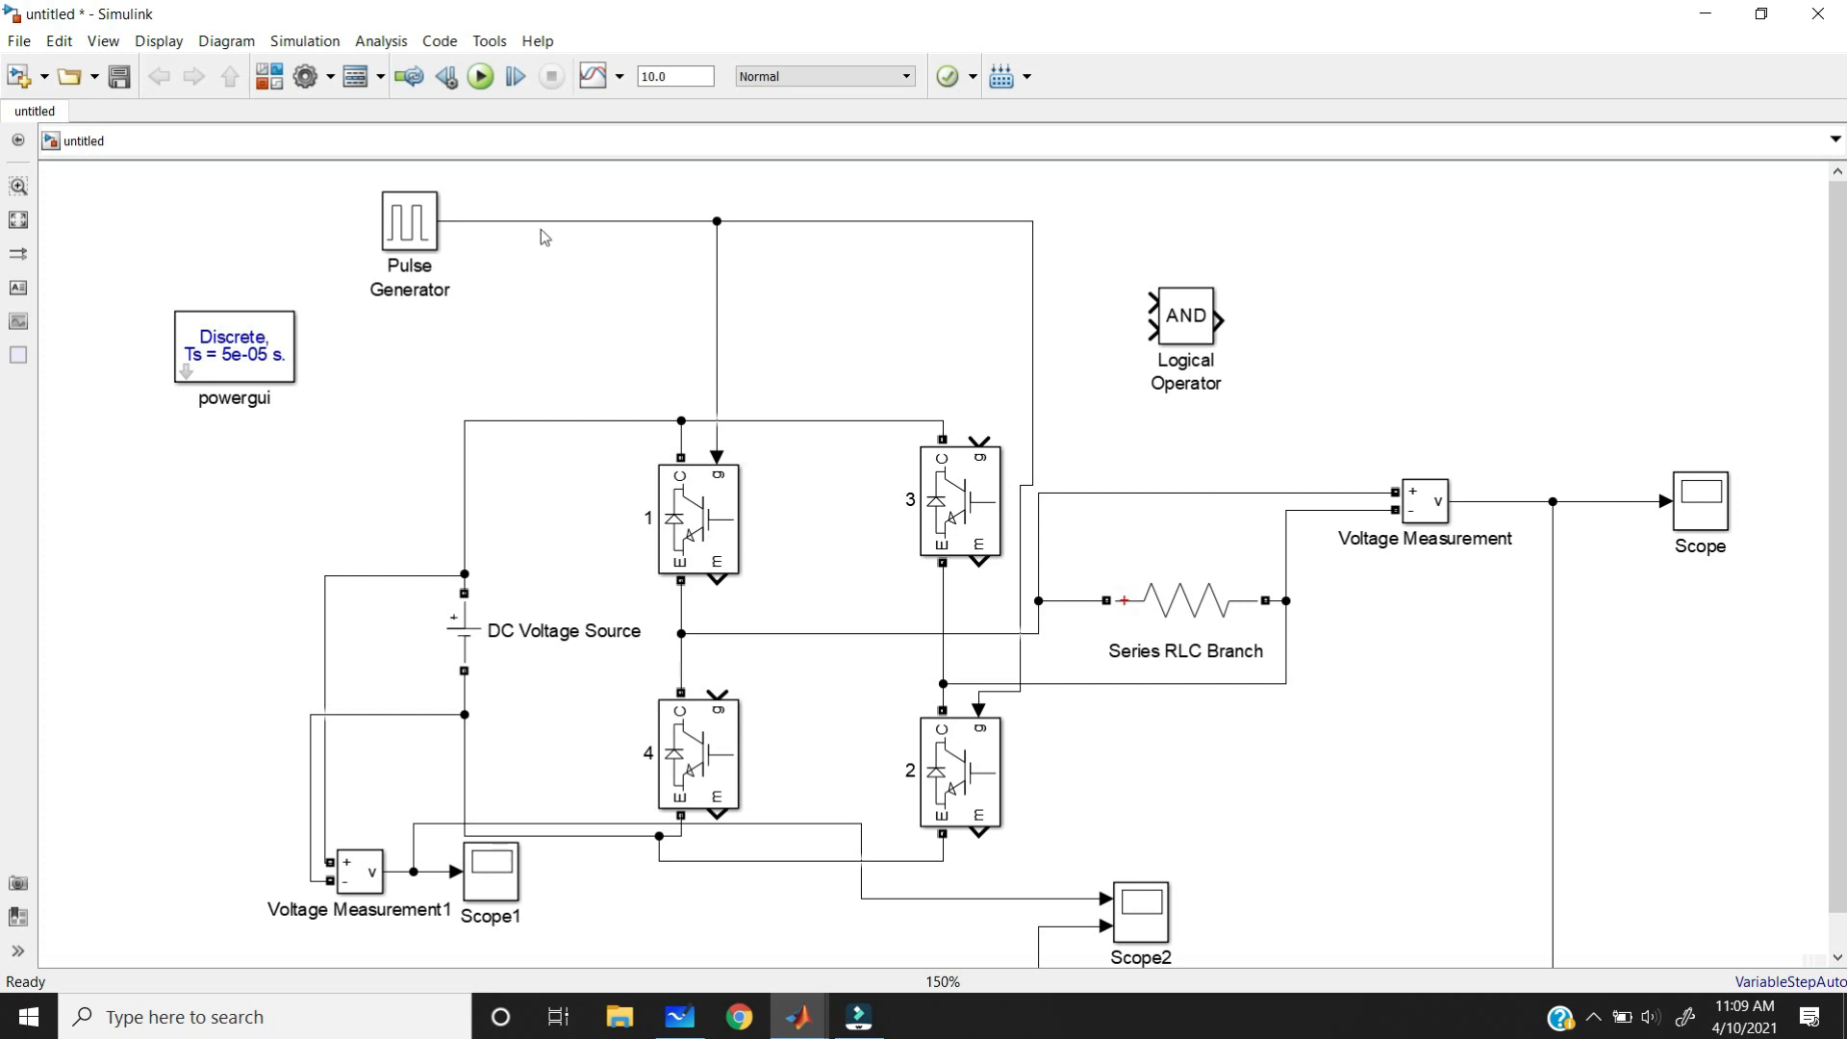
click(571, 222)
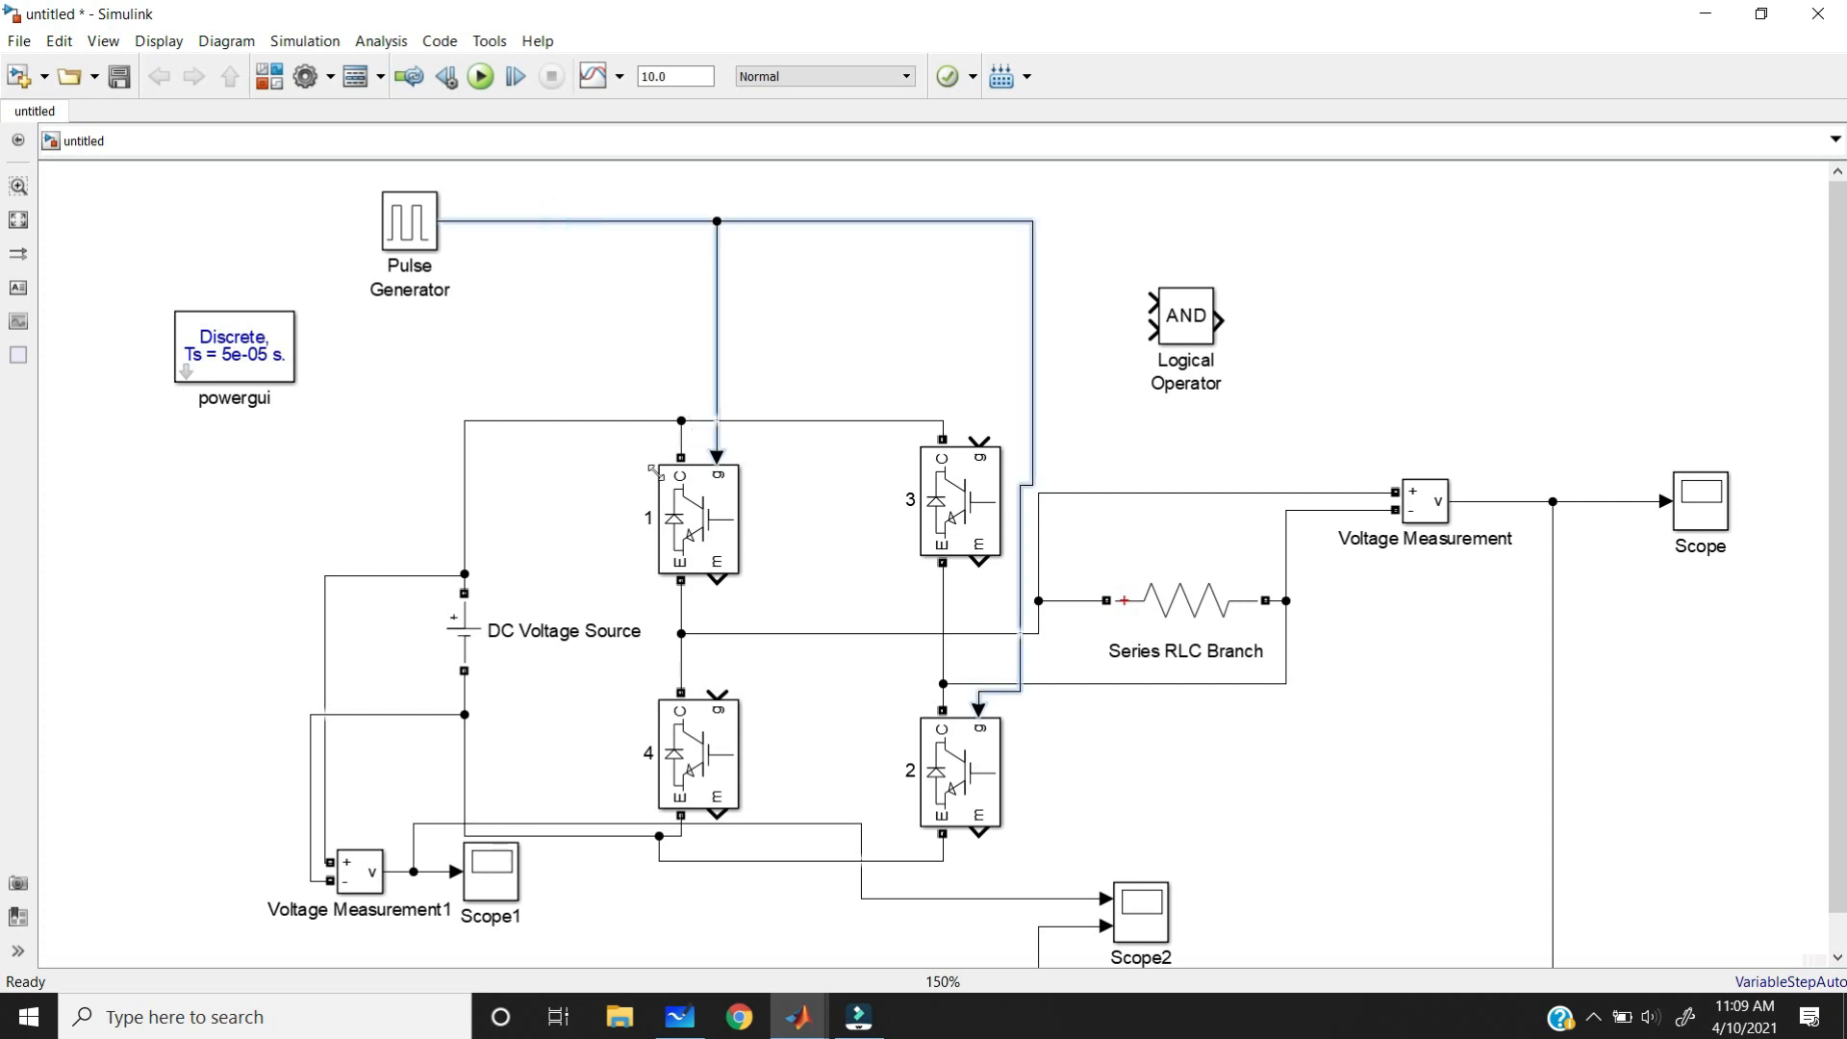
click(976, 791)
click(1373, 323)
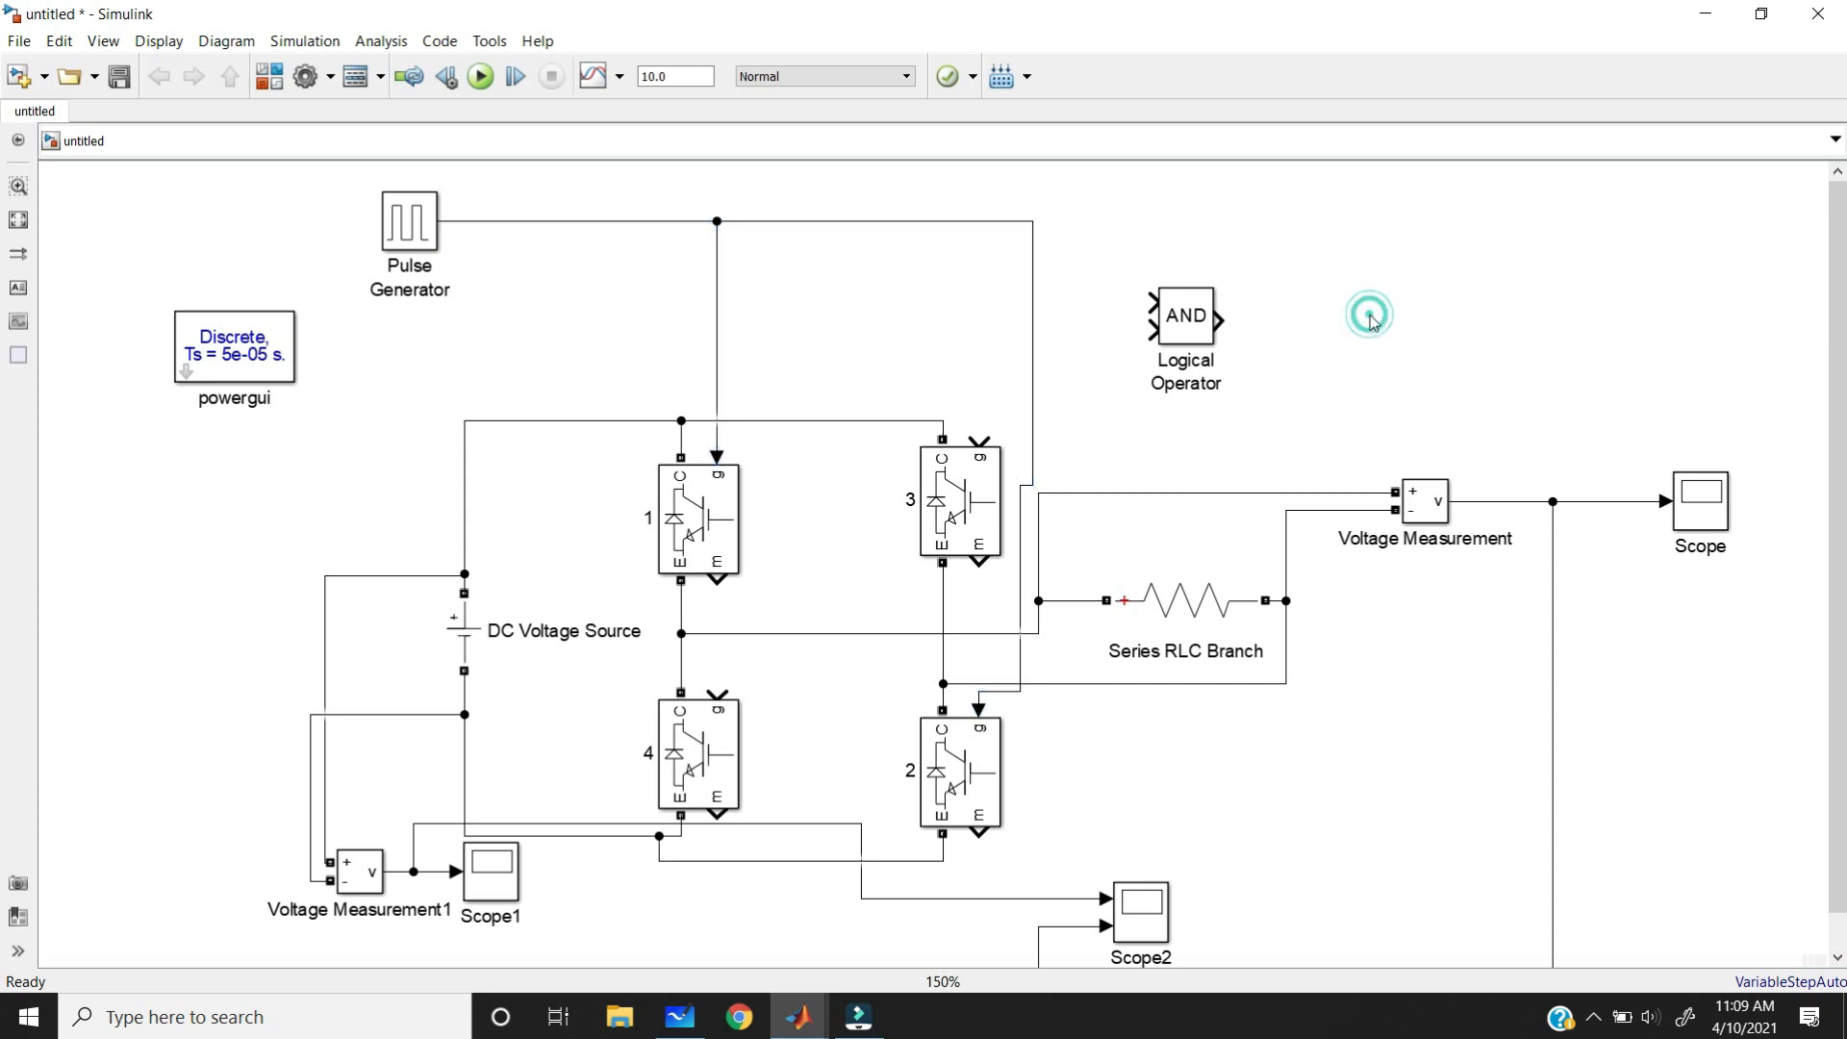
- Switch to Microsoft Whiteboard to examine the gate pulses of MOSFETs 3 and 4, and return to Simulink
click(976, 442)
key(alt+Tab)
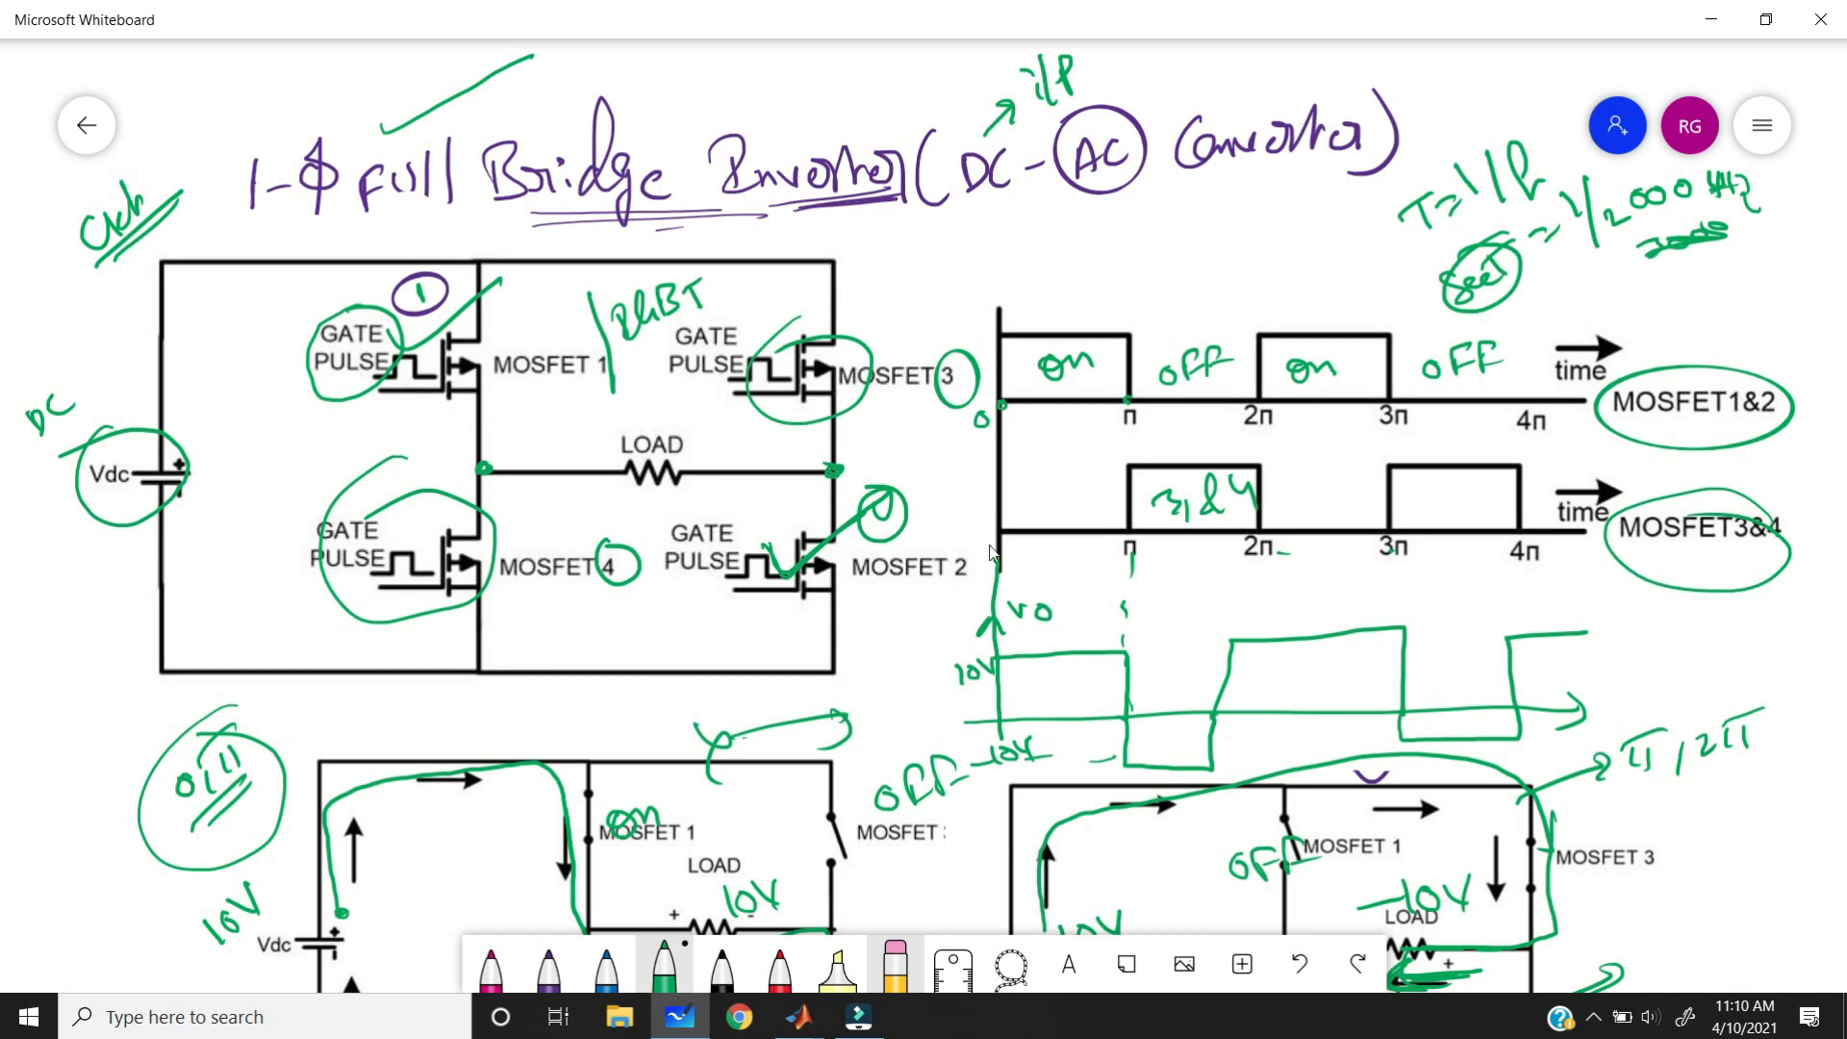
click(799, 1016)
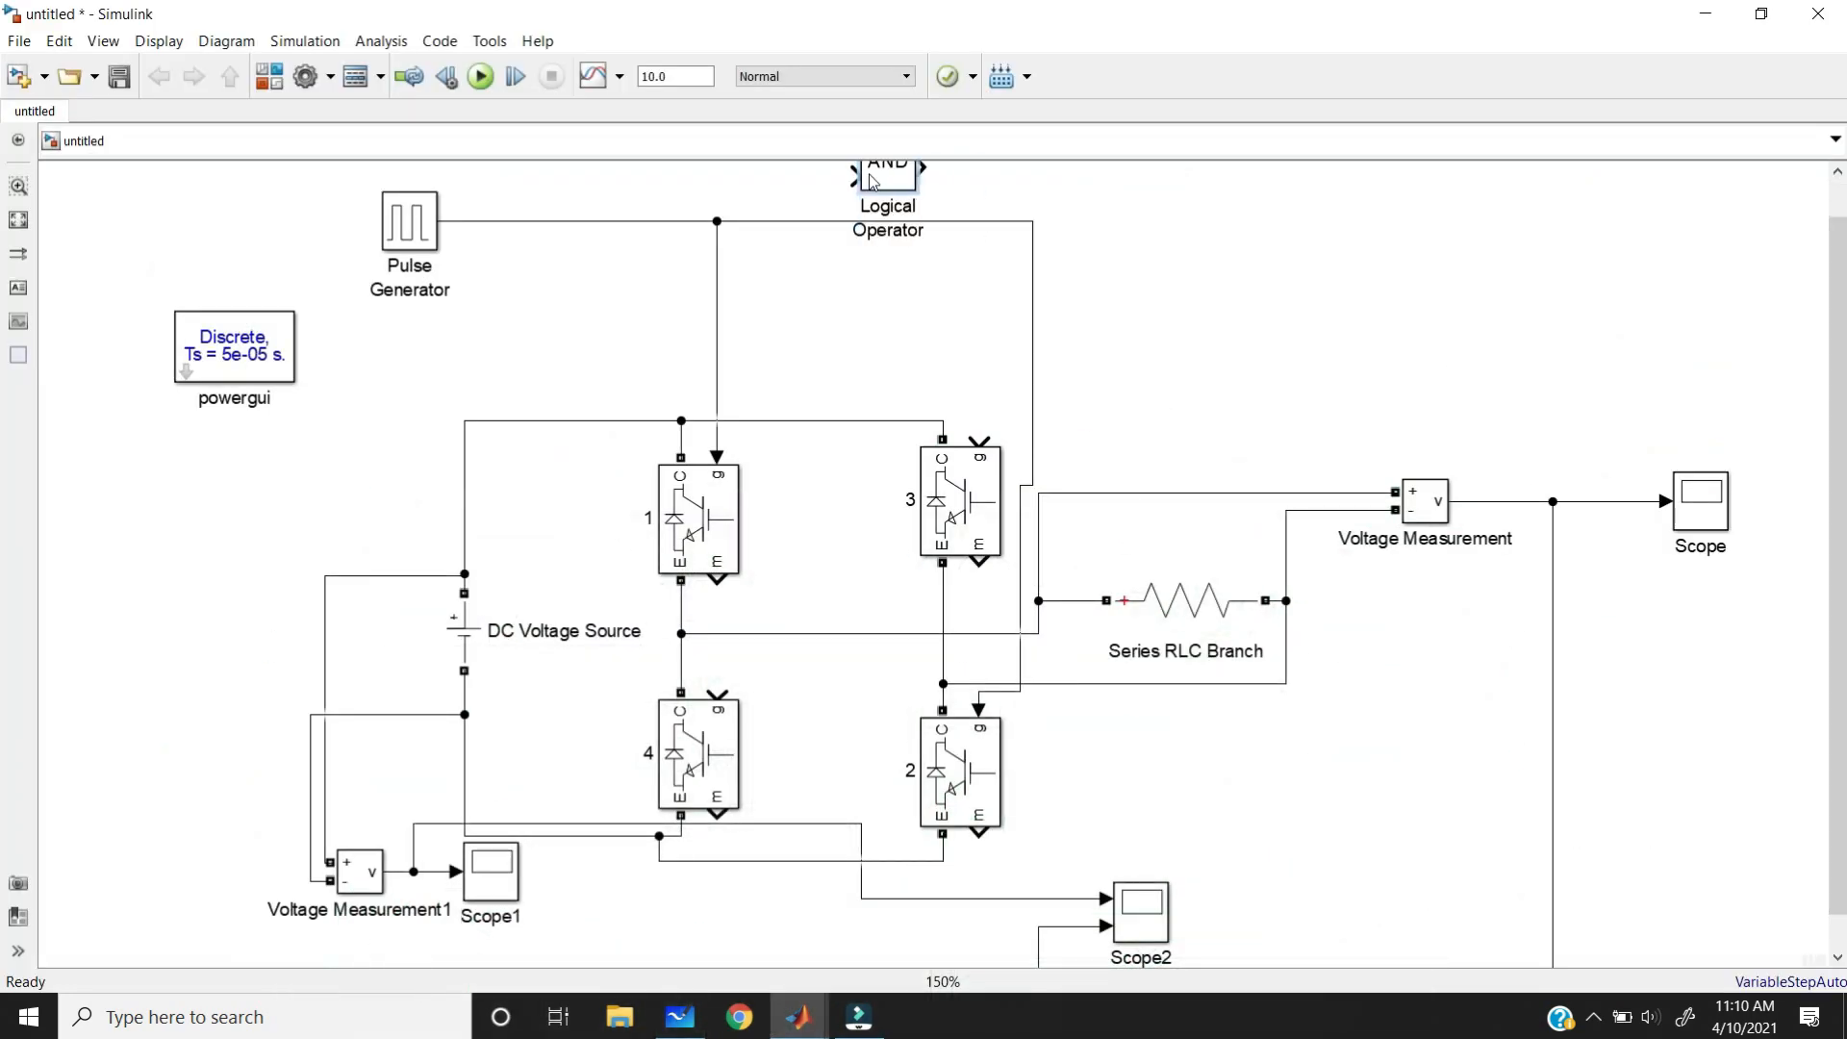
- Move the Logical Operator block beside the Pulse Generator, just below its output line, and set its operator to NOT
drag(873, 180, 589, 308)
click(587, 306)
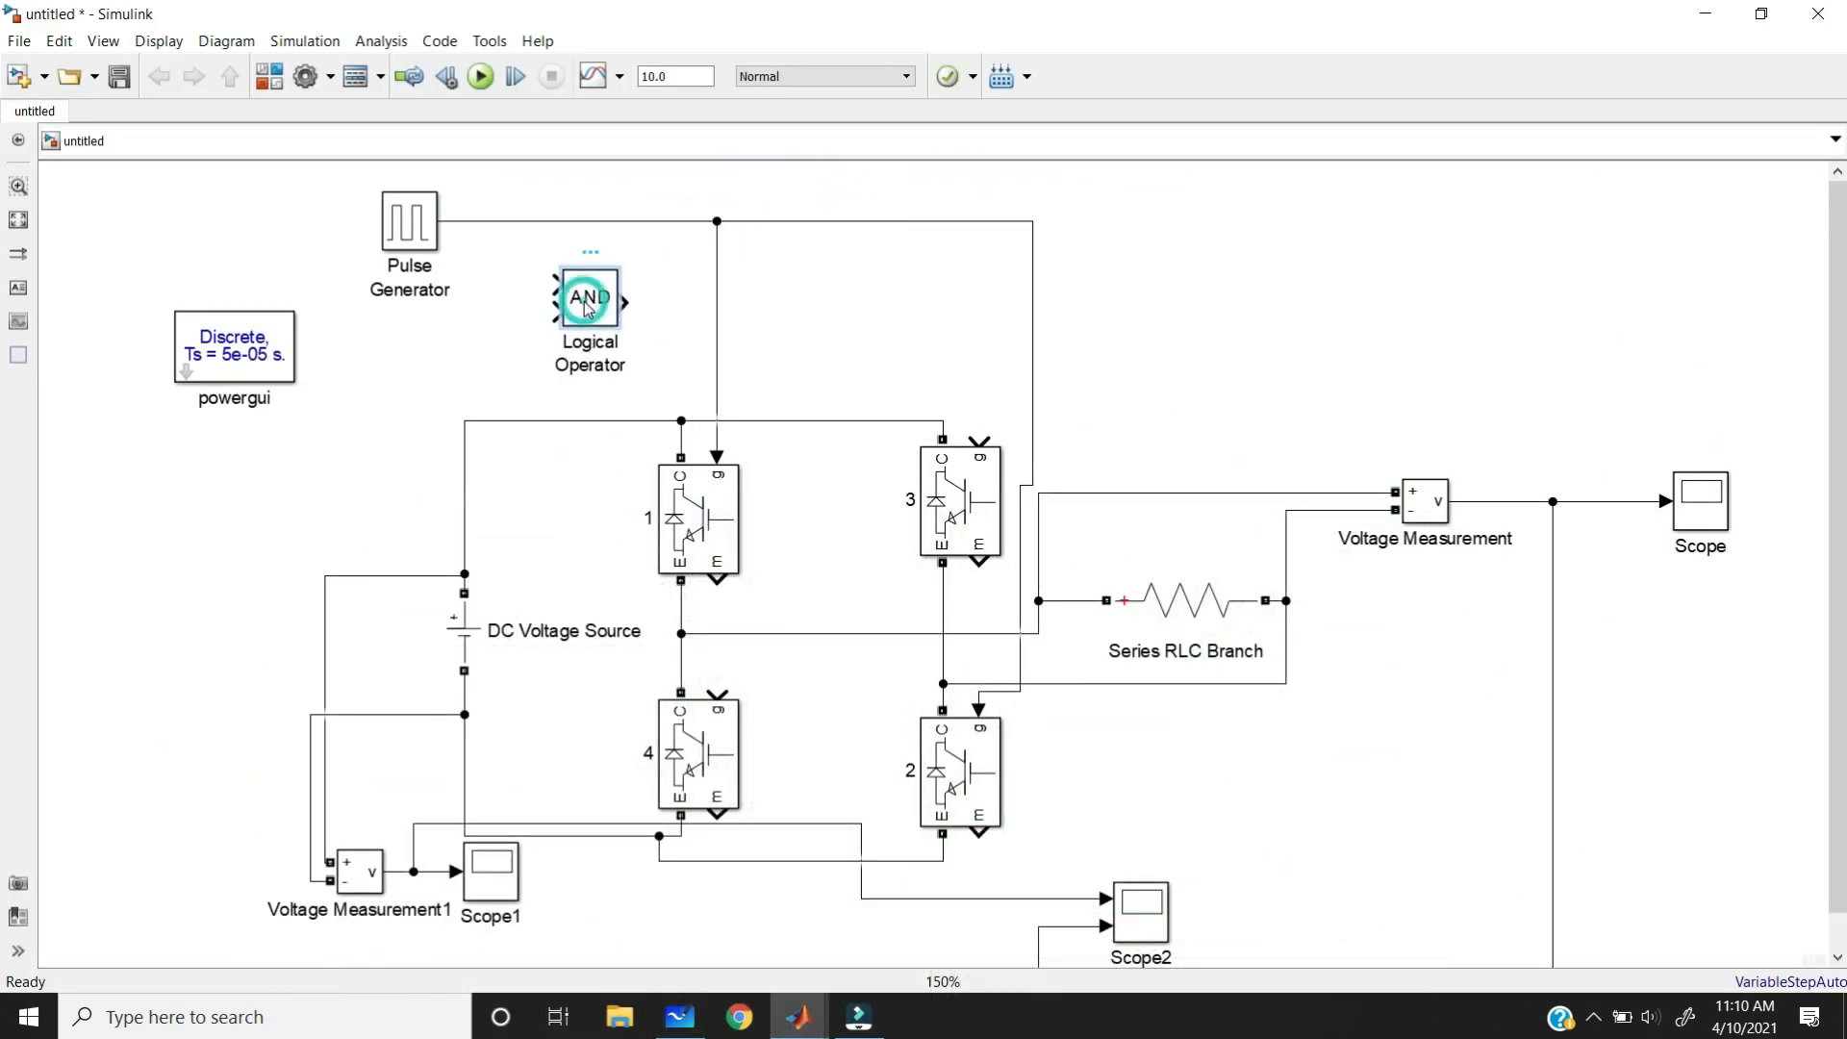
double_click(586, 306)
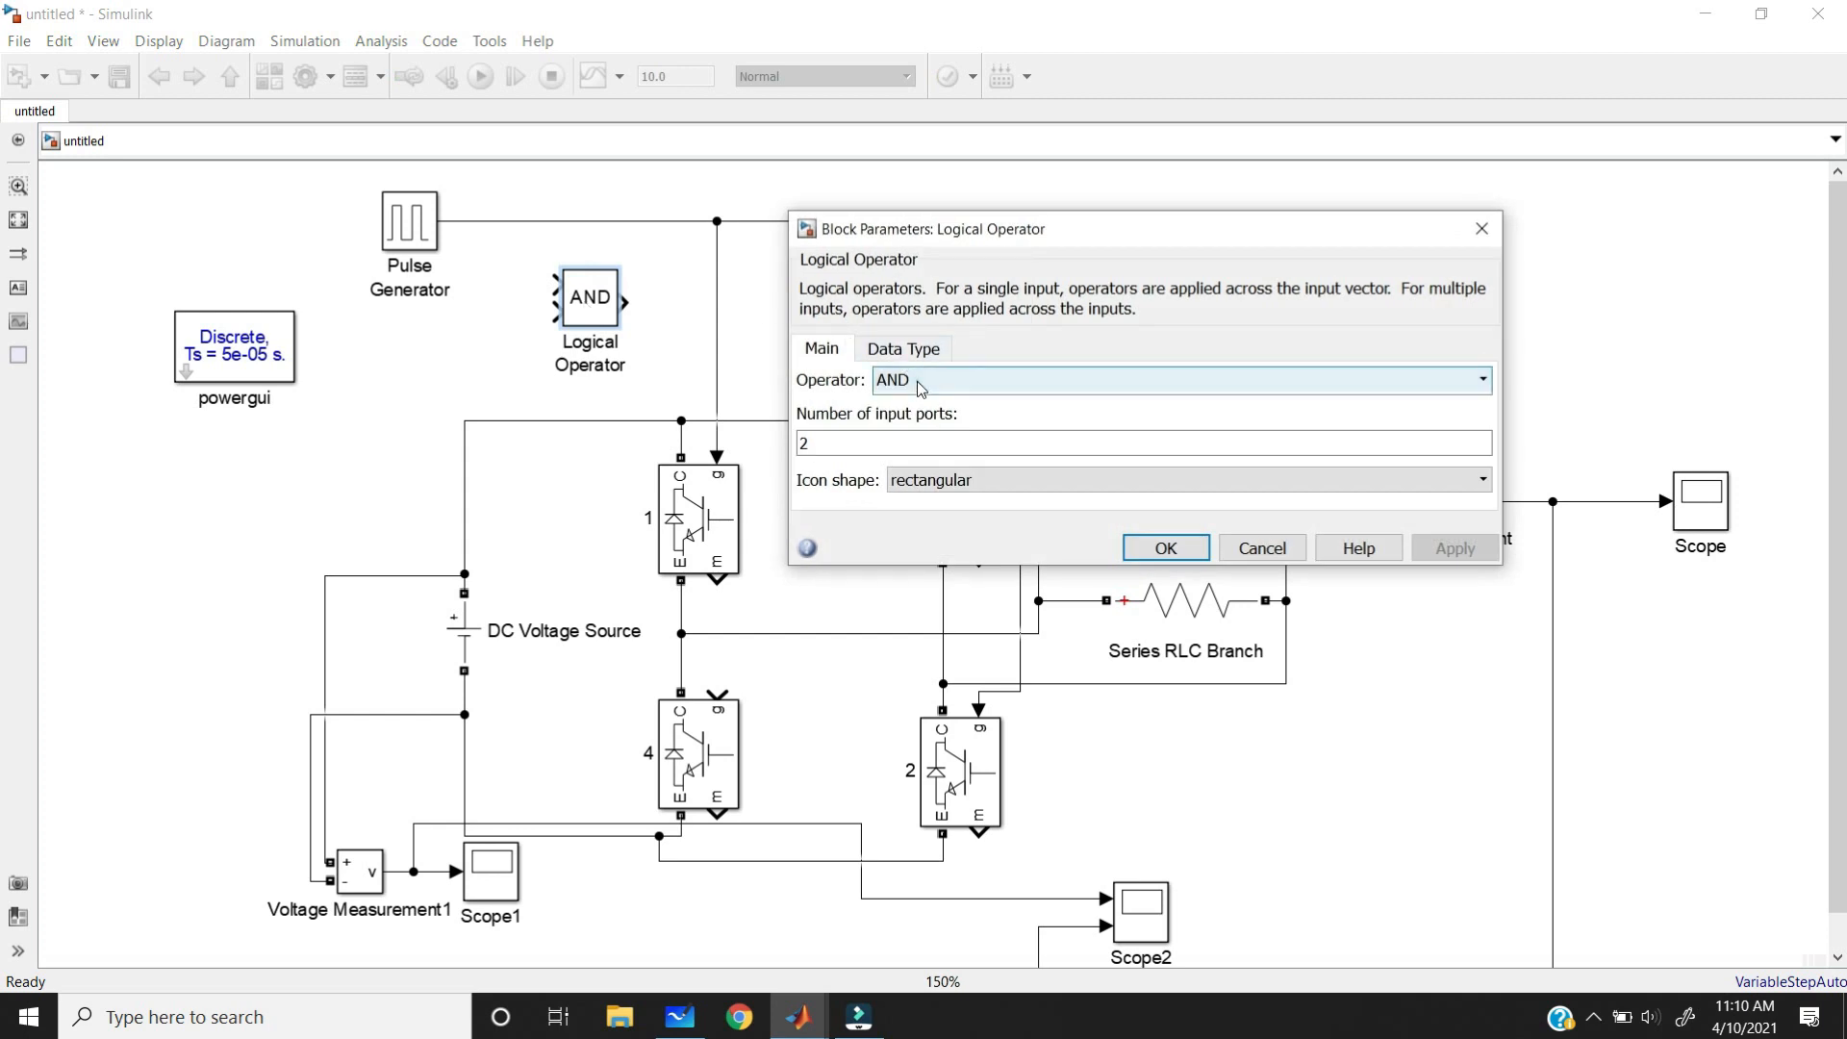
click(918, 388)
click(923, 522)
key(Return)
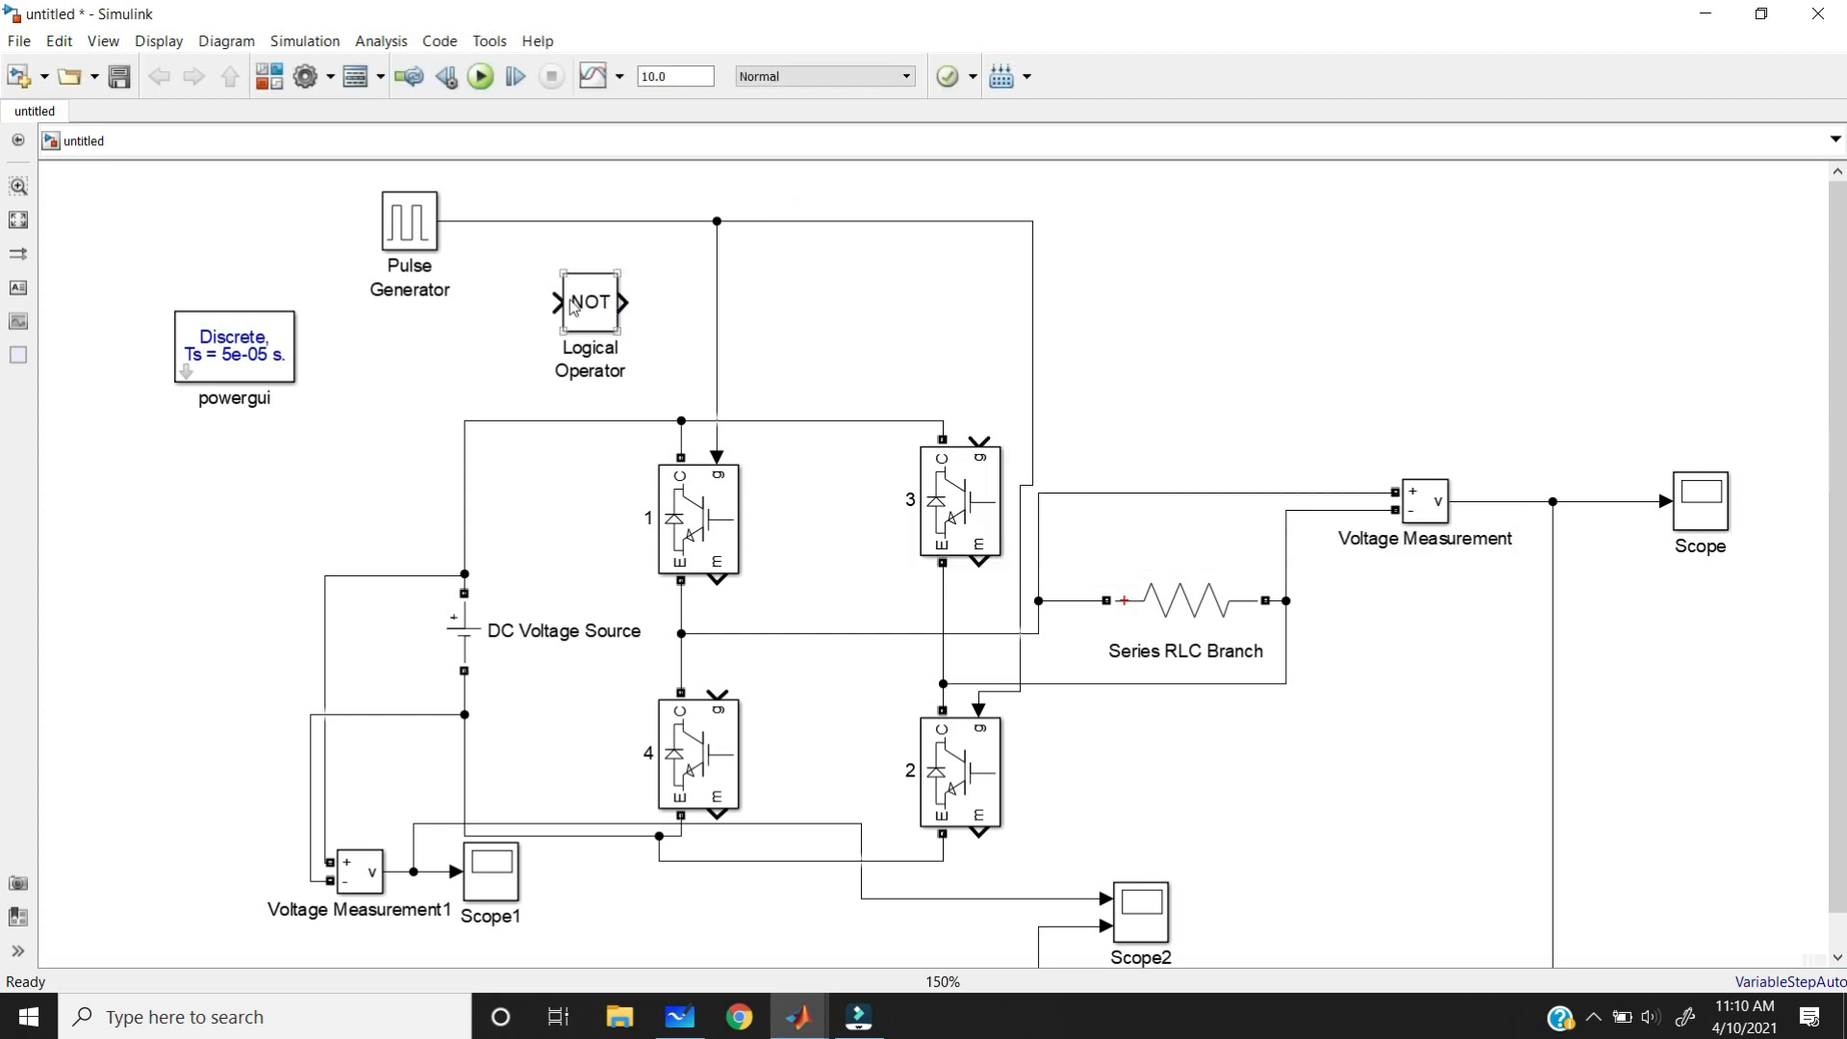
- Feed the NOT block from the Pulse Generator line and connect its output to the gates of switches 3 and 4
drag(556, 301, 528, 221)
drag(625, 302, 977, 442)
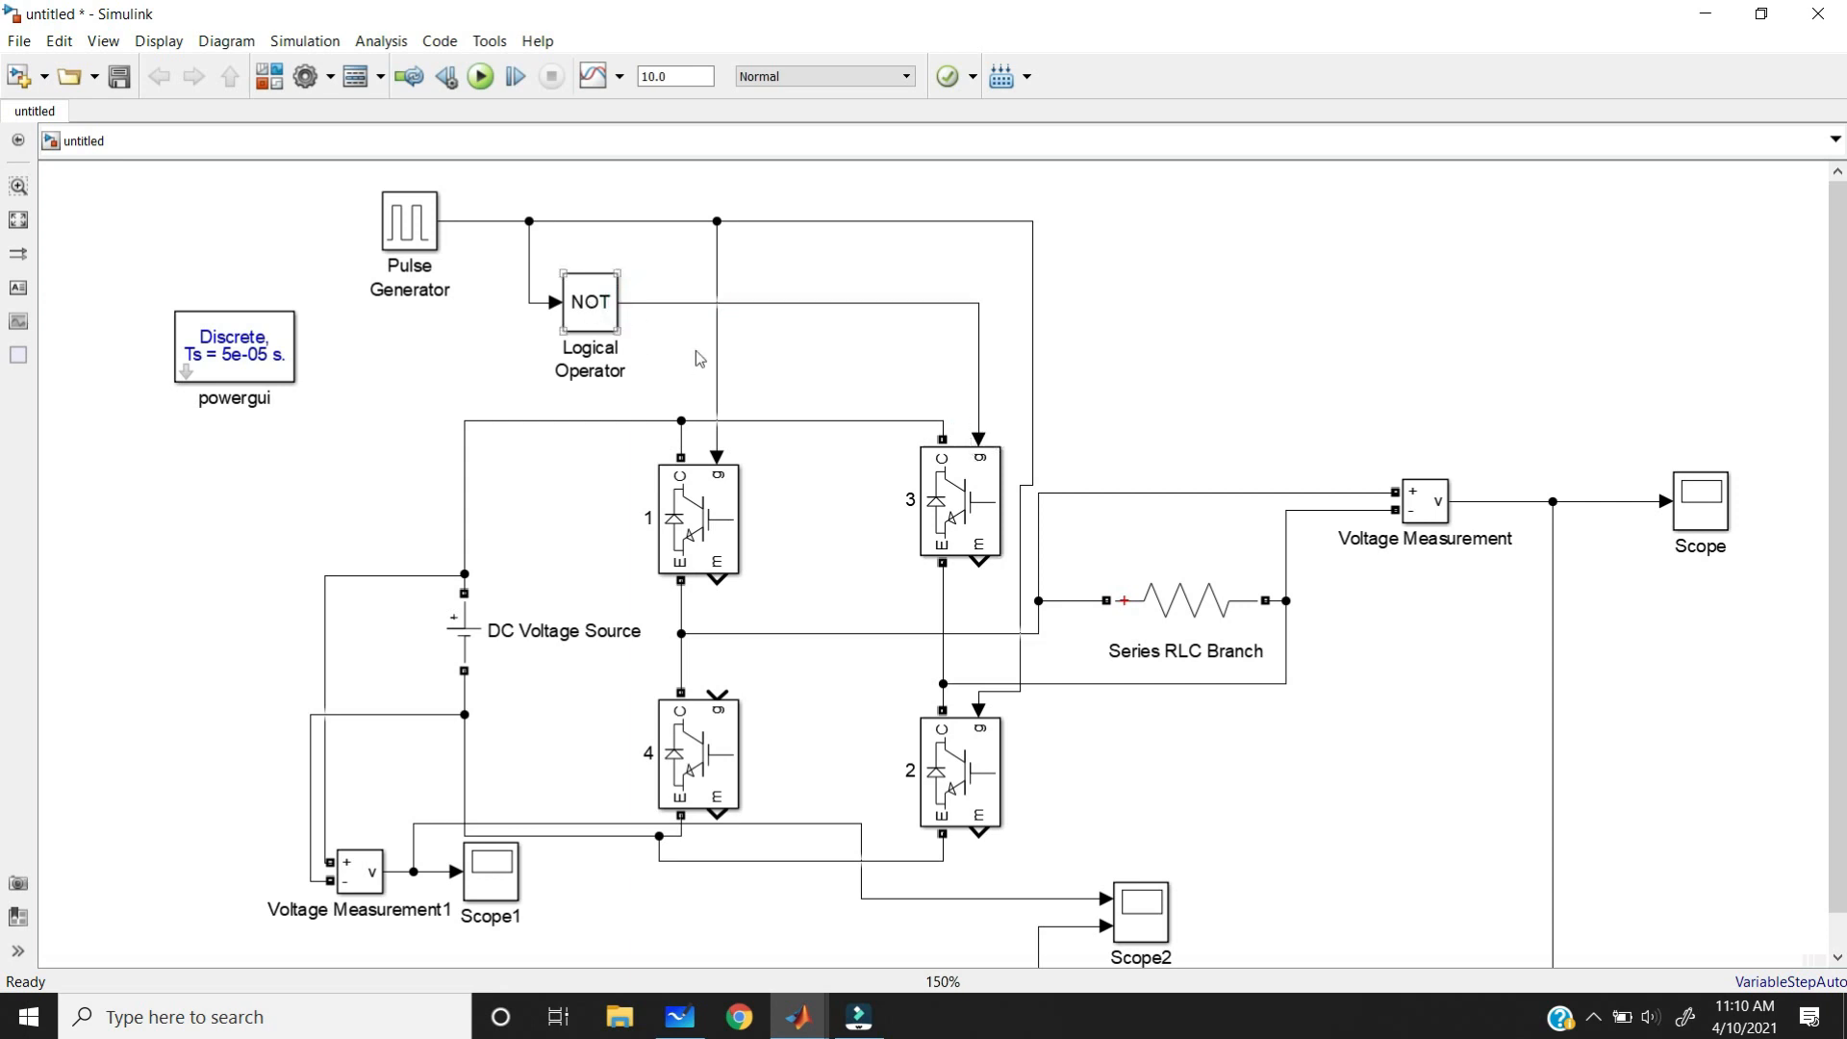
drag(729, 705, 829, 304)
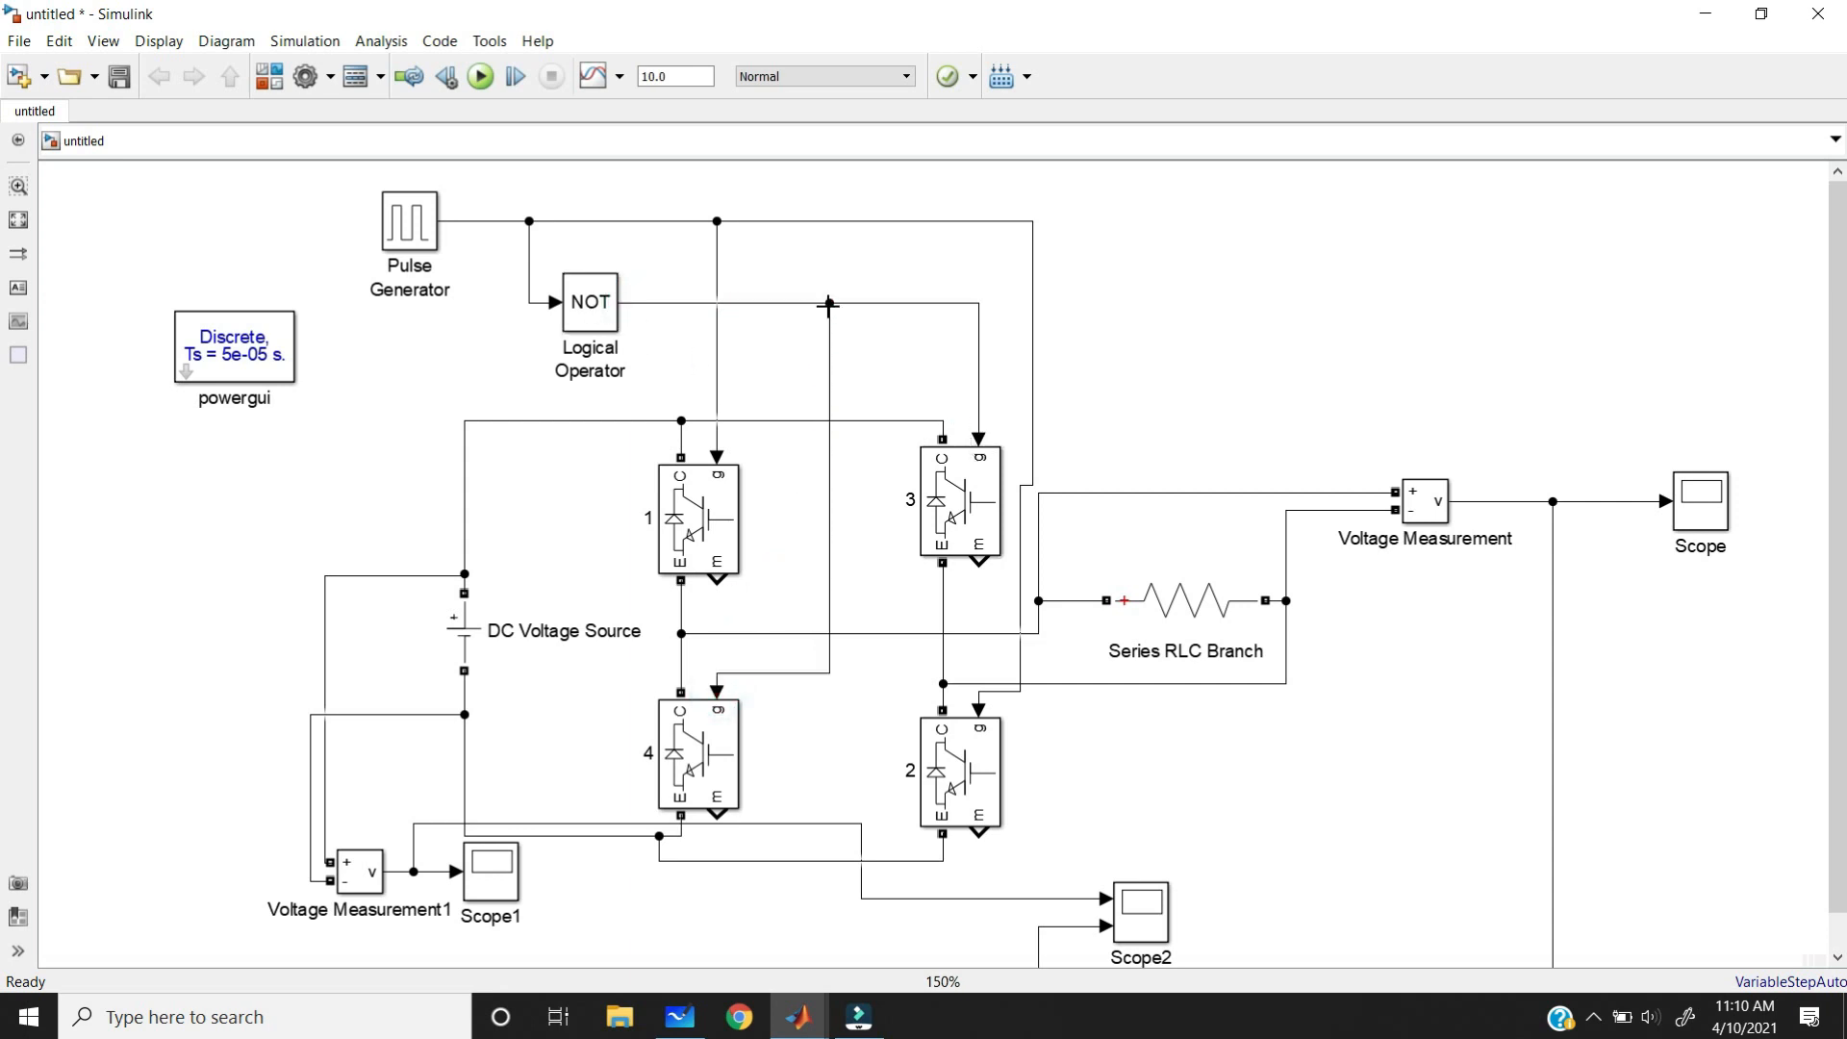
- Trace the direct pulse line to switches 1 and 2 and the inverted line to switches 3 and 4
click(477, 221)
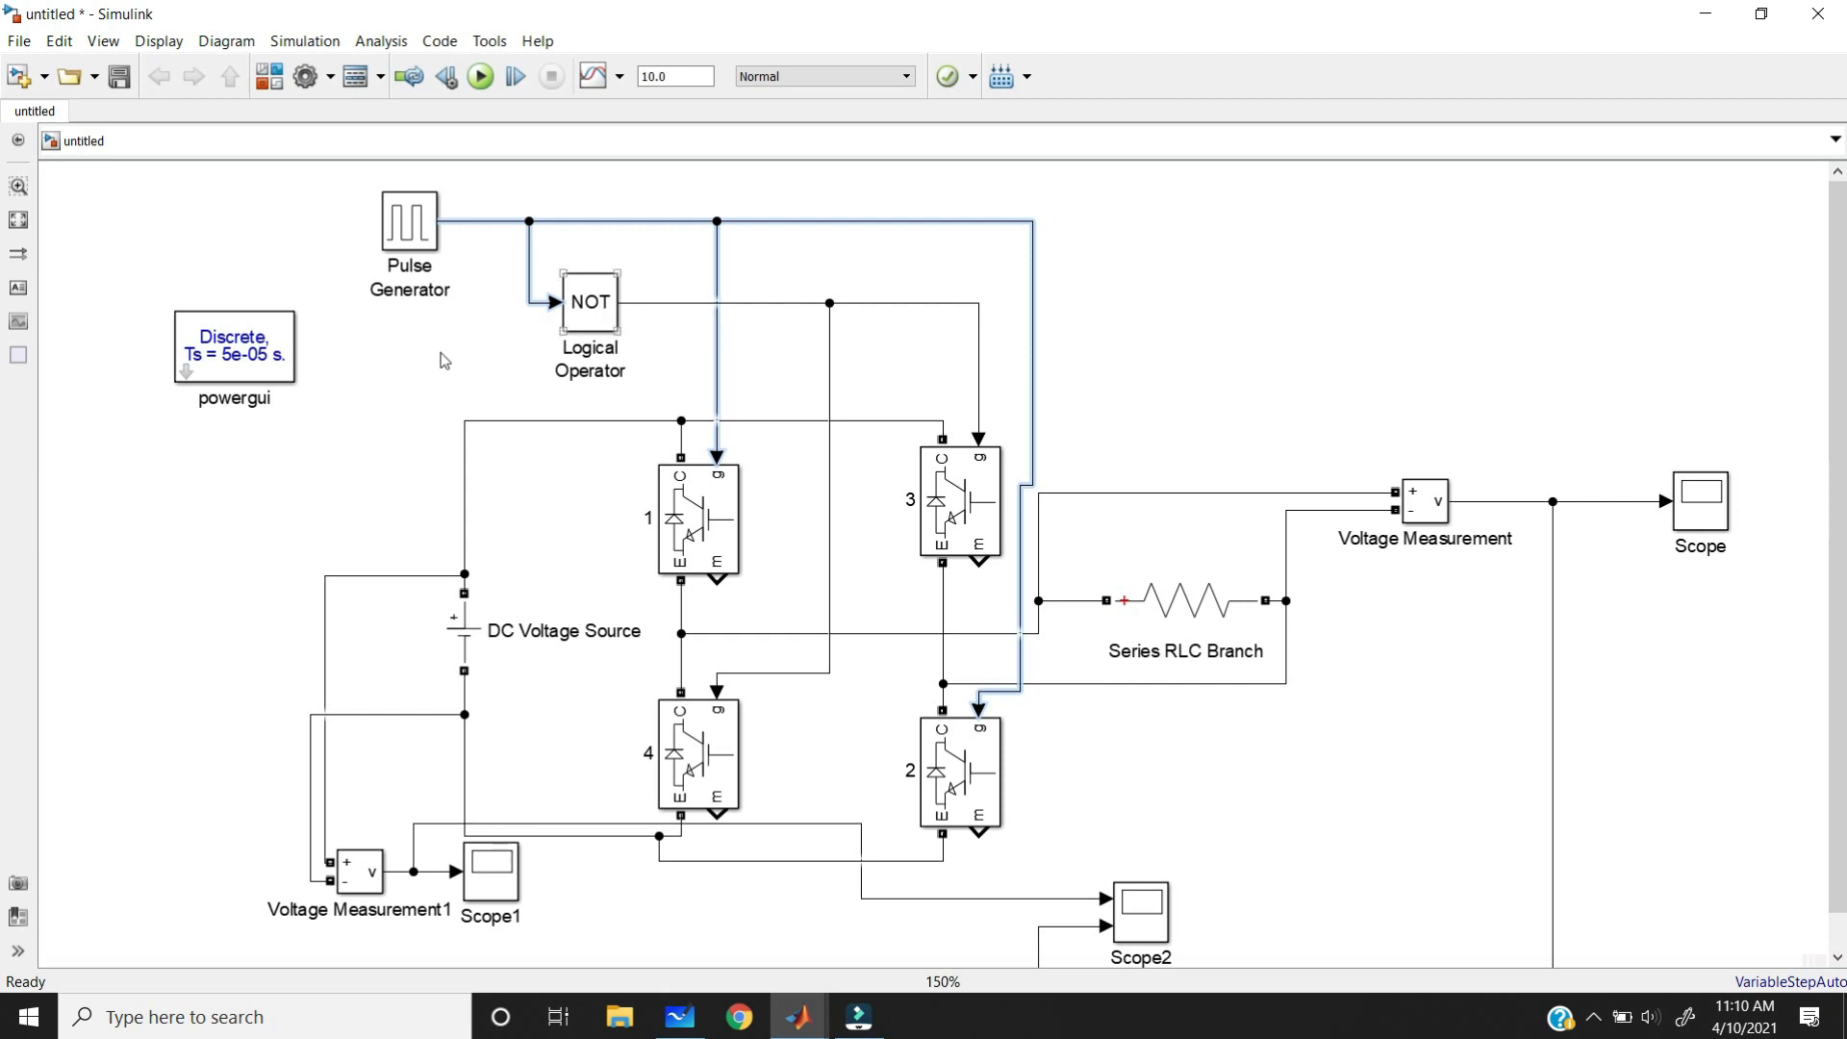
click(641, 345)
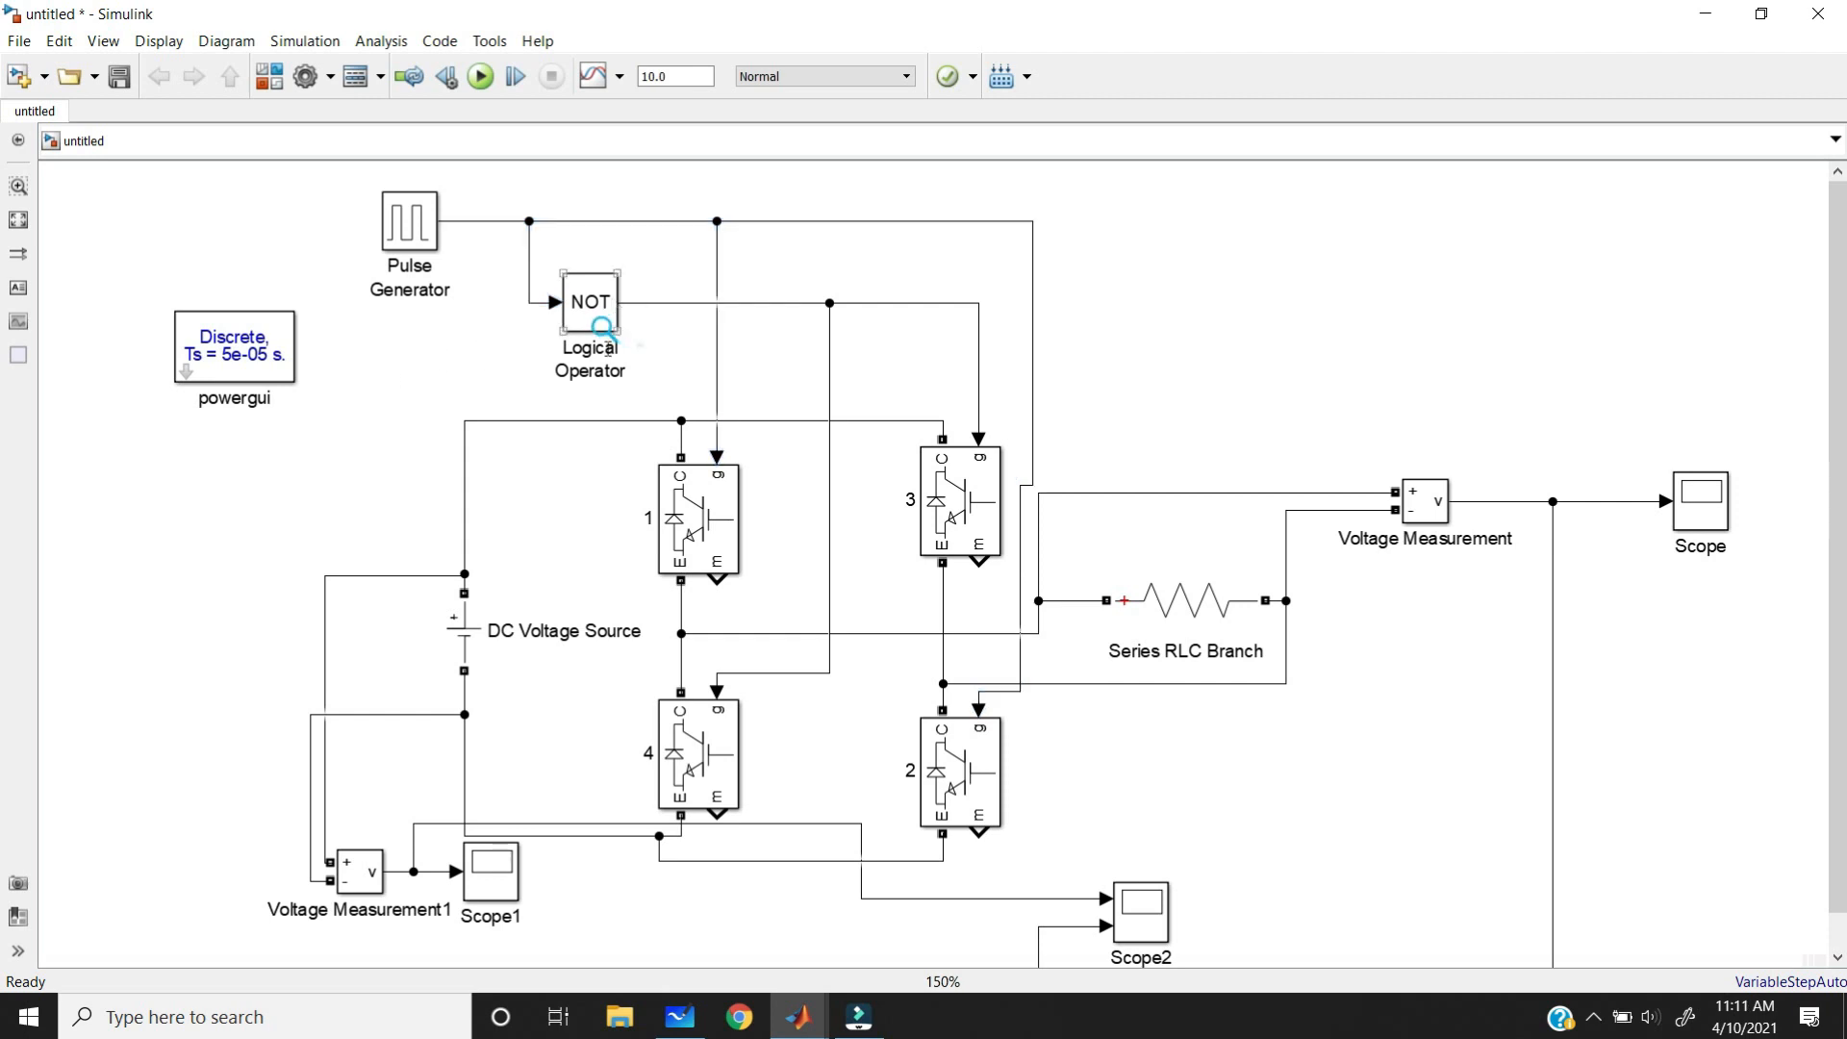
click(669, 342)
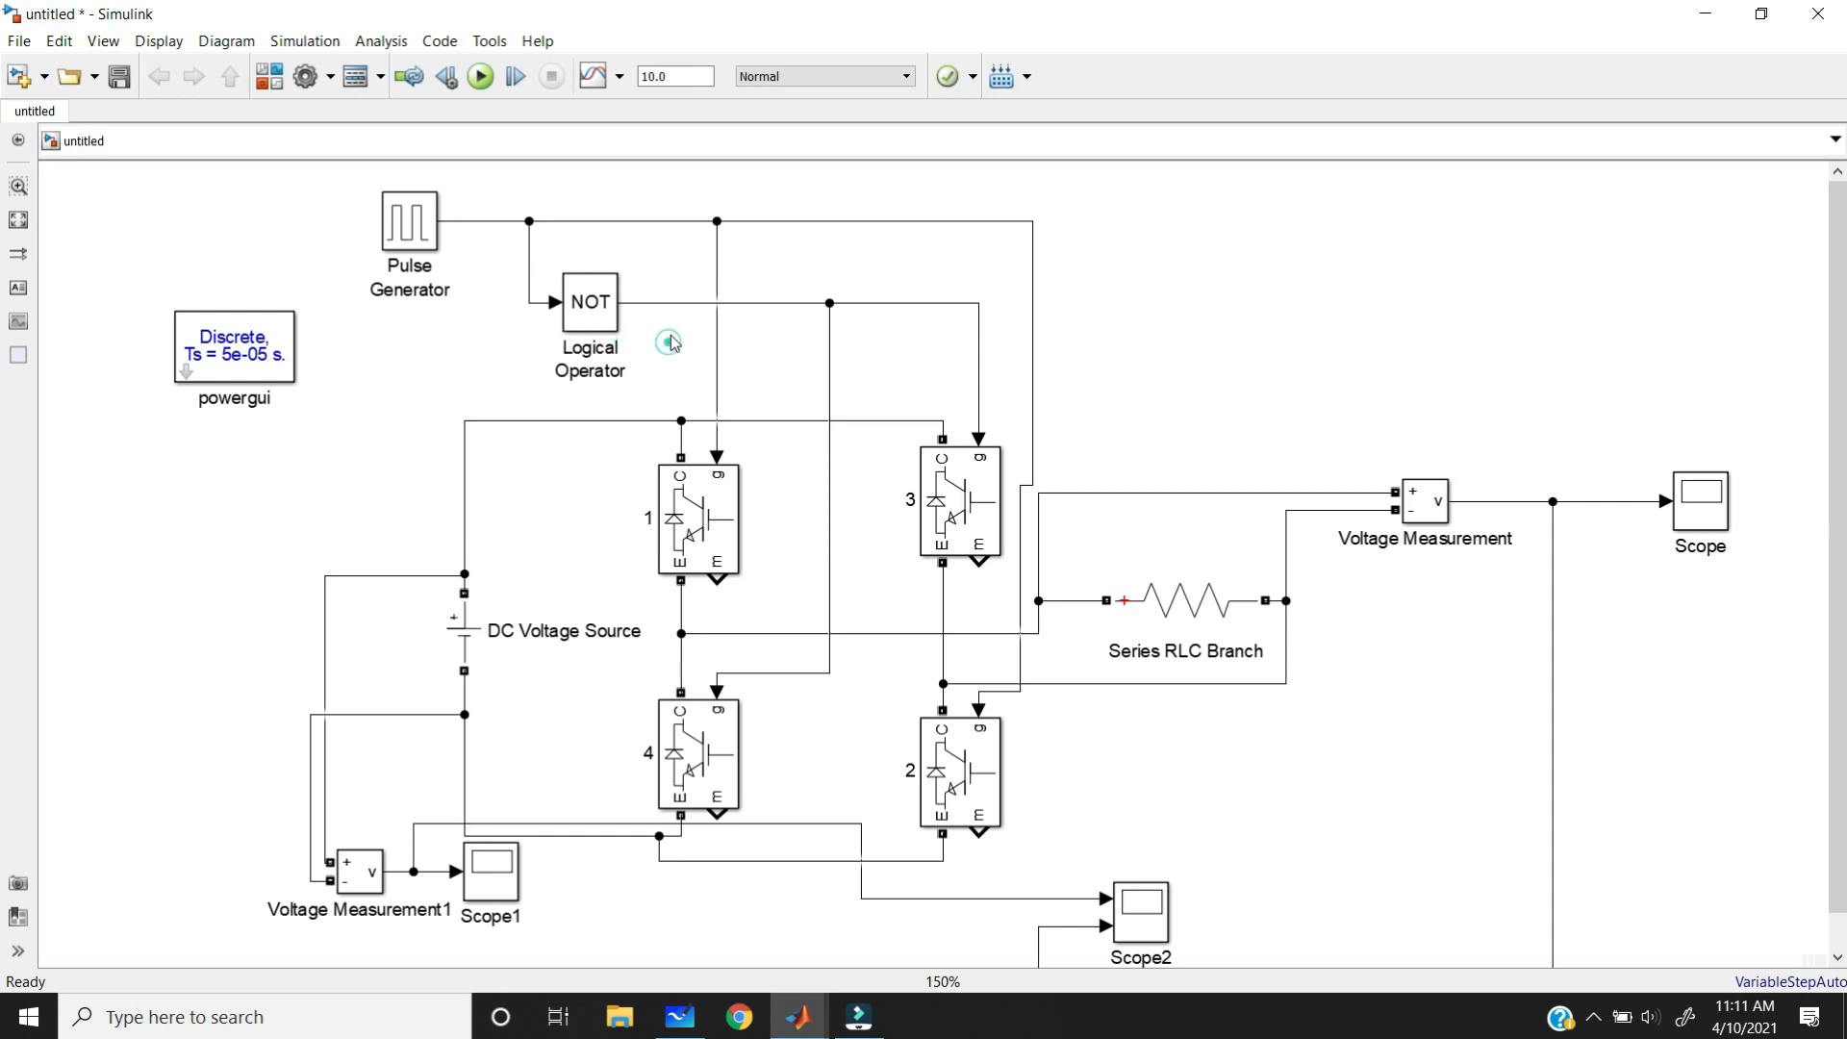
click(577, 221)
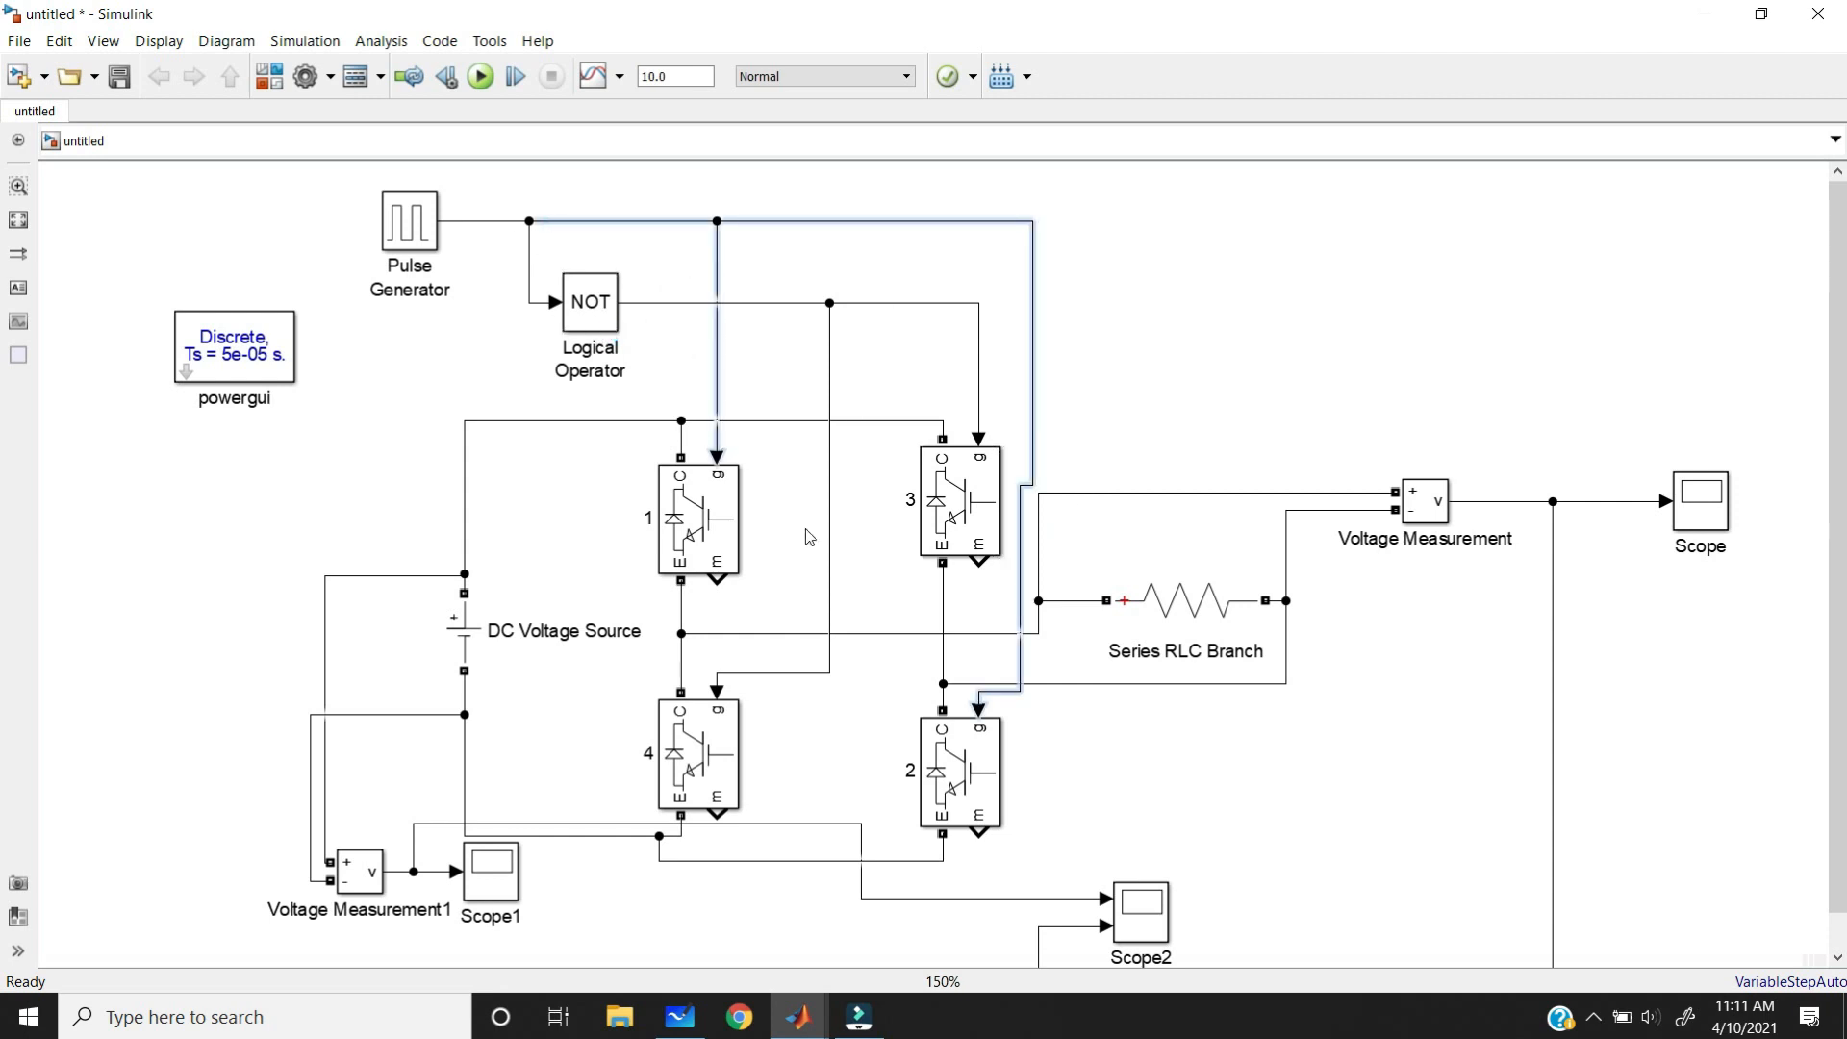
click(656, 303)
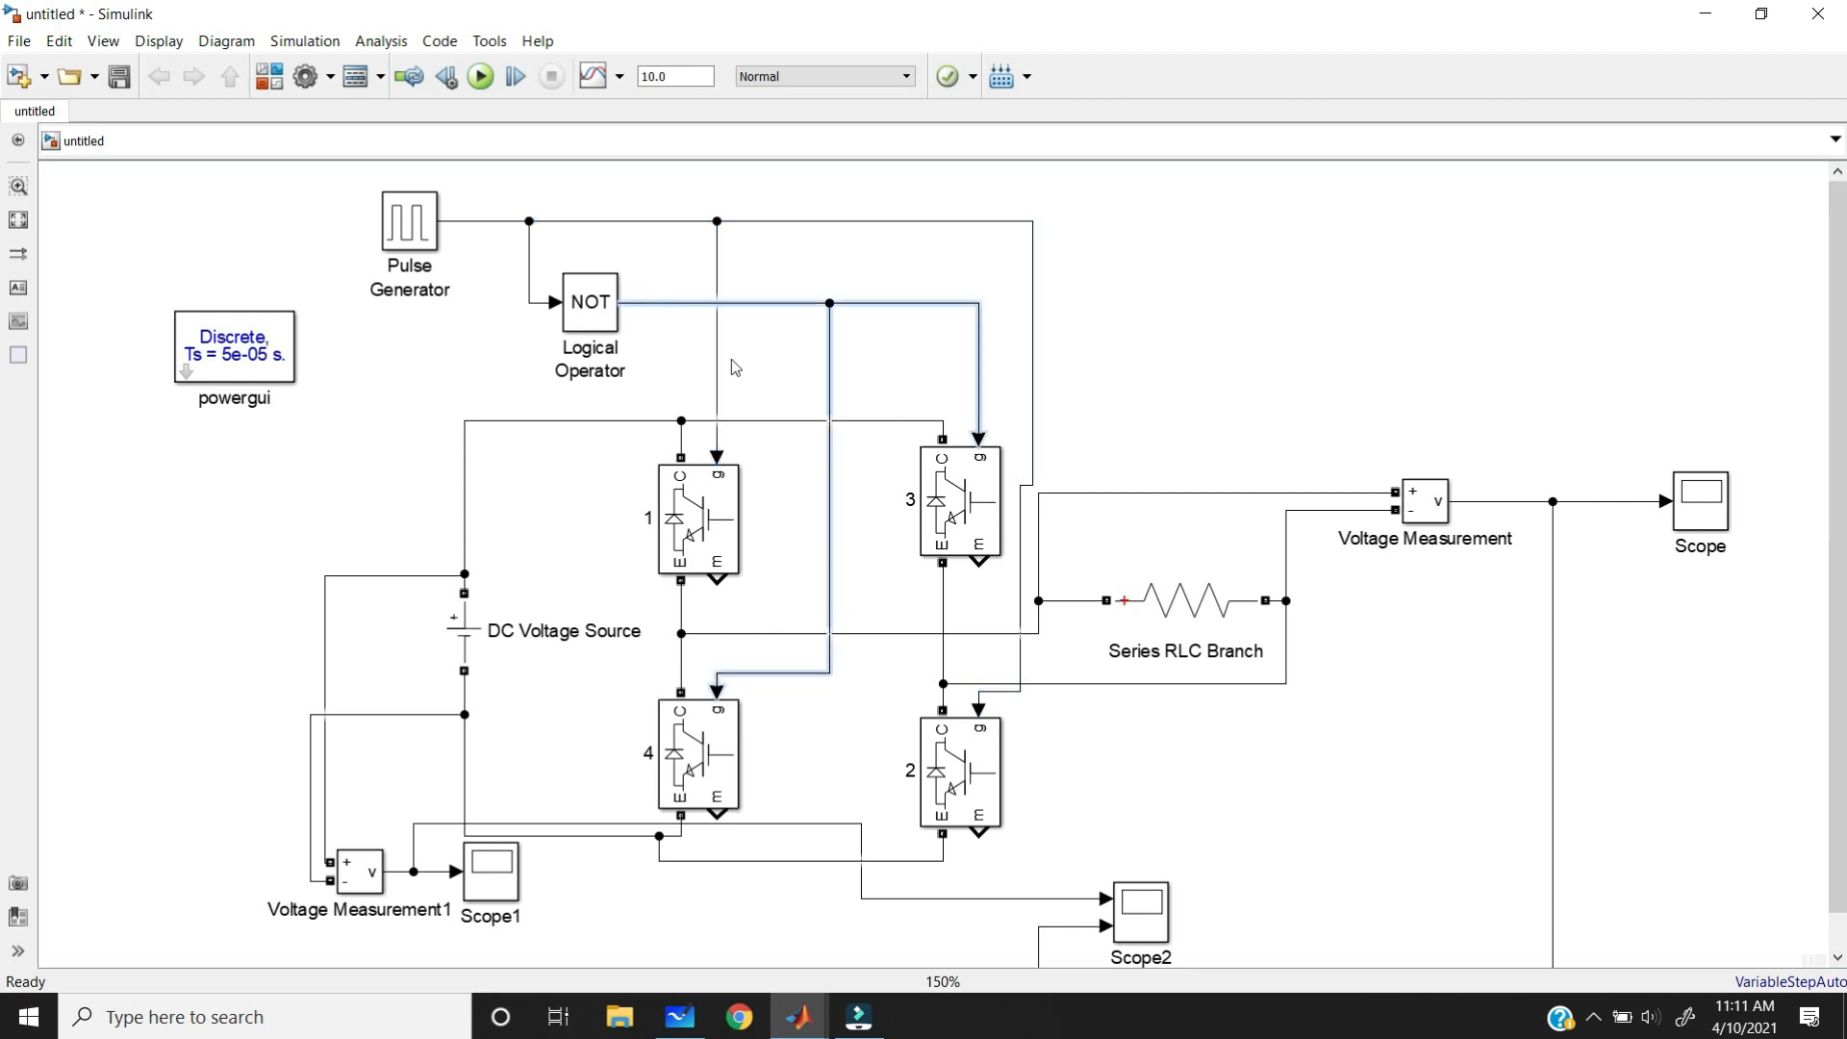
click(644, 223)
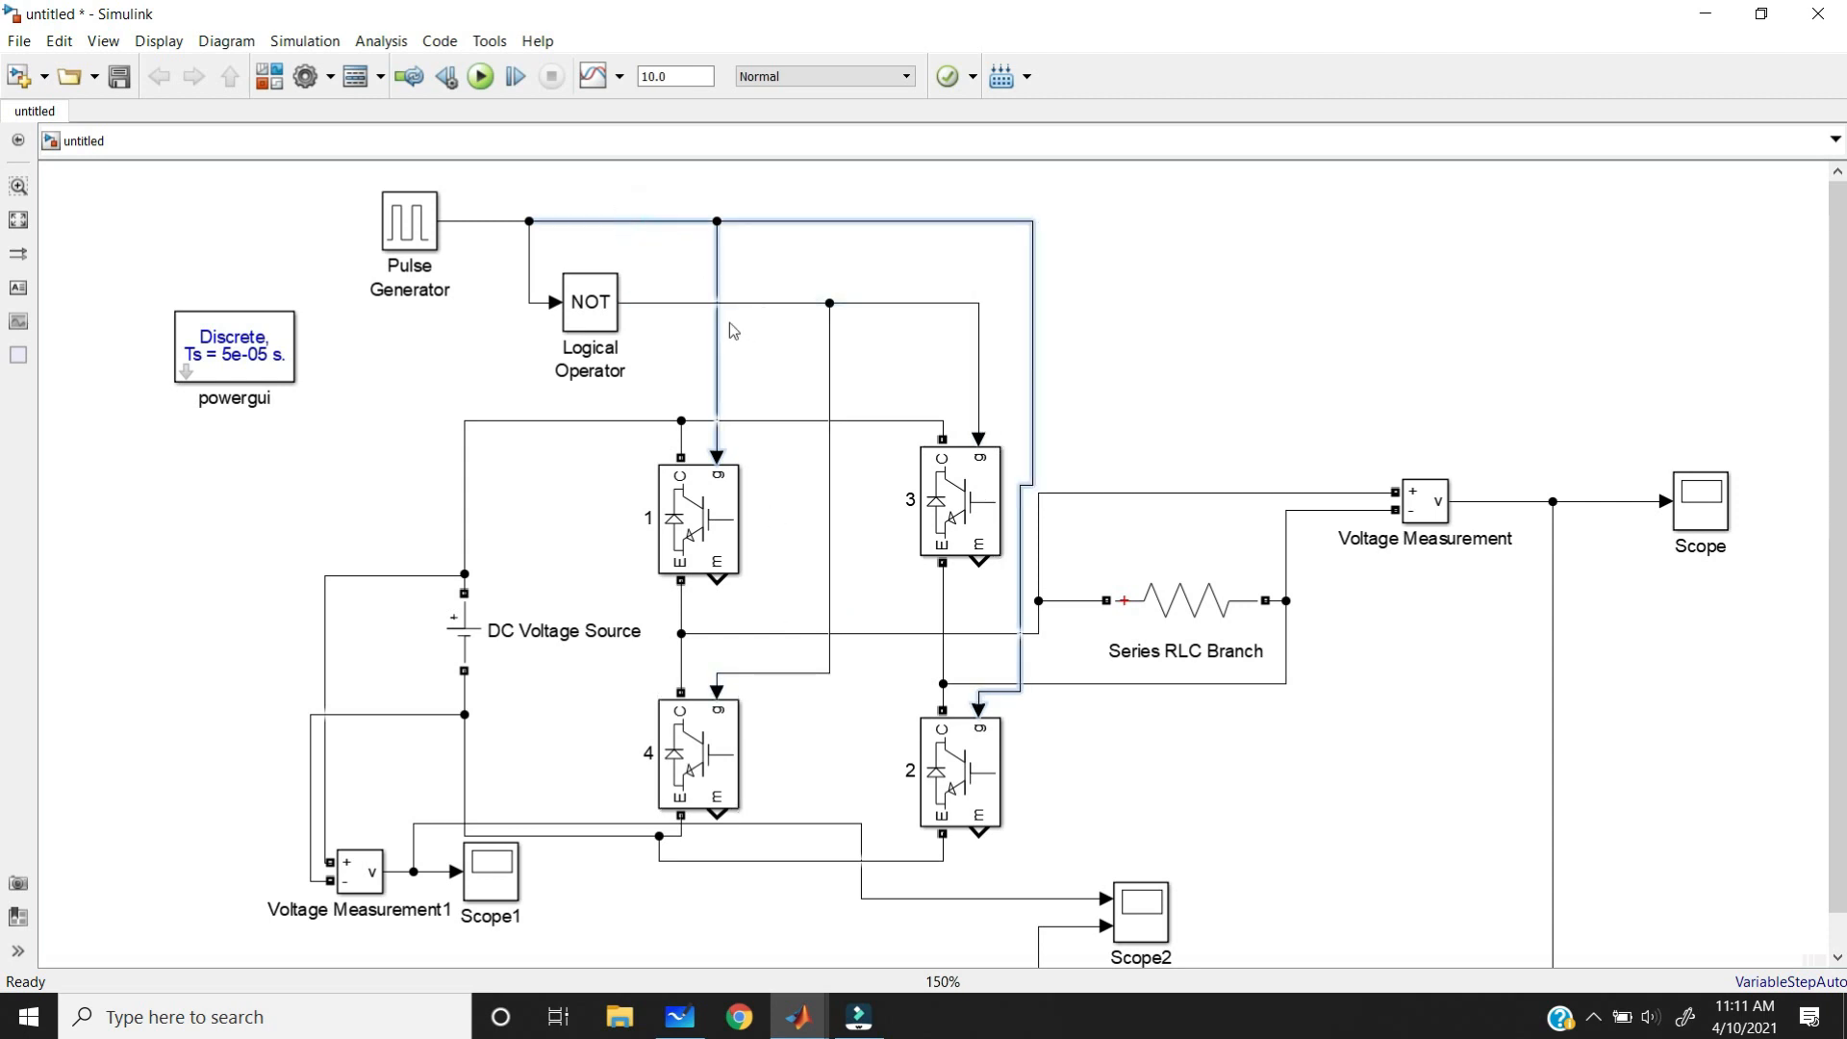
click(684, 304)
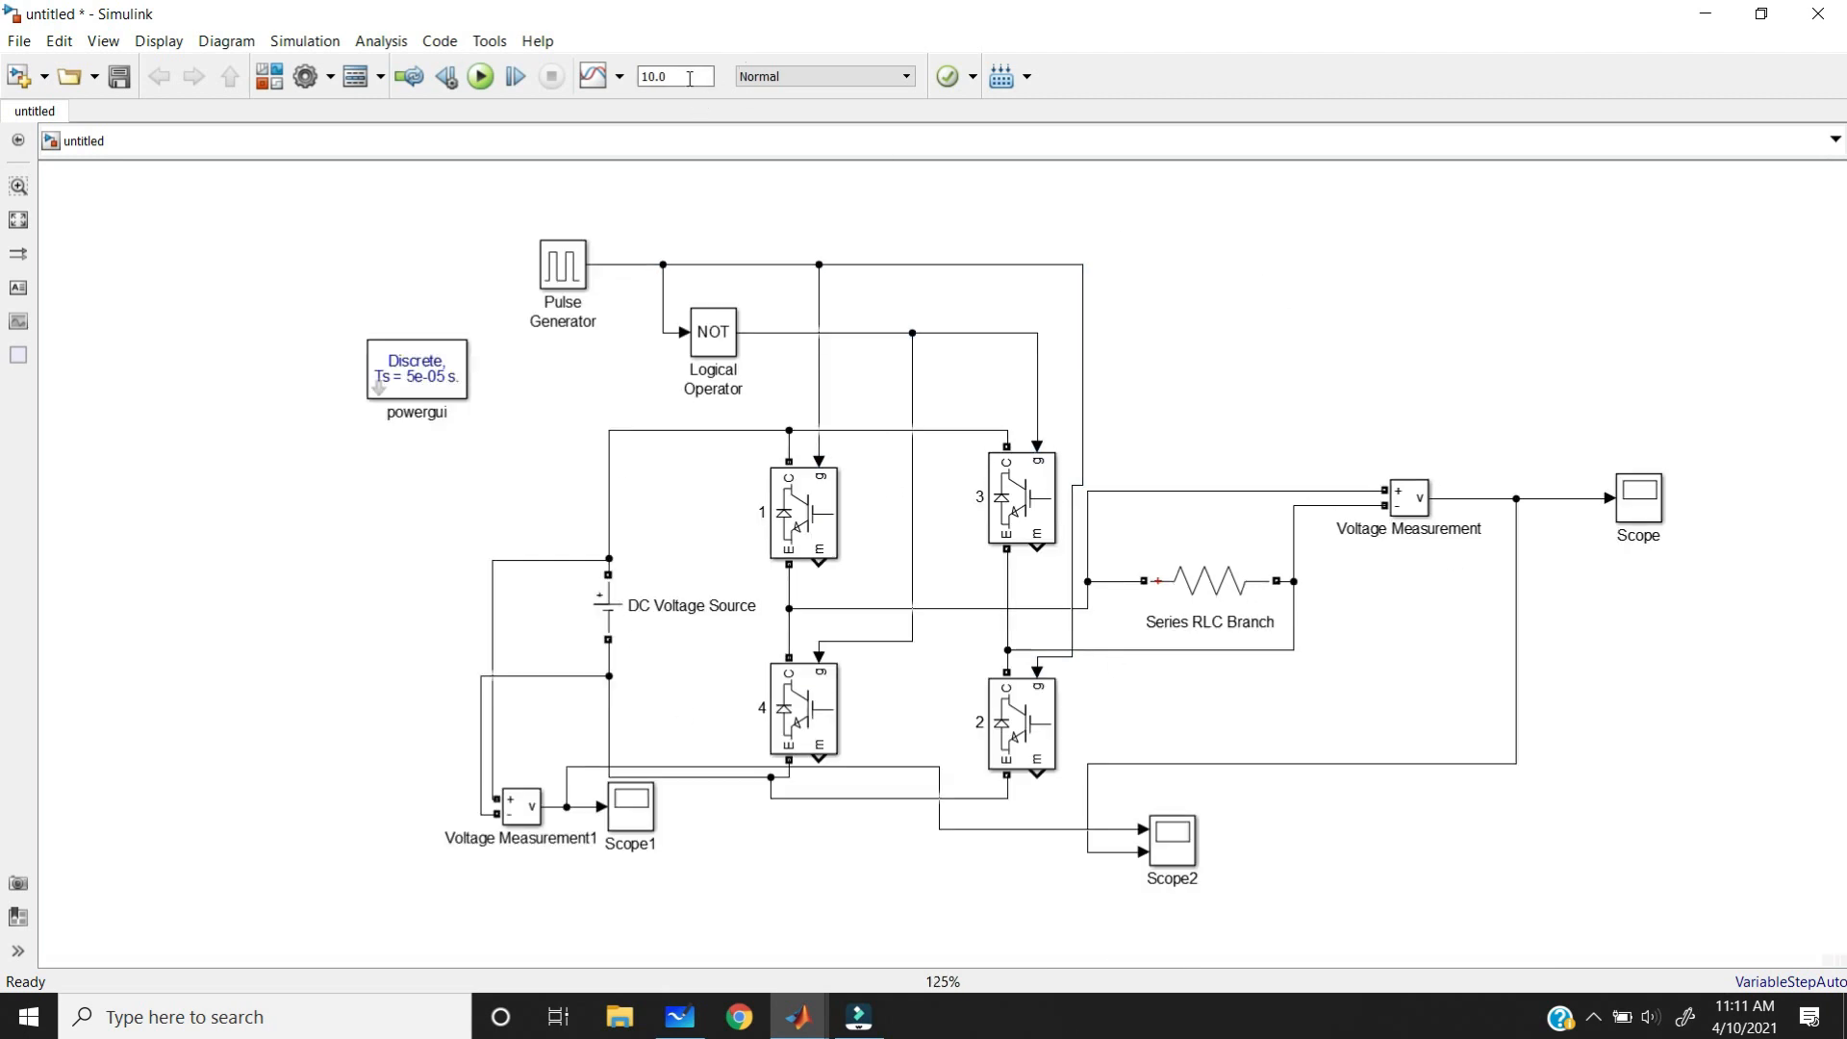
- Run the simulation with the 10.0 stop time and open the load voltage Scope at full window size
click(481, 77)
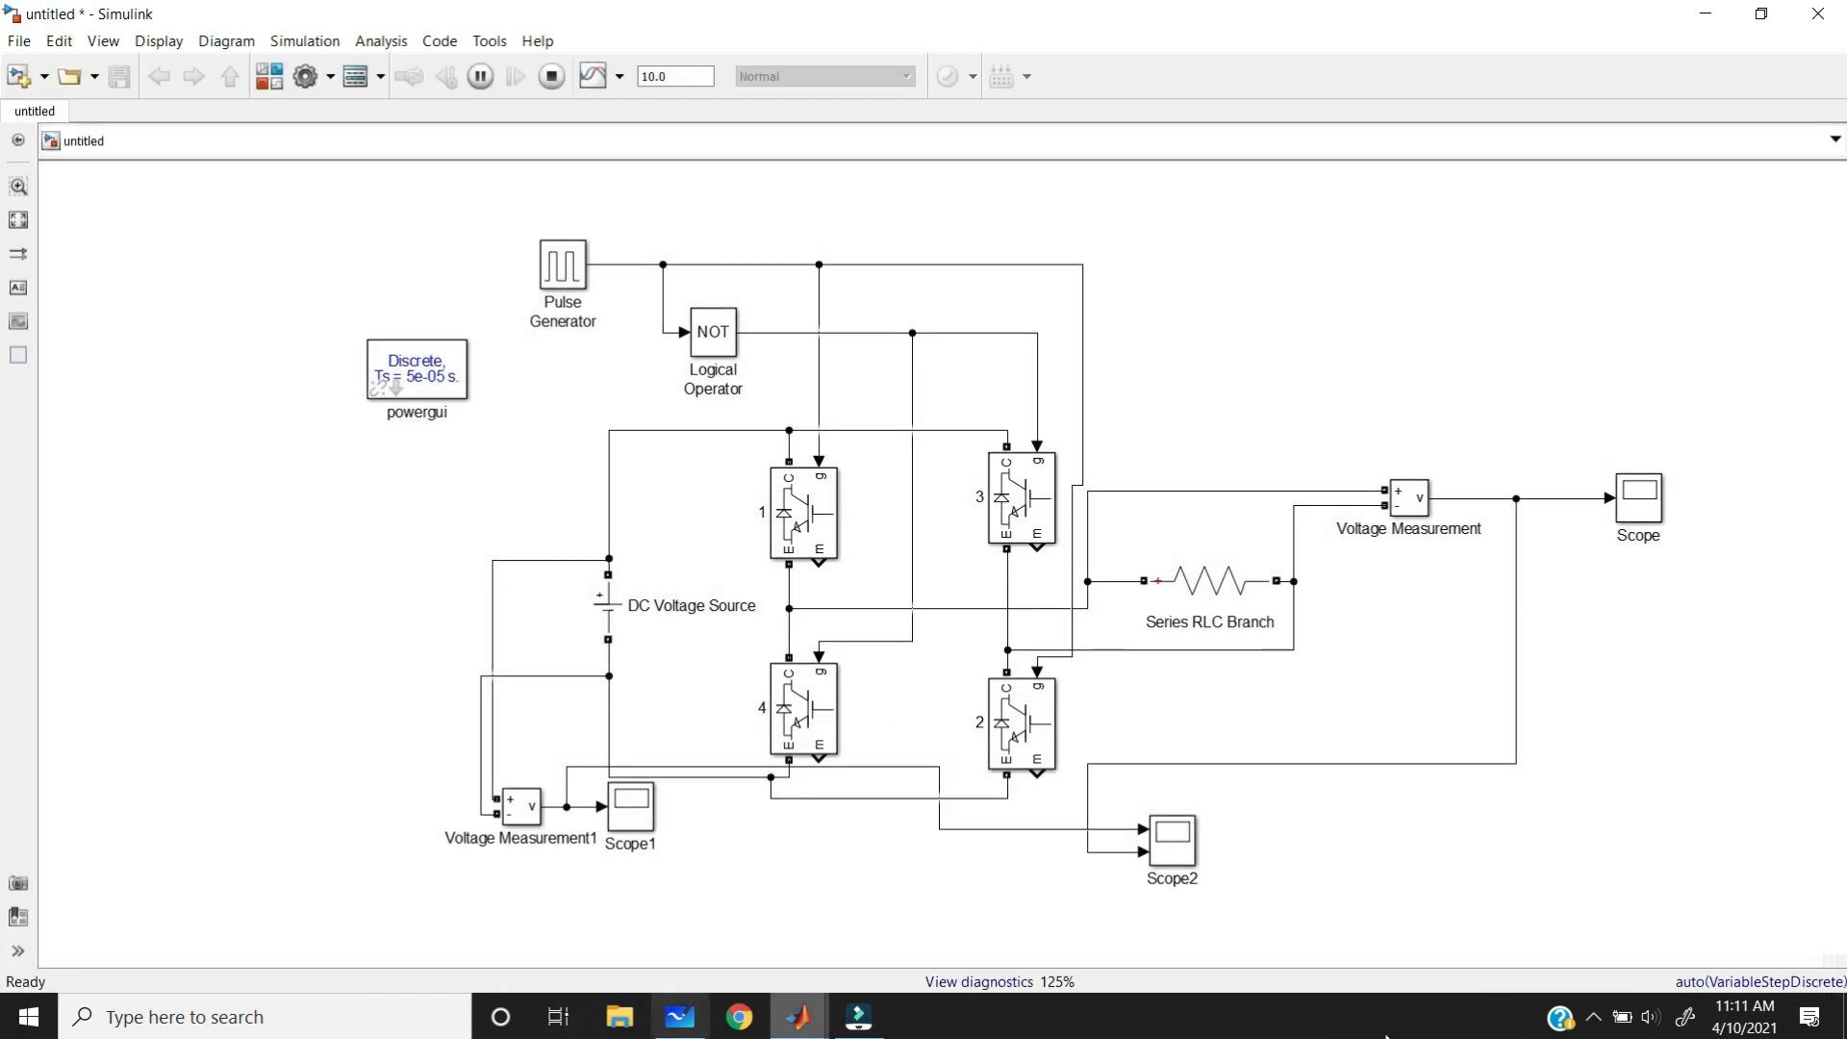
click(1652, 510)
double_click(1652, 510)
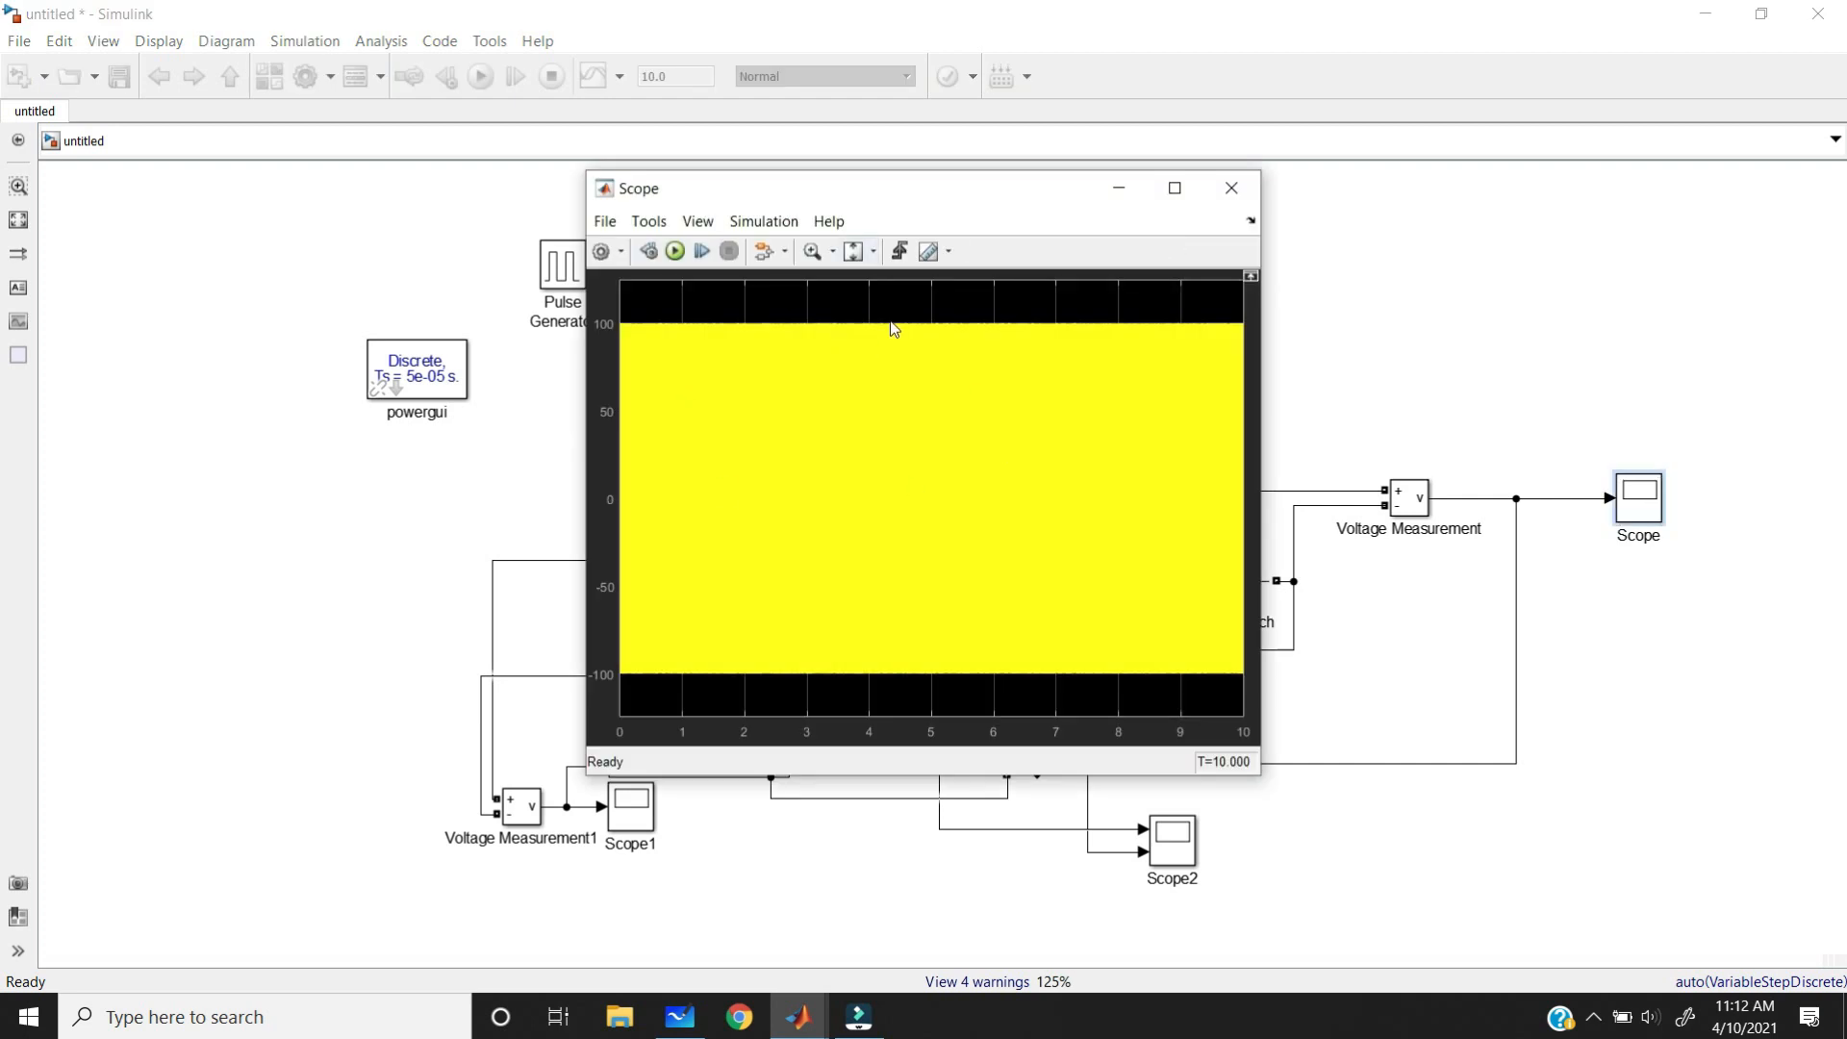
click(1175, 188)
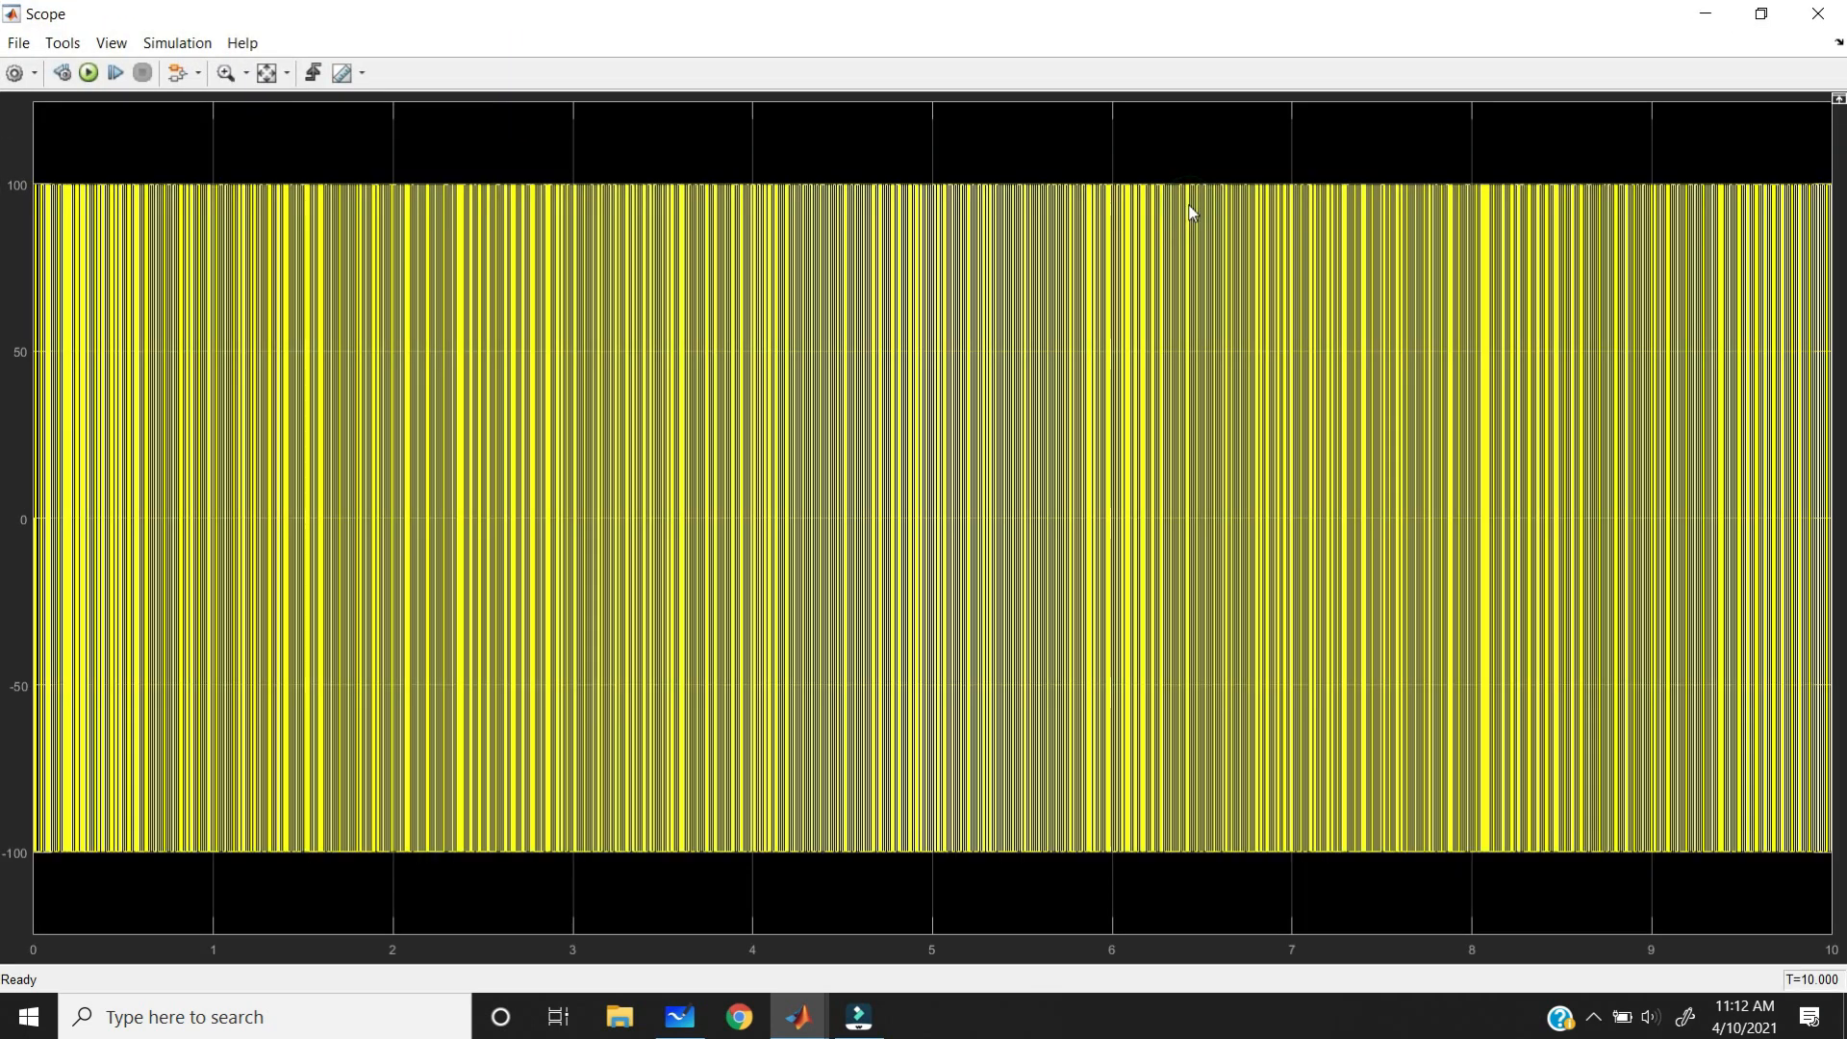
- Magnify the Scope's time axis to examine individual cycles of the output voltage, and minimize the Scope
click(246, 74)
click(229, 142)
click(490, 164)
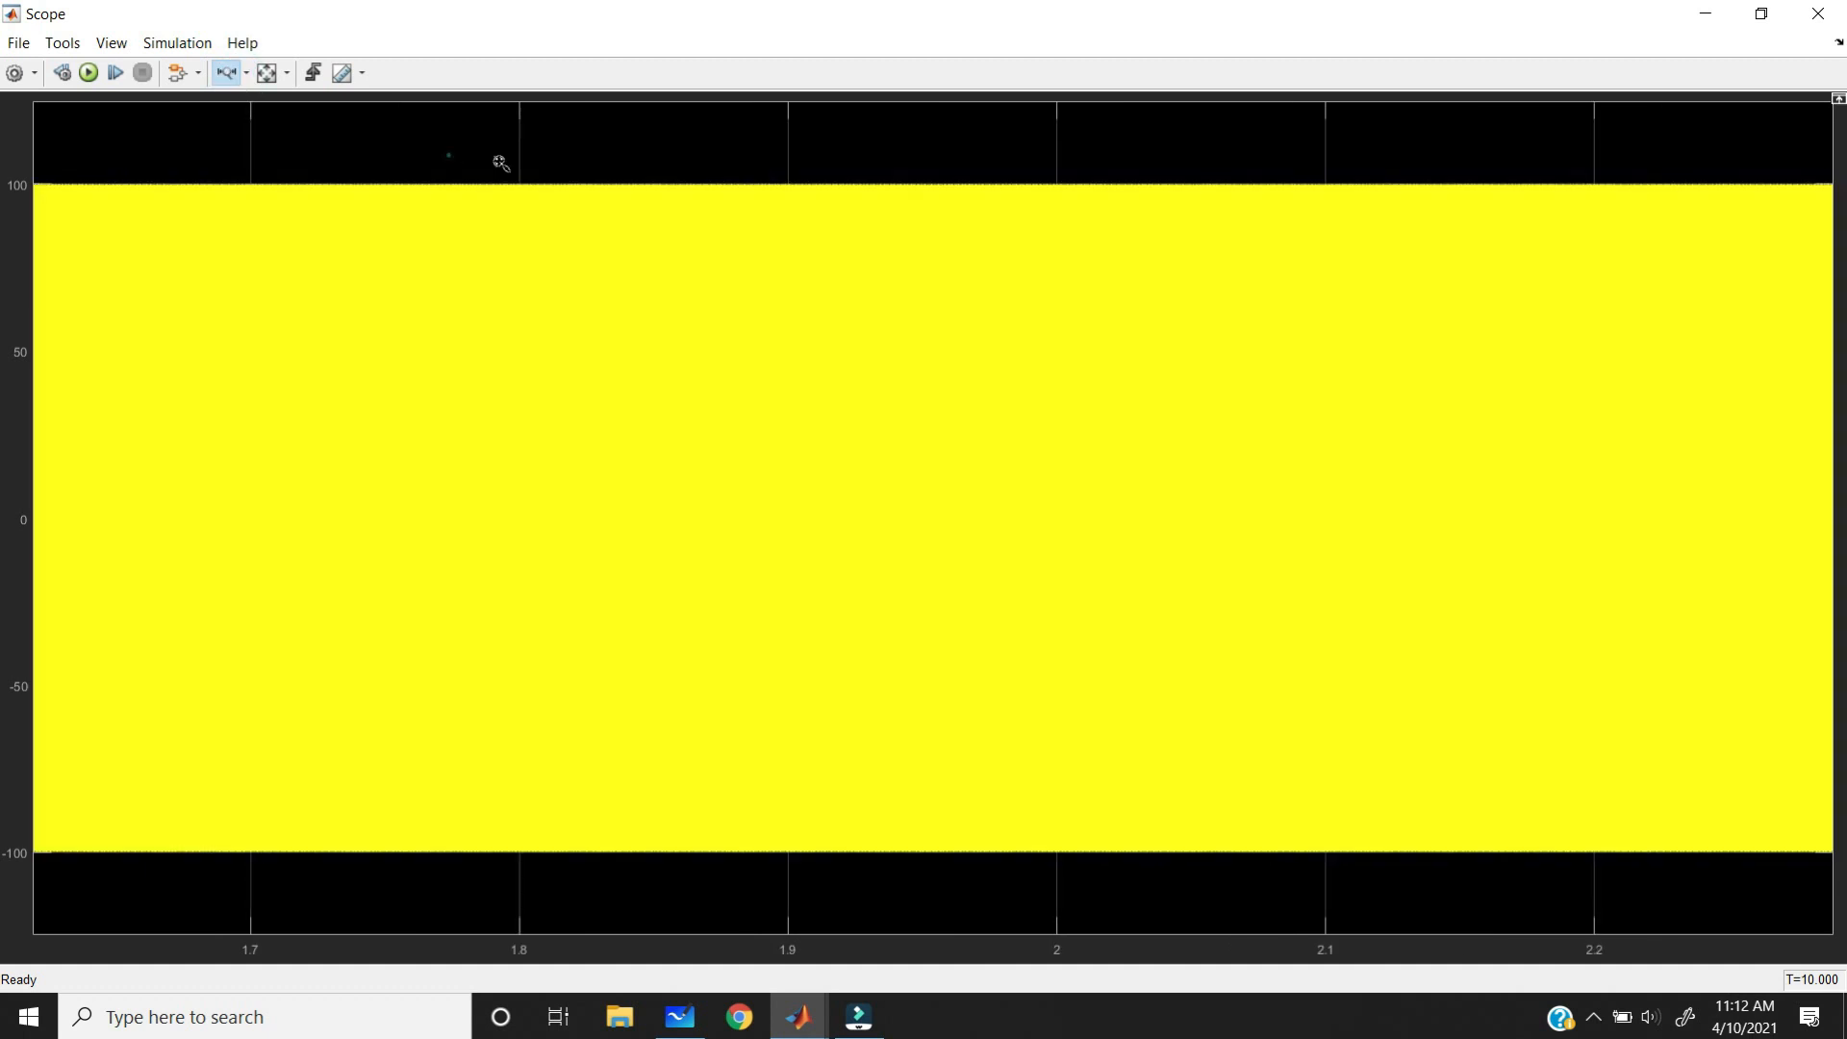
click(582, 173)
click(545, 174)
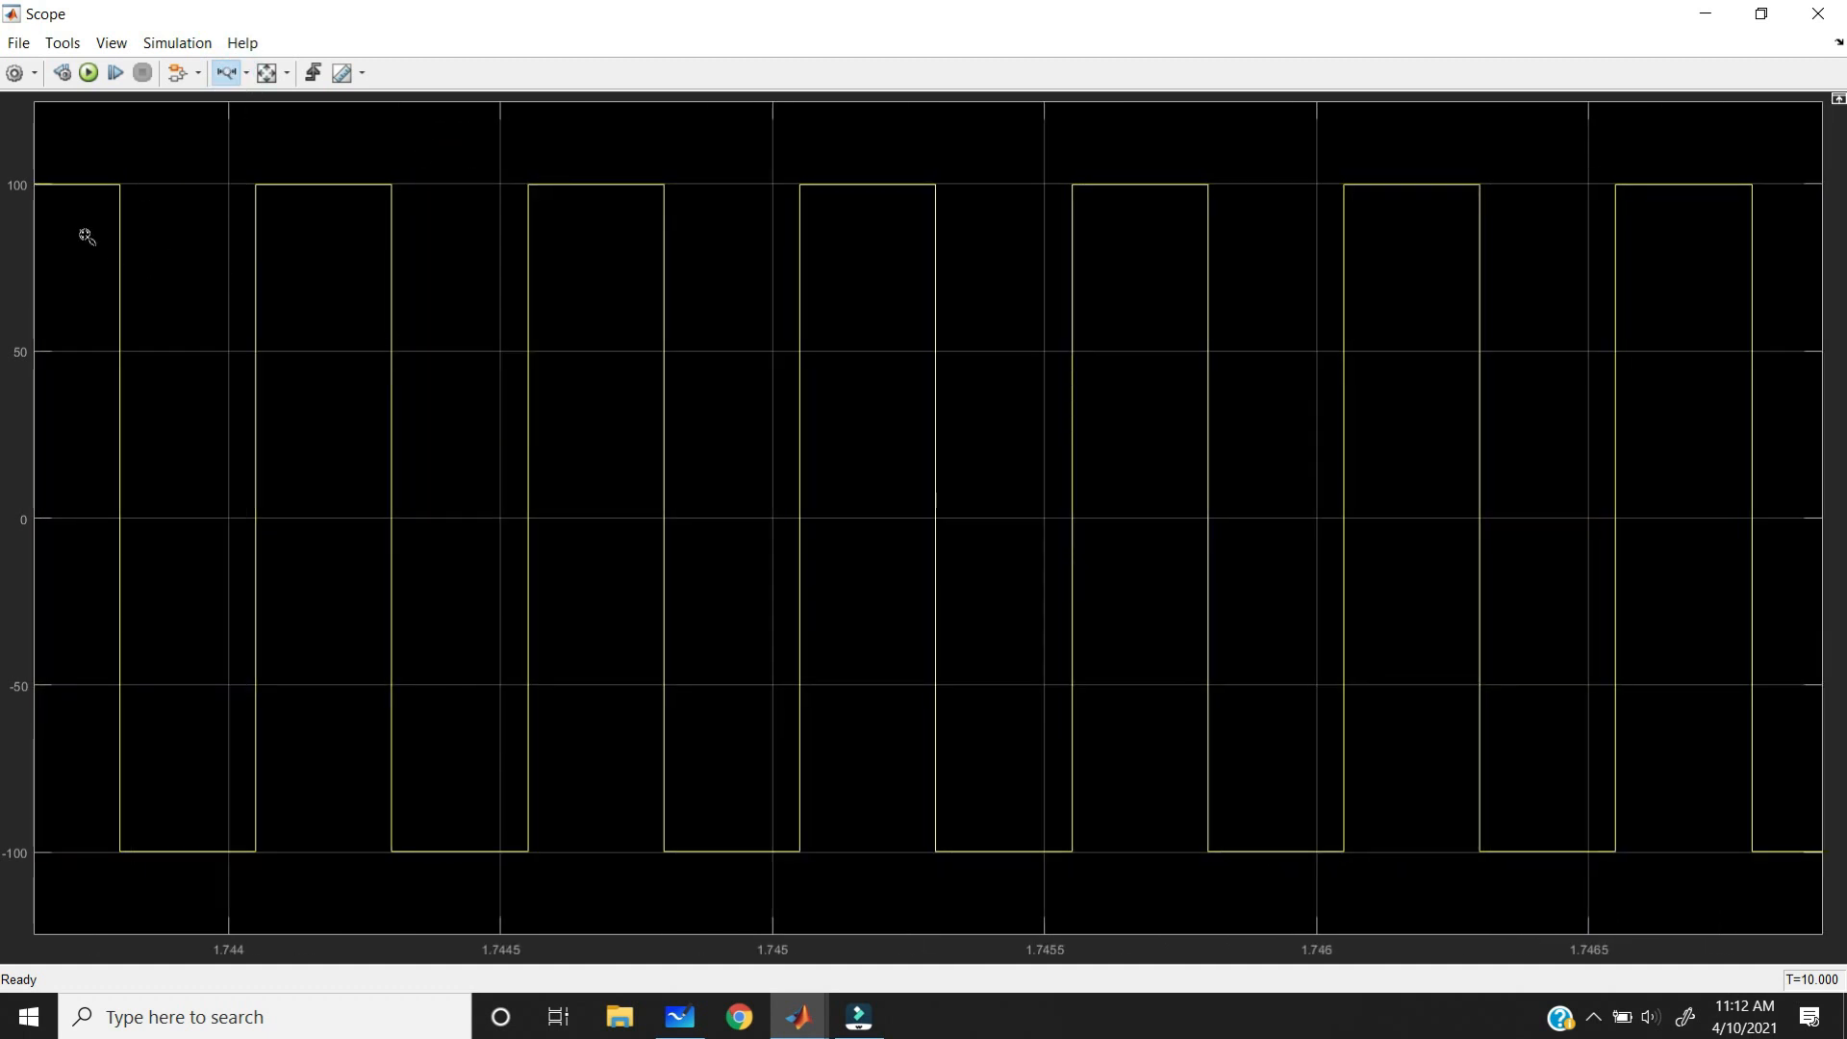
click(1705, 16)
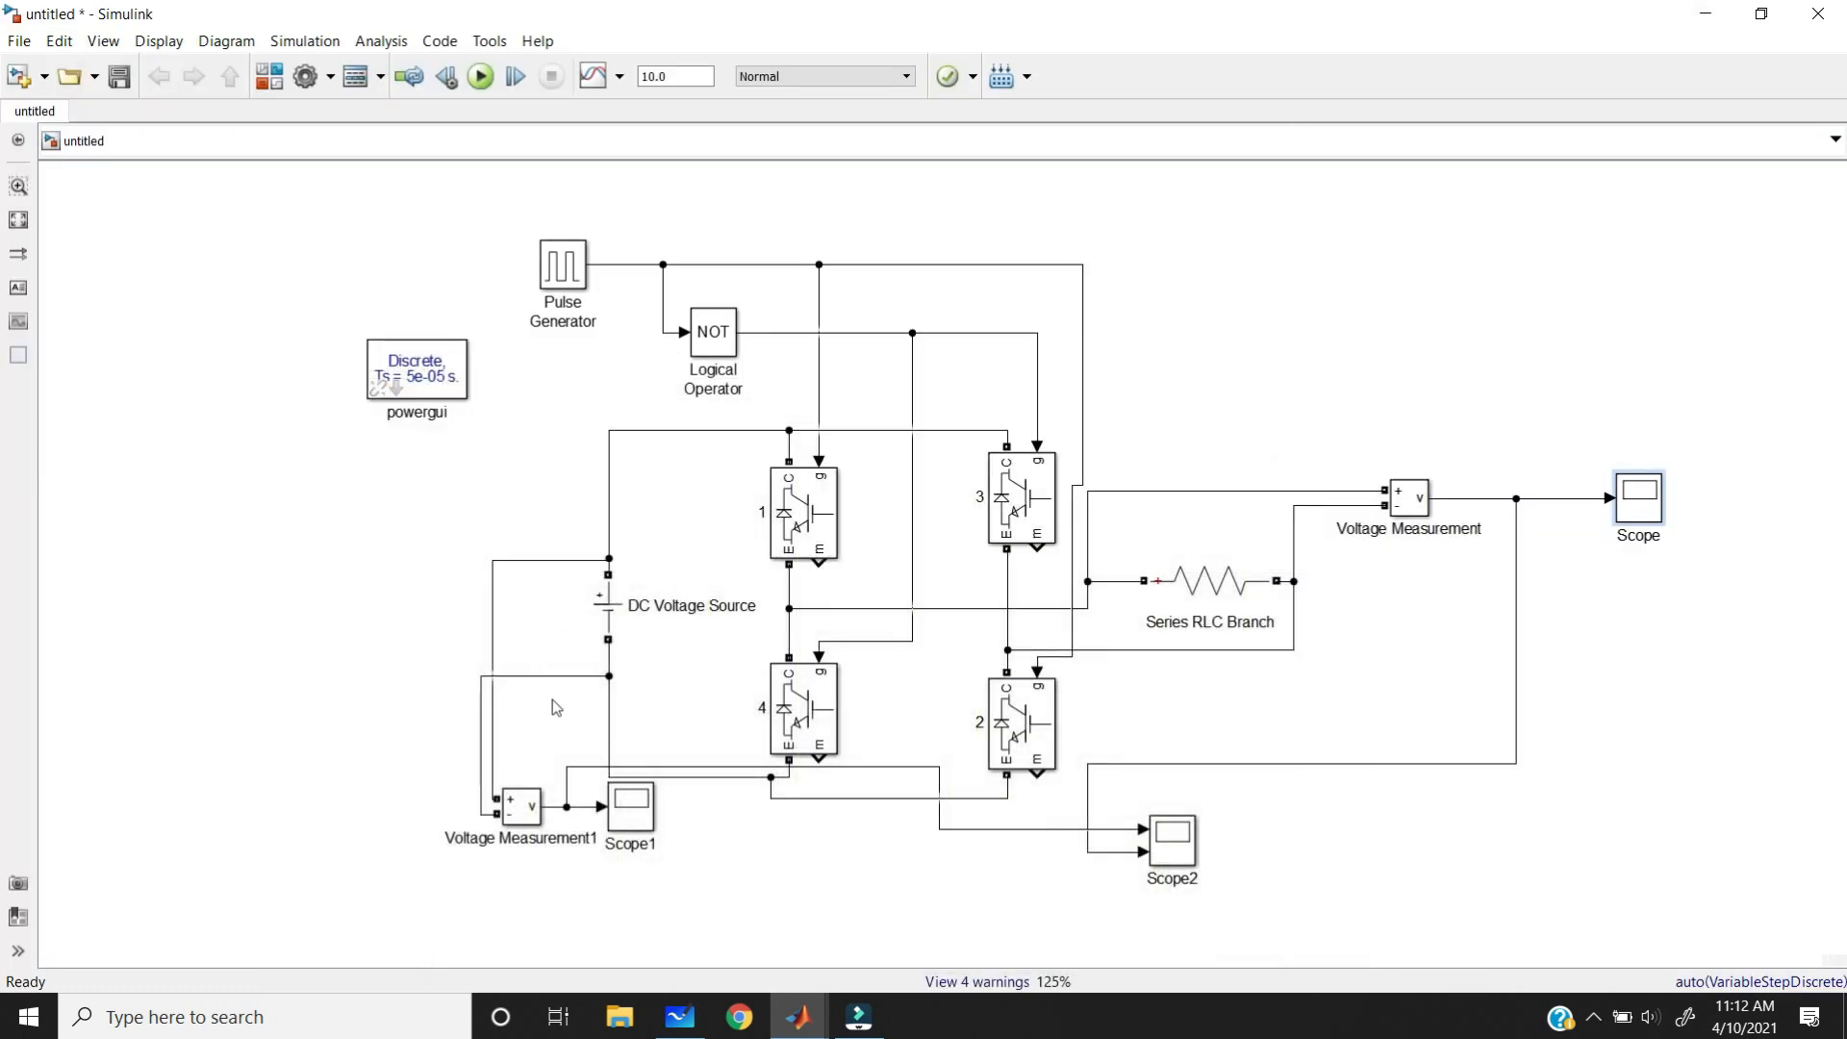
- Open the DC Voltage Source parameters to check the amplitude setting, and close the dialog
click(609, 613)
double_click(609, 615)
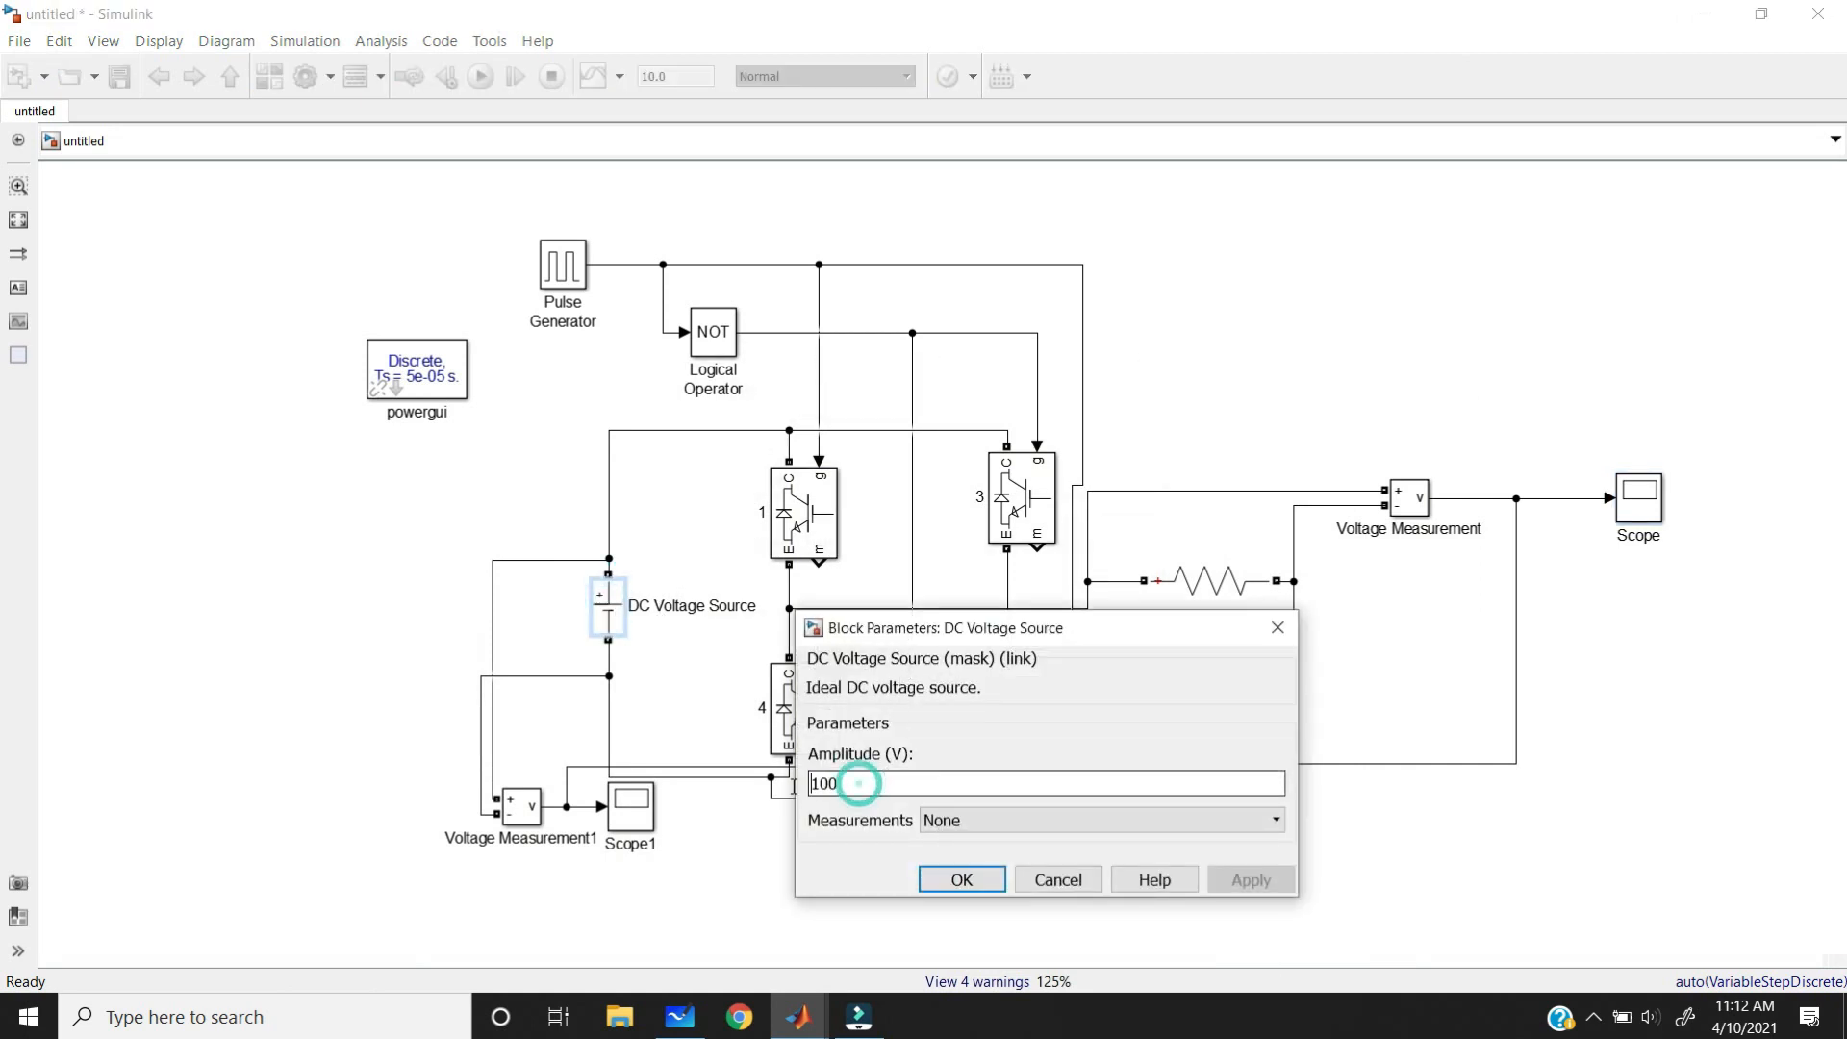
double_click(846, 783)
click(962, 879)
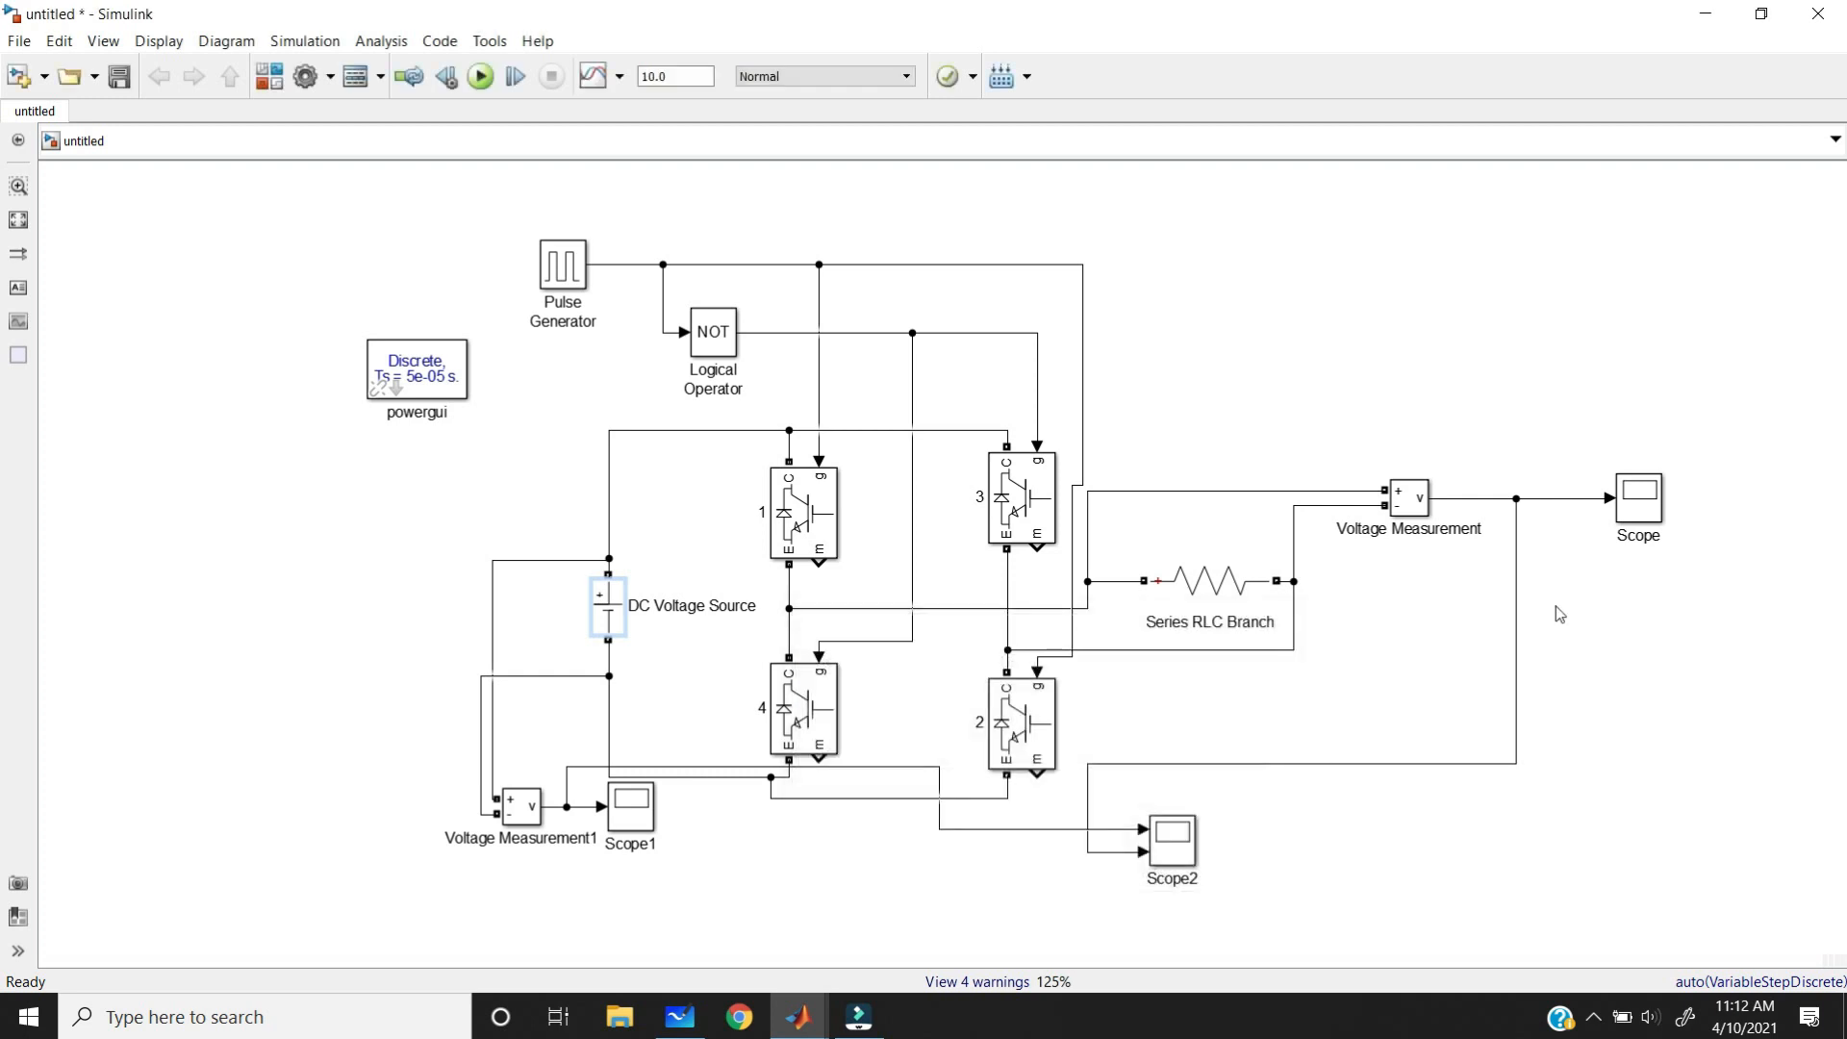
- Reopen the load voltage Scope, fit the full trace, magnify its time axis to examine individual output cycles, and close it
click(1639, 513)
double_click(1639, 512)
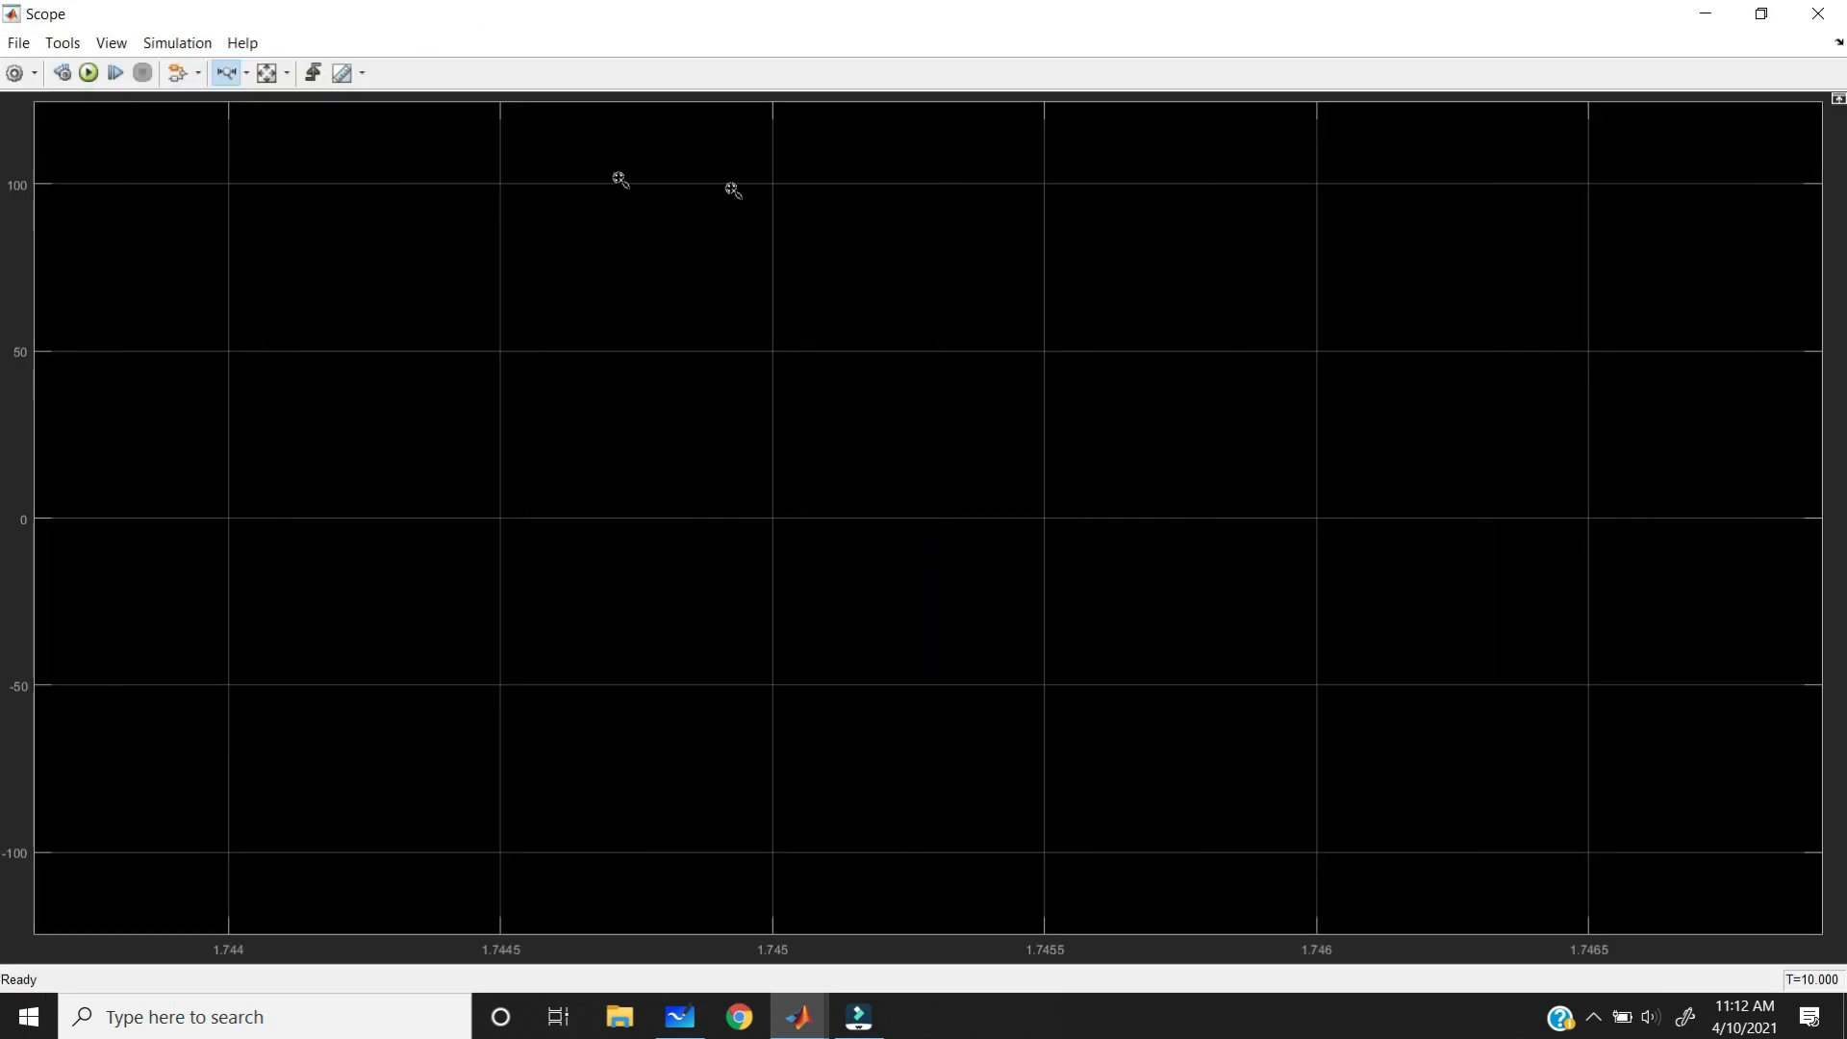
click(267, 73)
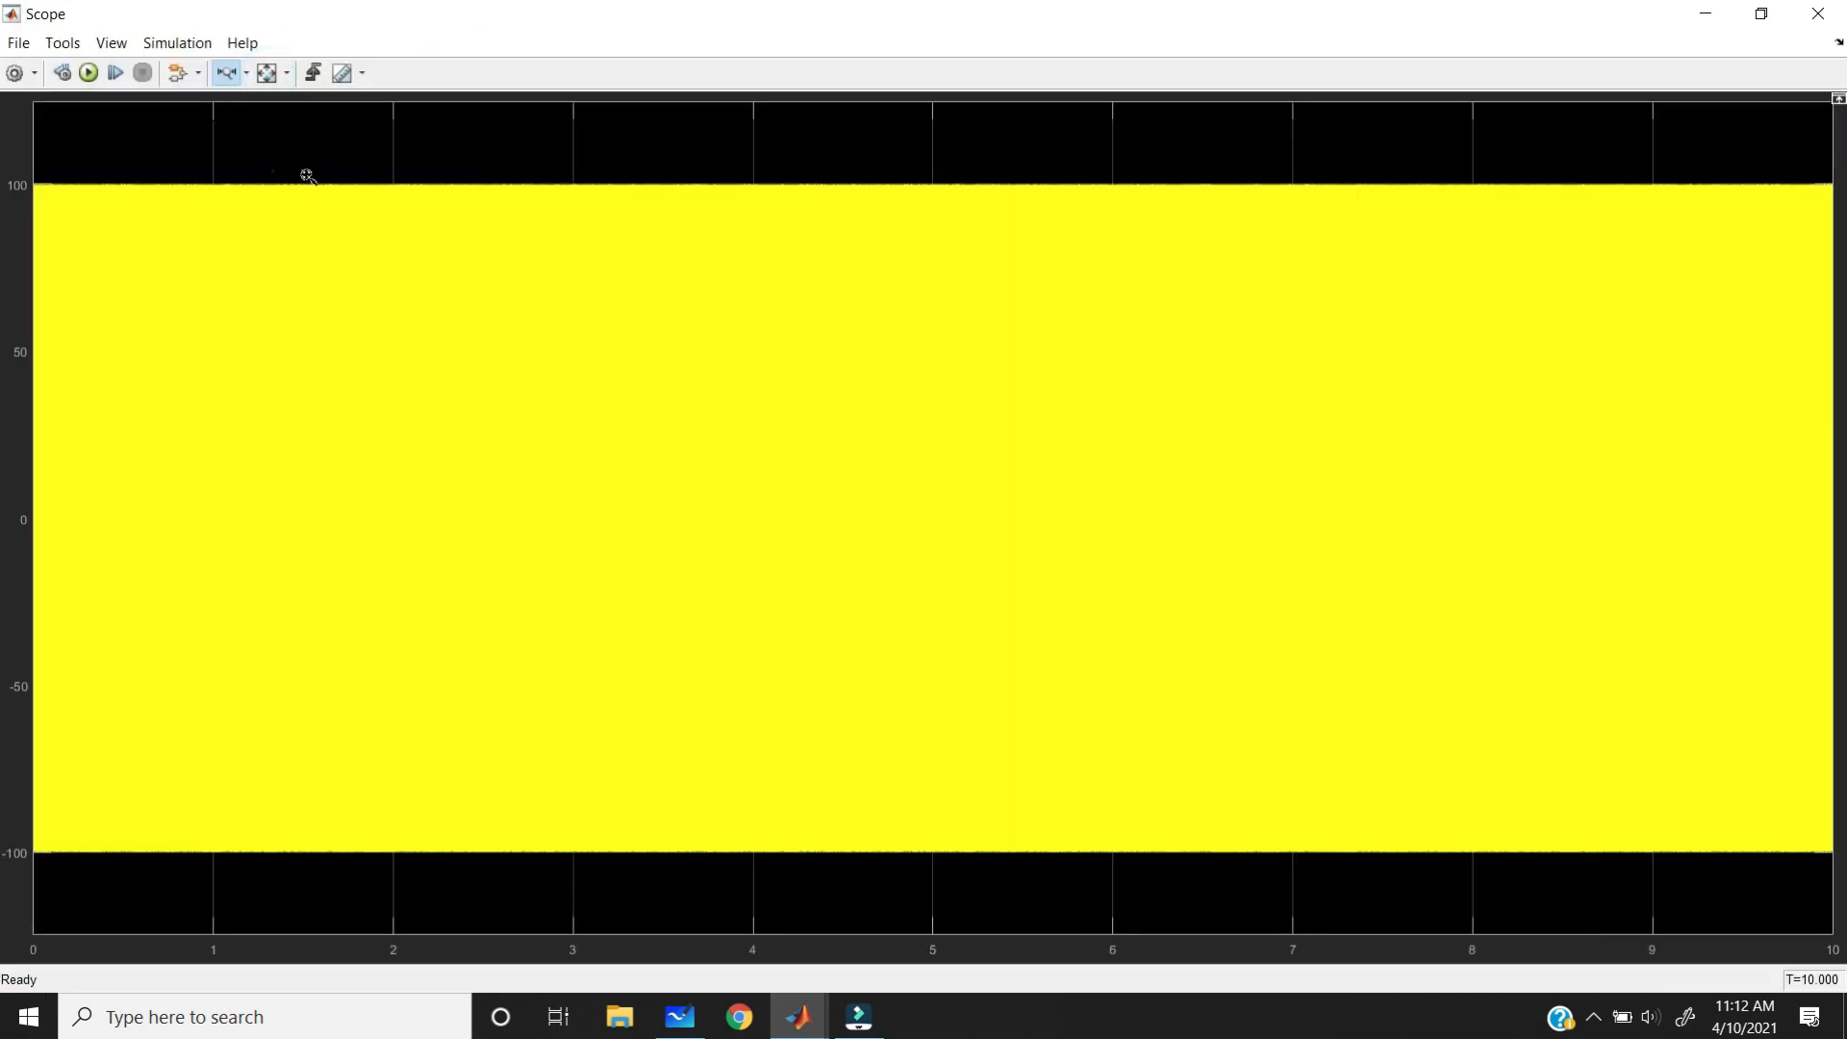
mouse_move(269, 173)
mouse_down()
mouse_move(372, 173)
mouse_move(331, 176)
mouse_up()
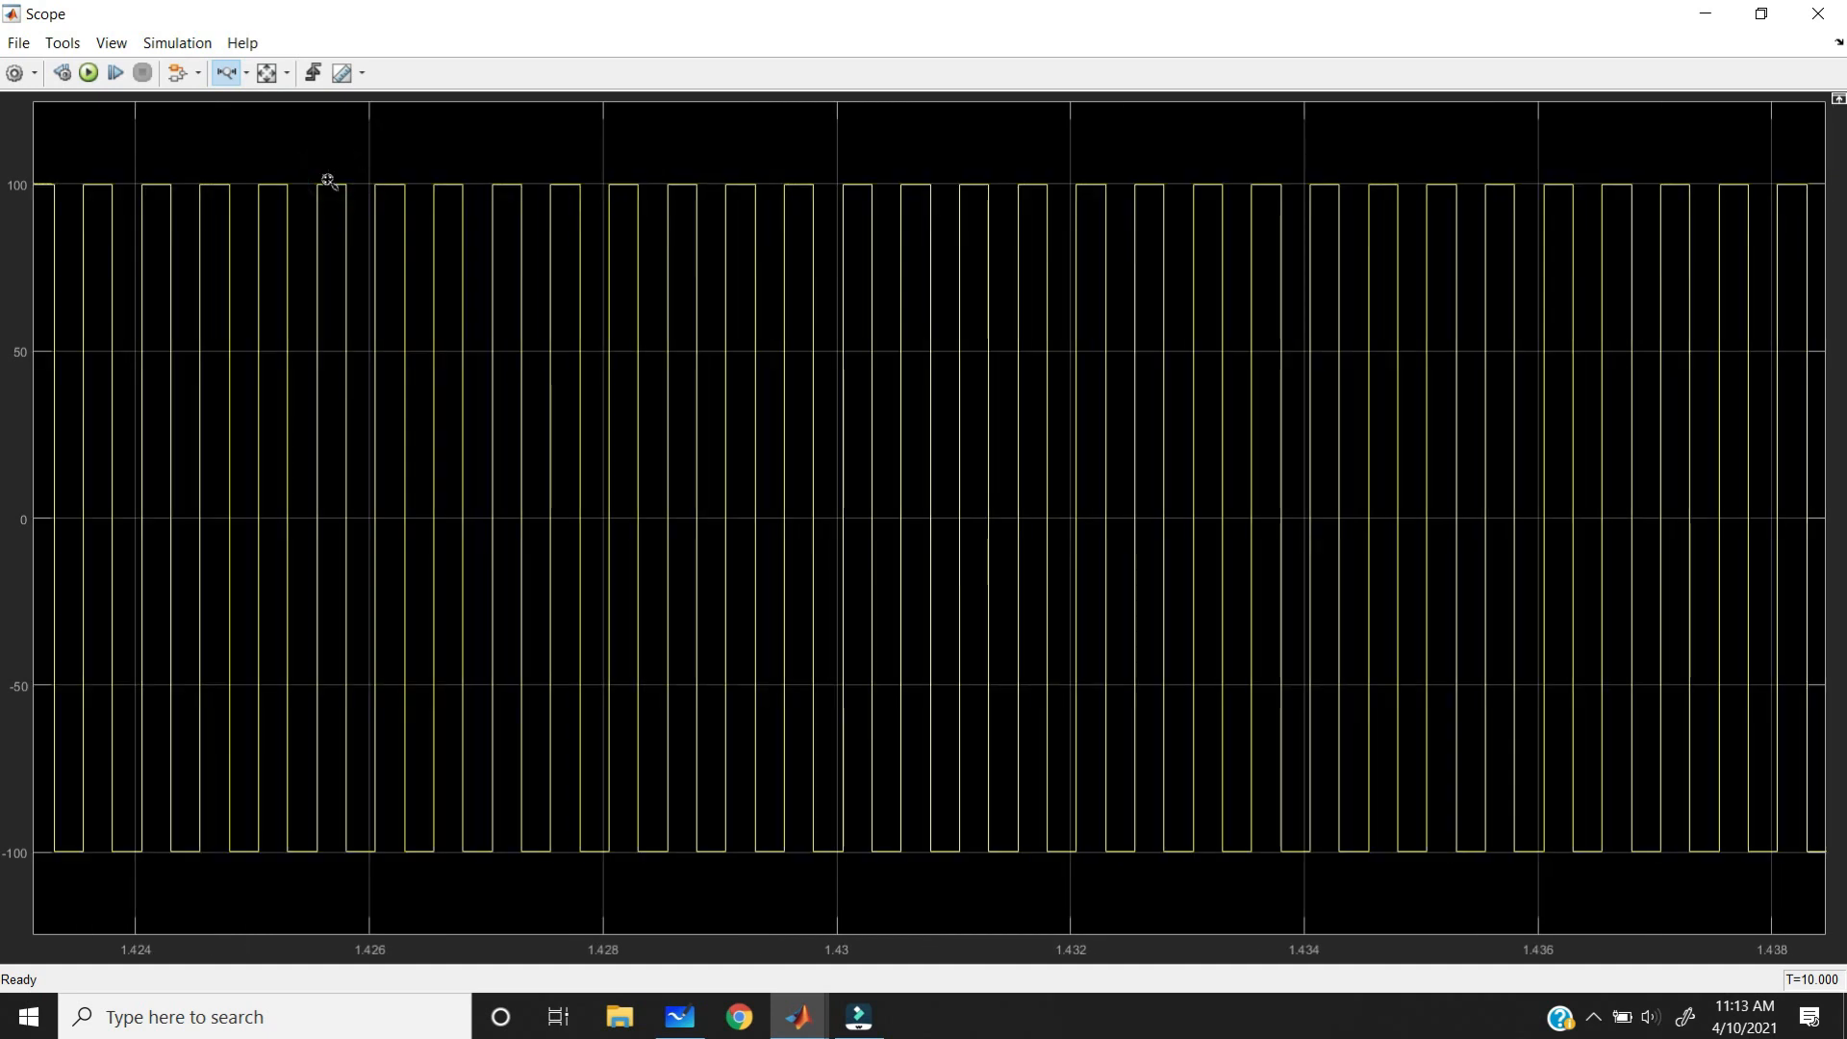
drag(99, 164, 213, 156)
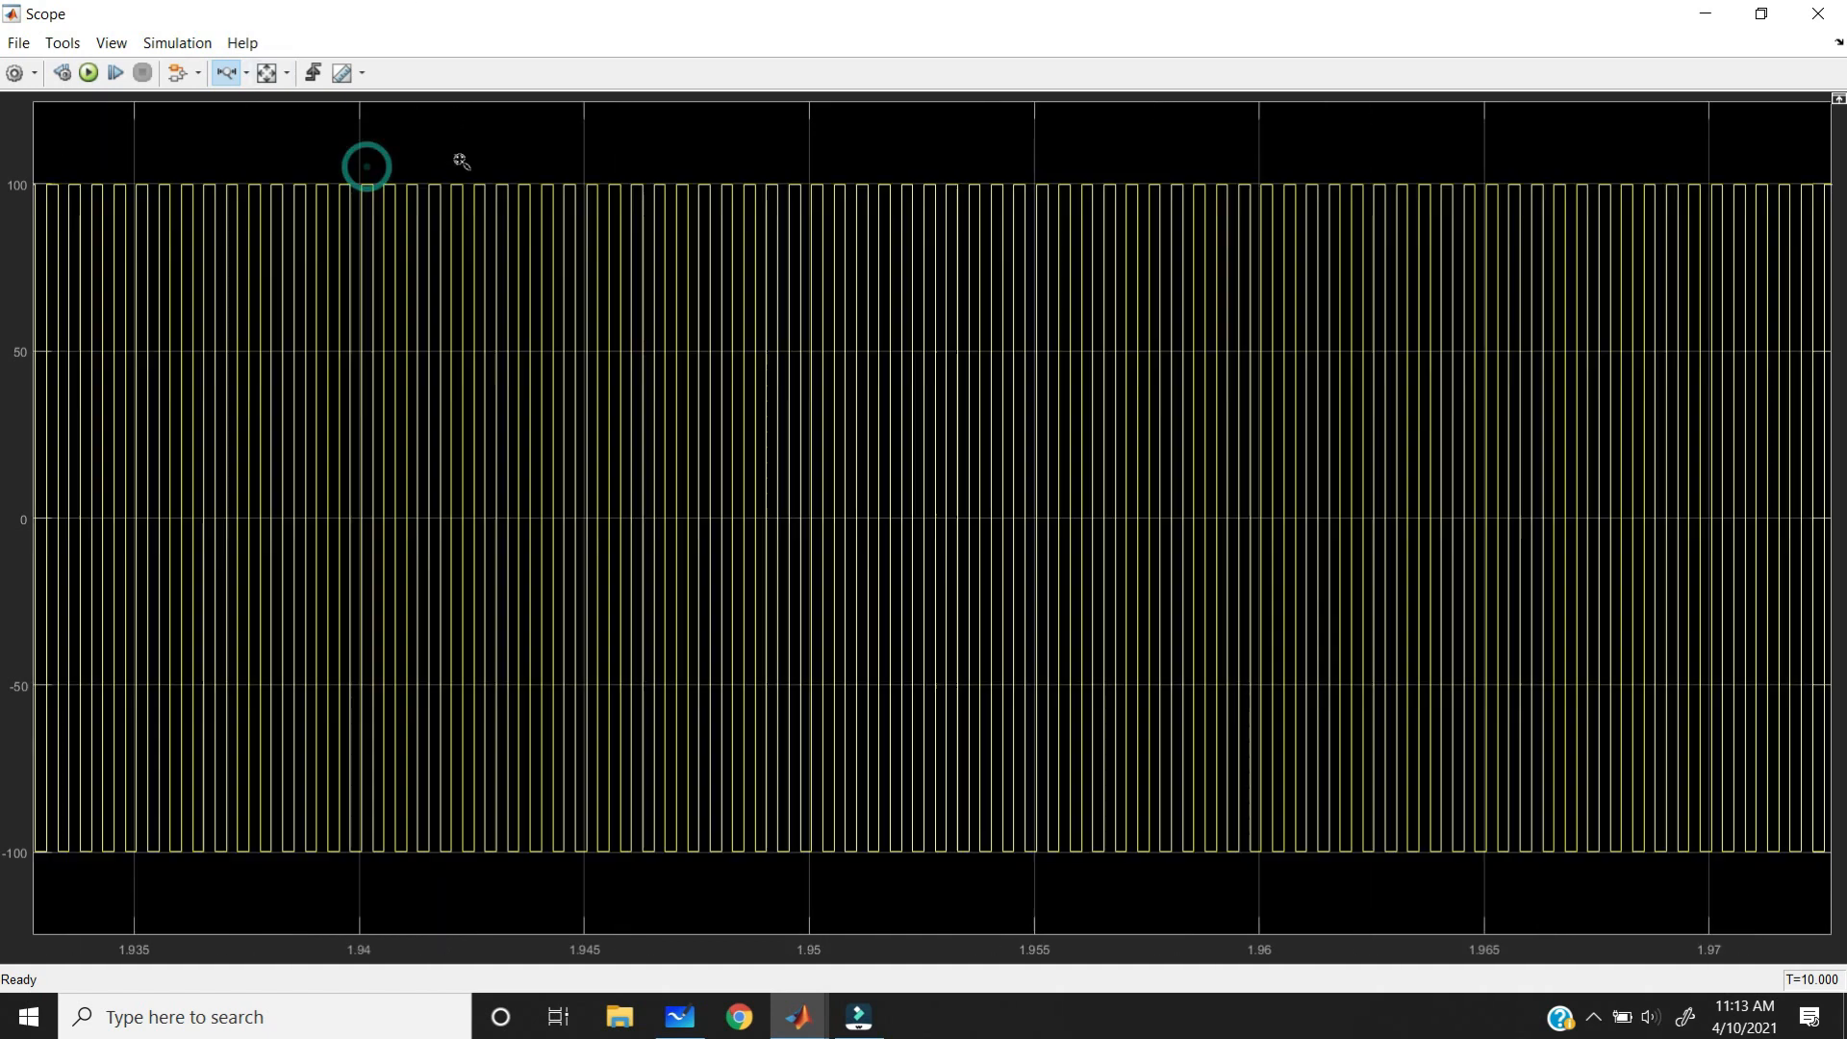
drag(410, 159, 521, 165)
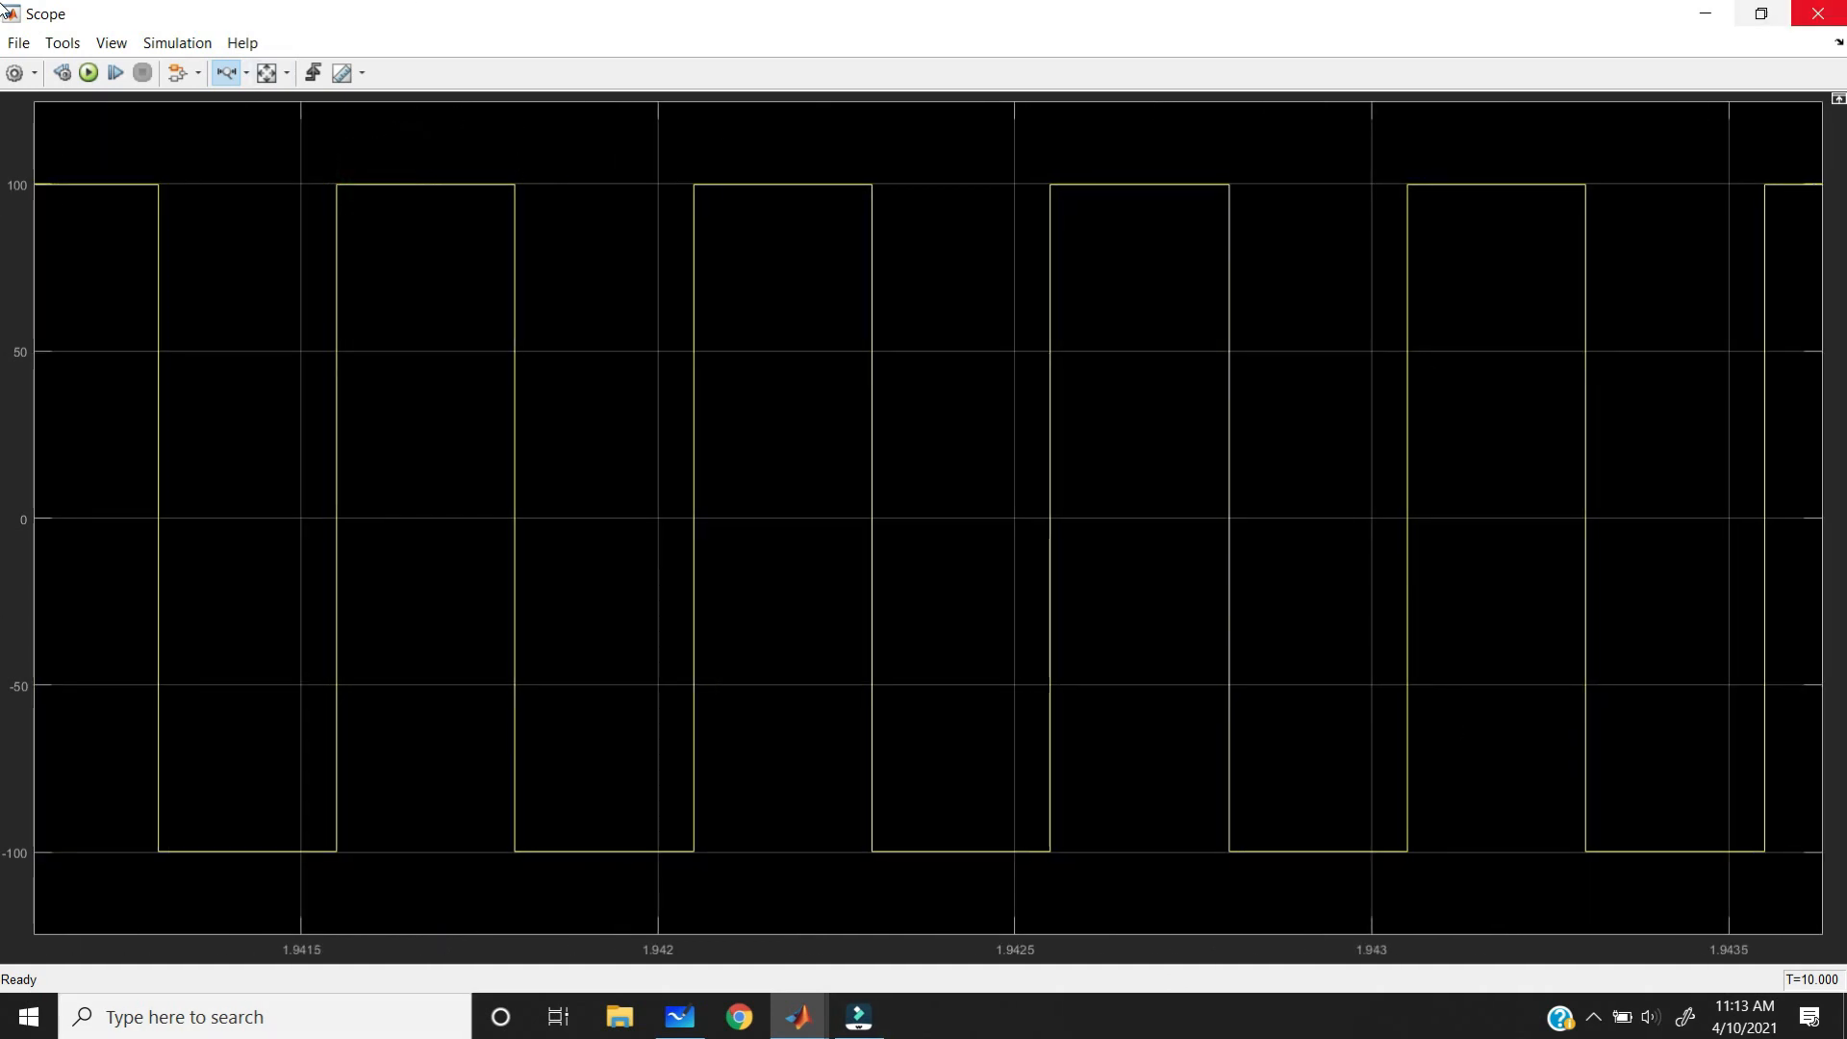
click(1818, 14)
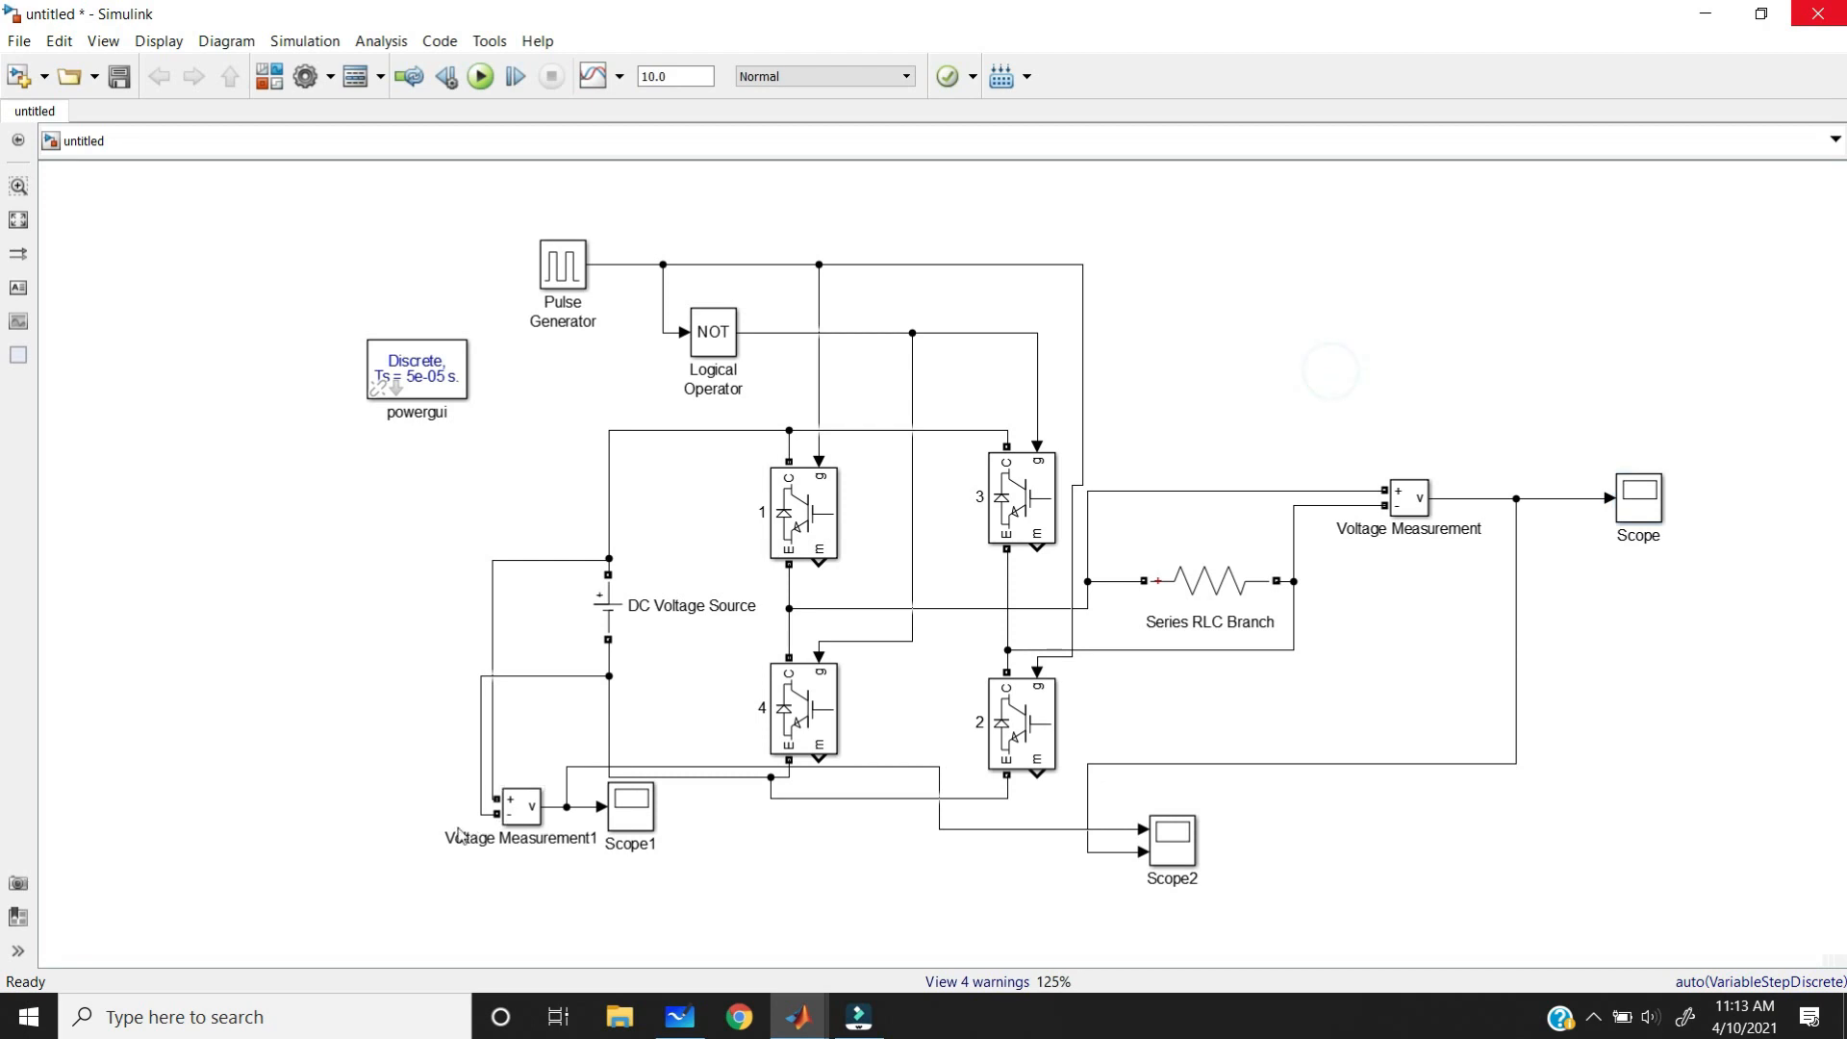
- Open Scope2 at full window size and scale its axes to fit the source and load voltage traces
click(1170, 844)
double_click(1175, 846)
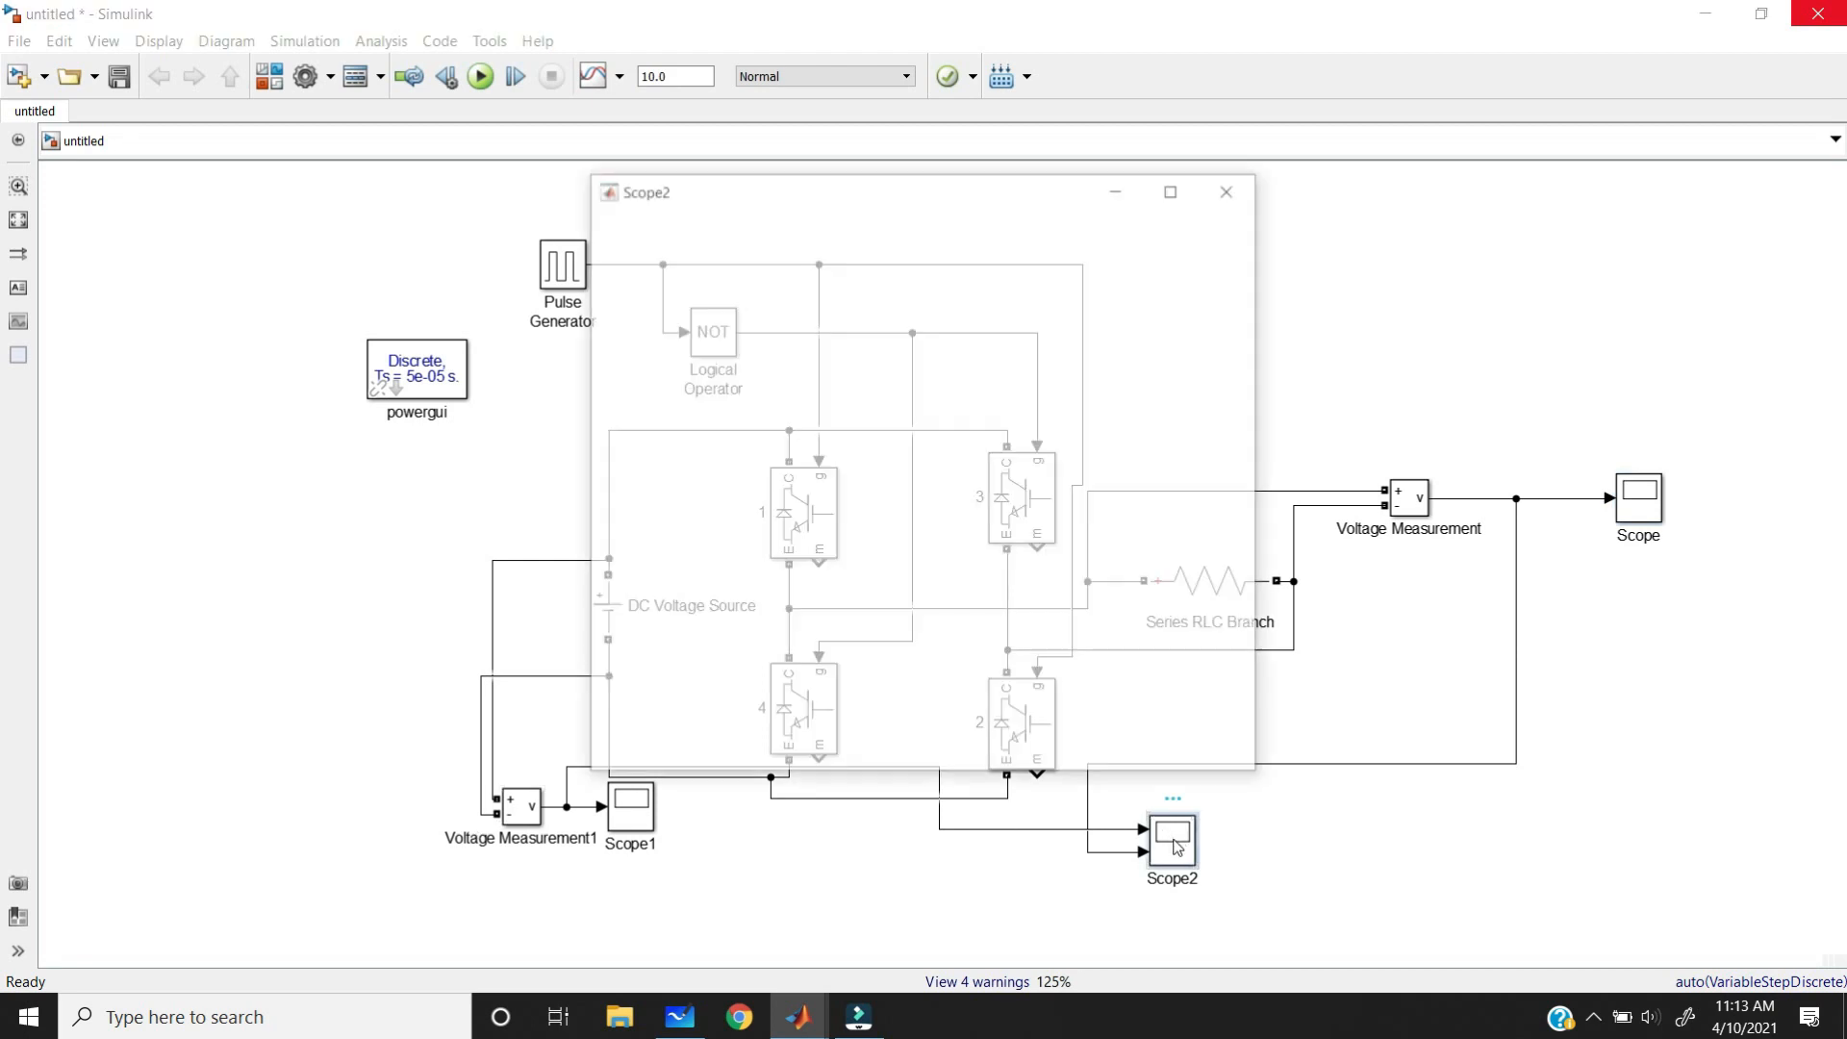
click(1174, 189)
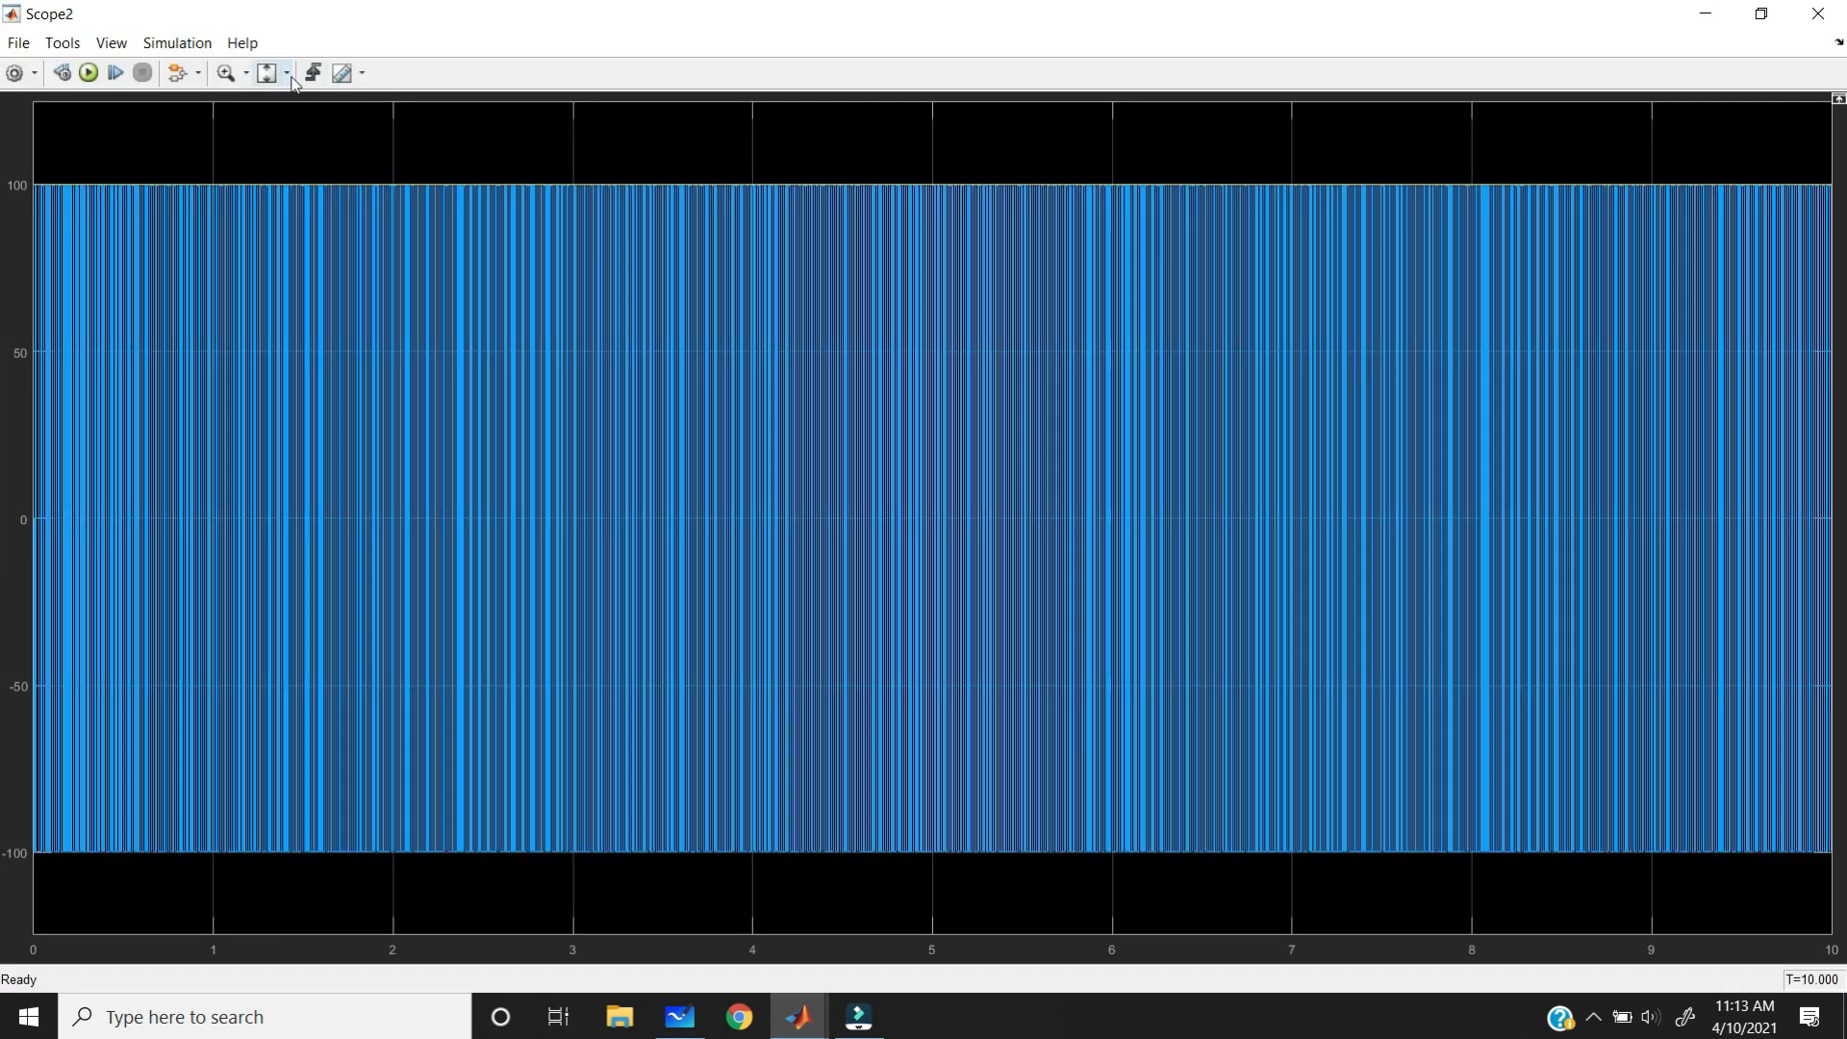
click(286, 73)
click(272, 134)
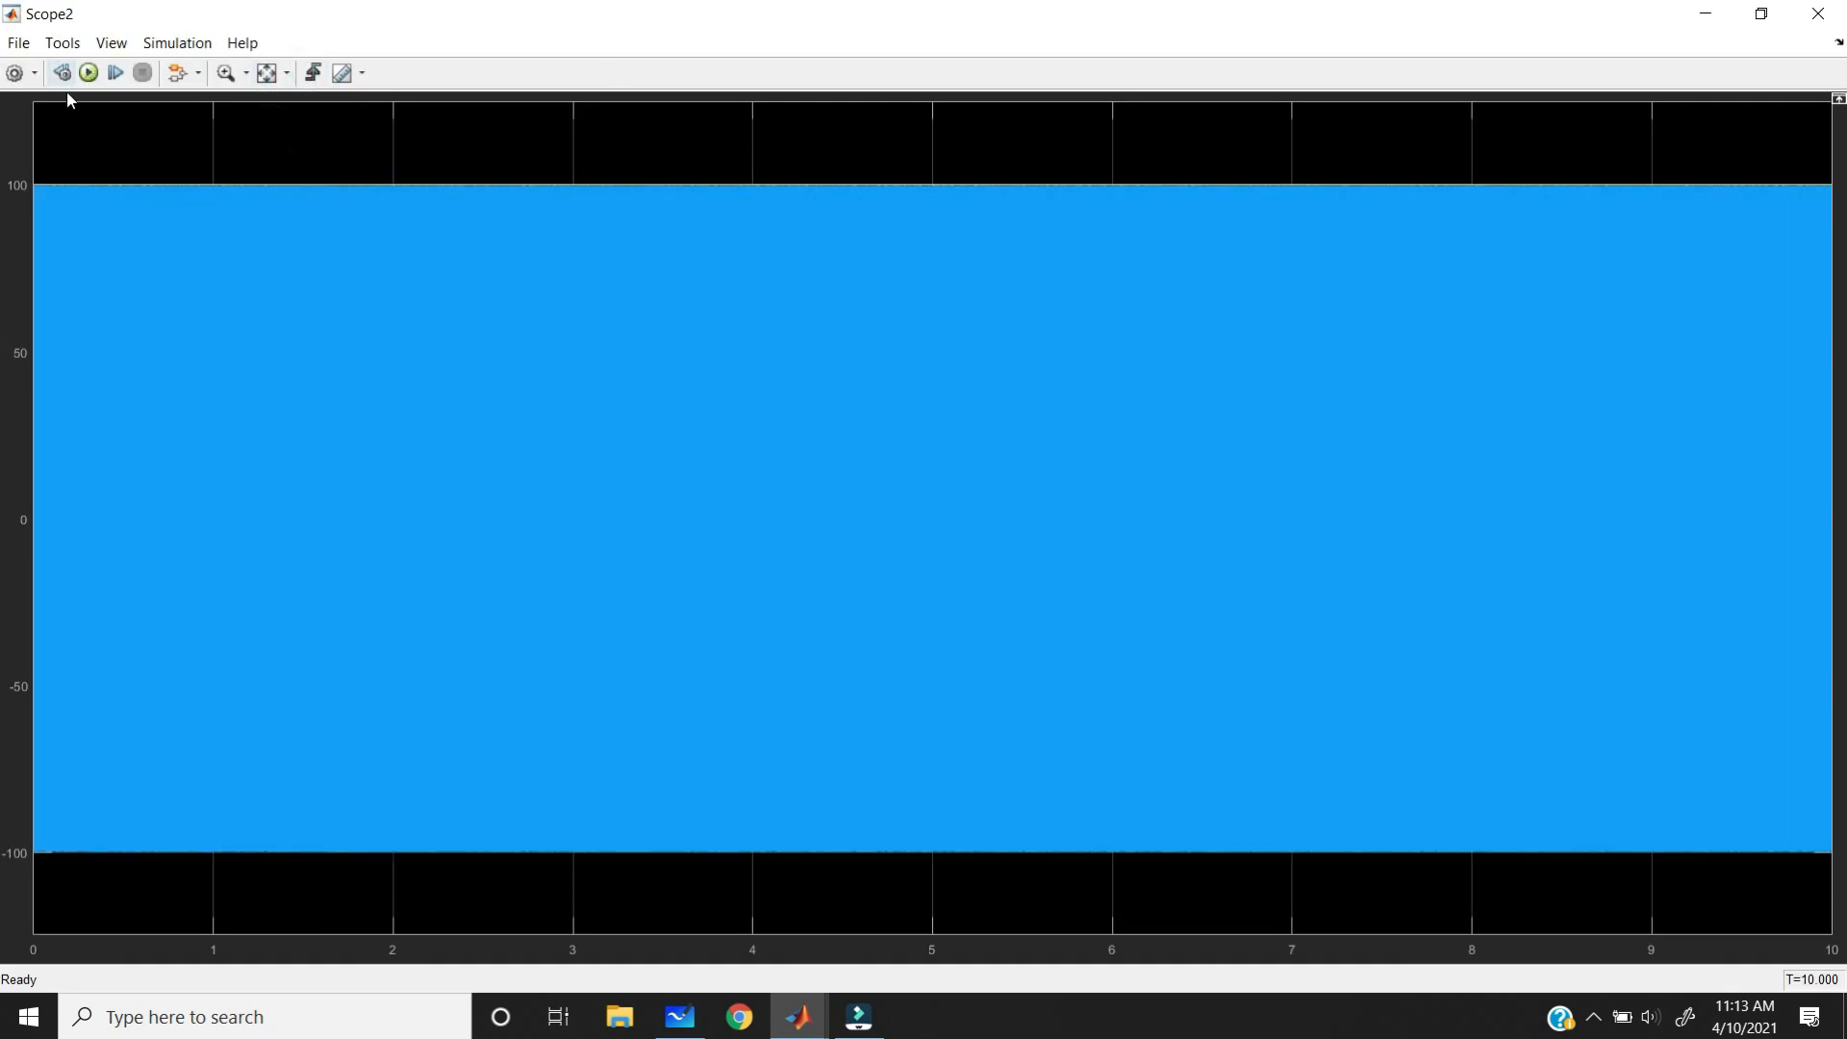
- Magnify Scope2's time axis to compare the DC source voltage with the inverter's output voltage
click(239, 74)
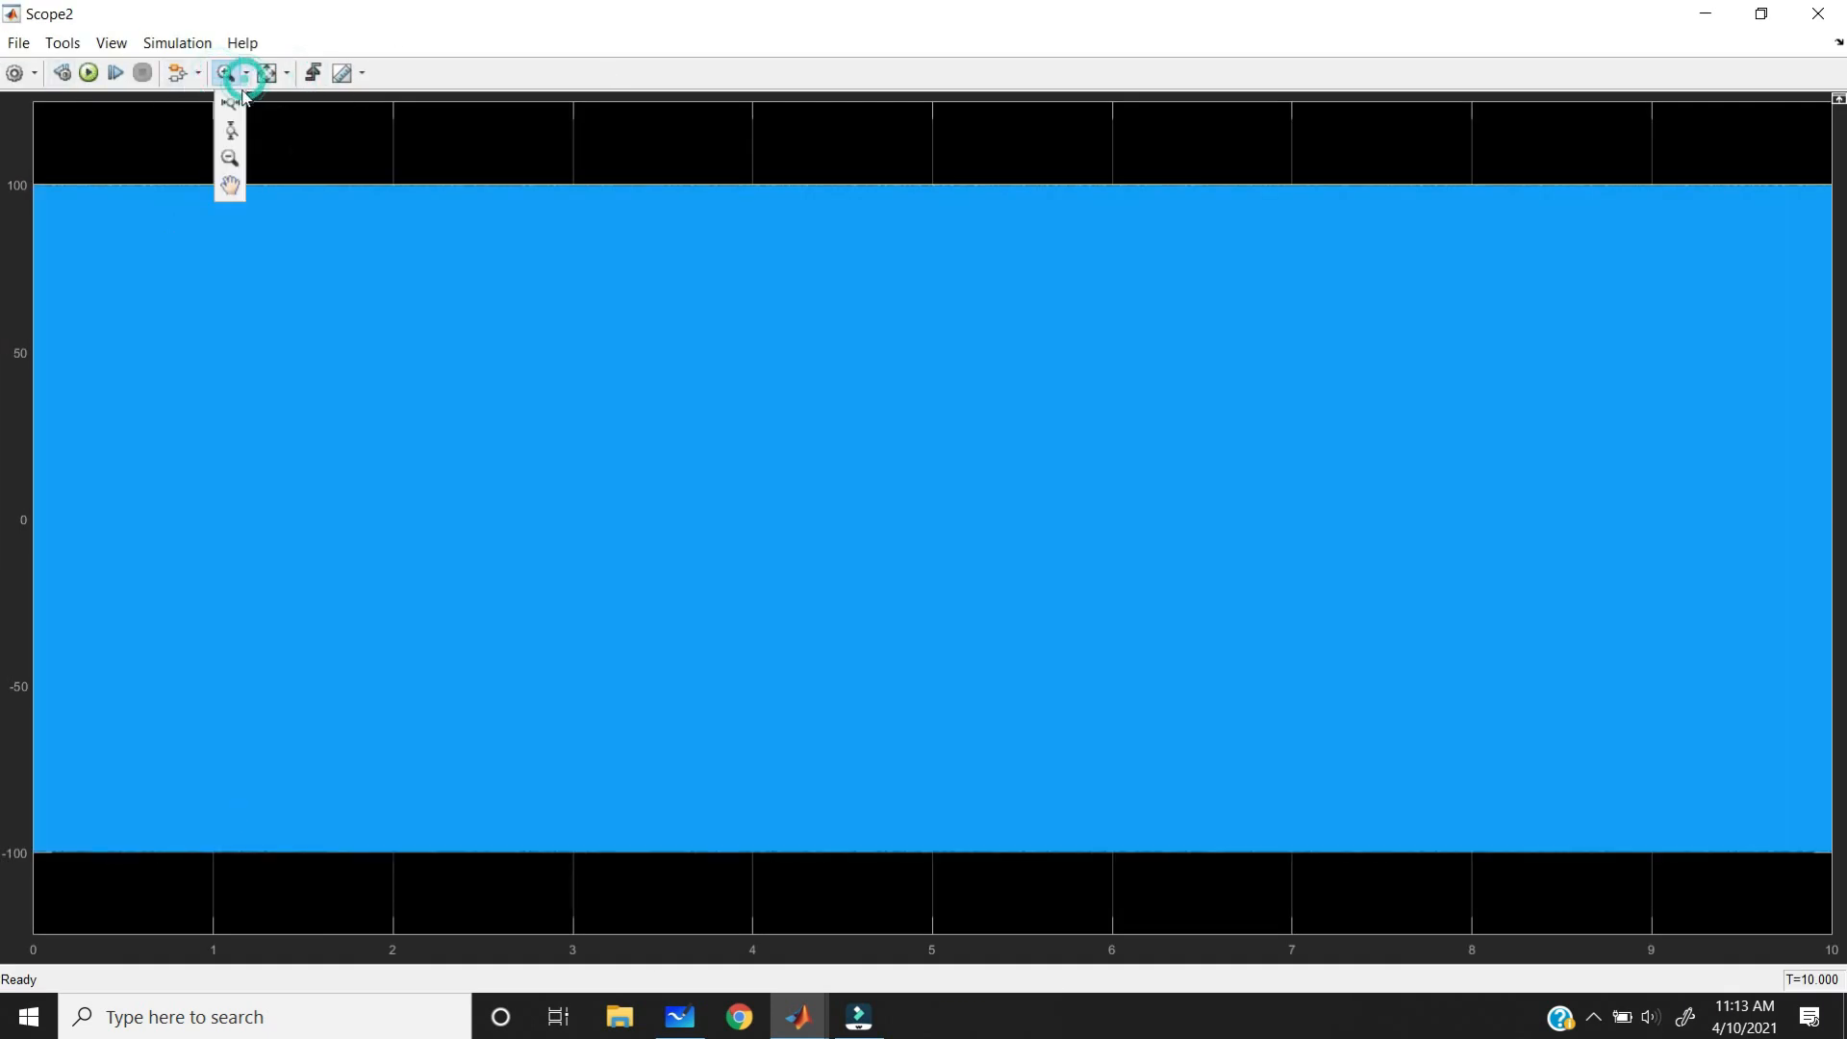
click(235, 100)
drag(288, 148, 555, 174)
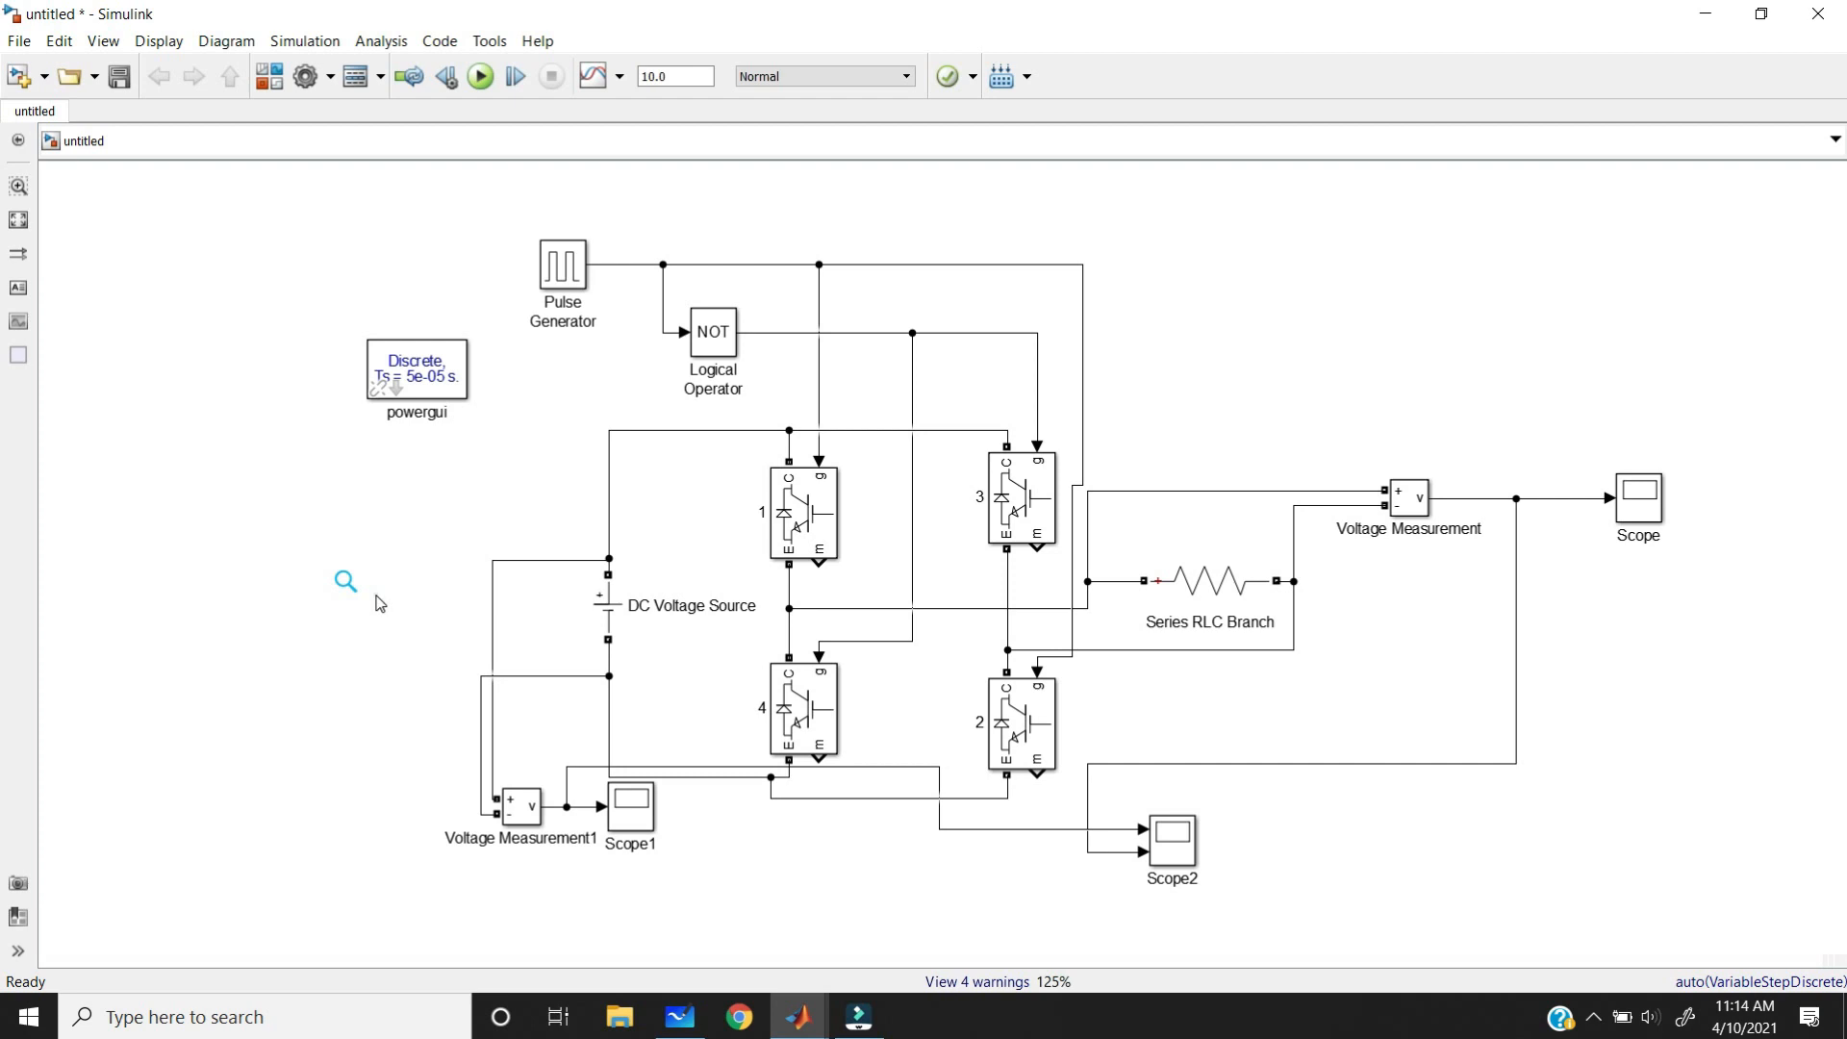
- Set the foreground color of IGBT/Diode switch 1 to a custom purple from the basic colors
click(803, 525)
right_click(823, 520)
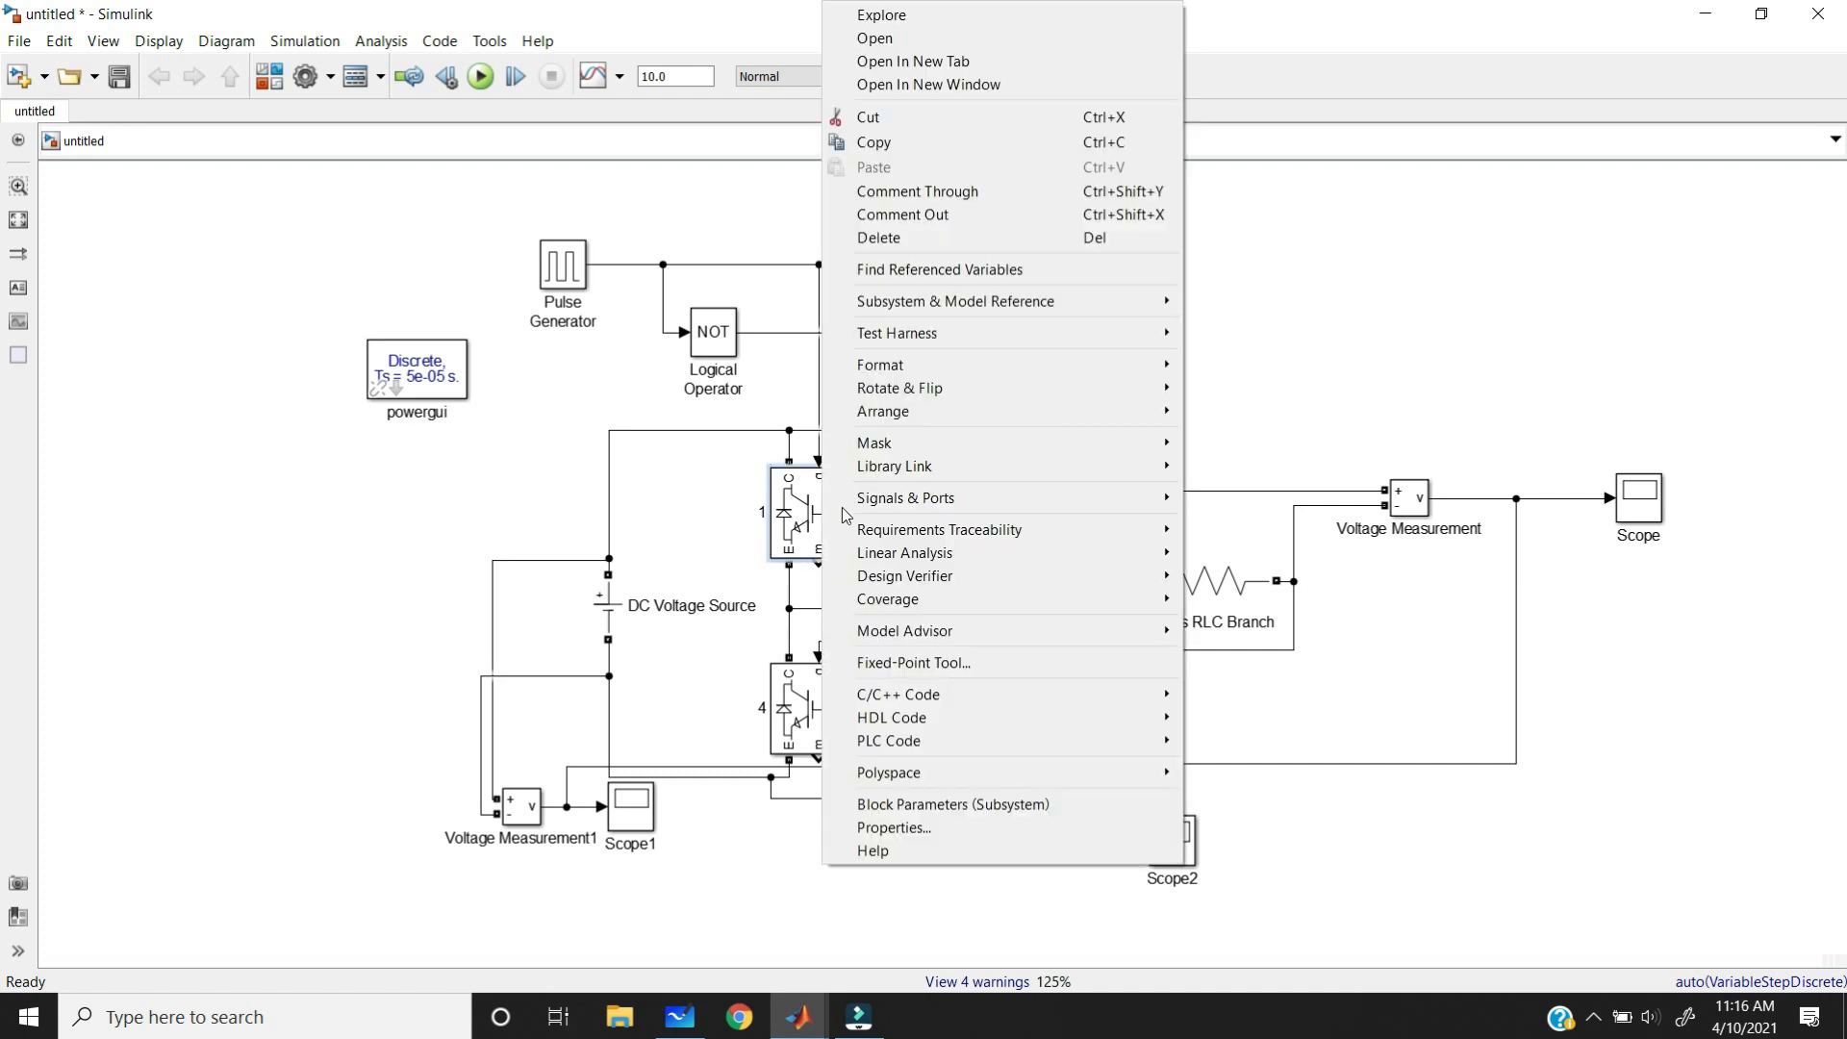
mouse_move(1039, 371)
mouse_move(1286, 409)
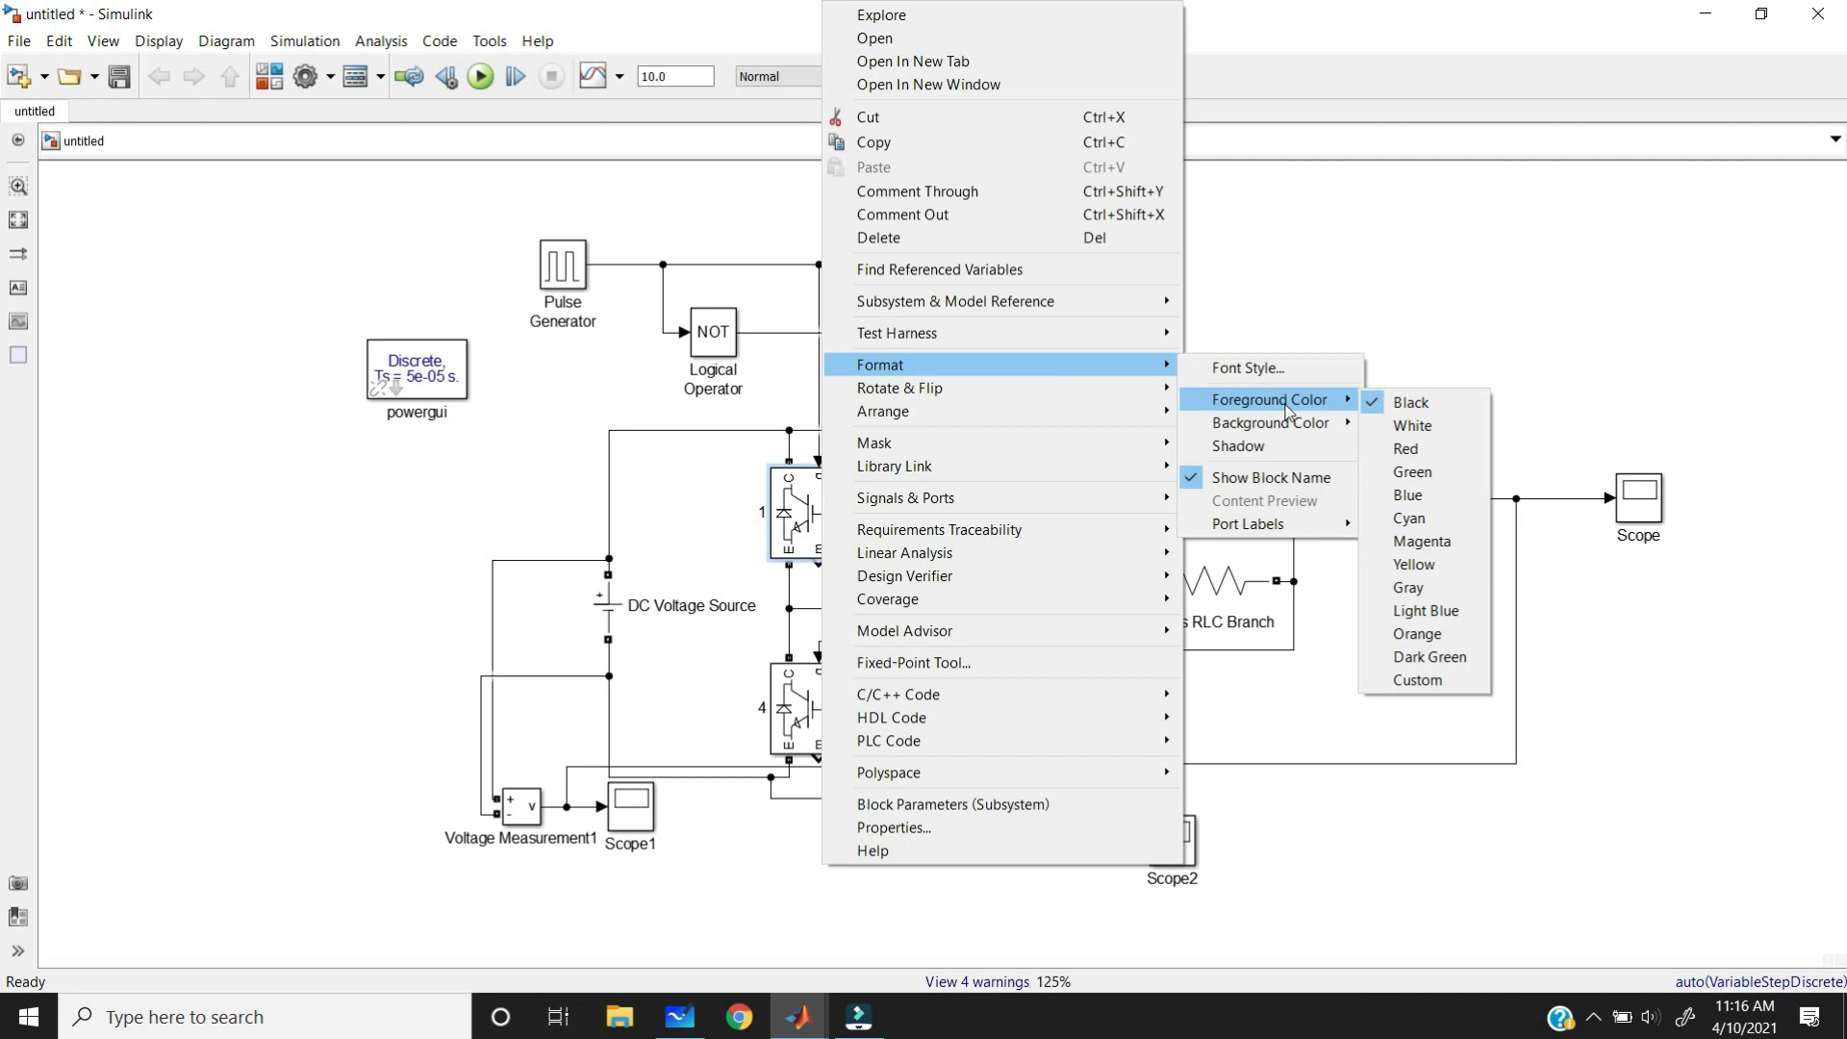
click(1430, 684)
click(679, 402)
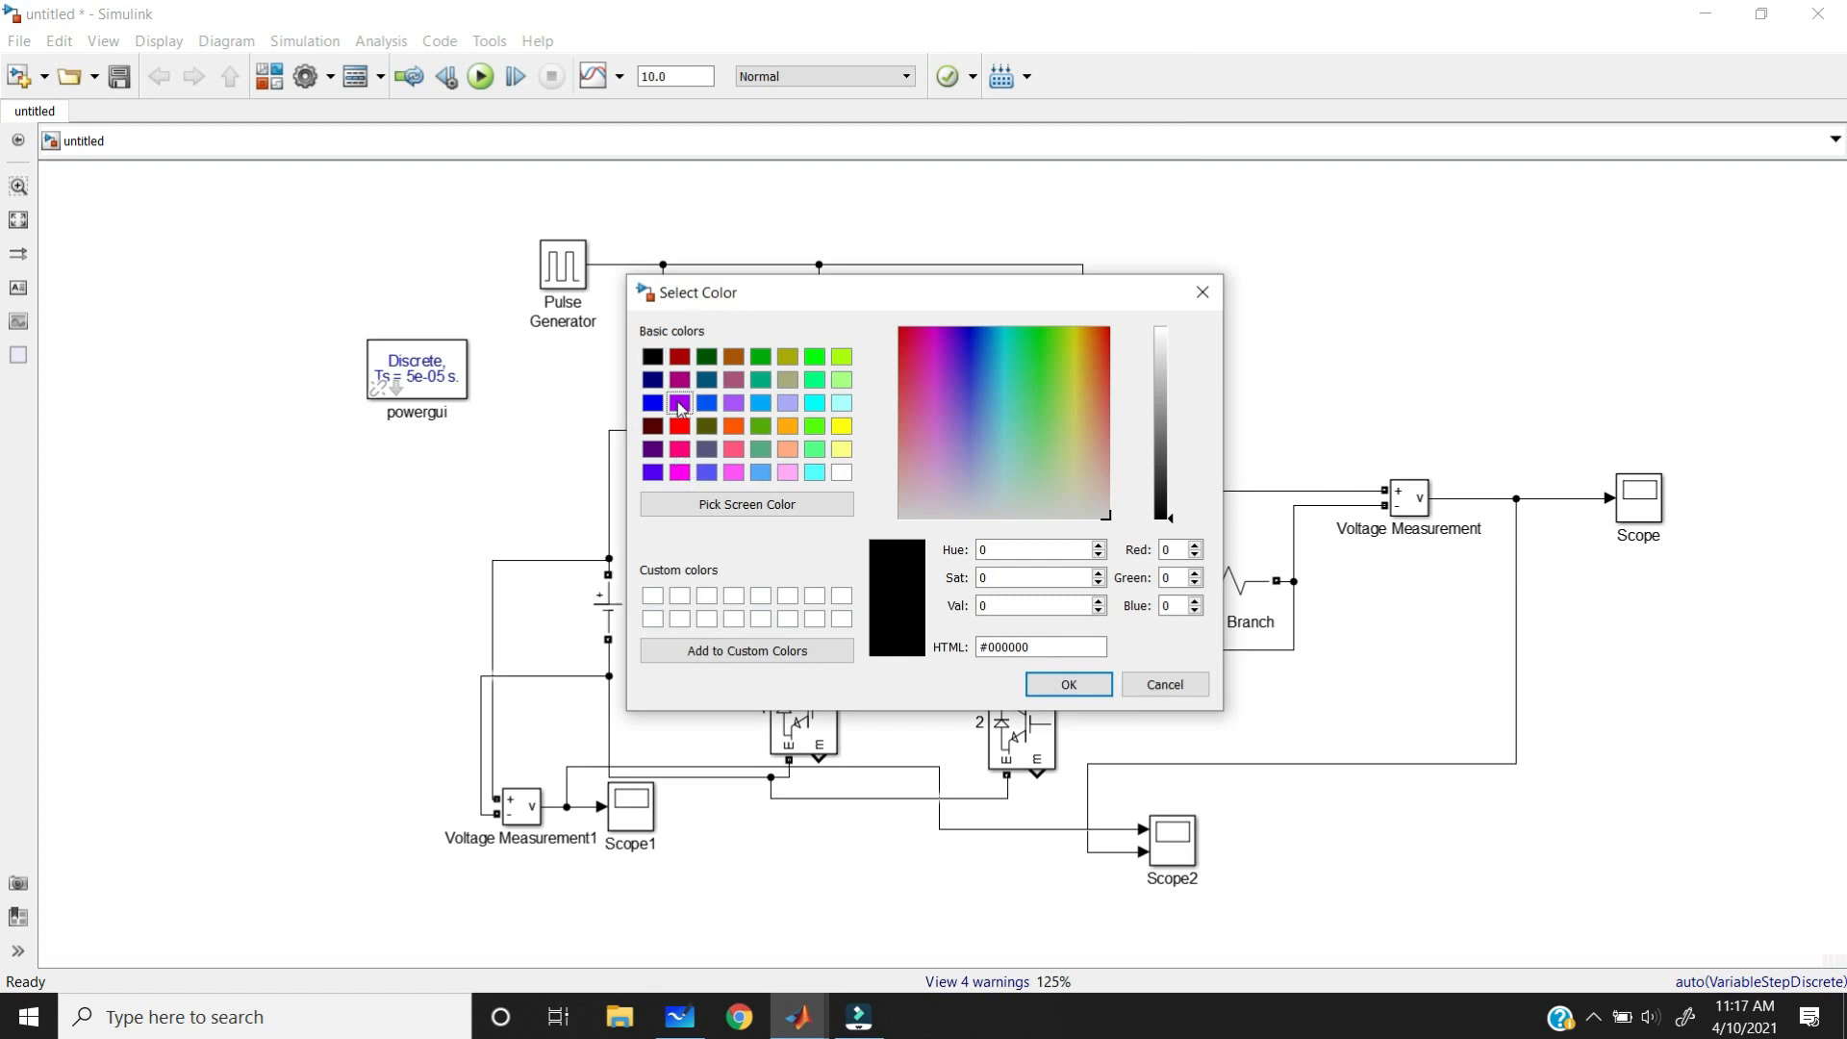
click(1068, 684)
scroll(787, 524, up, 4)
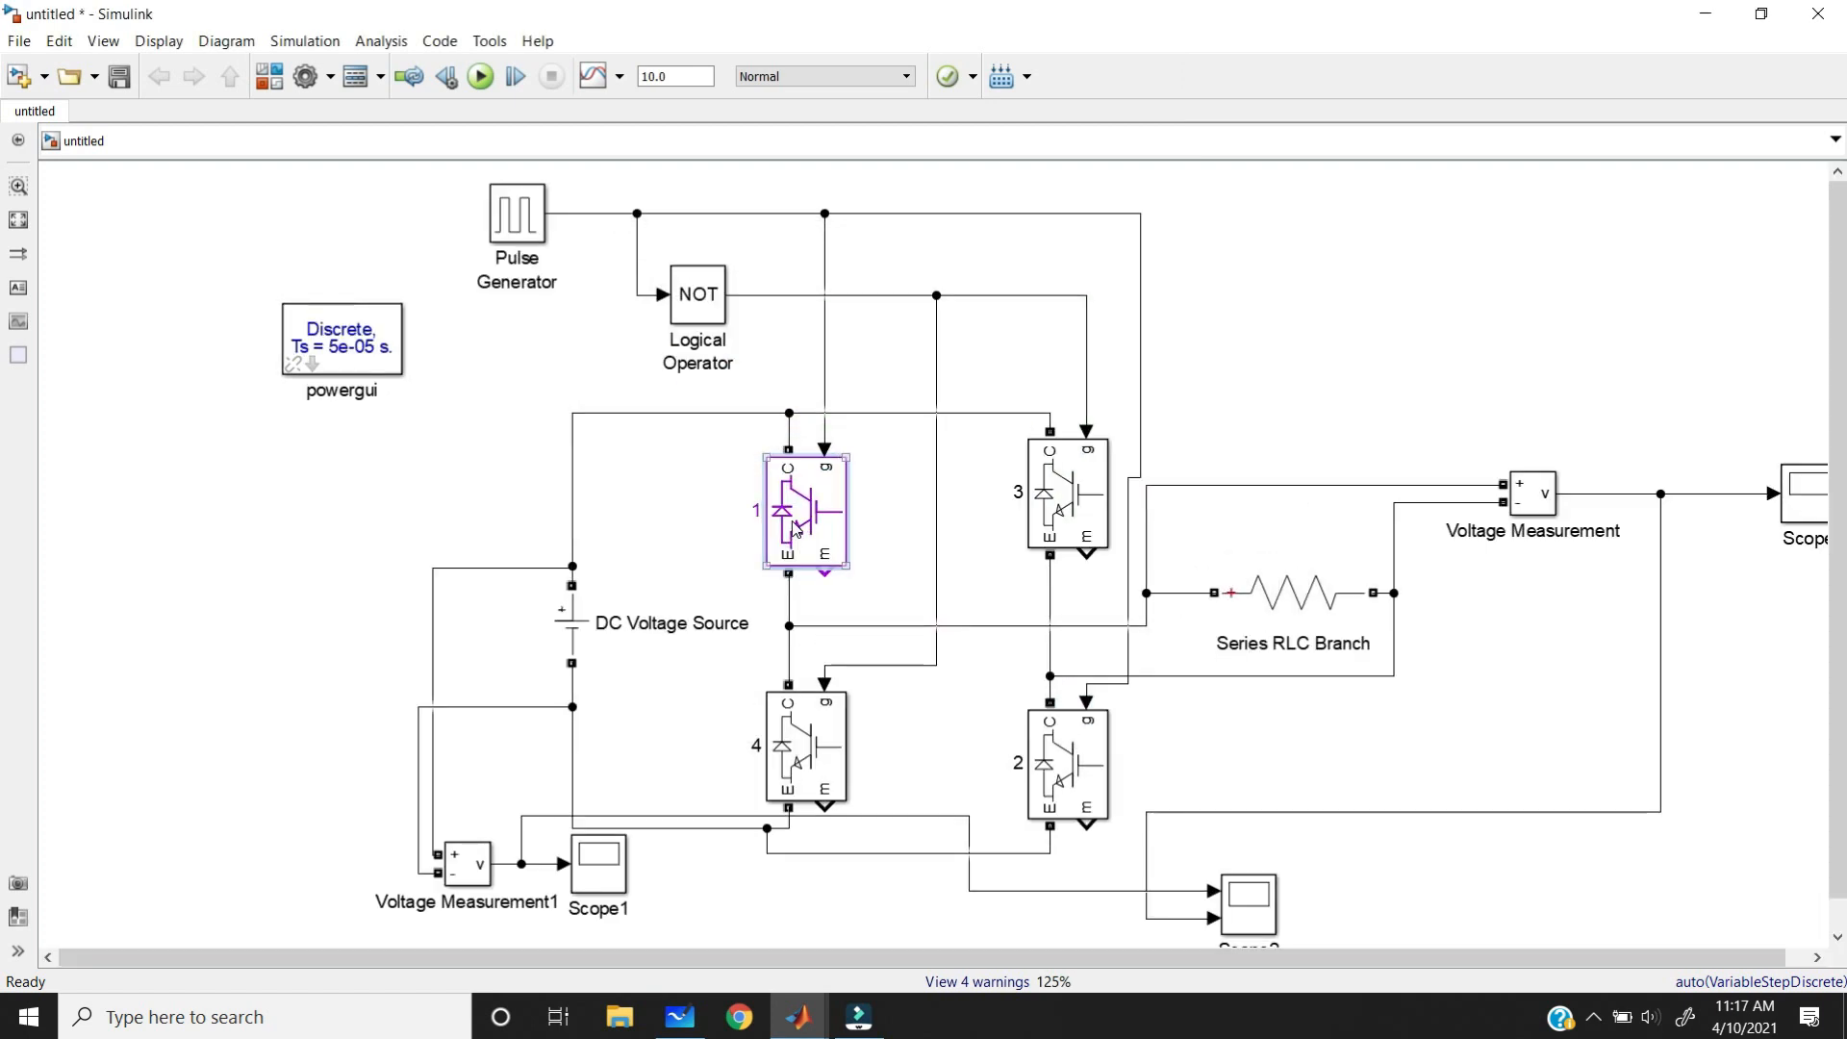
scroll(821, 481, down, 3)
click(1321, 363)
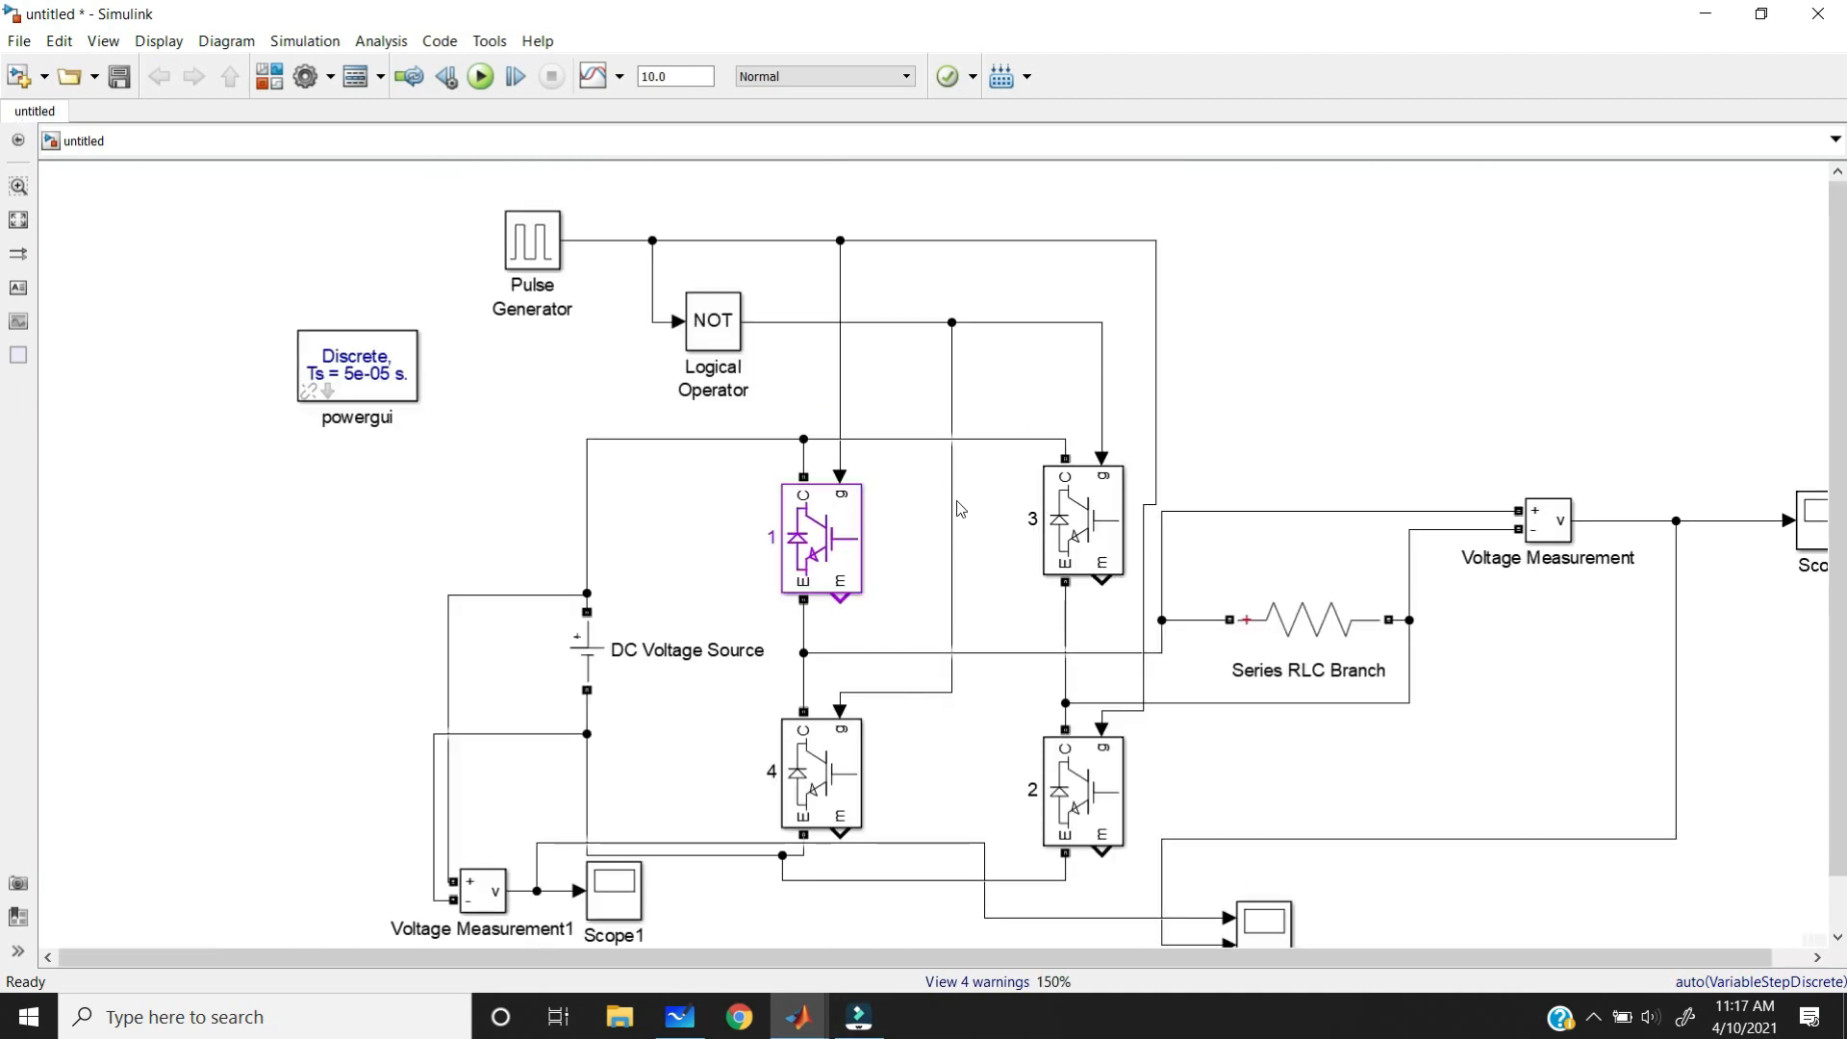
- Bring up the foreground color choices for IGBT/Diode switch 3
right_click(1075, 520)
mouse_move(1376, 375)
mouse_move(1534, 400)
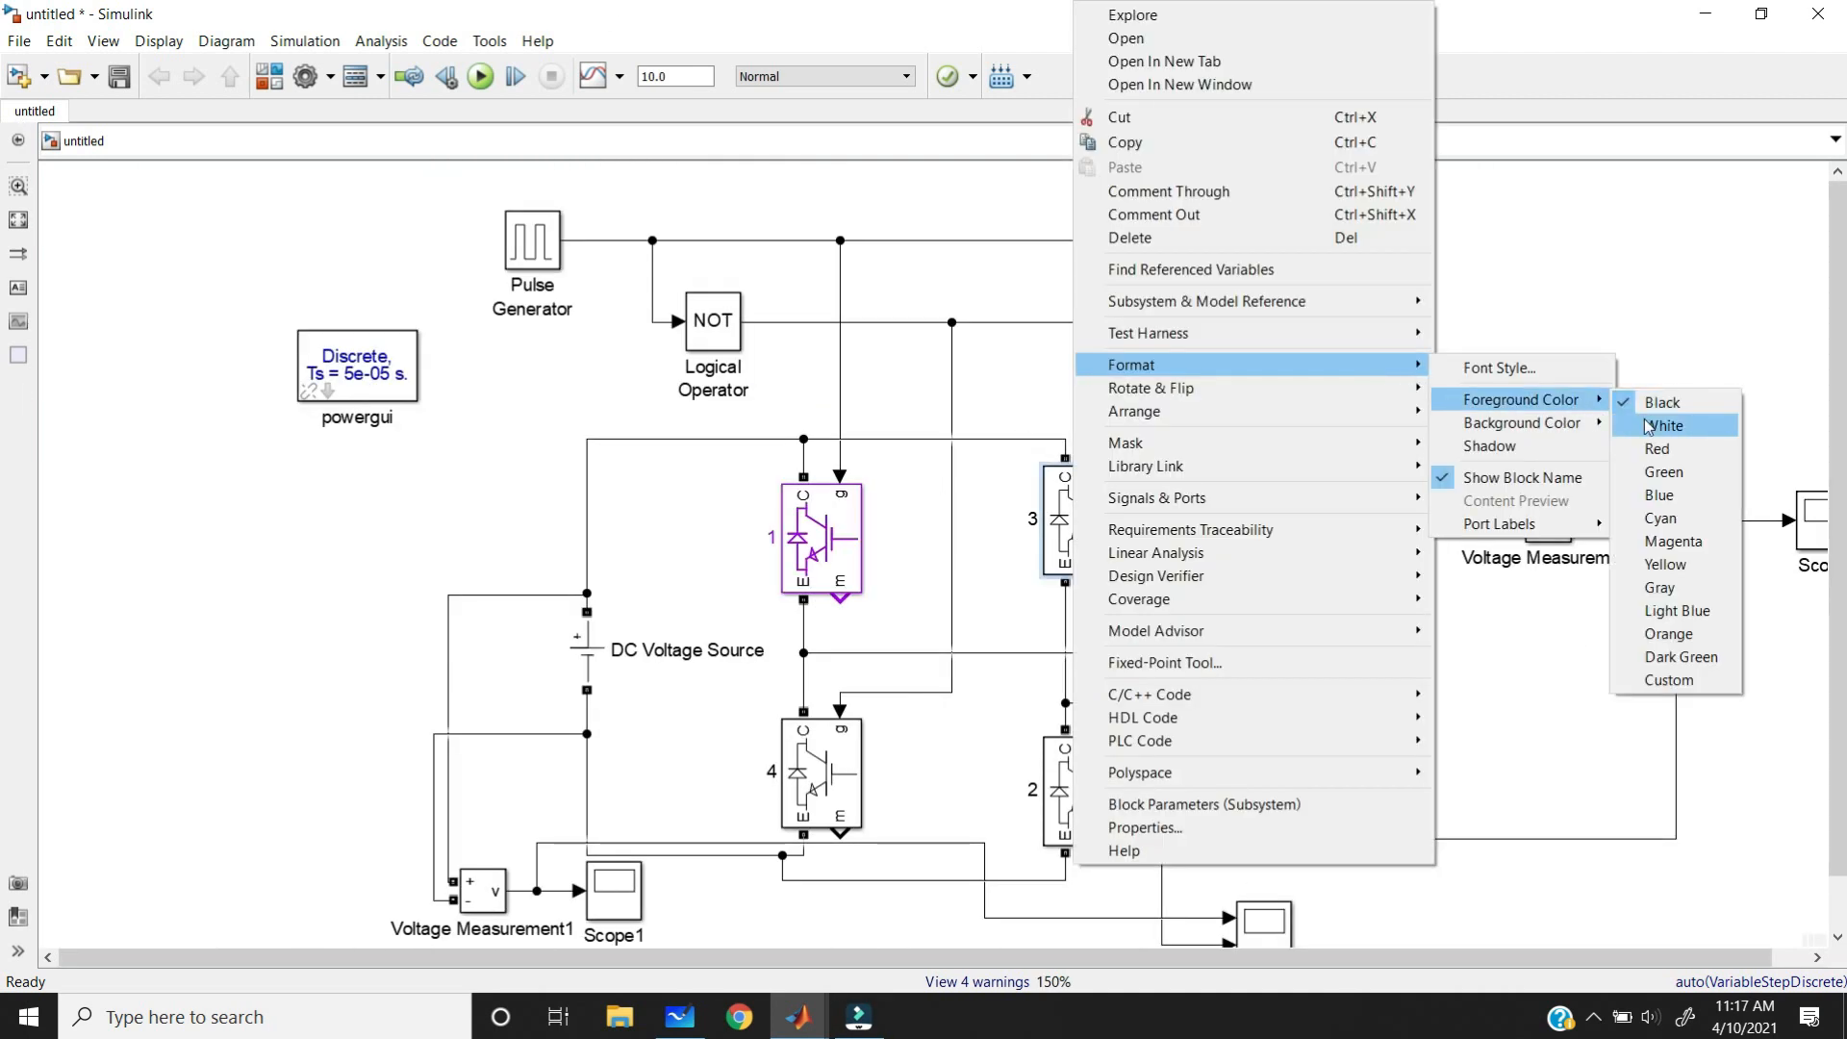